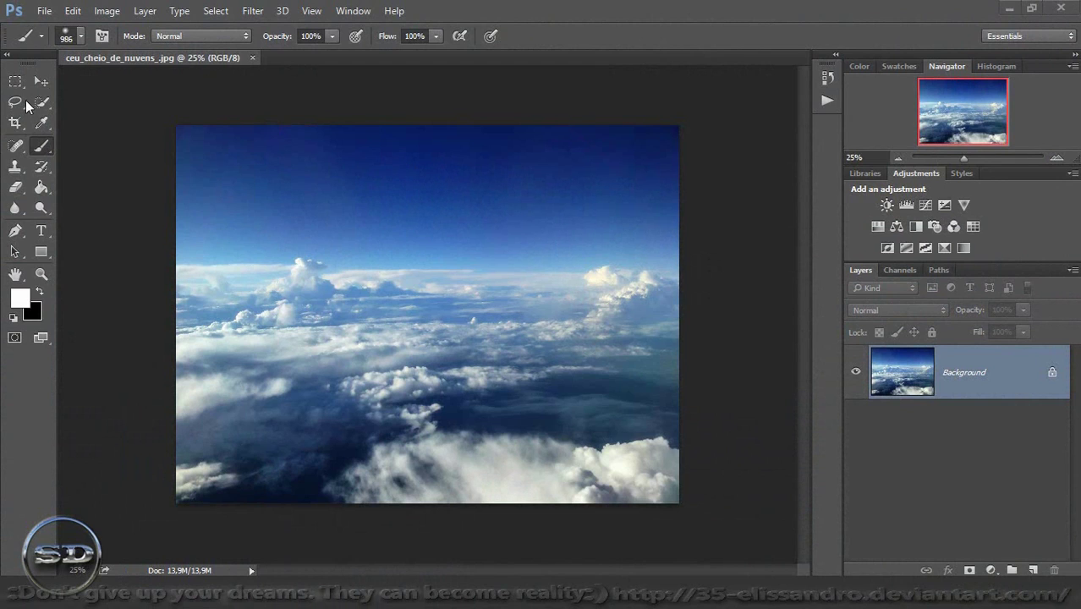
# With the Move tool active, duplicate the sky Background layer as Layer 1
pyautogui.click(42, 82)
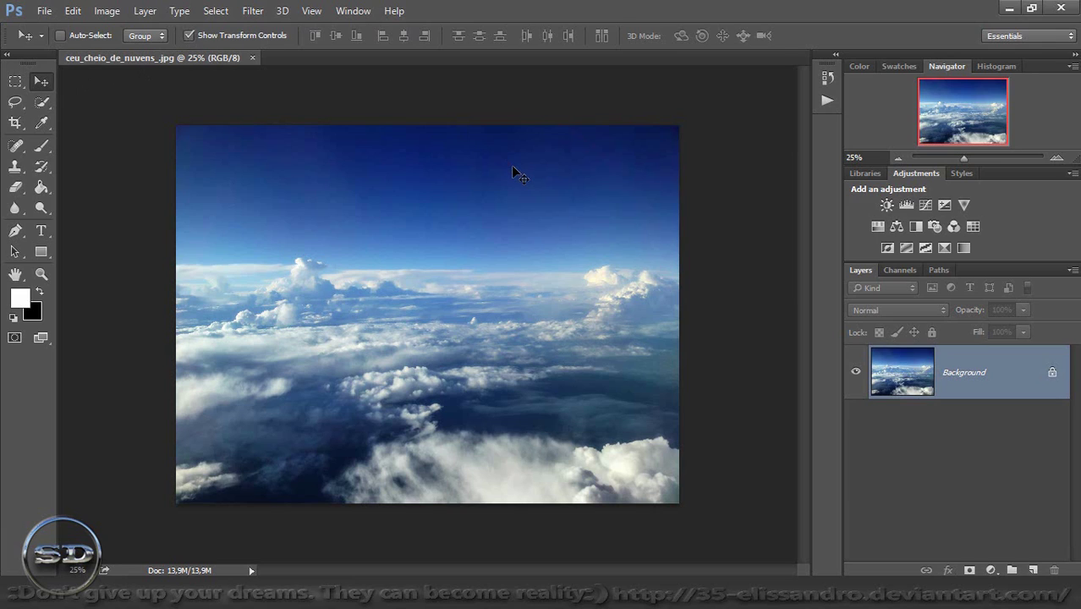
pyautogui.hotkey('ctrl', 'j')
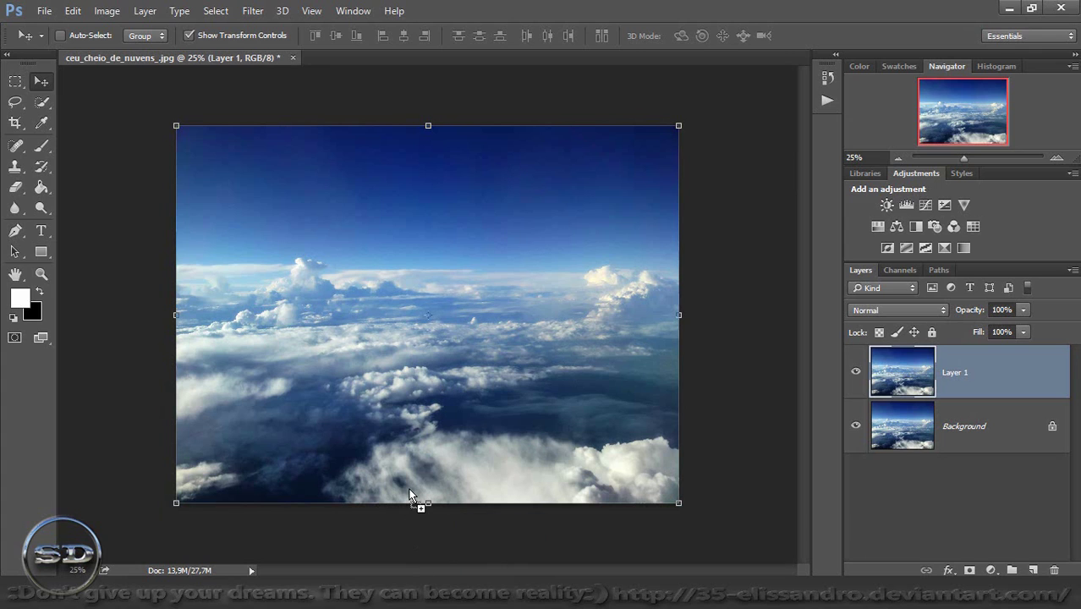
# Place the dragon image over the sky as layer gras and rasterize it
pyautogui.moveTo(417, 572); pyautogui.dragTo(417, 503)
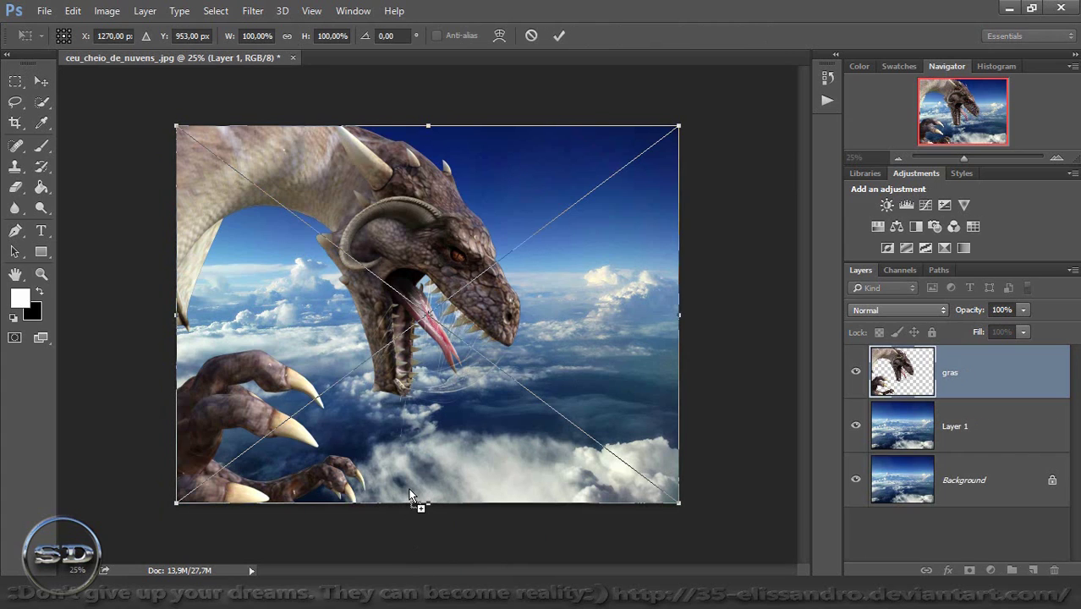
pyautogui.click(41, 146)
pyautogui.click(478, 234)
pyautogui.press('Return')
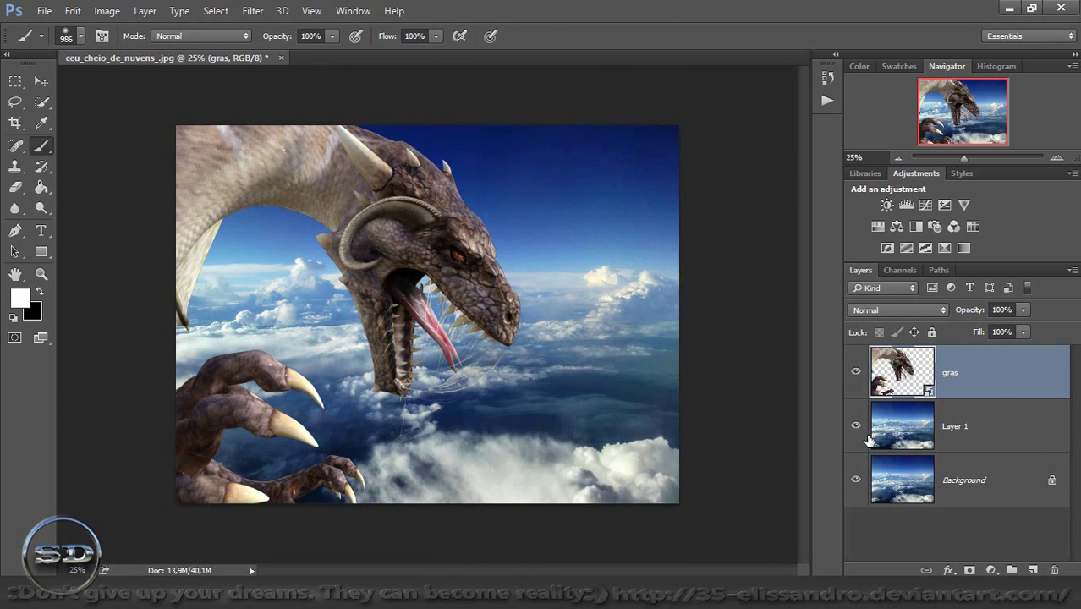
pyautogui.rightClick(1004, 390)
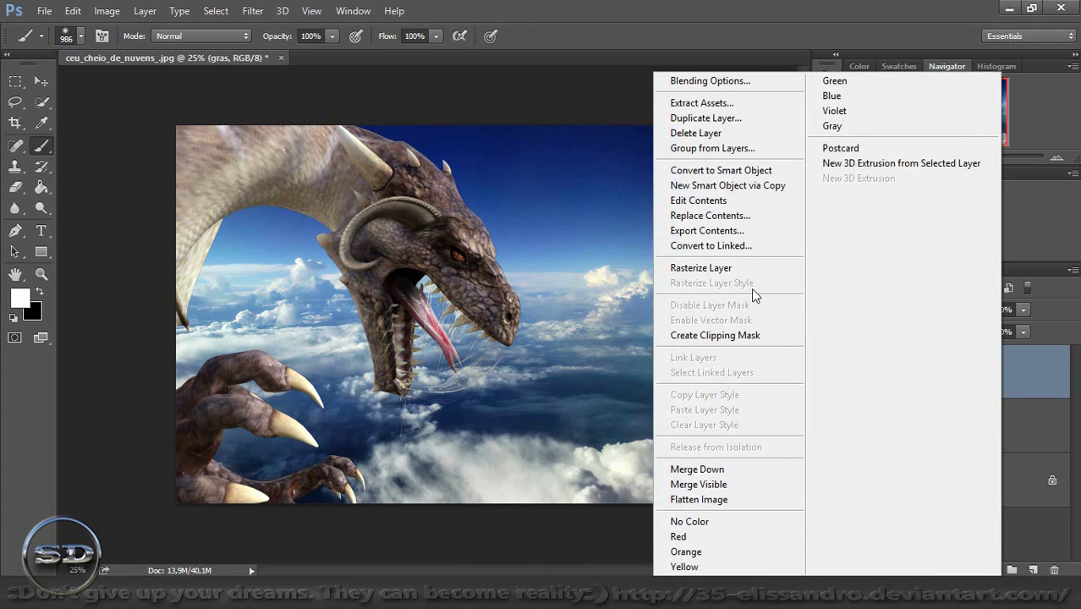
pyautogui.click(726, 269)
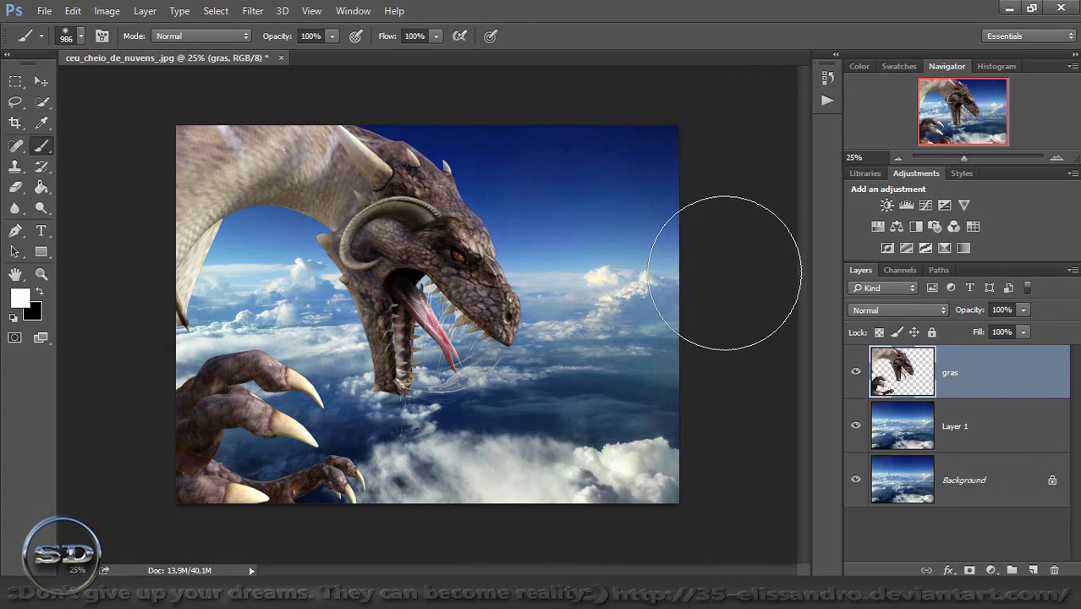
# Add a Brightness/Contrast adjustment clipped to the dragon with Brightness -110 and Contrast 21
pyautogui.click(887, 206)
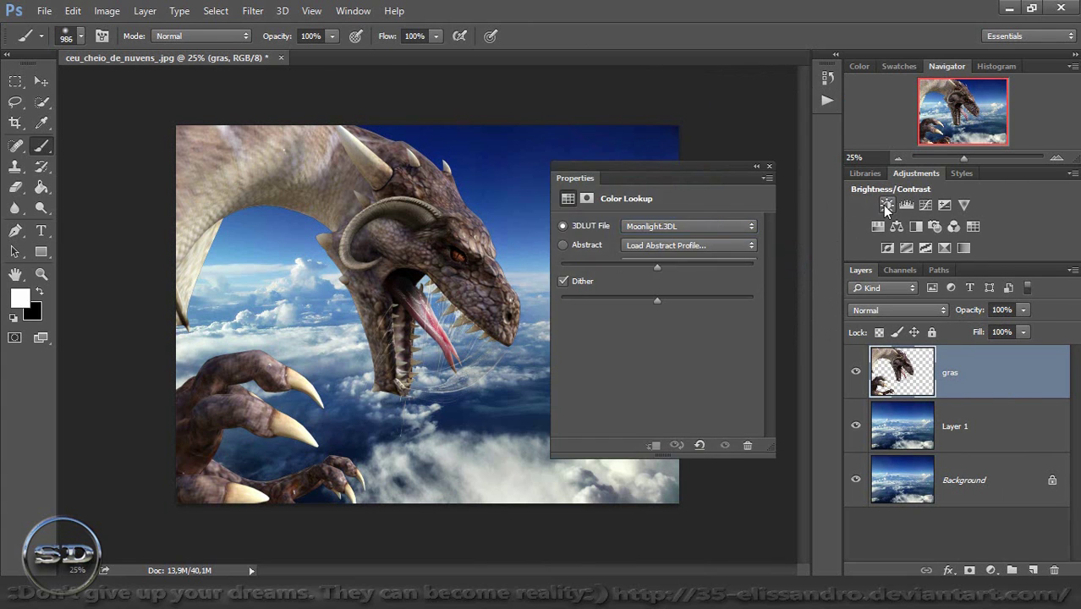
pyautogui.click(653, 447)
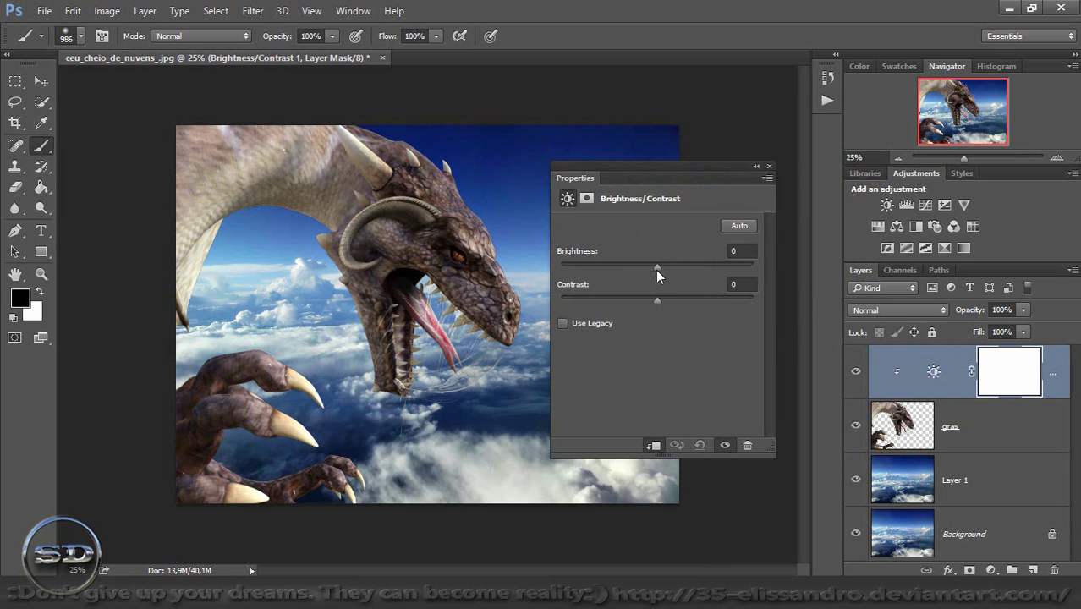
pyautogui.moveTo(657, 268); pyautogui.dragTo(591, 271)
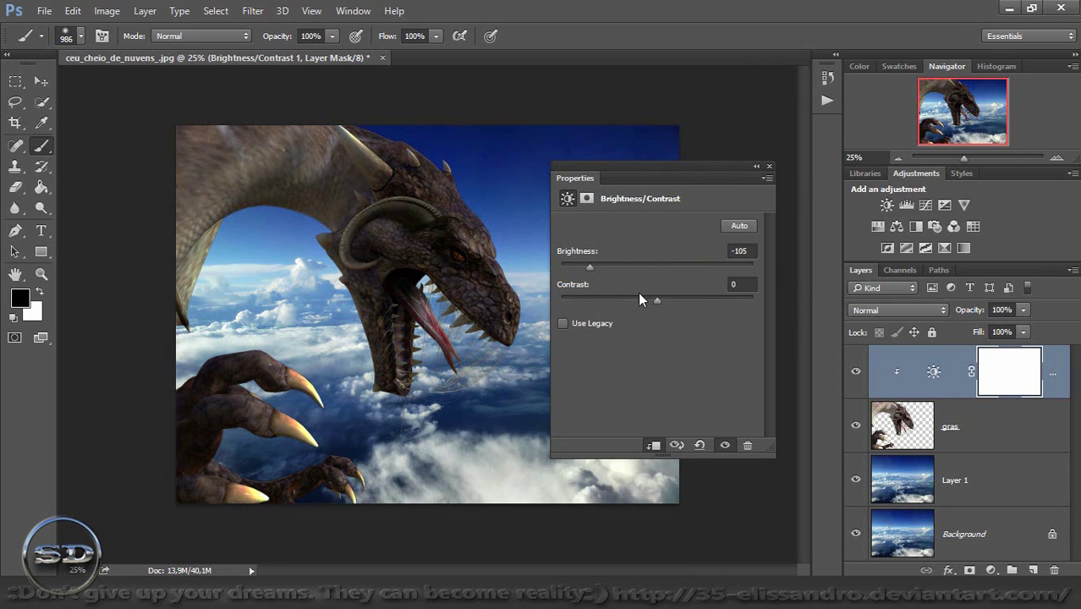
pyautogui.moveTo(655, 299)
pyautogui.mouseDown()
pyautogui.moveTo(697, 300)
pyautogui.moveTo(677, 298)
pyautogui.mouseUp()
pyautogui.click(769, 167)
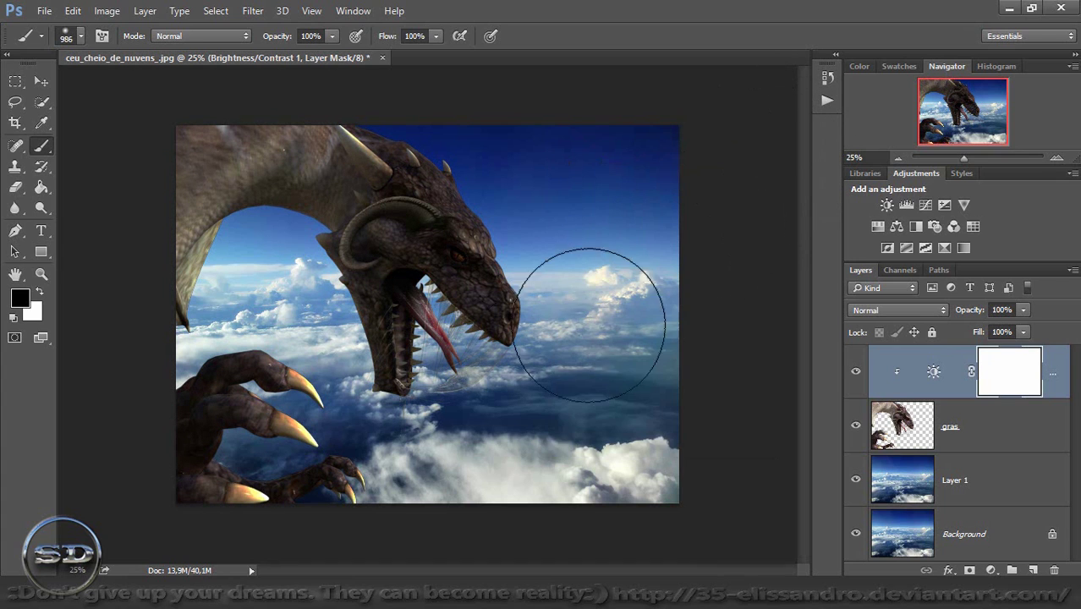
# Paint black on the adjustment mask to restore the dragon's mouth, head and claws
pyautogui.click(443, 351)
pyautogui.moveTo(444, 351)
pyautogui.mouseDown()
pyautogui.moveTo(550, 314)
pyautogui.moveTo(507, 210)
pyautogui.moveTo(495, 212)
pyautogui.moveTo(459, 155)
pyautogui.mouseUp()
pyautogui.moveTo(249, 272); pyautogui.dragTo(260, 350)
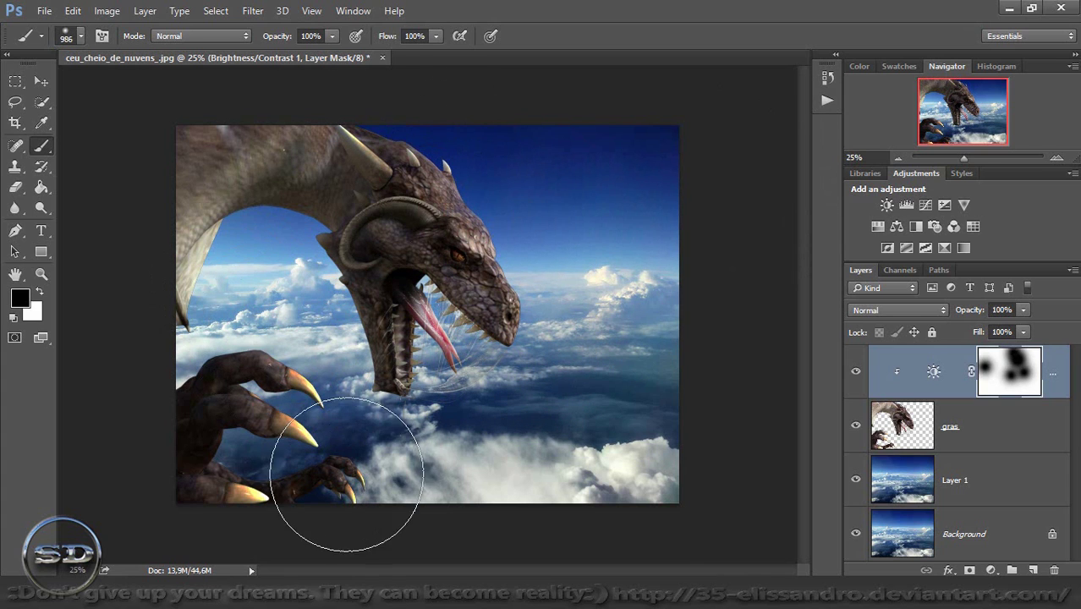
pyautogui.moveTo(294, 395)
pyautogui.mouseDown()
pyautogui.moveTo(385, 458)
pyautogui.moveTo(253, 518)
pyautogui.mouseUp()
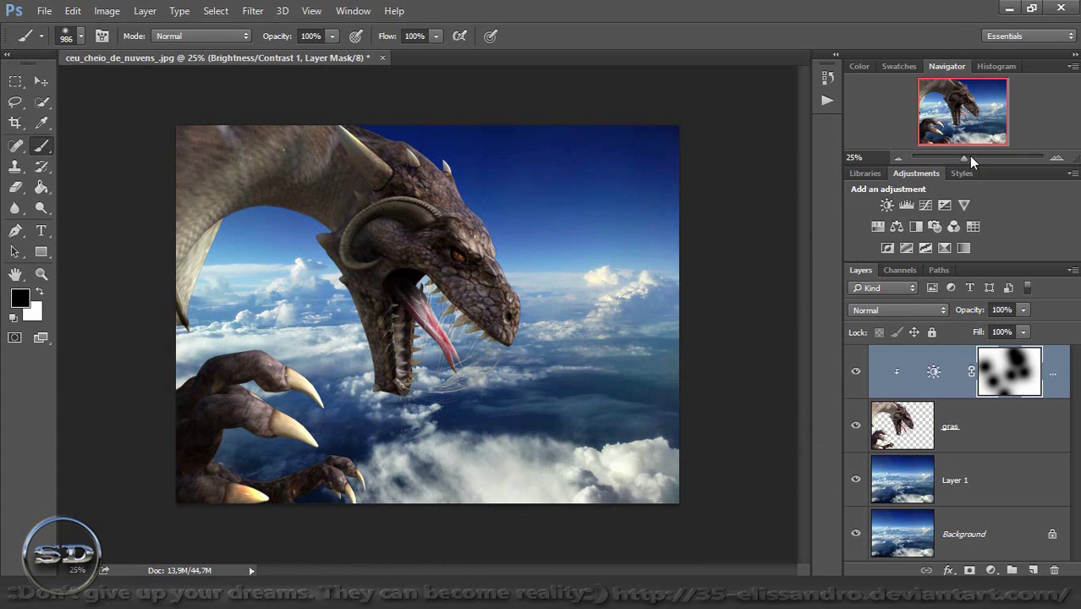
pyautogui.moveTo(969, 155); pyautogui.dragTo(983, 156)
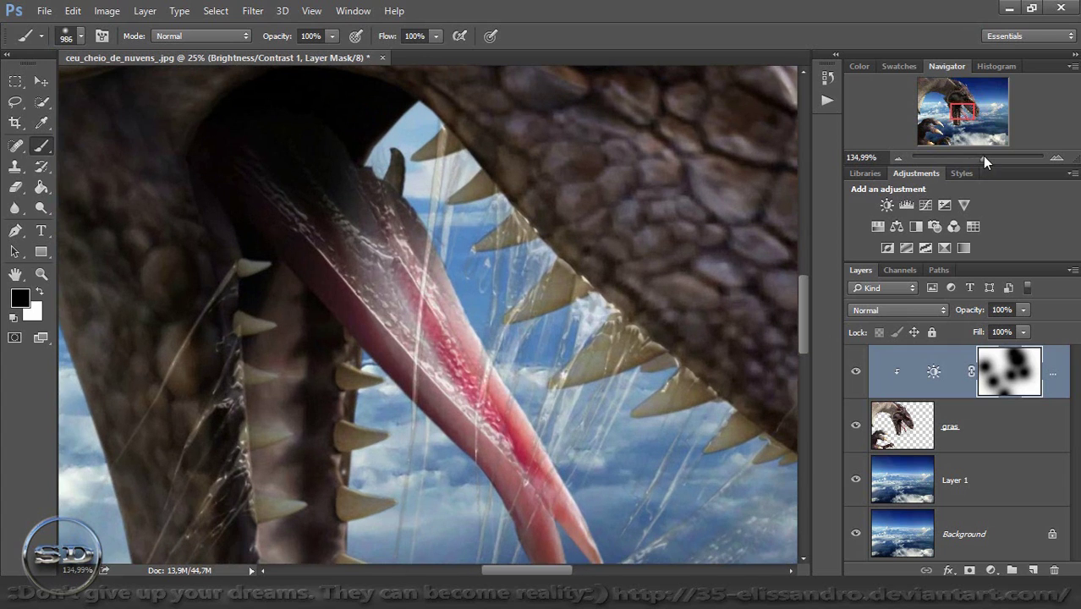
pyautogui.moveTo(965, 111)
pyautogui.mouseDown()
pyautogui.moveTo(961, 120)
pyautogui.moveTo(958, 105)
pyautogui.mouseUp()
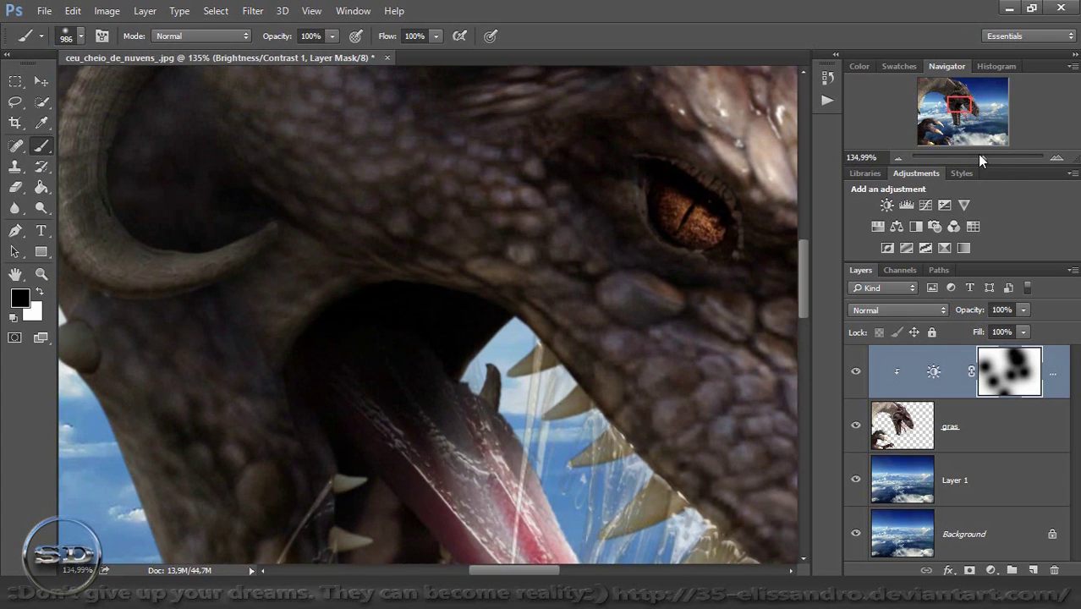
pyautogui.moveTo(979, 156); pyautogui.dragTo(953, 145)
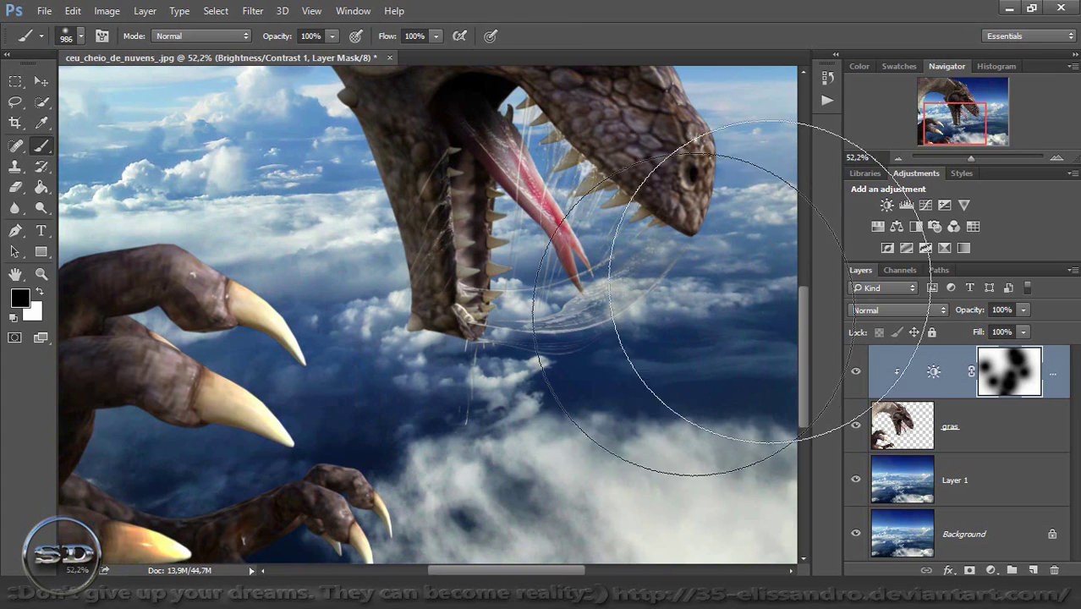
pyautogui.moveTo(970, 156); pyautogui.dragTo(964, 157)
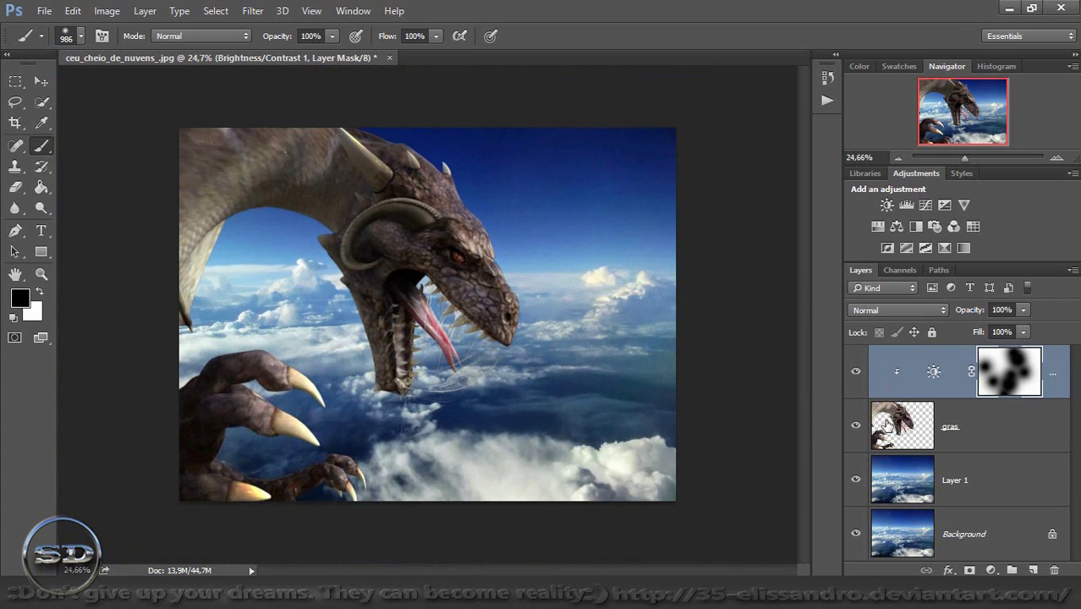
pyautogui.click(886, 426)
# Add a clipped Color Lookup adjustment to the dragon using Bleach Bypass.look
pyautogui.press('x')
pyautogui.click(990, 568)
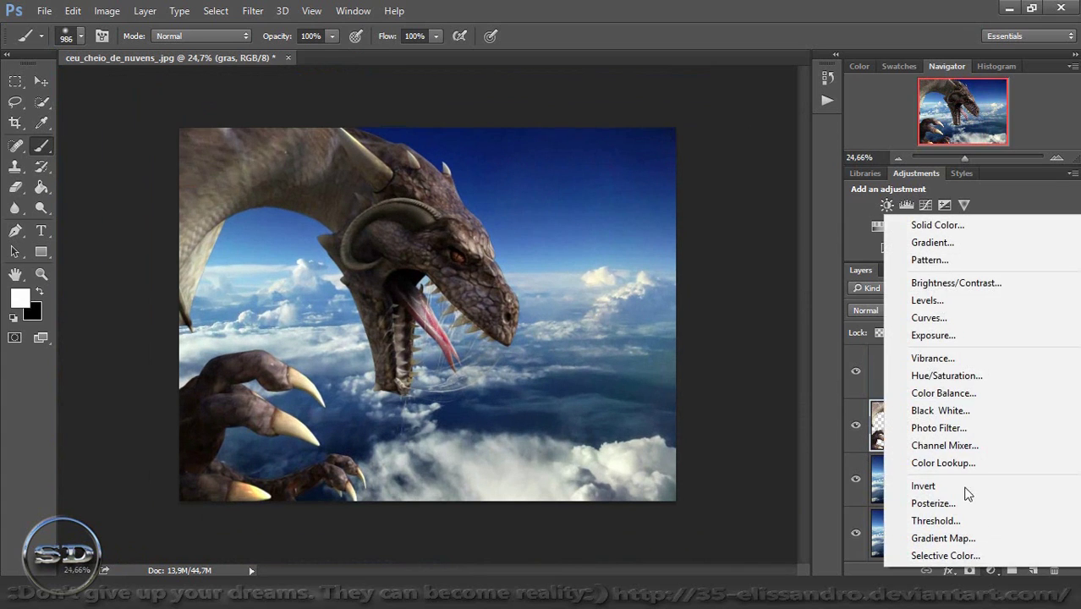
pyautogui.click(948, 463)
pyautogui.click(669, 226)
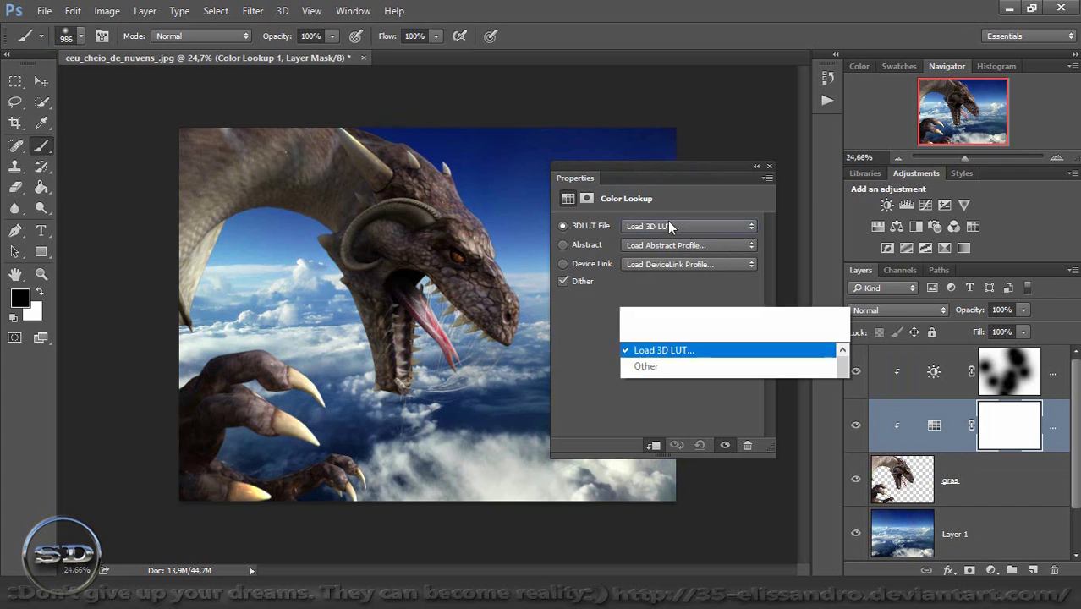
pyautogui.click(650, 58)
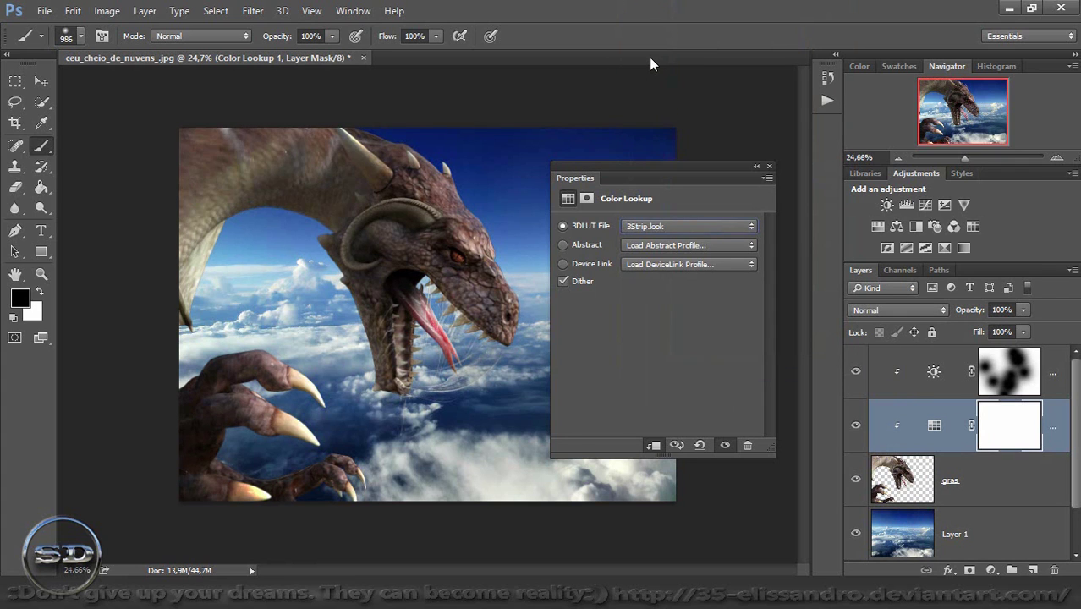
pyautogui.press('Down')
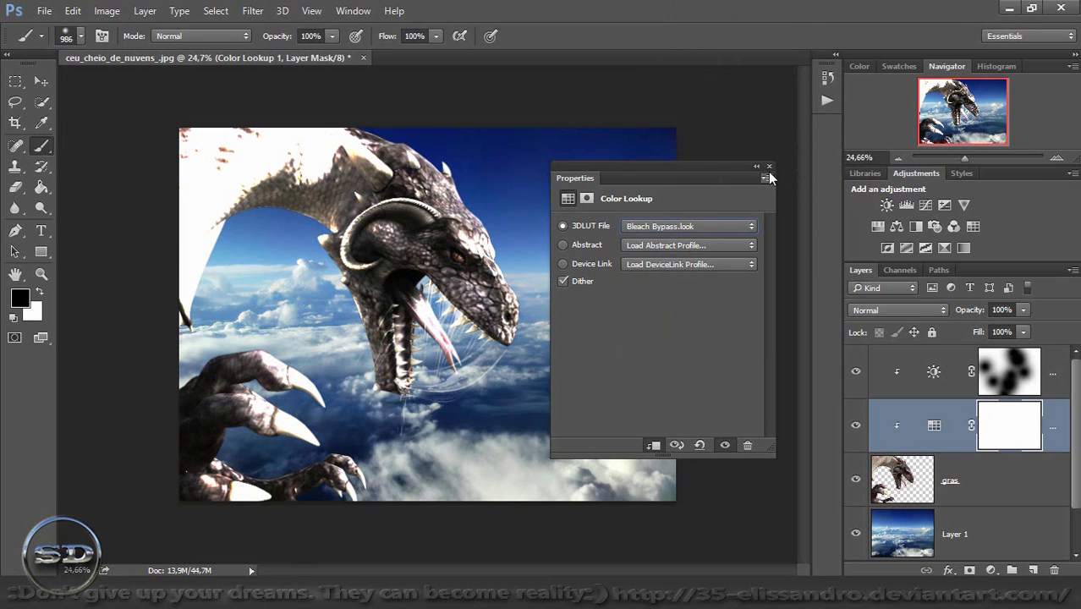
pyautogui.click(770, 167)
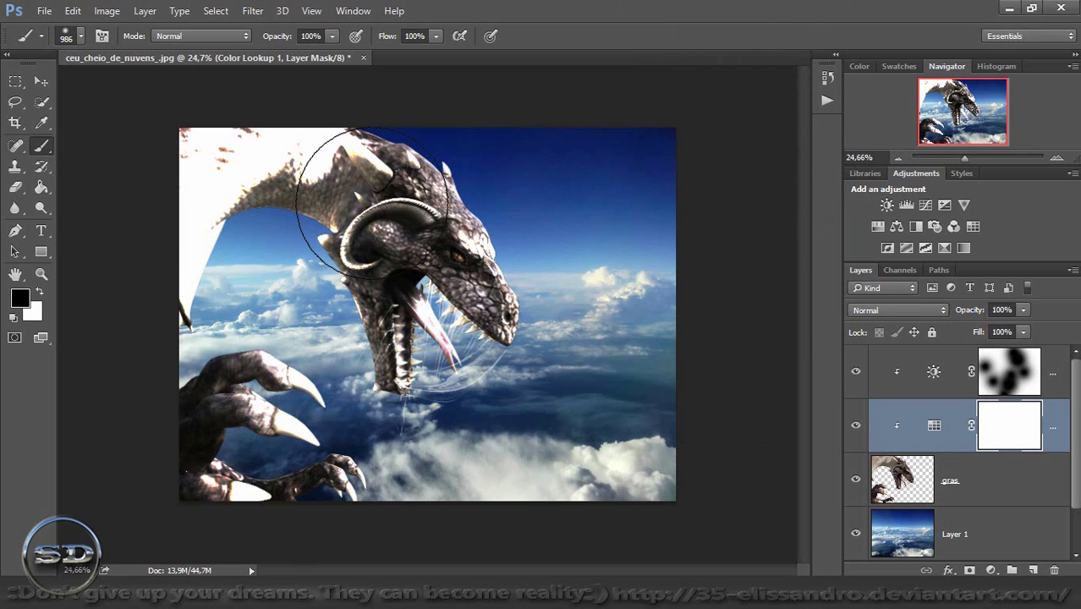
# Fill the lookup's mask black with the Paint Bucket to hide the effect
pyautogui.click(42, 187)
pyautogui.click(308, 334)
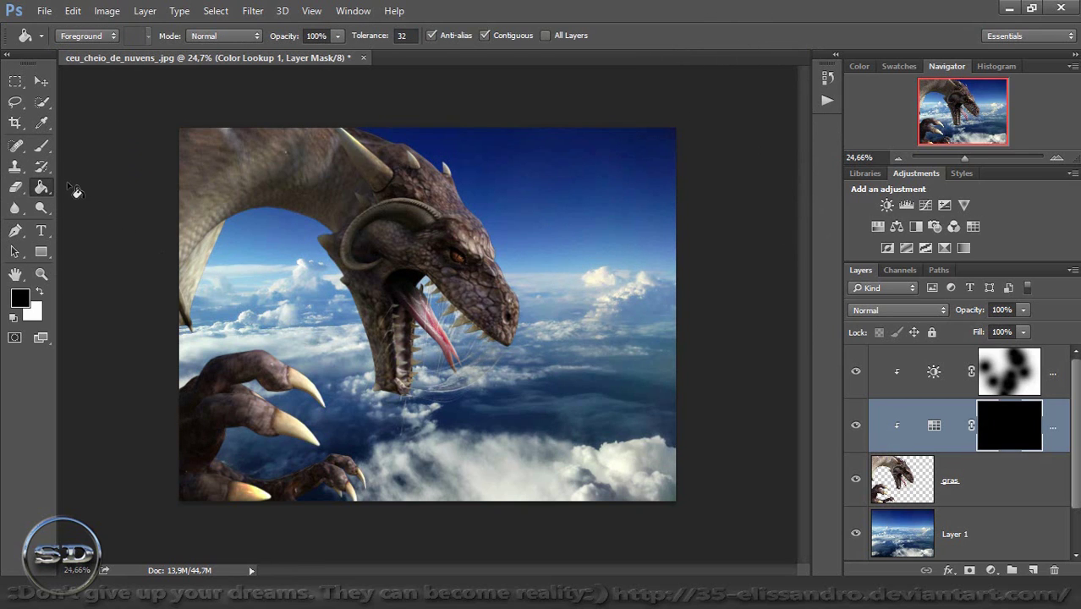
pyautogui.click(44, 152)
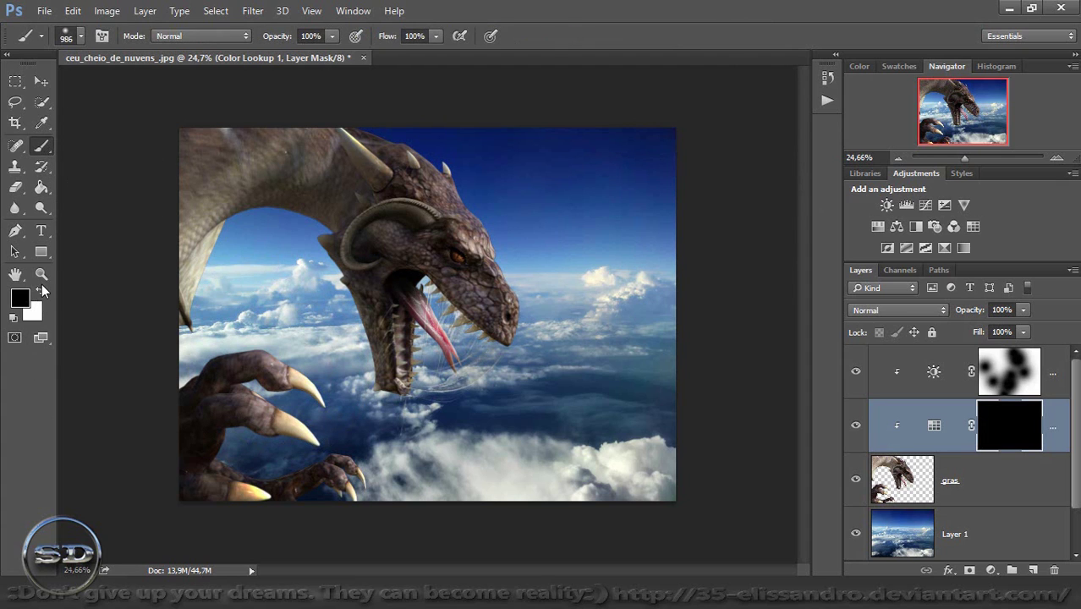
# Paint white on the lookup mask over the claws, jaw, tongue, head and arch sky
pyautogui.click(39, 291)
pyautogui.click(283, 382)
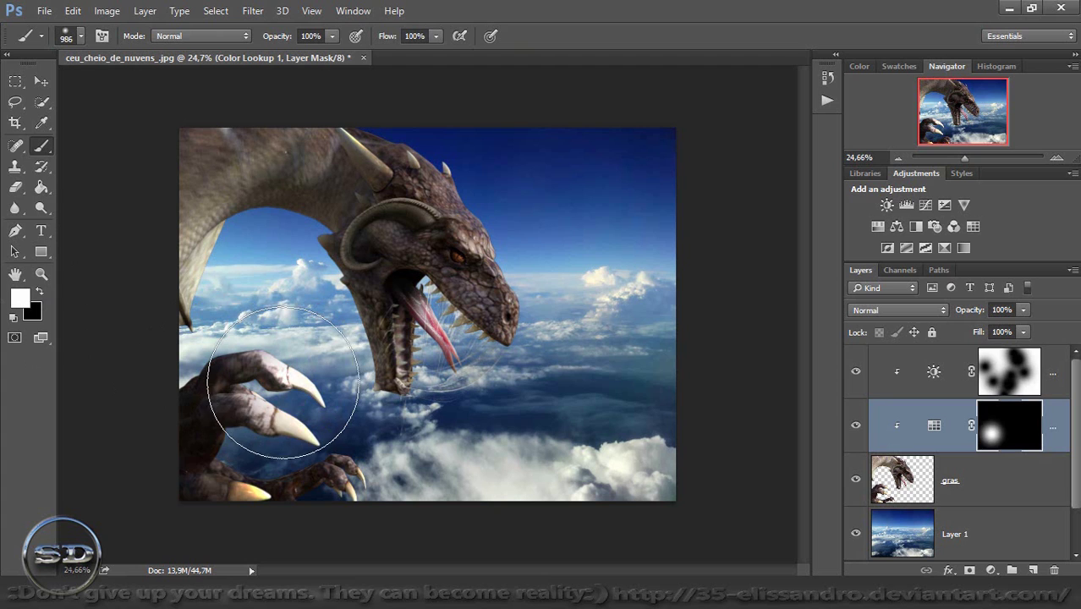
pyautogui.moveTo(282, 382); pyautogui.dragTo(362, 483)
pyautogui.moveTo(367, 411); pyautogui.dragTo(436, 396)
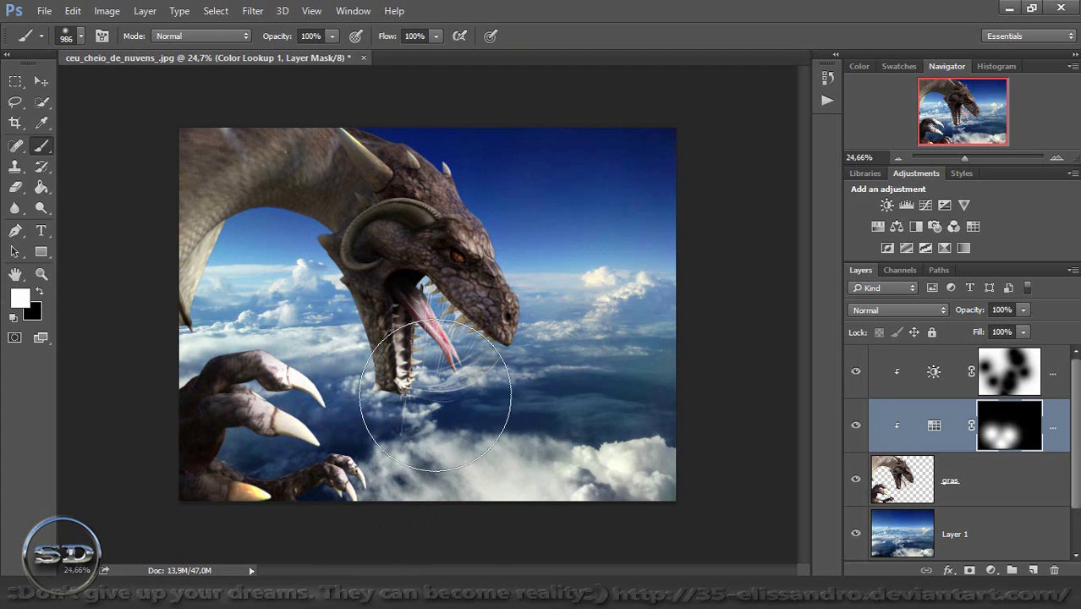
pyautogui.moveTo(518, 357); pyautogui.dragTo(513, 371)
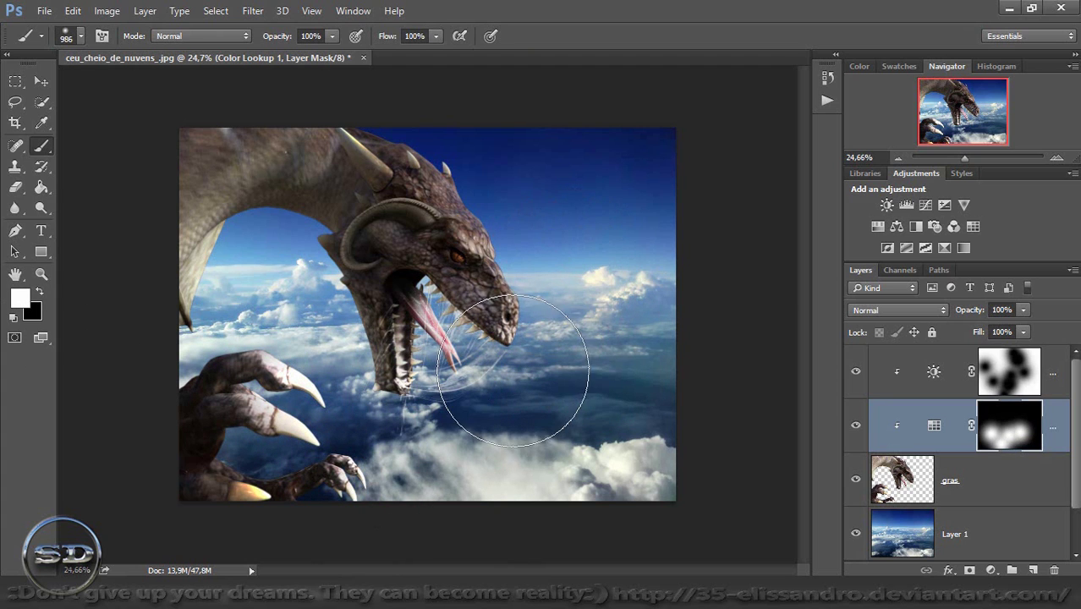
pyautogui.moveTo(381, 289); pyautogui.dragTo(391, 293)
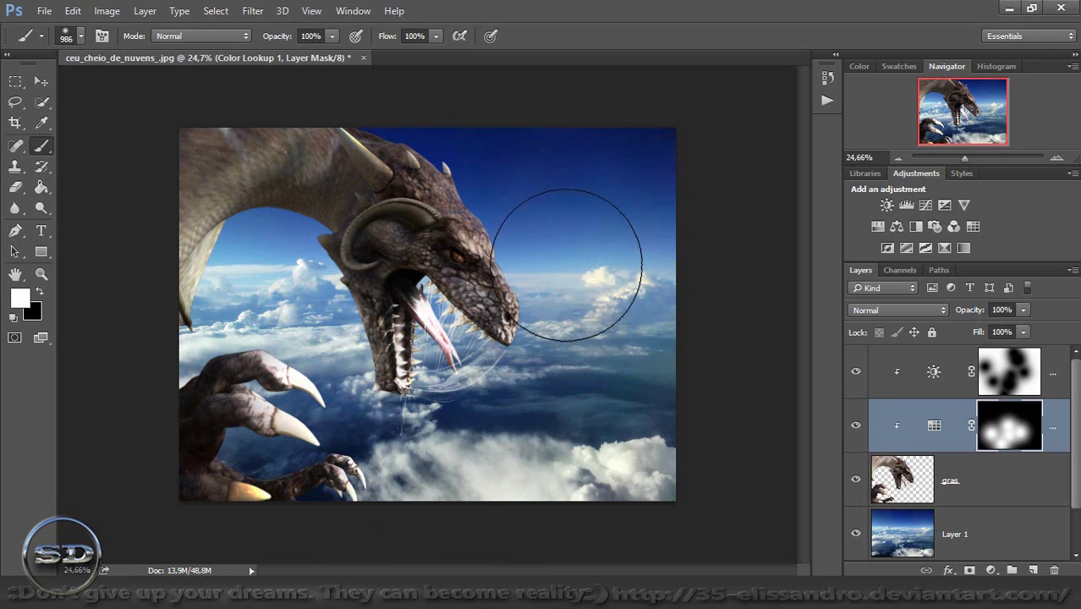
pyautogui.moveTo(519, 198); pyautogui.dragTo(495, 181)
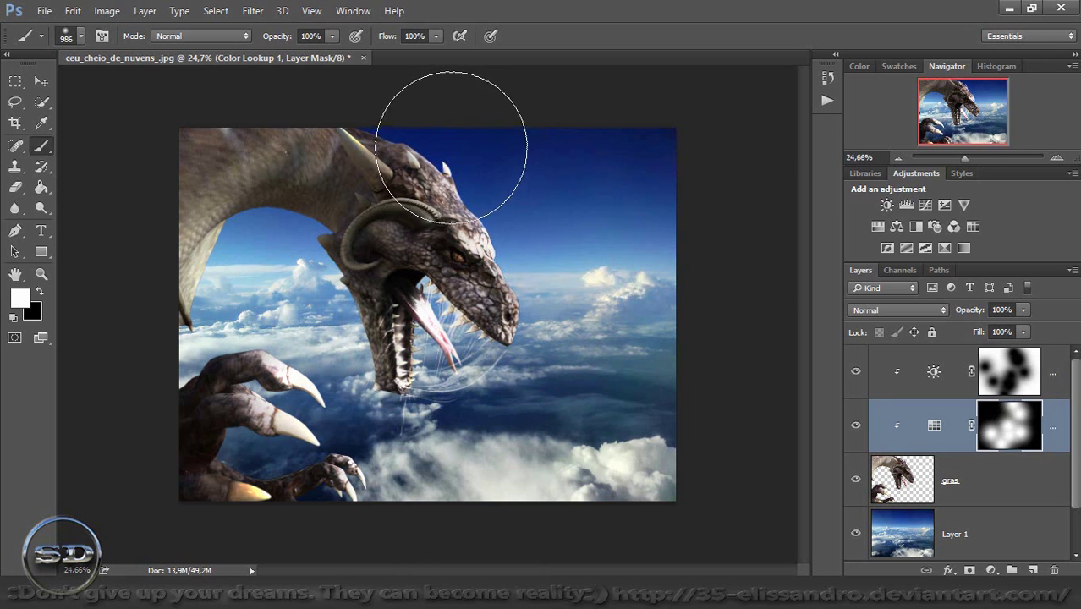
pyautogui.moveTo(260, 278); pyautogui.dragTo(285, 266)
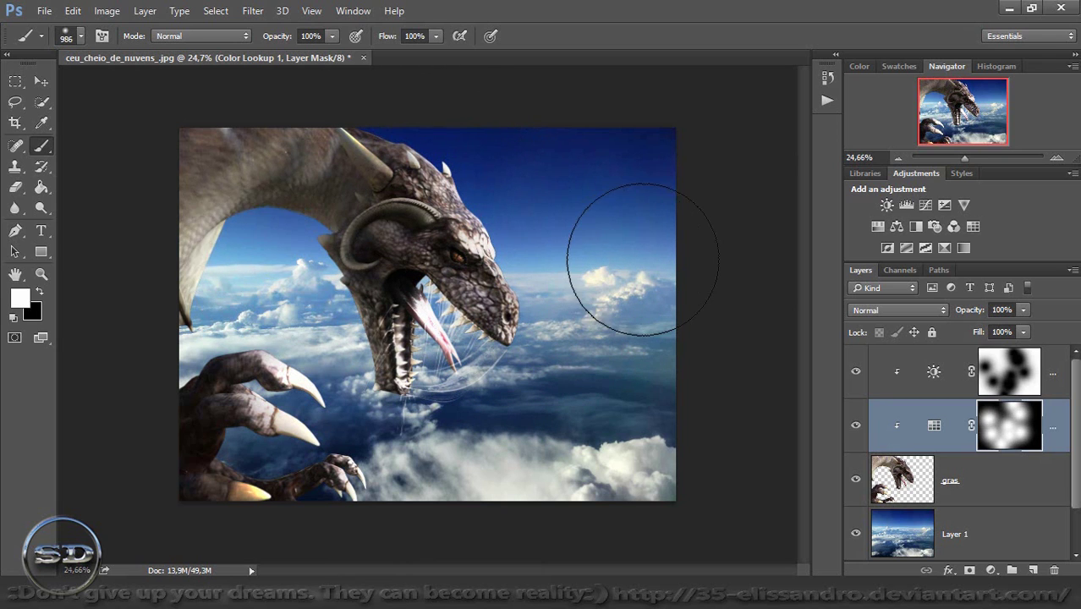
# Compare the grade on and off, then lower its Fill to 66%
pyautogui.click(855, 426)
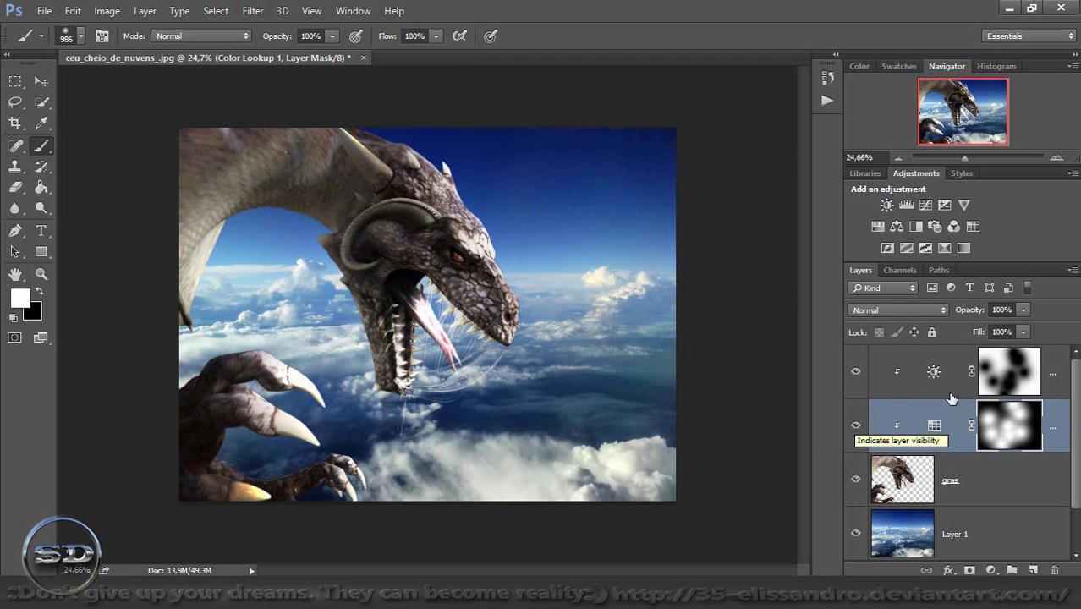
pyautogui.moveTo(981, 335); pyautogui.dragTo(955, 335)
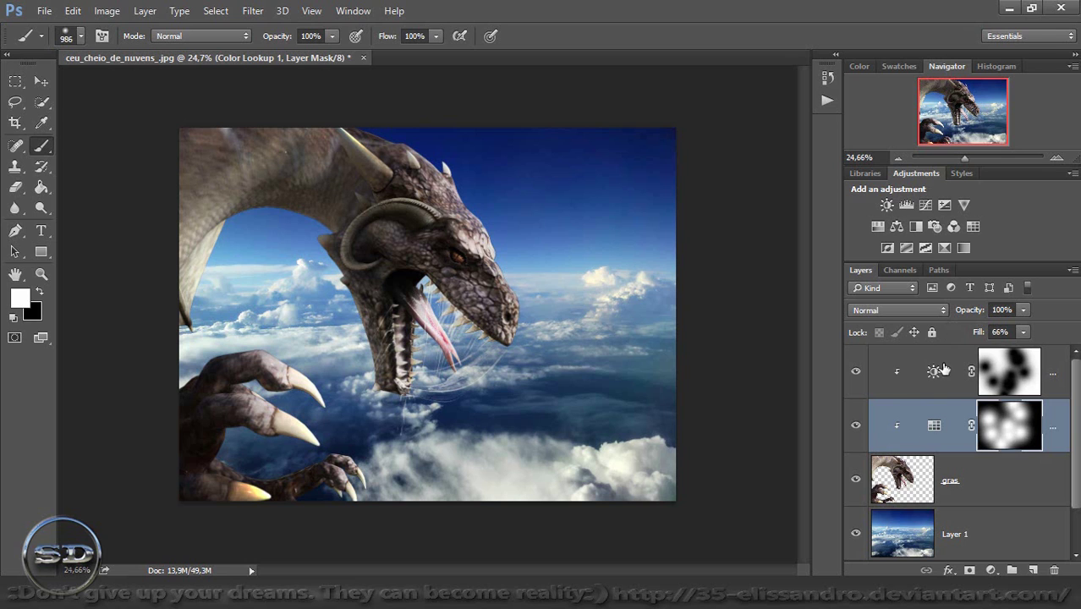
pyautogui.click(897, 527)
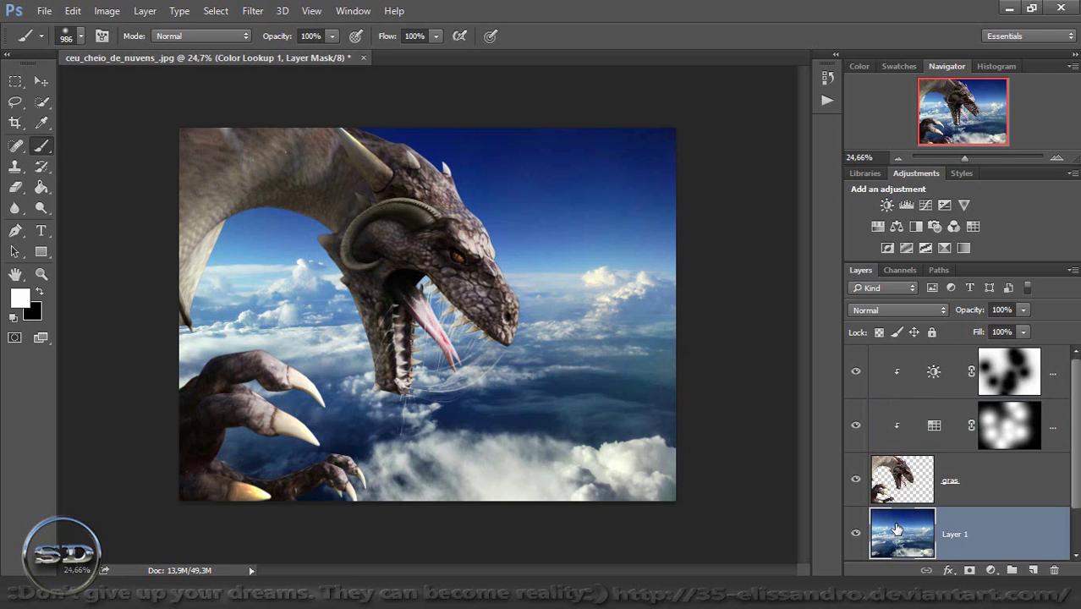
# On a new layer above Layer 1, paint a 2016 px soft white glow behind the dragon's head
pyautogui.click(1033, 570)
pyautogui.moveTo(347, 269); pyautogui.dragTo(475, 290)
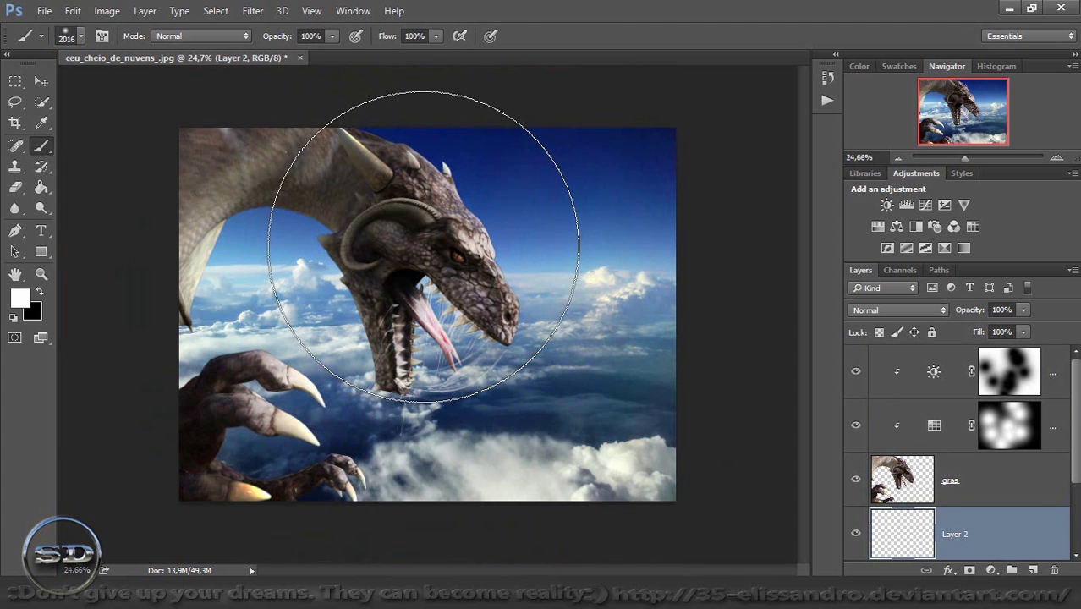
pyautogui.click(423, 247)
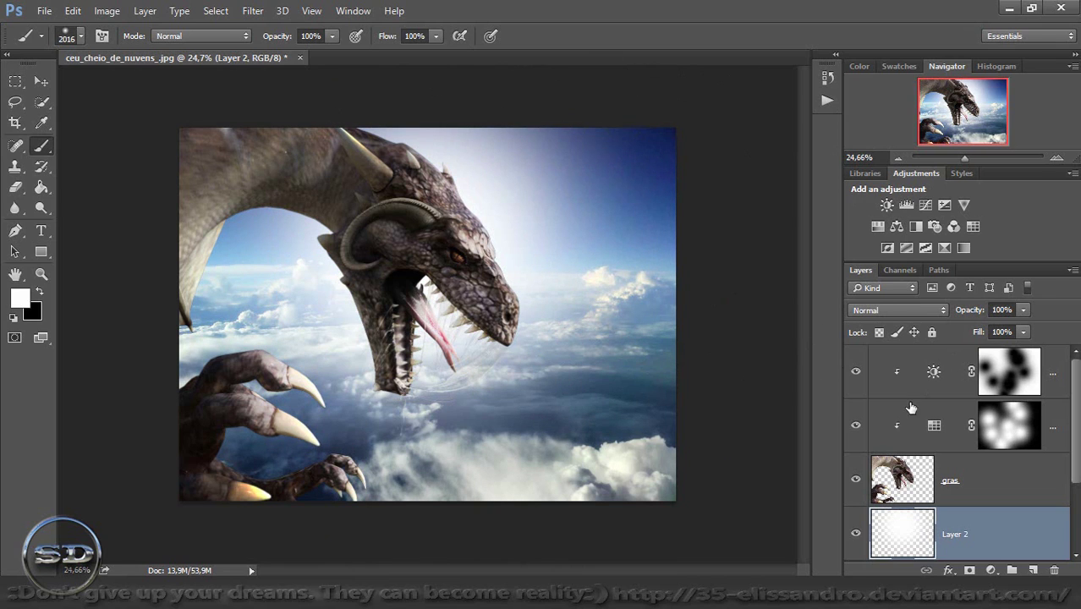
pyautogui.click(895, 461)
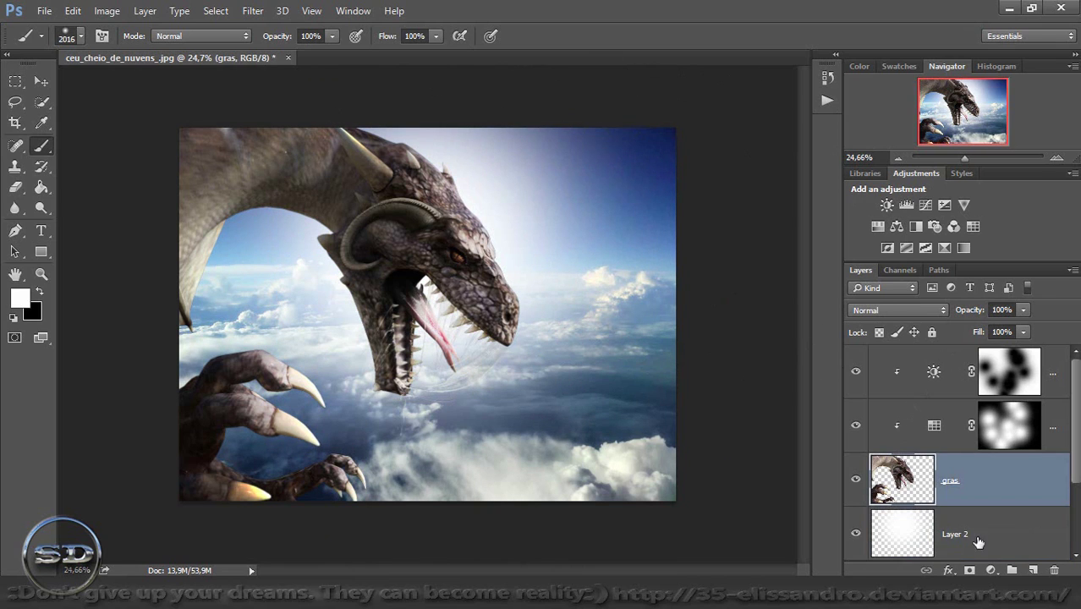
pyautogui.click(991, 572)
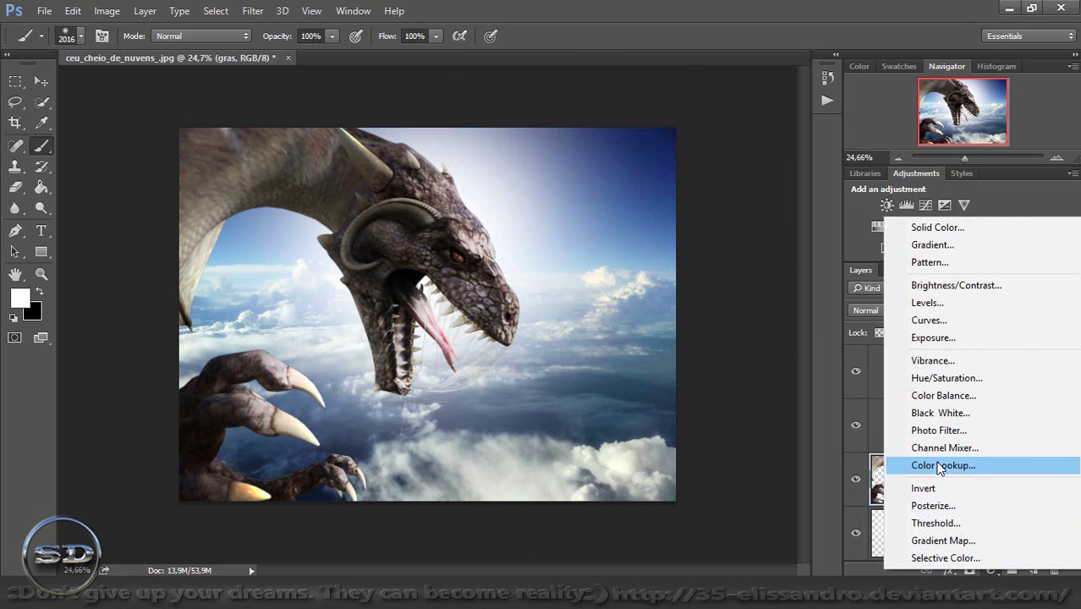
# Add a second Color Lookup adjustment to the dragon, starting with 2Strip.look
pyautogui.click(997, 464)
pyautogui.click(708, 226)
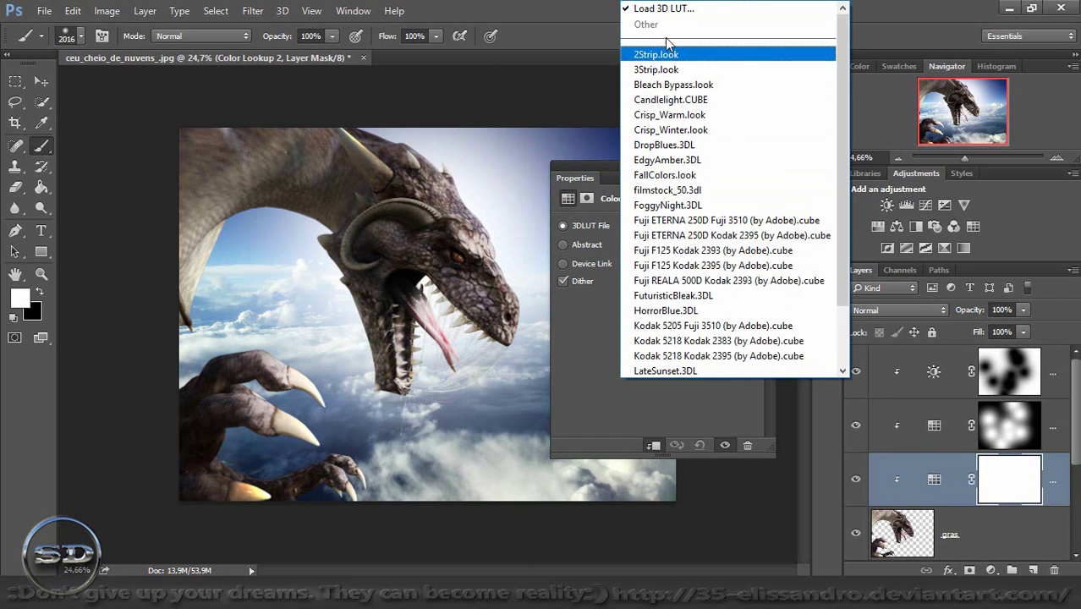
pyautogui.click(664, 56)
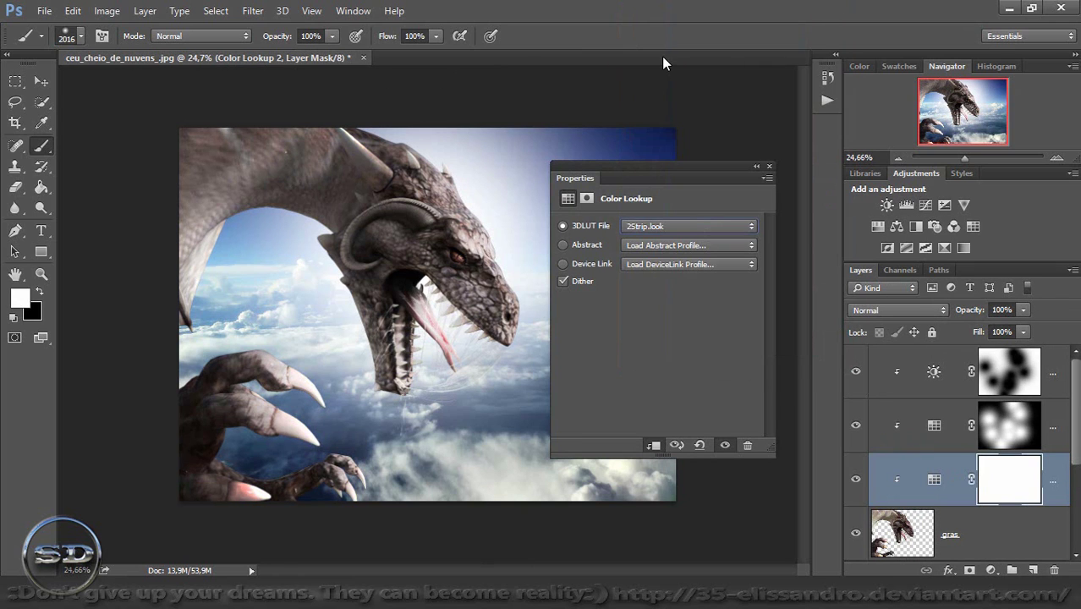
# Preview the 3D LUT looks one by one and settle on Moonlight.3DL
pyautogui.press('Down')
pyautogui.press('Down')
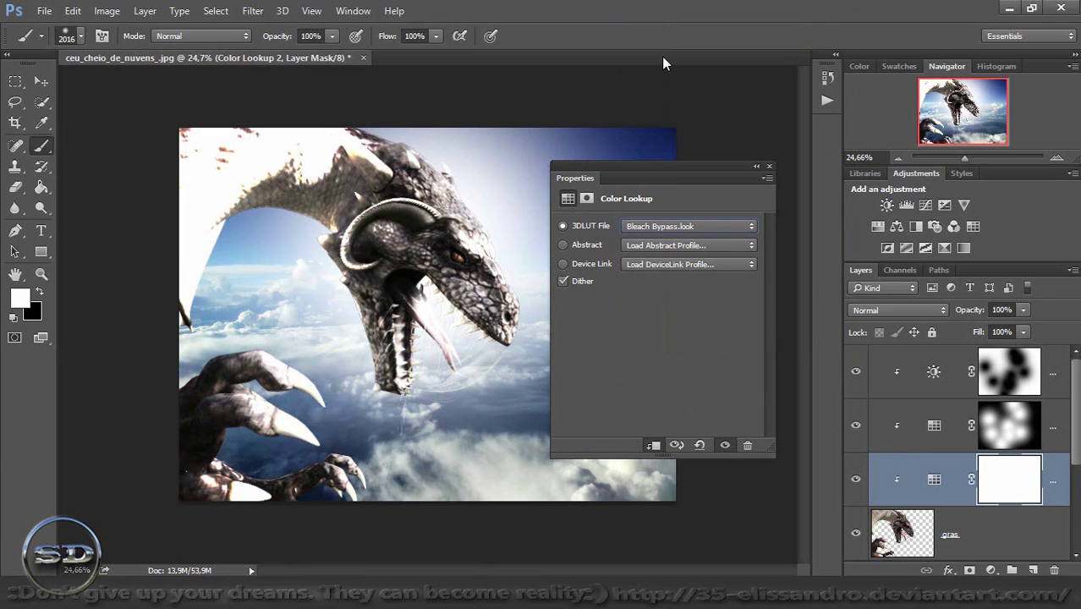
pyautogui.press('Down')
pyautogui.press('Down')
pyautogui.press('Down')
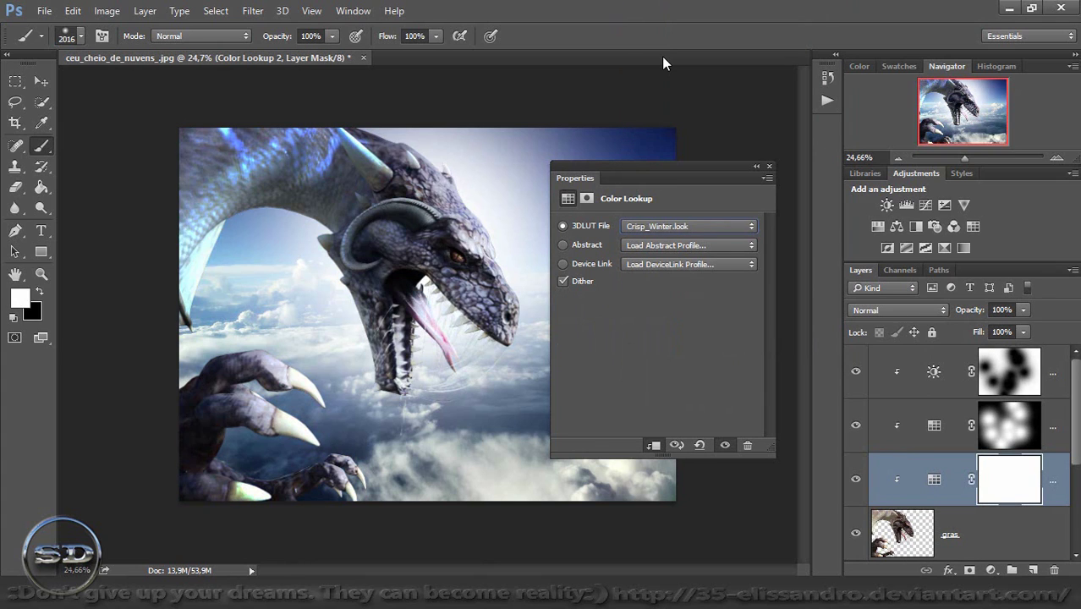
pyautogui.press('Down')
pyautogui.press('Down')
pyautogui.press('Down')
pyautogui.press('Down')
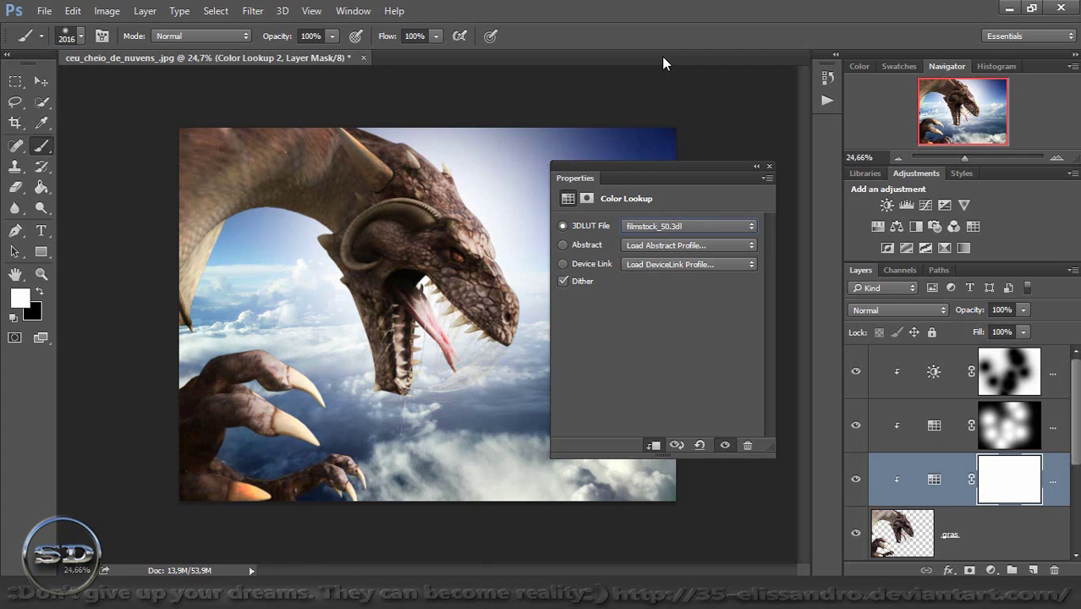
pyautogui.press('Down')
pyautogui.press('Down')
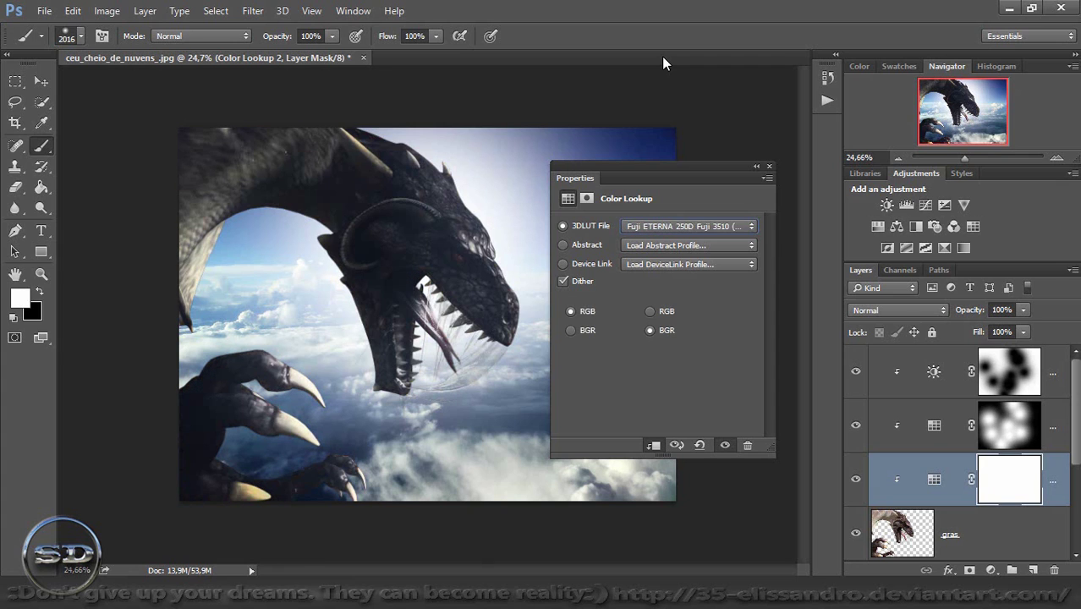
pyautogui.press('Down')
pyautogui.press('Down')
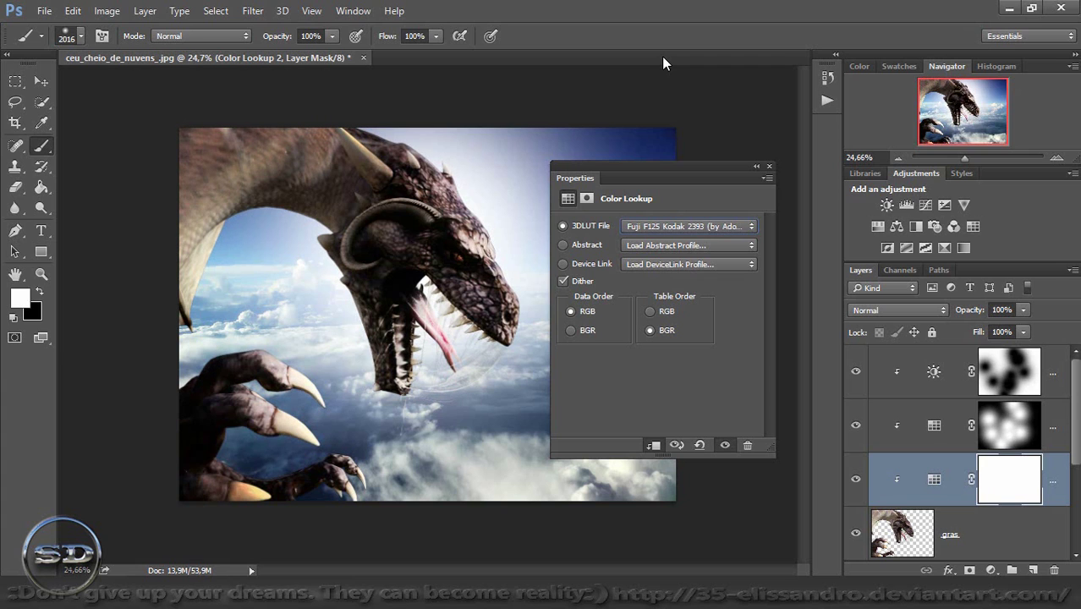
pyautogui.press('Down')
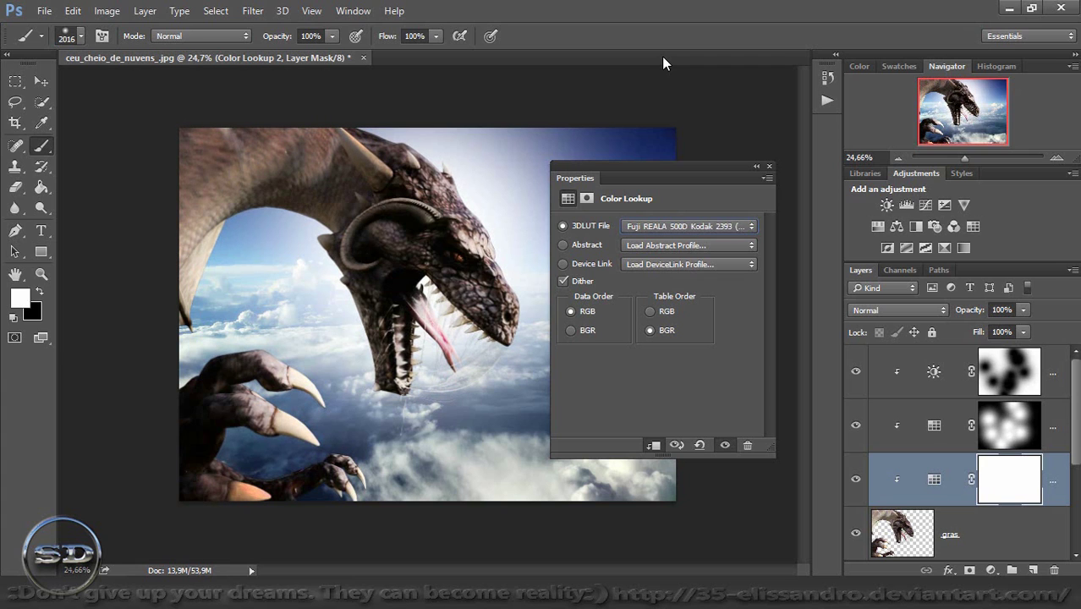
pyautogui.press('Down')
pyautogui.press('Down')
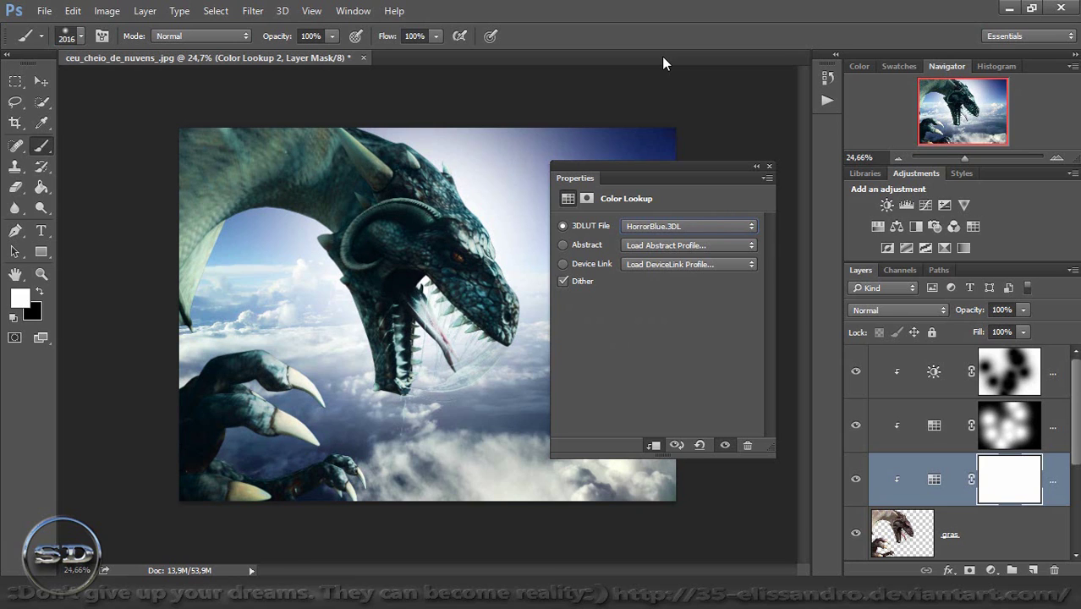
pyautogui.press('Down')
pyautogui.press('Down')
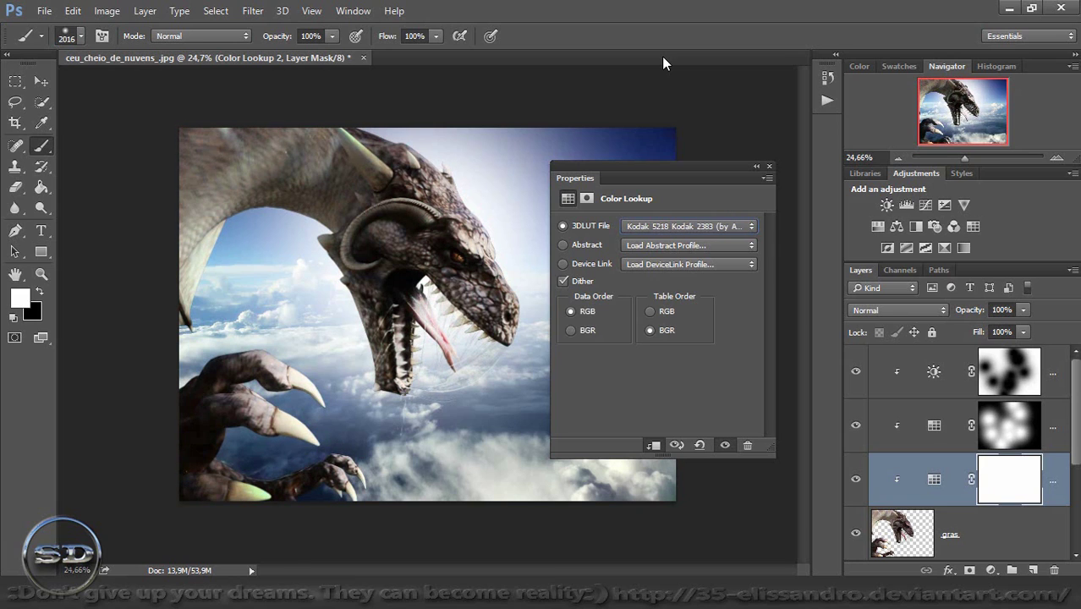
pyautogui.press('Down')
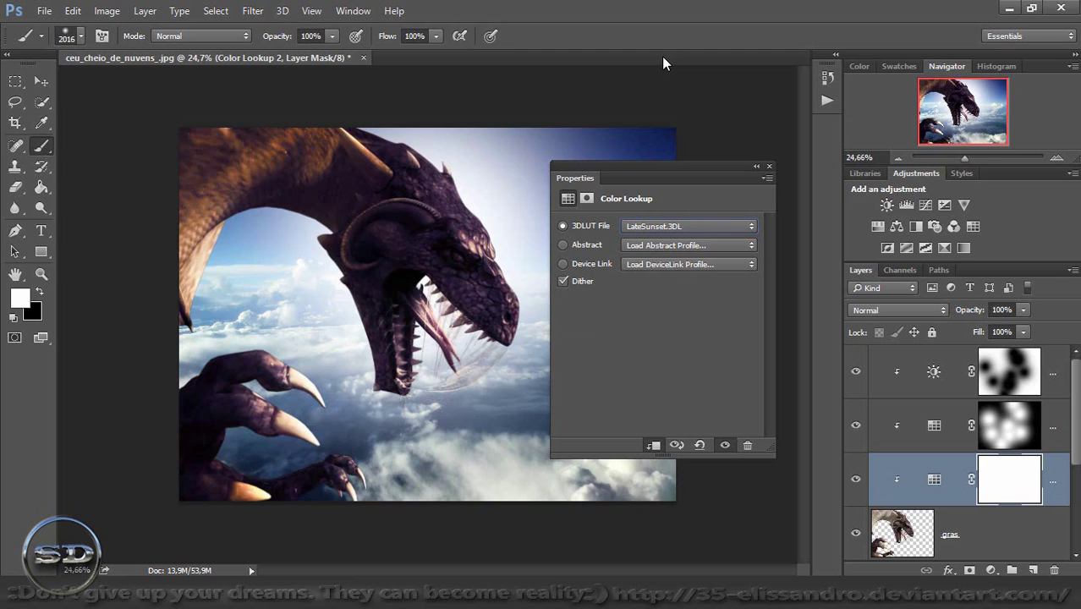
pyautogui.press('Down')
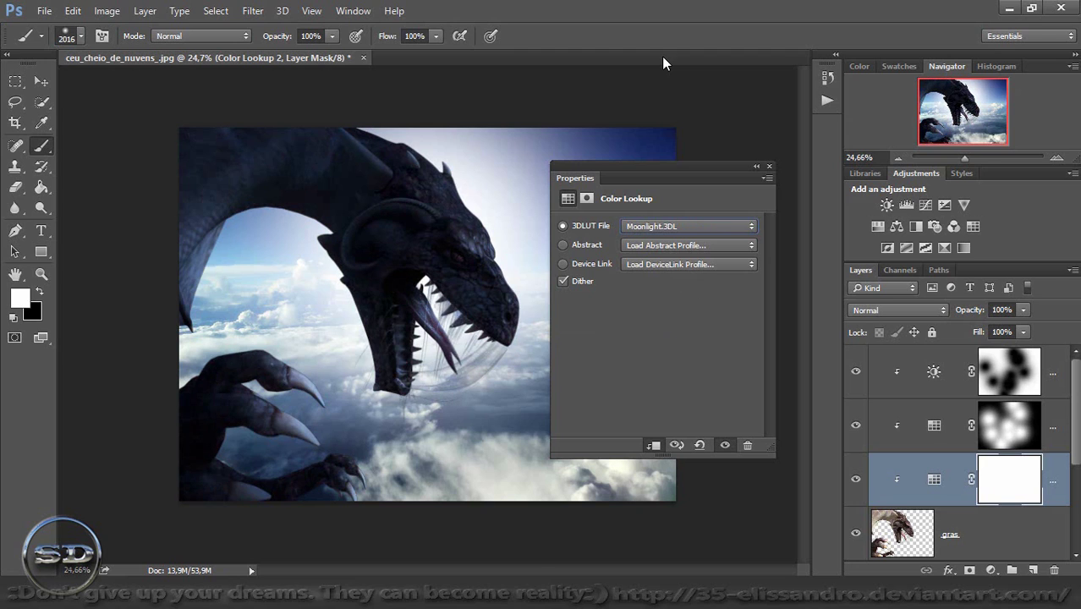
pyautogui.press('Down')
pyautogui.press('Down')
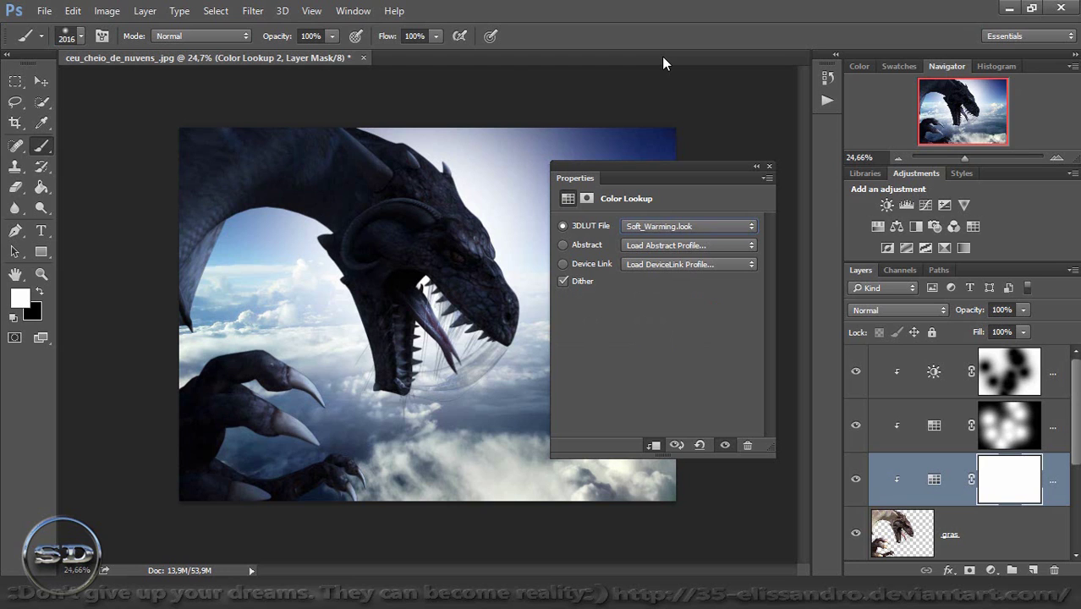
pyautogui.press('Down')
pyautogui.press('Down')
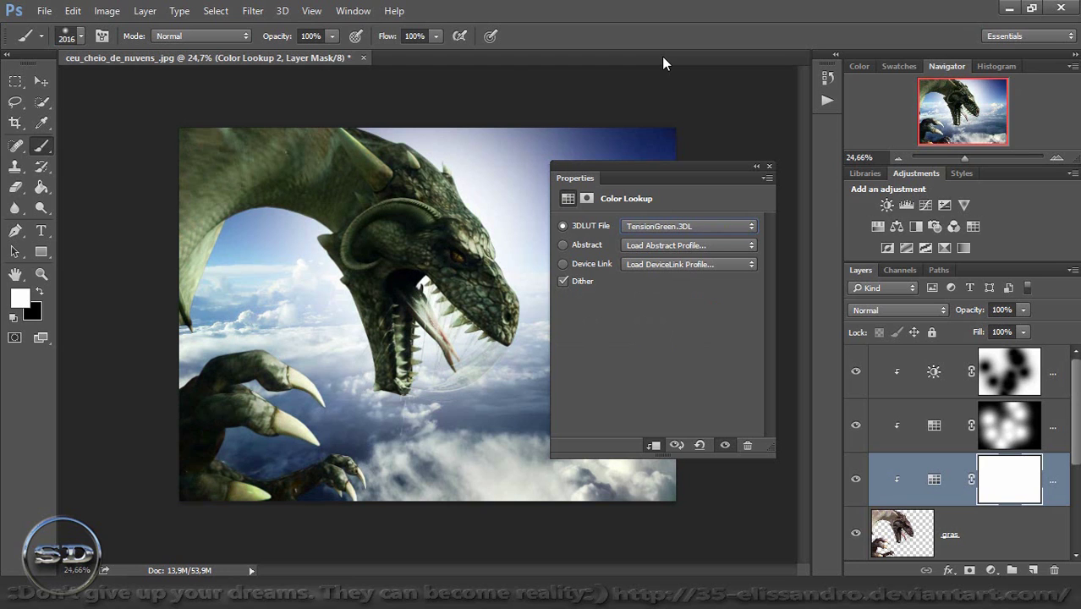
pyautogui.press('Up')
pyautogui.press('Up')
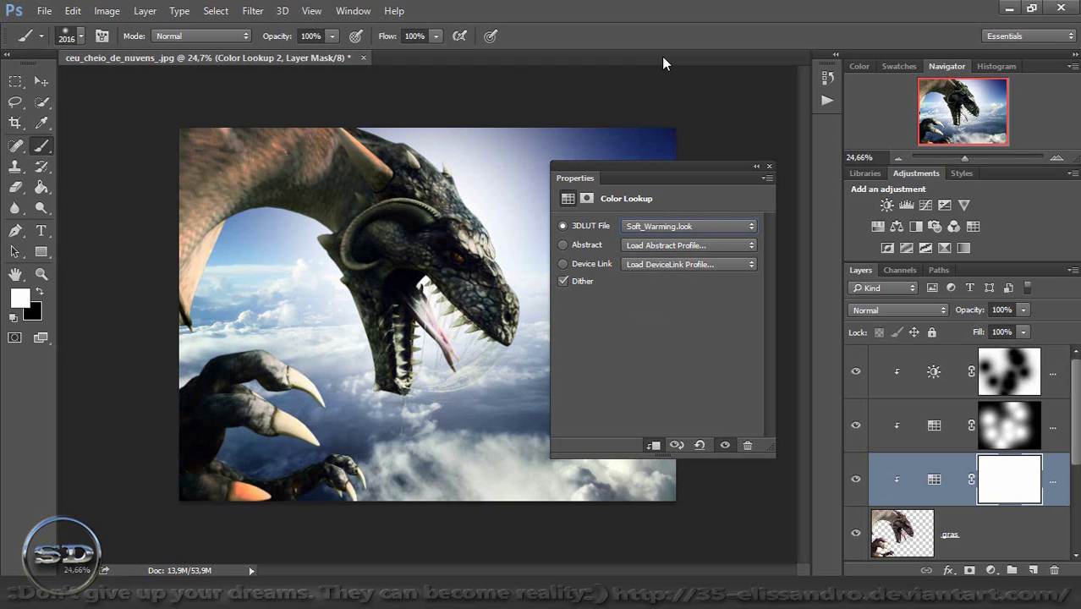
pyautogui.press('Up')
pyautogui.press('Up')
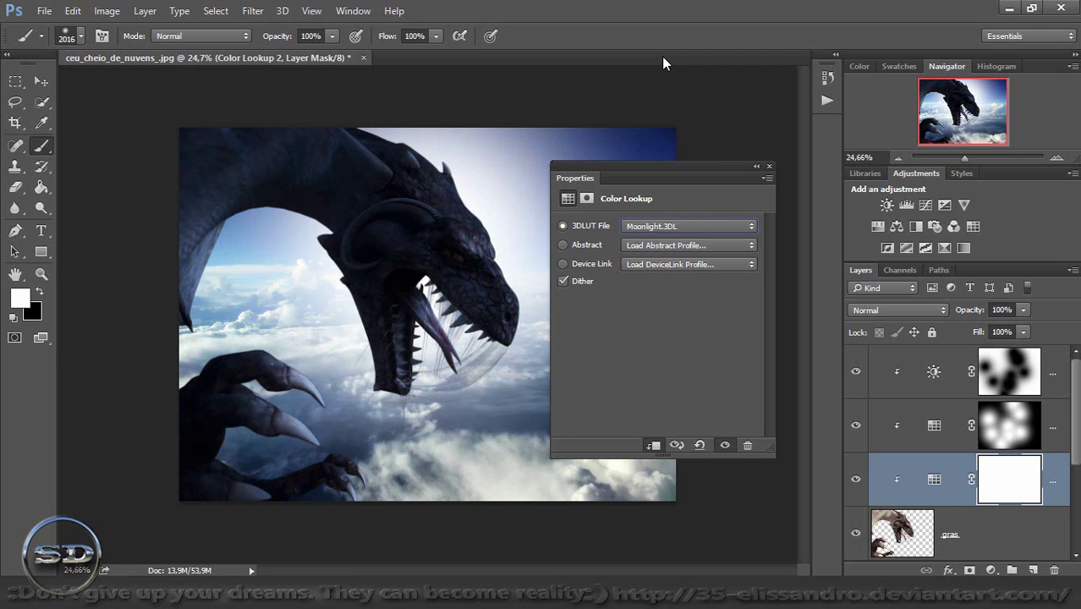
# Paint black on the new lookup's mask over the claws, head and wing, with a smaller 1051 px brush
pyautogui.click(770, 167)
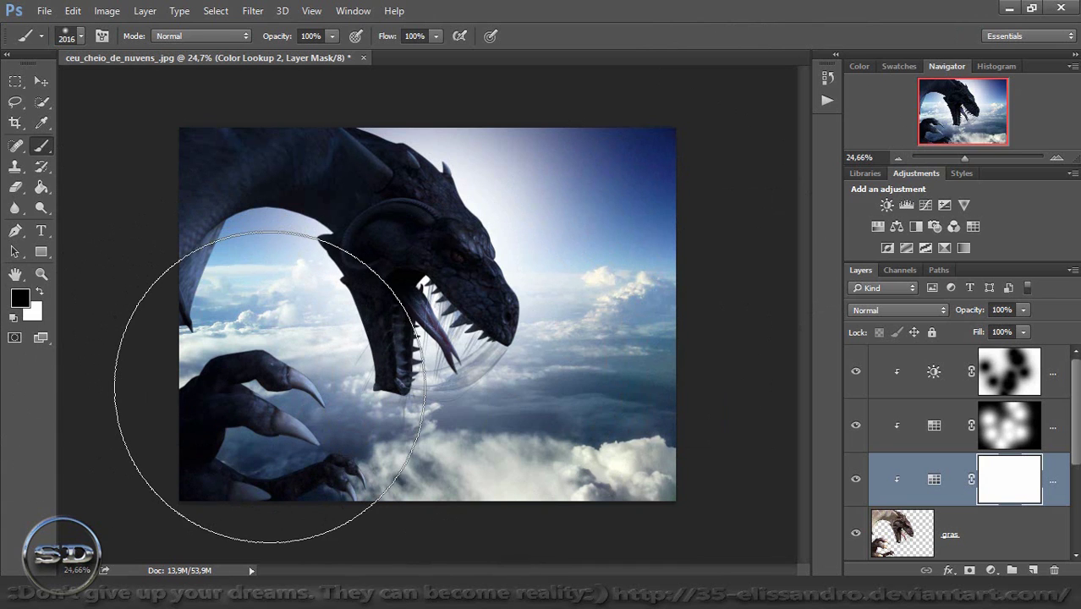
pyautogui.click(262, 364)
pyautogui.moveTo(530, 372); pyautogui.dragTo(495, 387)
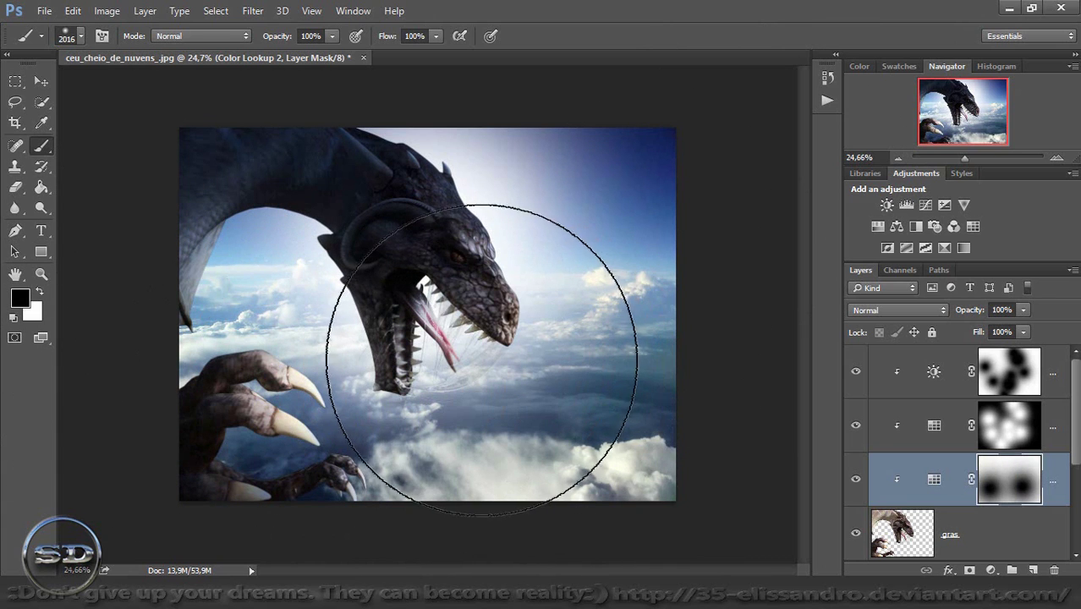
pyautogui.click(495, 182)
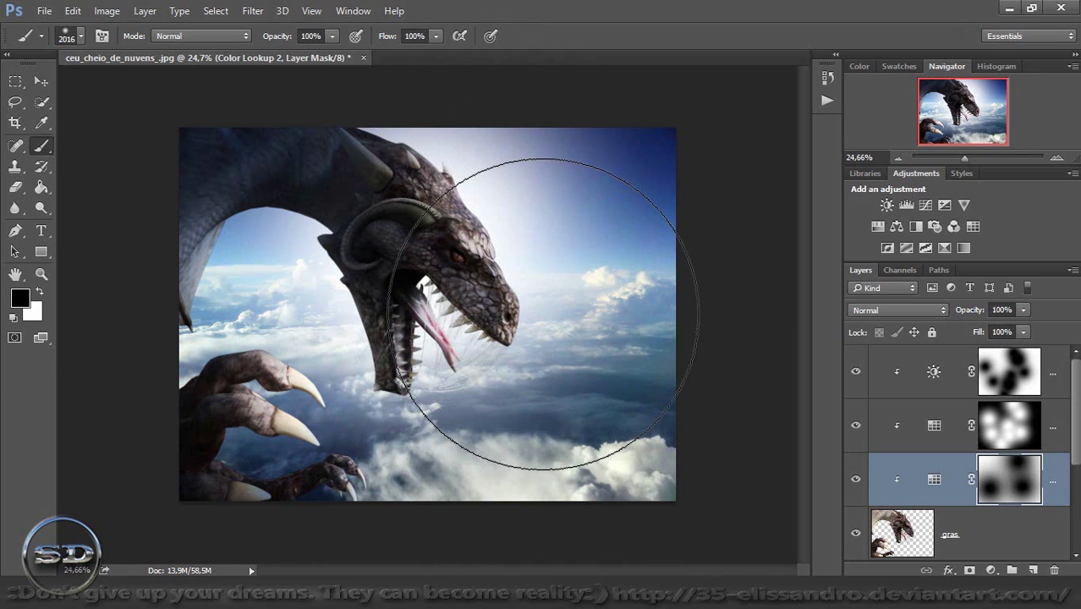
pyautogui.moveTo(288, 295); pyautogui.dragTo(254, 296)
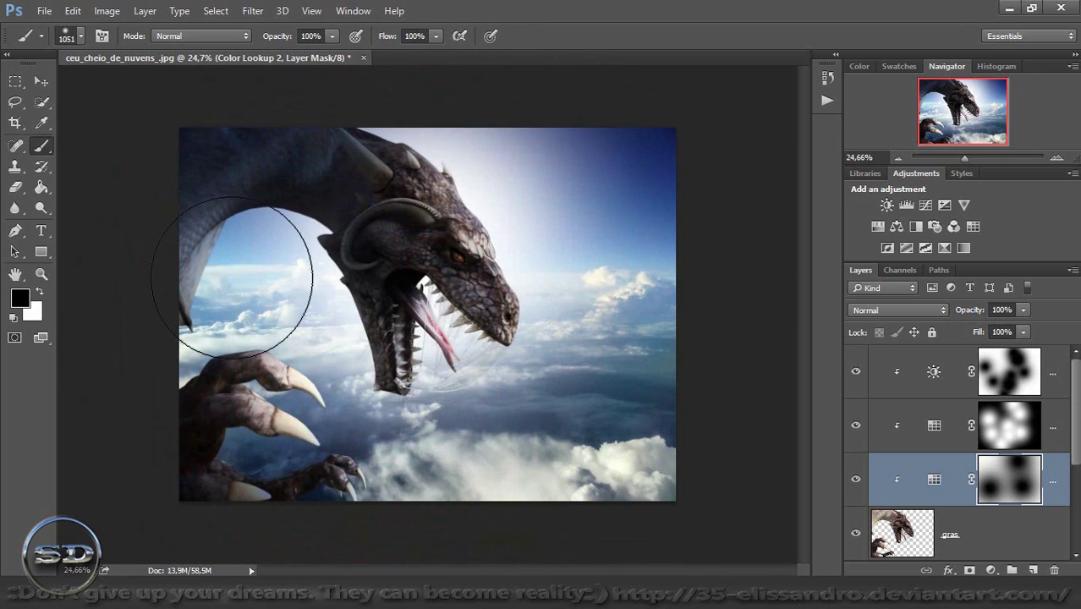
pyautogui.click(231, 277)
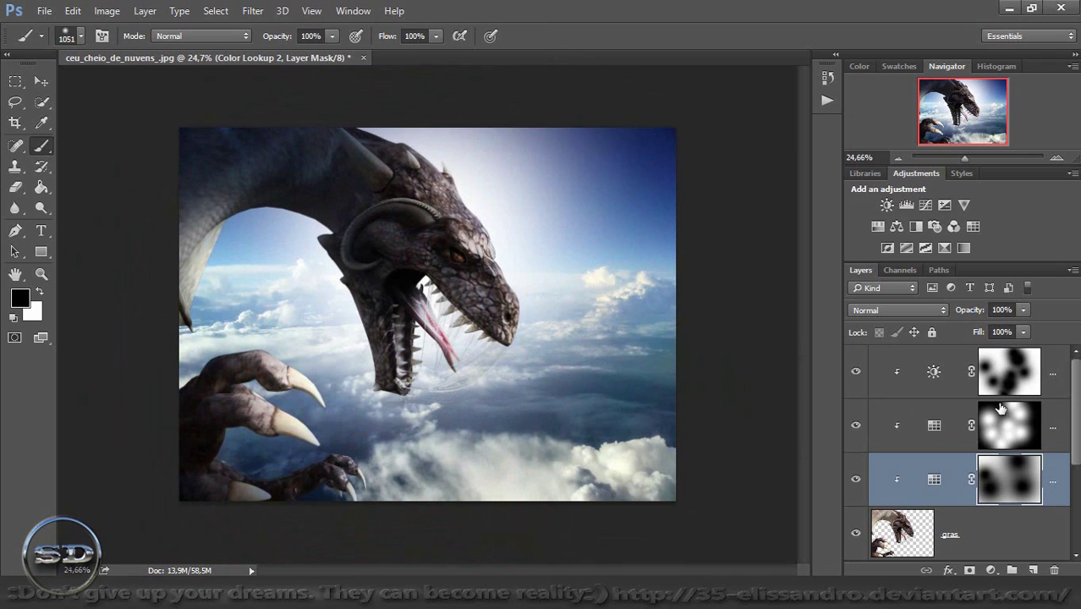
# Lower the Color Lookup 2 layer's Fill to 75%
pyautogui.moveTo(978, 332); pyautogui.dragTo(953, 334)
pyautogui.click(855, 480)
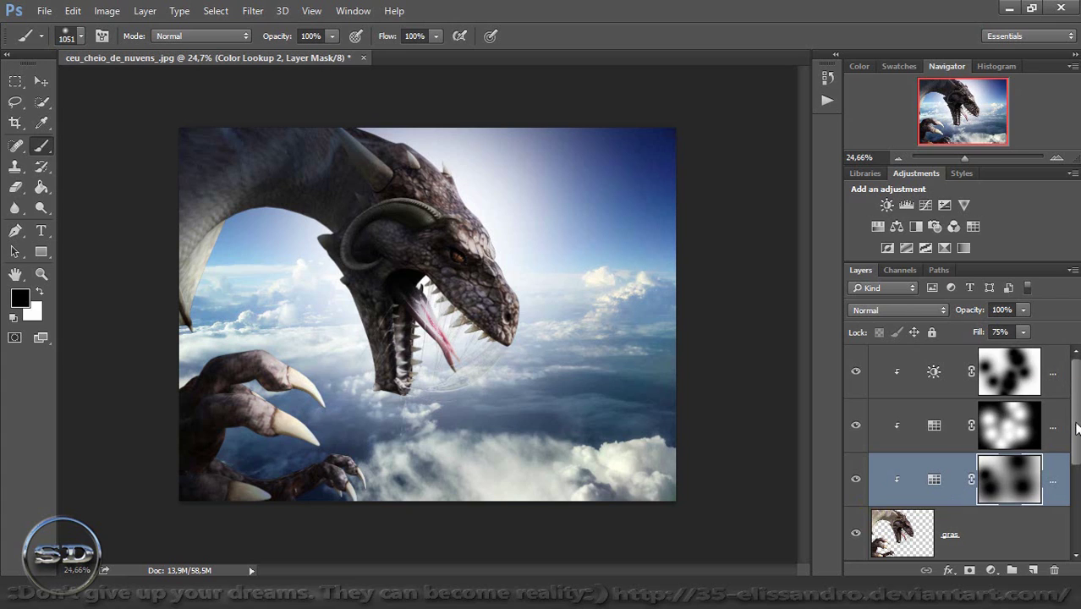
pyautogui.moveTo(1077, 429); pyautogui.dragTo(1071, 484)
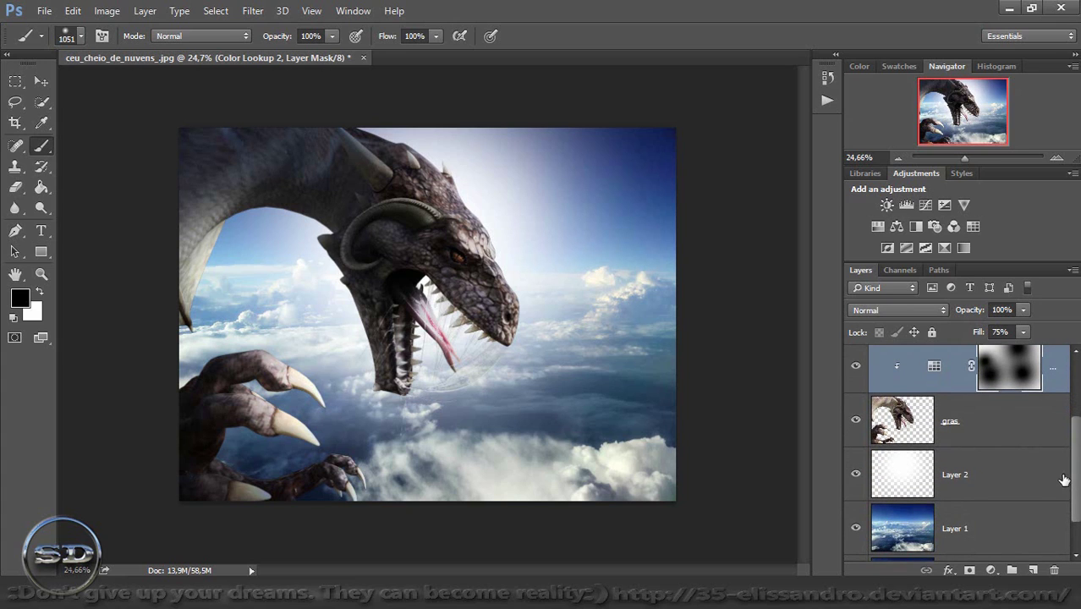
# Place the Morro cliff image above Layer 1 with proportions linked
pyautogui.click(944, 517)
pyautogui.press('x')
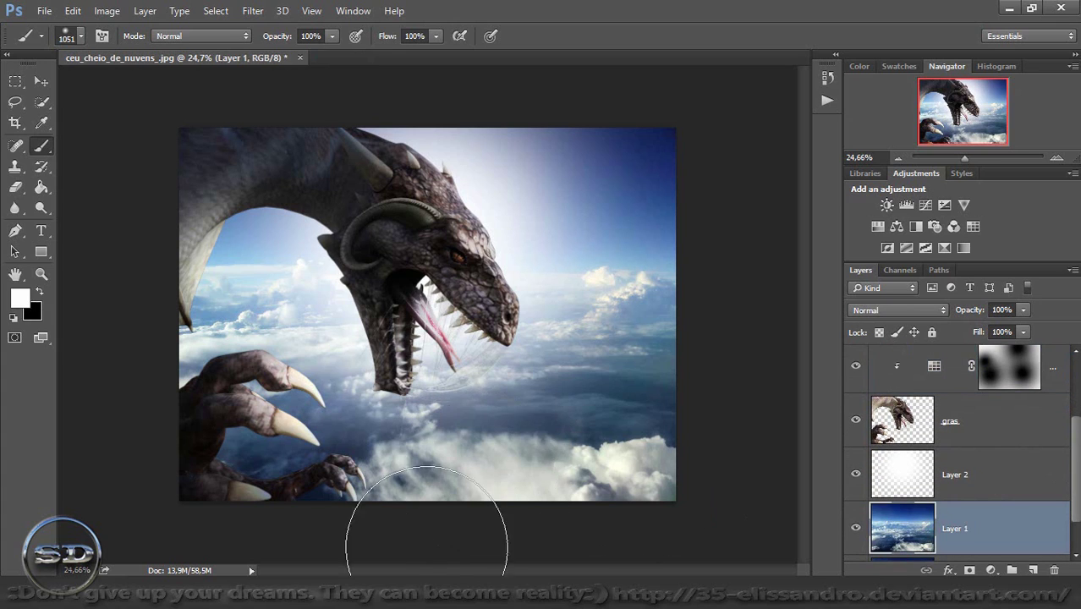
pyautogui.moveTo(512, 508); pyautogui.dragTo(509, 498)
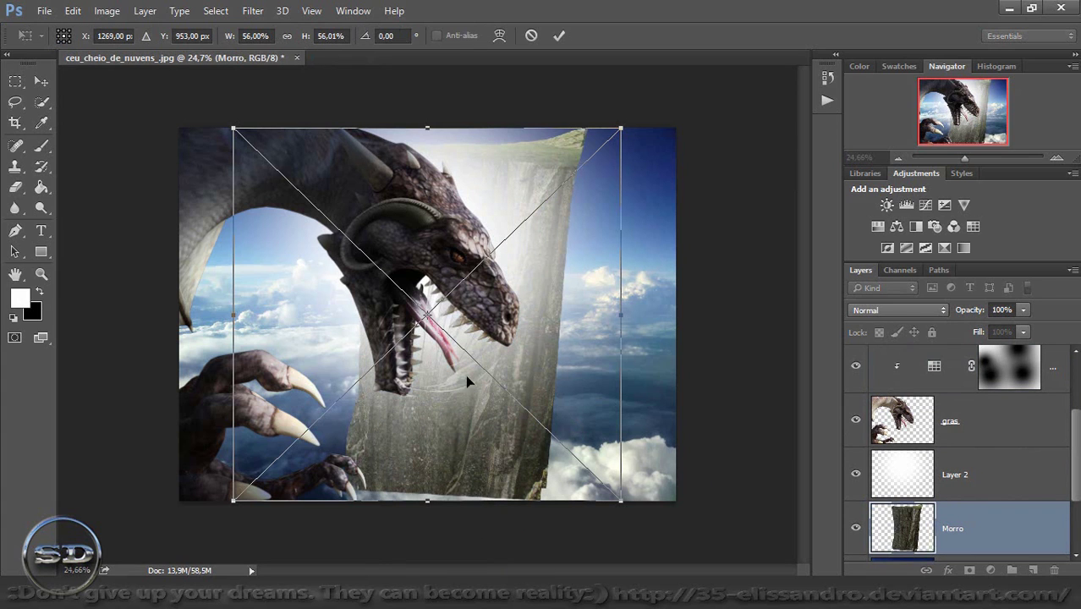
pyautogui.click(288, 36)
# Scale, squash and widen the cliff into a ledge along the lower-right edge, then commit
pyautogui.moveTo(234, 129); pyautogui.dragTo(435, 346)
pyautogui.moveTo(488, 381); pyautogui.dragTo(574, 367)
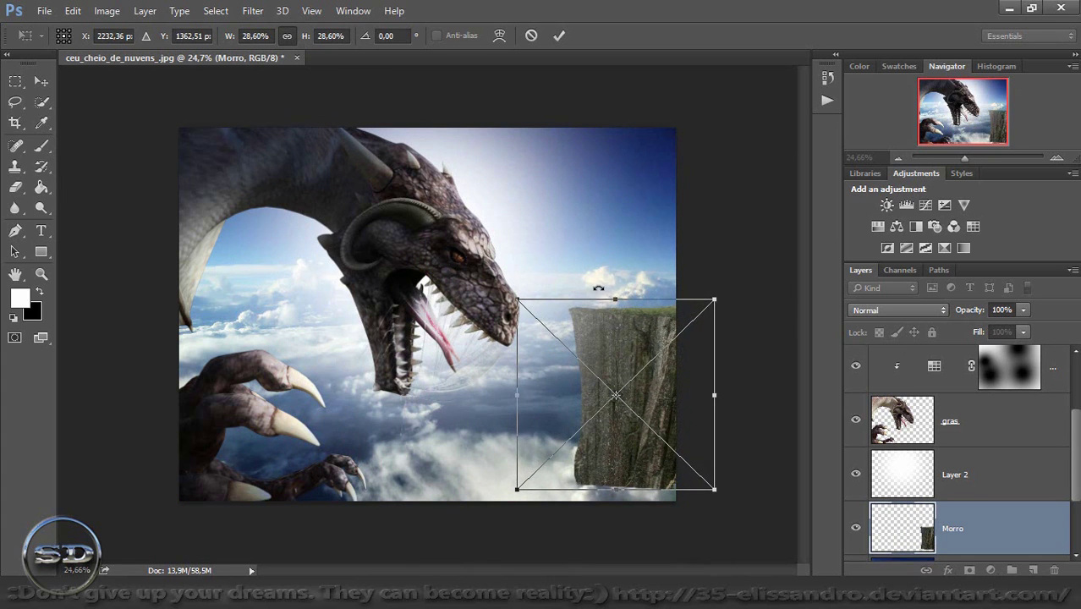
pyautogui.moveTo(614, 297); pyautogui.dragTo(615, 380)
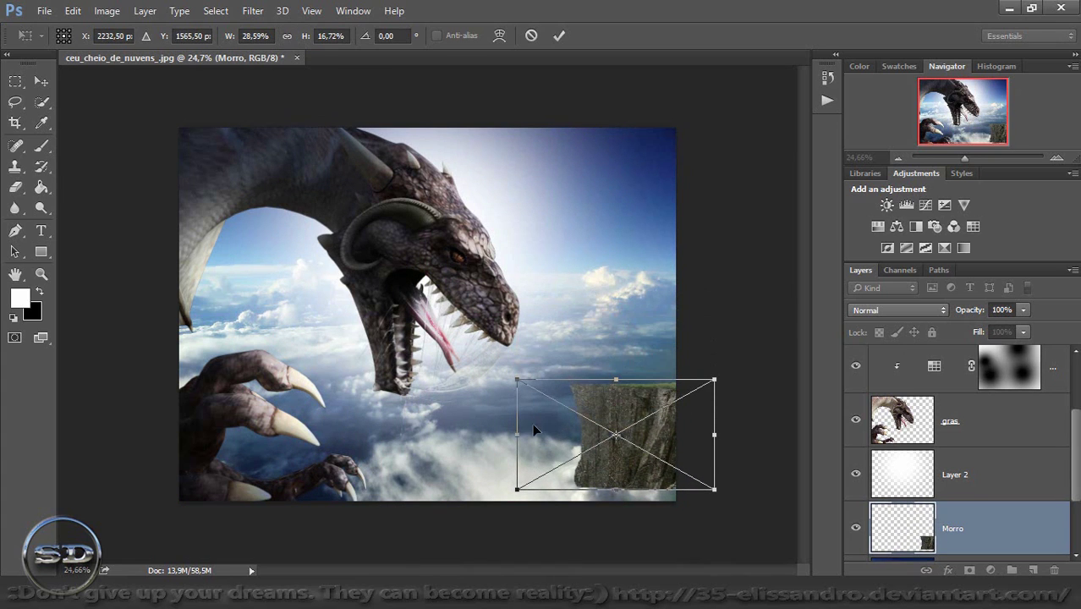
pyautogui.moveTo(516, 433); pyautogui.dragTo(402, 433)
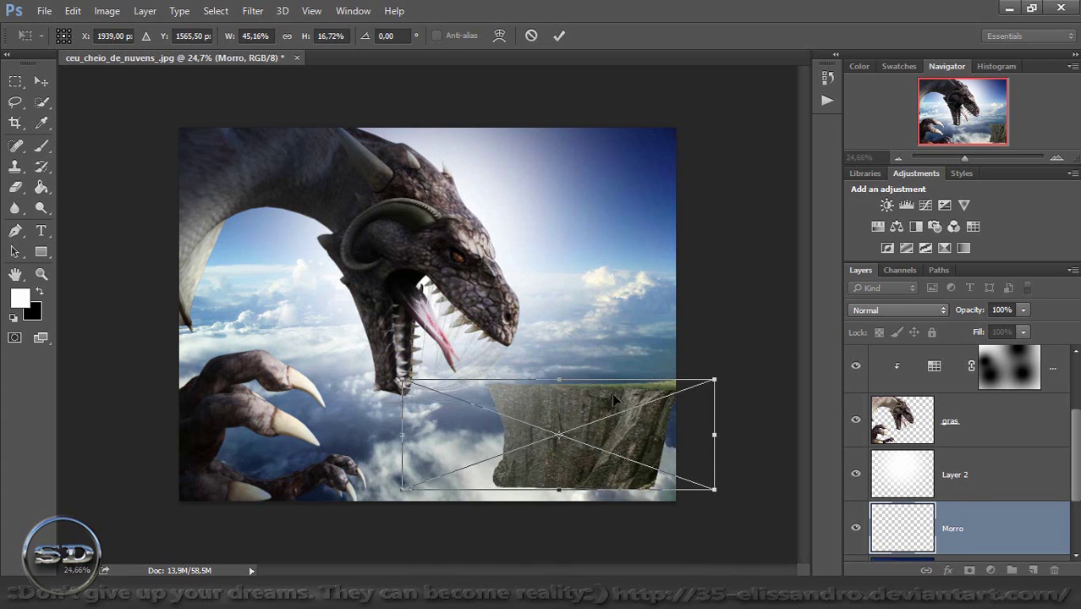
pyautogui.moveTo(561, 380); pyautogui.dragTo(564, 350)
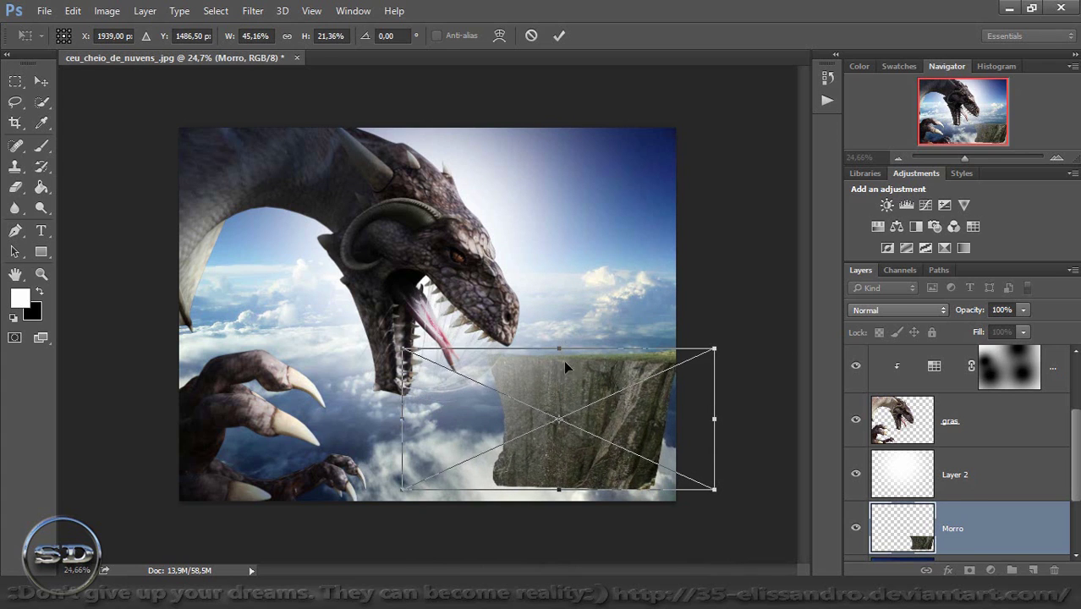
pyautogui.moveTo(571, 386); pyautogui.dragTo(614, 401)
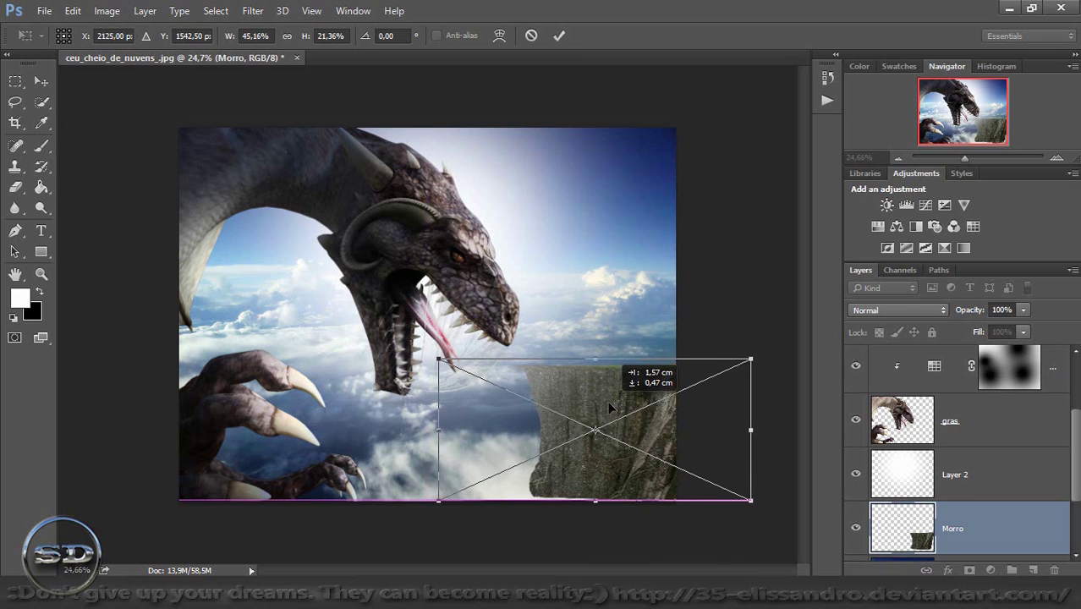
pyautogui.click(559, 38)
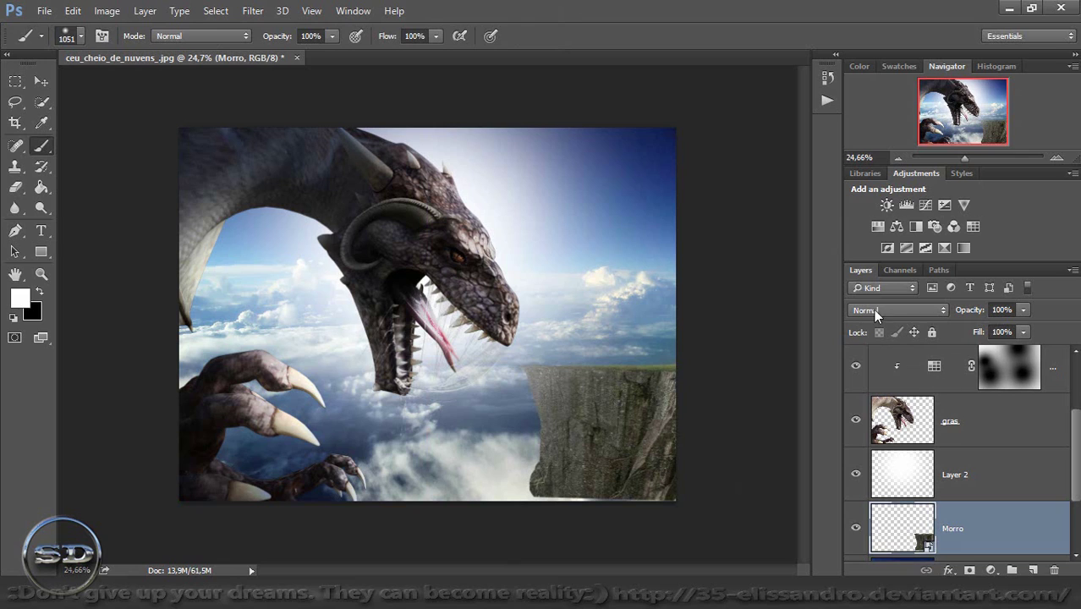
# Darken the cliff with a clipped Brightness/Contrast at -76, painting part of it back
pyautogui.click(885, 206)
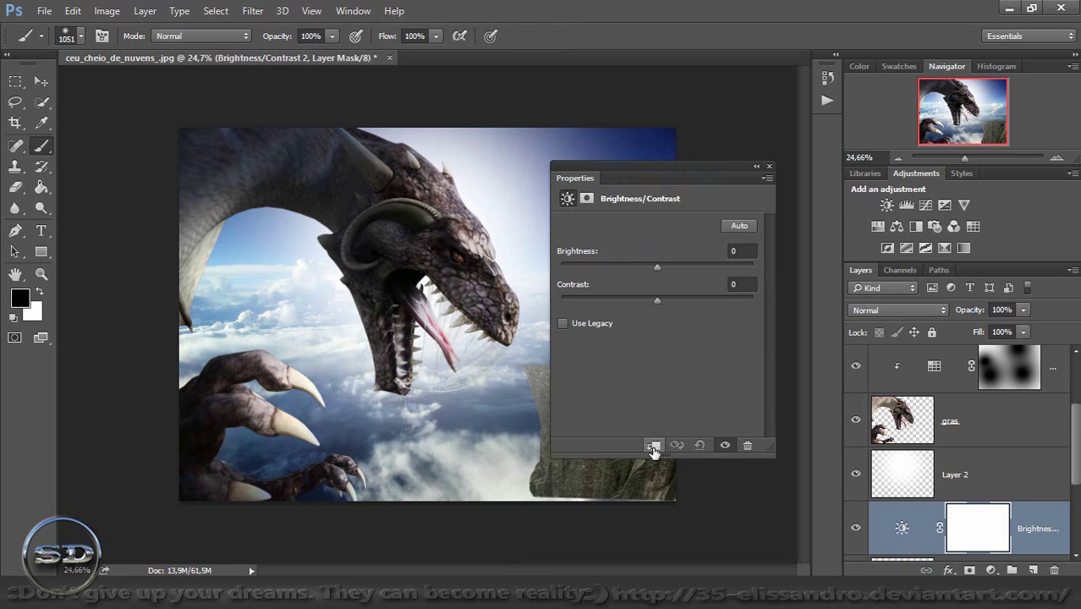
pyautogui.click(654, 448)
pyautogui.moveTo(657, 268); pyautogui.dragTo(608, 268)
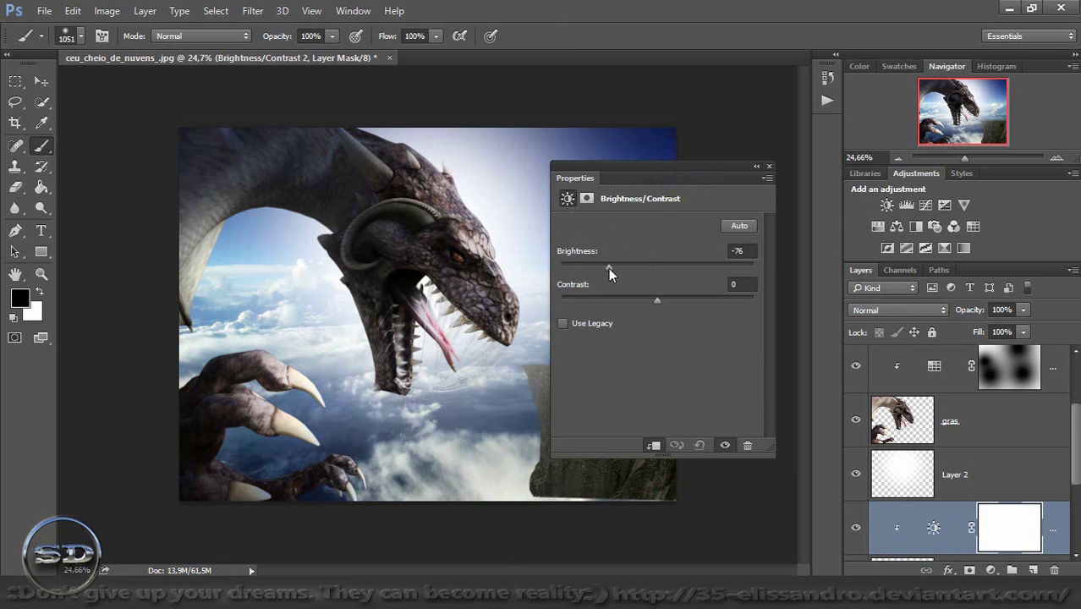
pyautogui.click(769, 166)
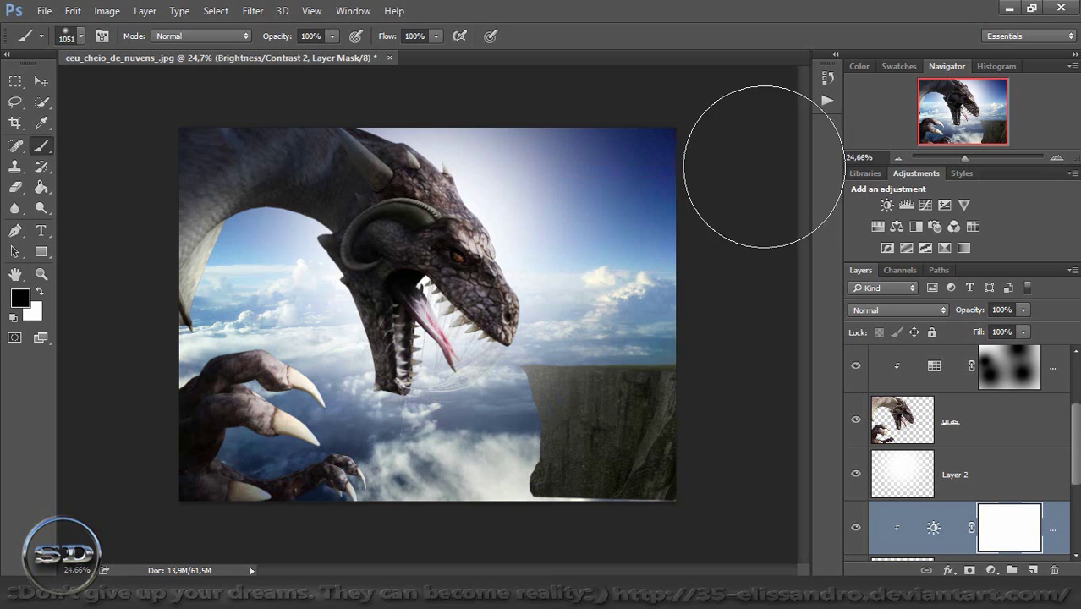
pyautogui.moveTo(524, 353)
pyautogui.mouseDown()
pyautogui.moveTo(575, 331)
pyautogui.moveTo(557, 336)
pyautogui.moveTo(543, 314)
pyautogui.mouseUp()
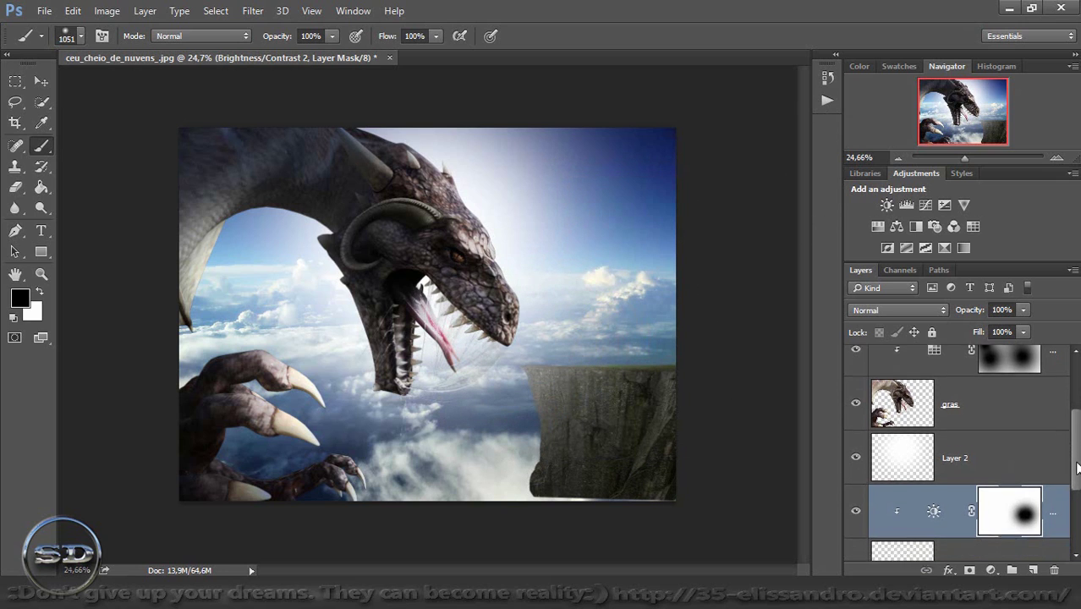
pyautogui.moveTo(1078, 460); pyautogui.dragTo(1077, 489)
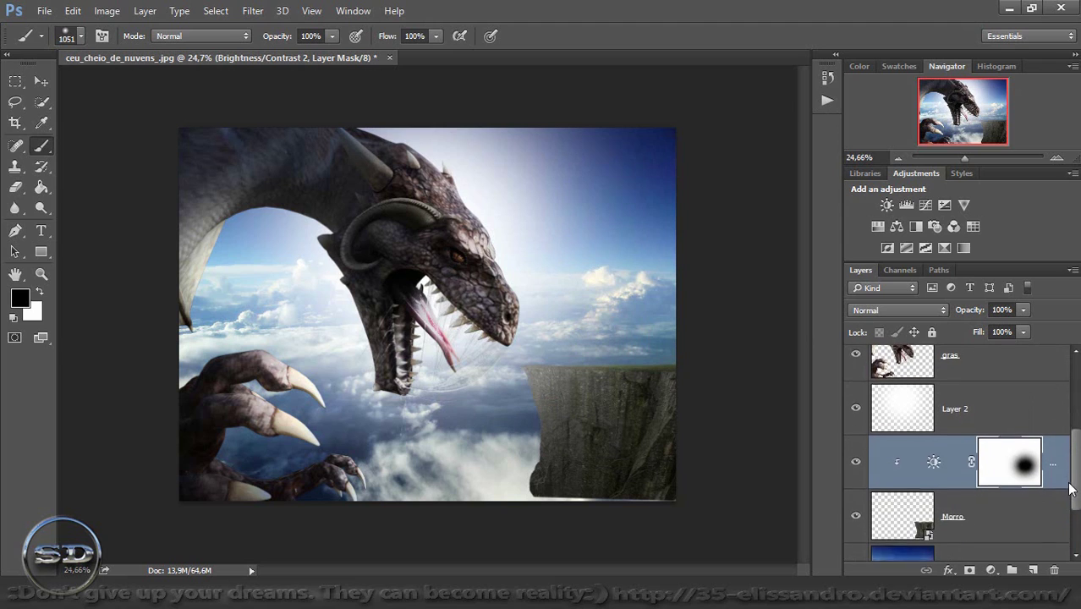
# Add a layer mask to the Morro cliff layer
pyautogui.click(920, 524)
pyautogui.press('x')
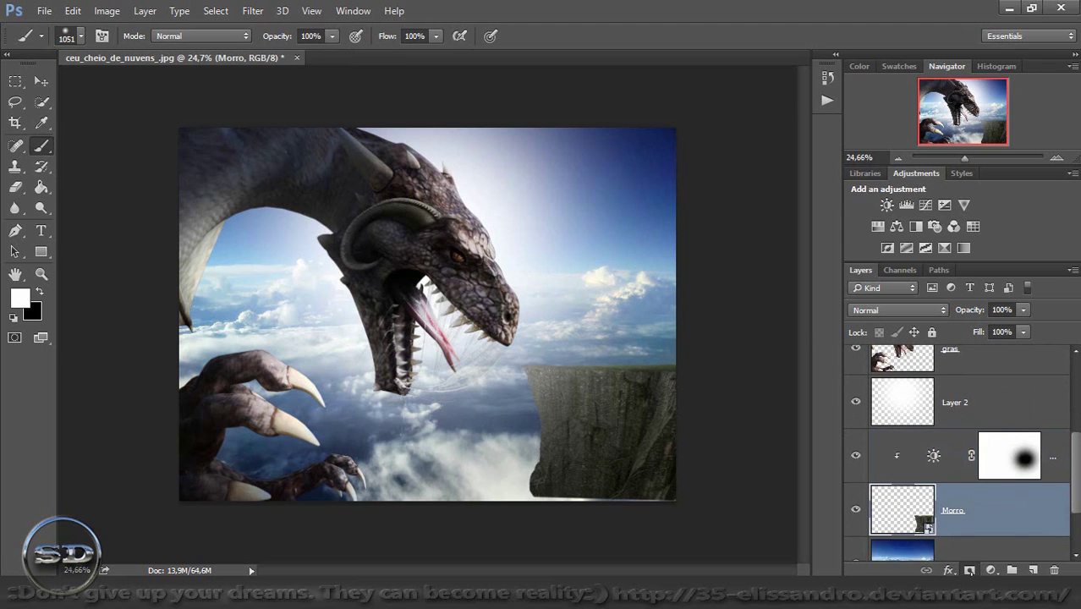
pyautogui.click(970, 570)
# Drag a black-to-white gradient up Morro's mask so the cliff base fades into clouds
pyautogui.press('x')
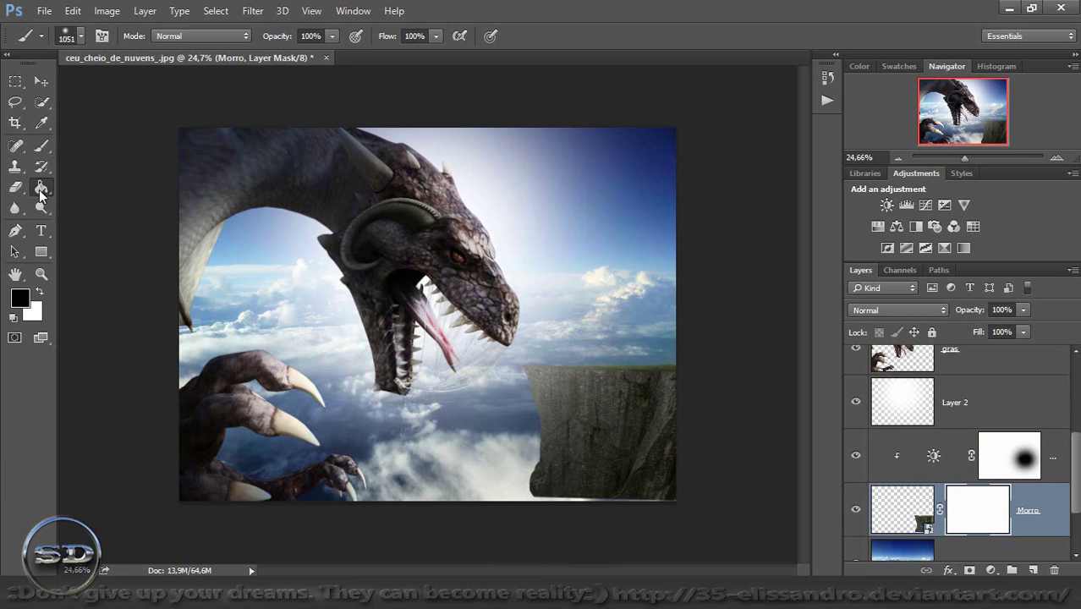
pyautogui.click(41, 187)
pyautogui.click(80, 185)
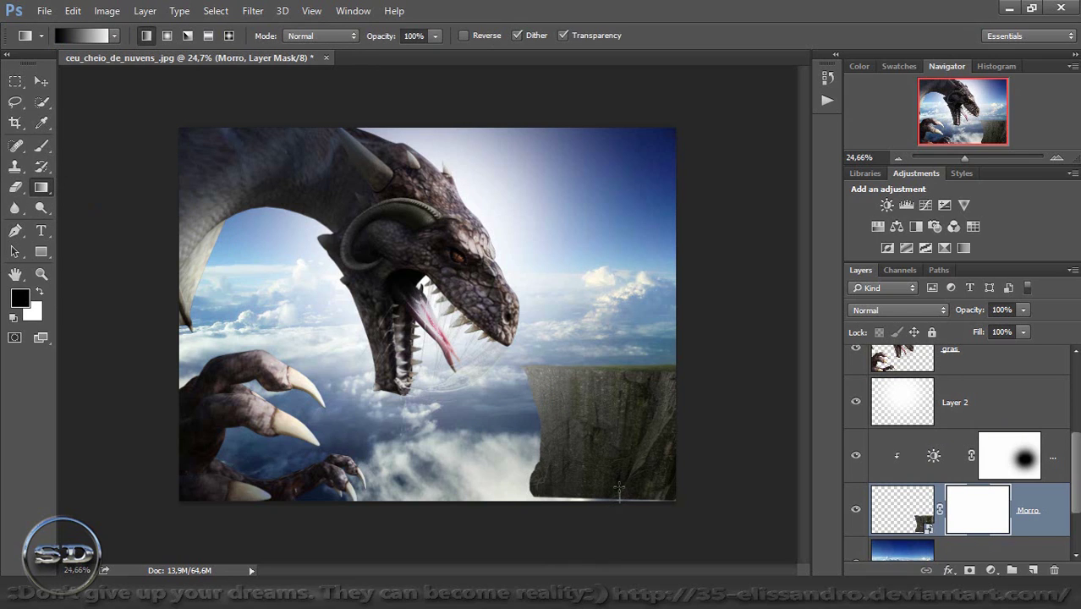
pyautogui.moveTo(619, 501); pyautogui.dragTo(604, 464)
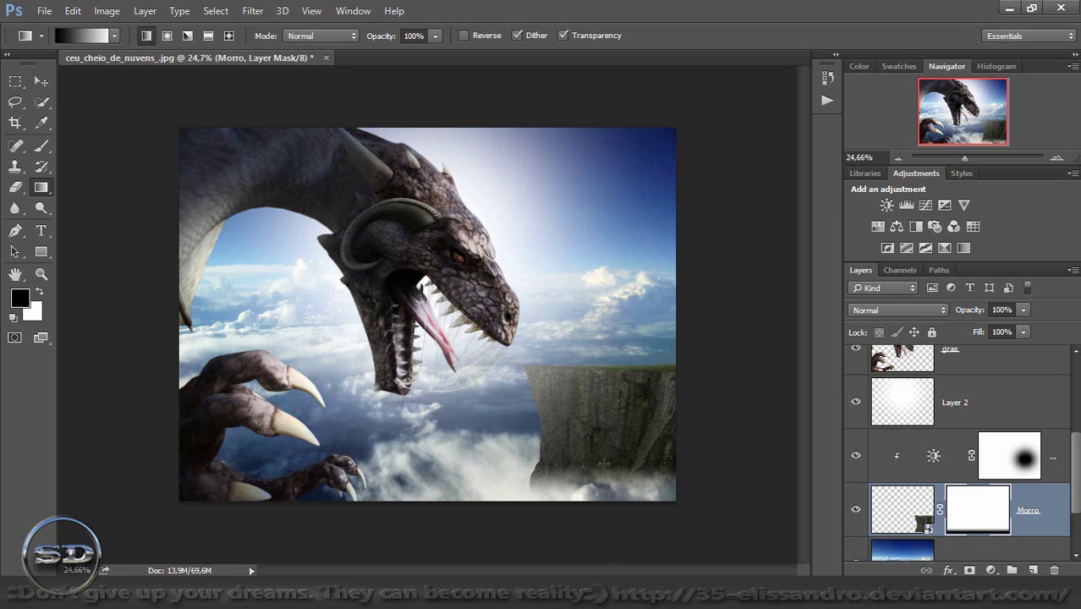
# Zoom in on the cliff edge to check the fade, then select the top Brightness/Contrast layer
pyautogui.moveTo(962, 158); pyautogui.dragTo(972, 157)
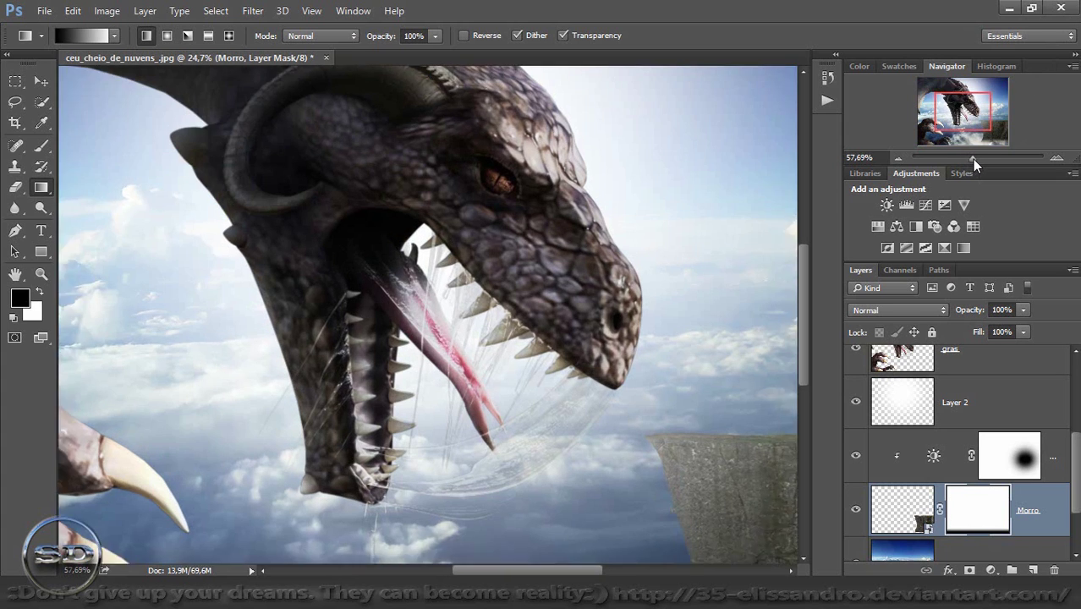
pyautogui.moveTo(965, 110); pyautogui.dragTo(979, 116)
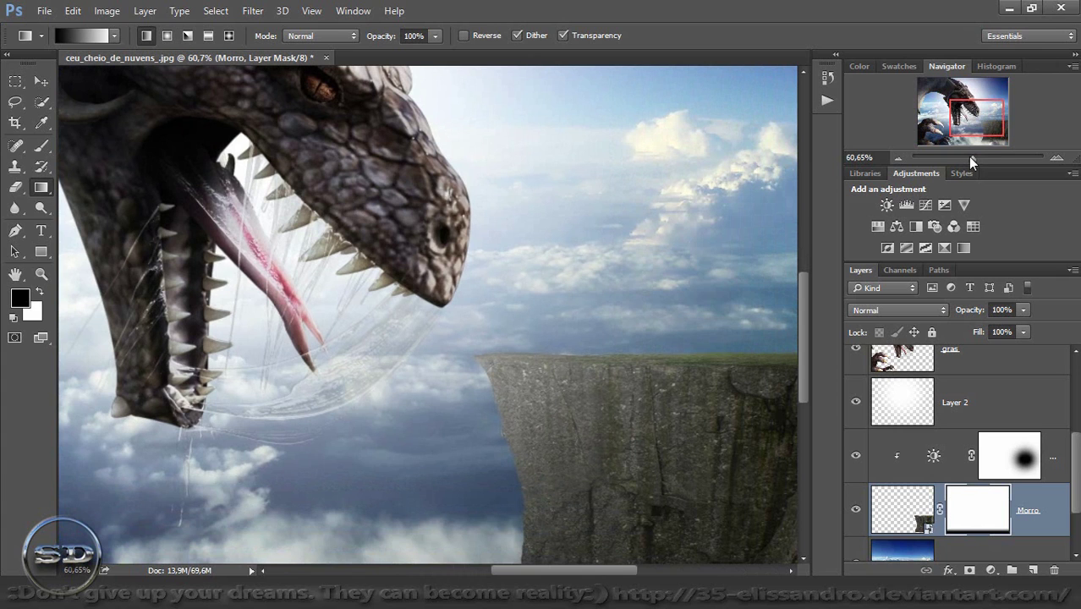
pyautogui.moveTo(969, 158); pyautogui.dragTo(967, 156)
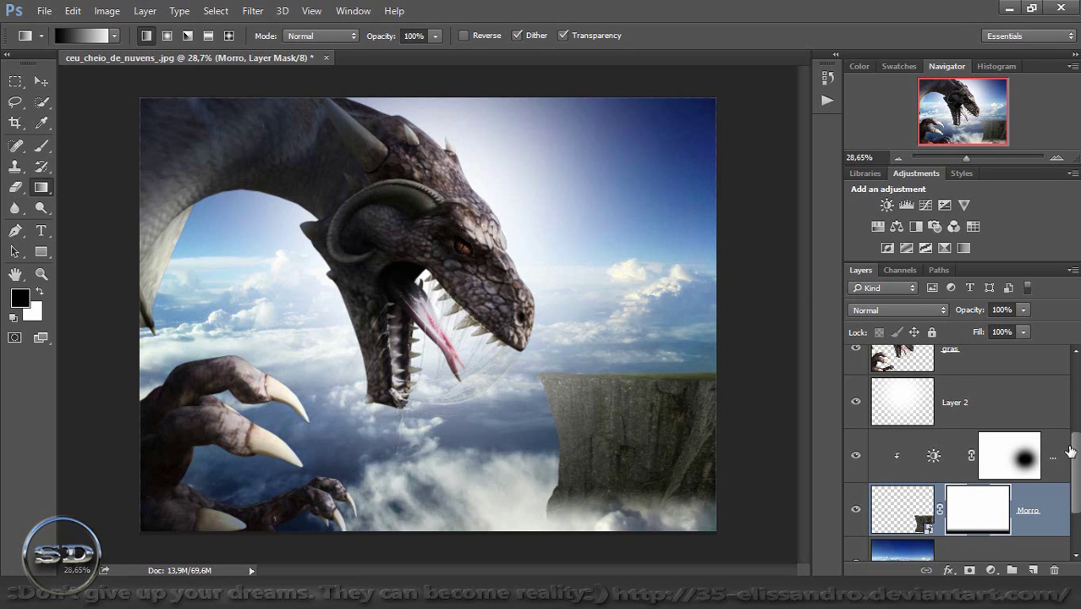
pyautogui.moveTo(1071, 452); pyautogui.dragTo(1071, 362)
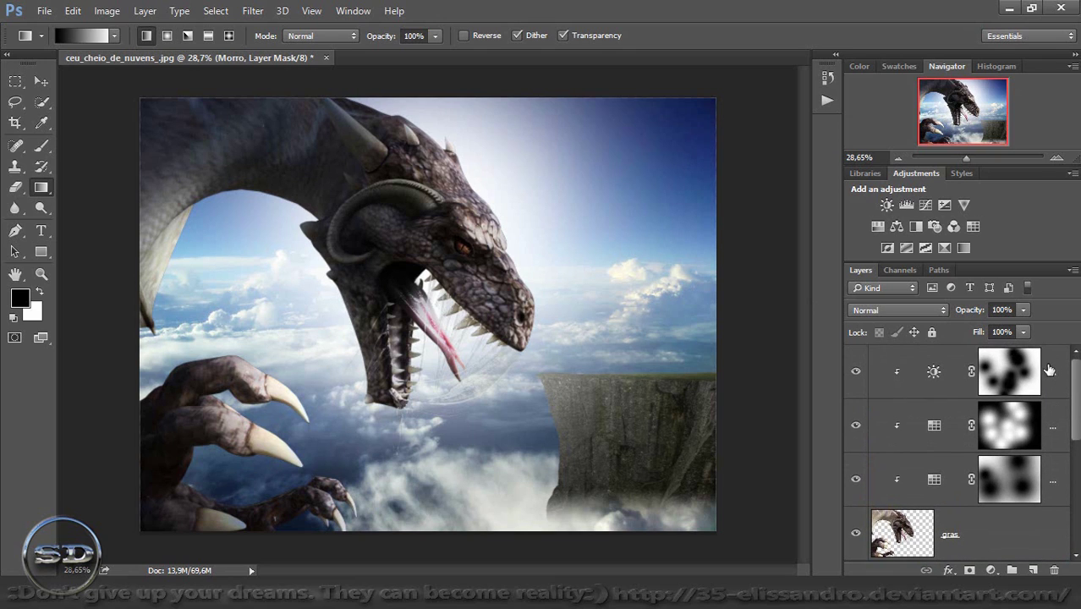
pyautogui.click(1049, 370)
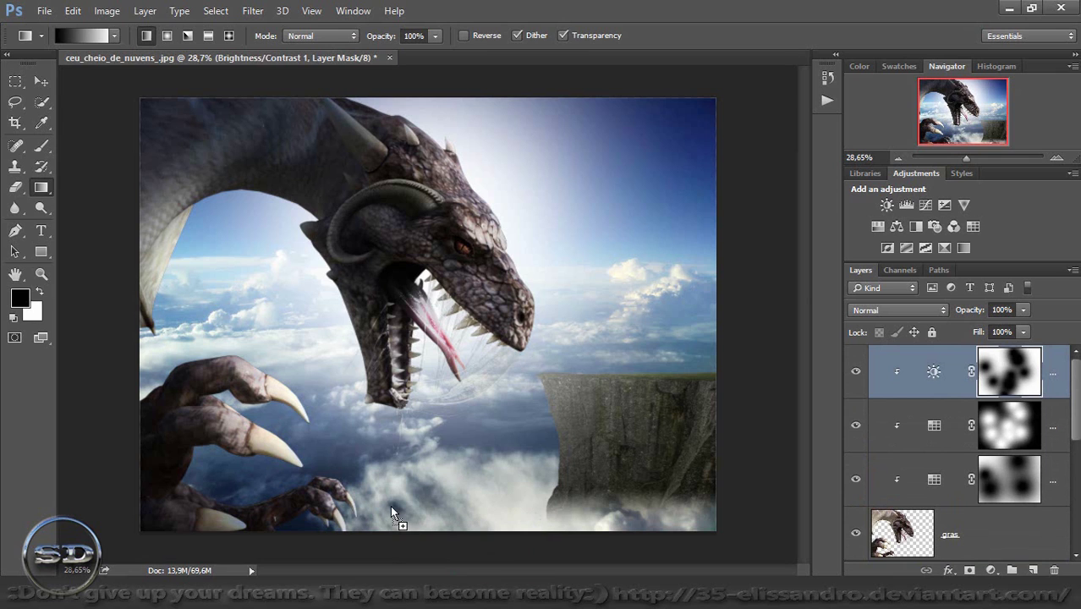
# Place the Nubes clouds over the lower left and apply a 14.1-pixel Gaussian Blur
pyautogui.moveTo(504, 346)
pyautogui.mouseDown()
pyautogui.moveTo(328, 464)
pyautogui.moveTo(327, 453)
pyautogui.mouseUp()
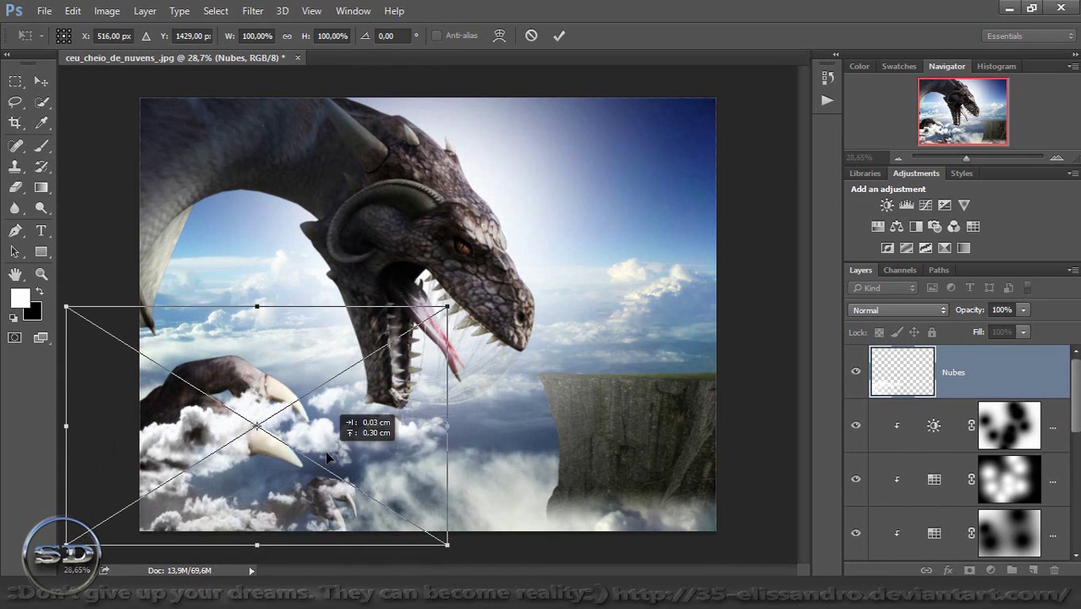
pyautogui.hotkey('ctrl', 'z')
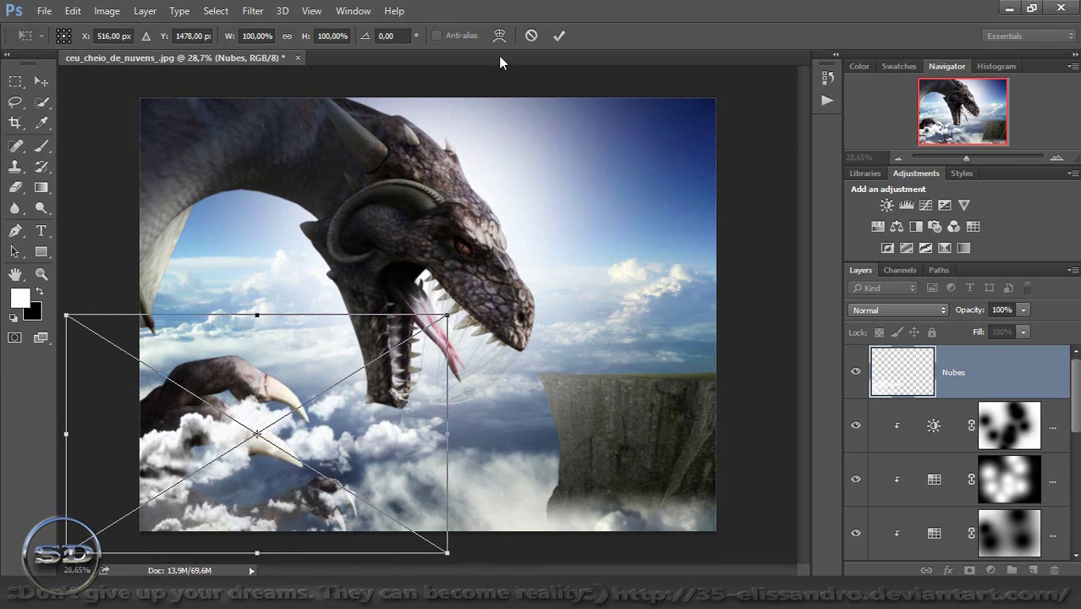
pyautogui.click(561, 37)
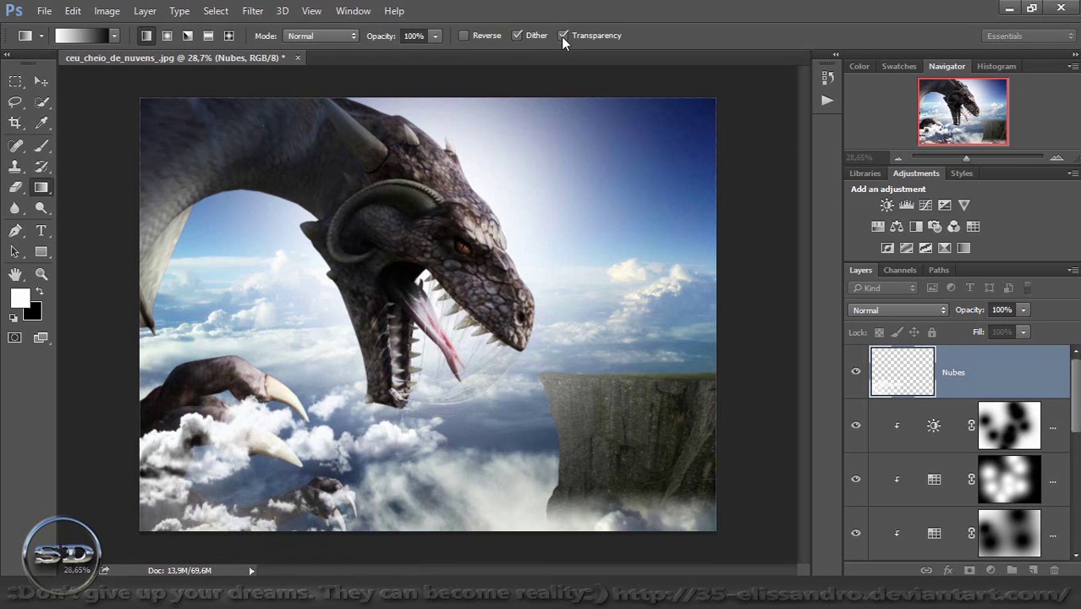
pyautogui.click(254, 11)
pyautogui.click(298, 12)
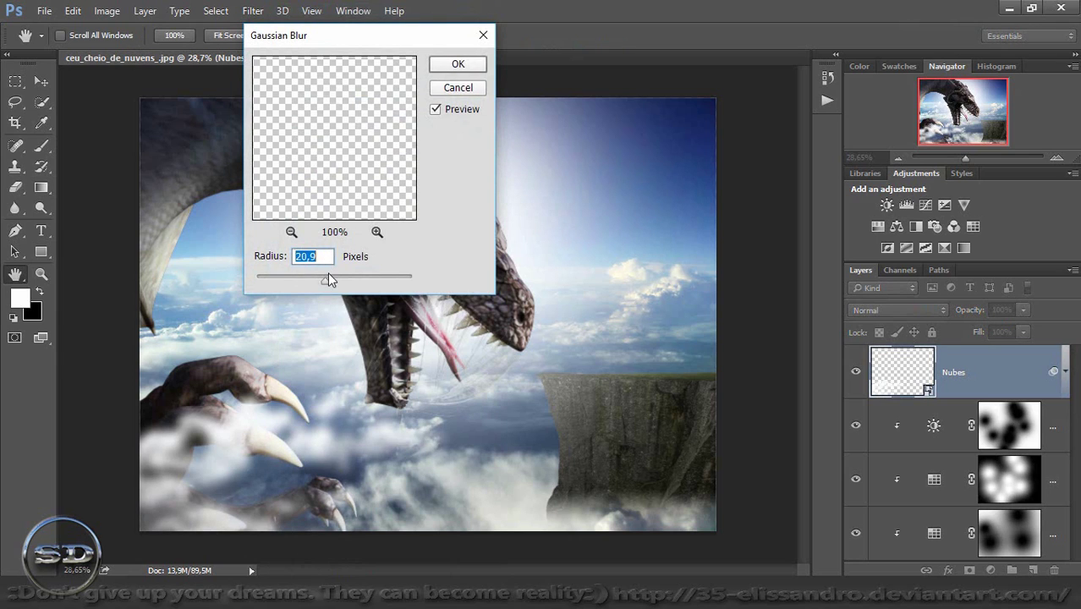
pyautogui.moveTo(323, 275); pyautogui.dragTo(310, 280)
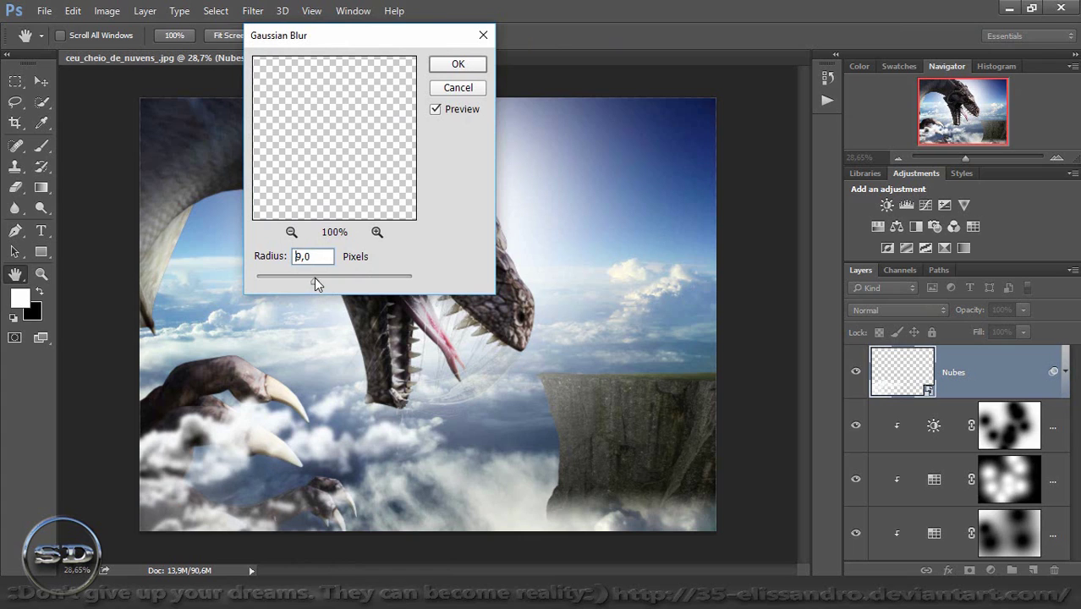
pyautogui.moveTo(313, 278); pyautogui.dragTo(321, 283)
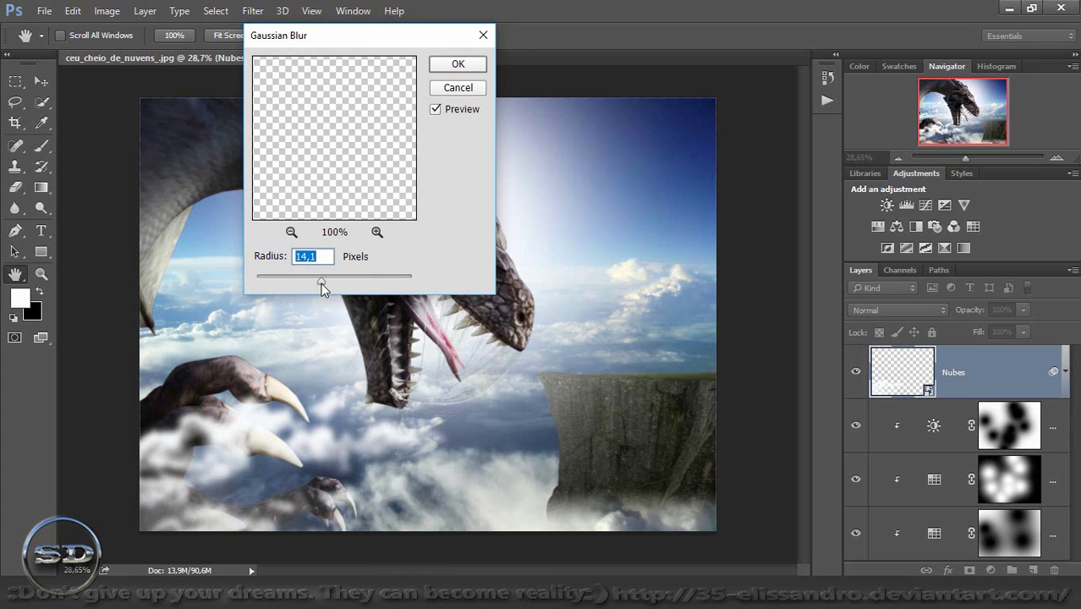
pyautogui.click(458, 64)
pyautogui.press('g')
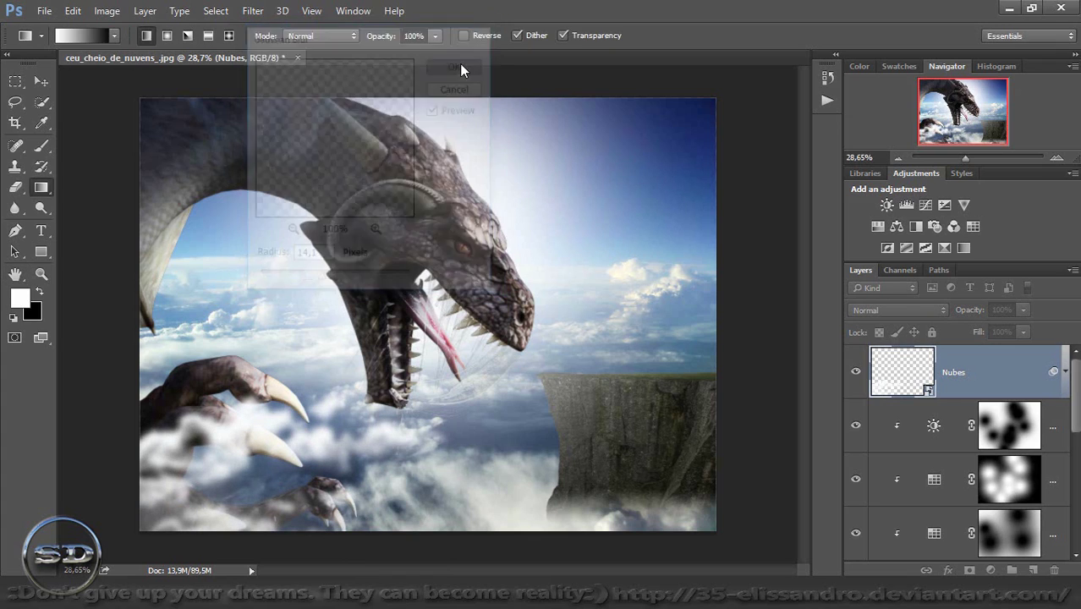
# Squash the Nubes cloud layer to about 73% height so it hugs the dragon's claws
pyautogui.click(40, 80)
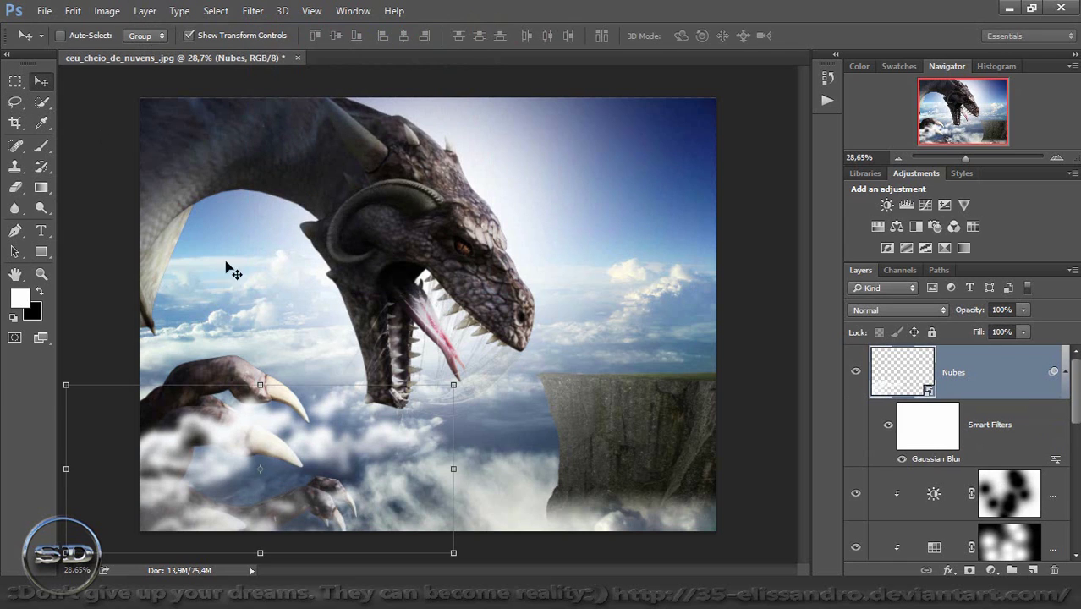
pyautogui.click(260, 385)
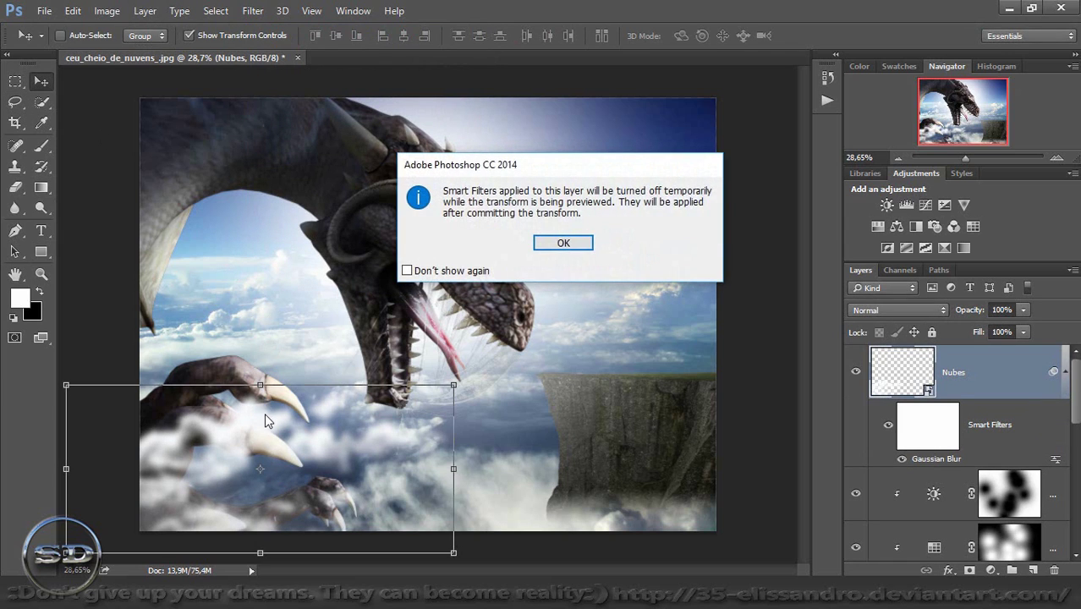
pyautogui.click(563, 244)
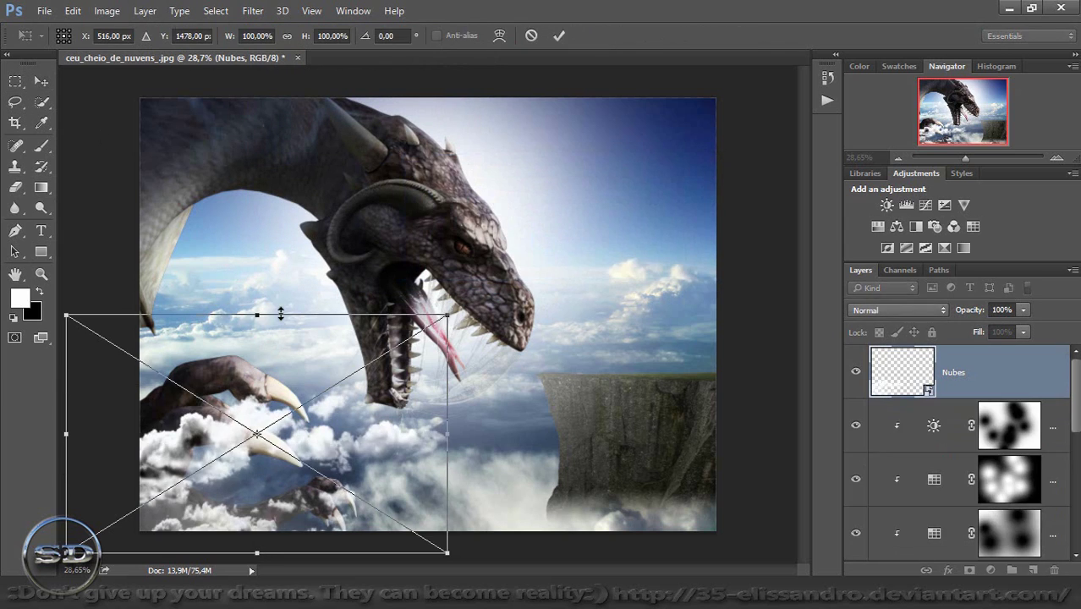
pyautogui.moveTo(258, 313); pyautogui.dragTo(258, 379)
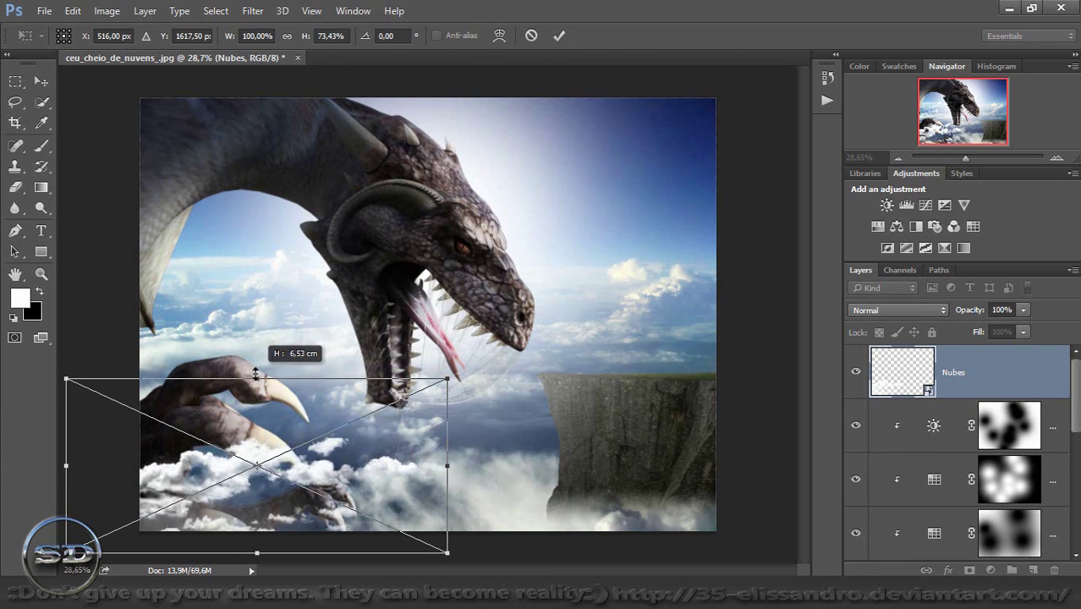
pyautogui.click(558, 36)
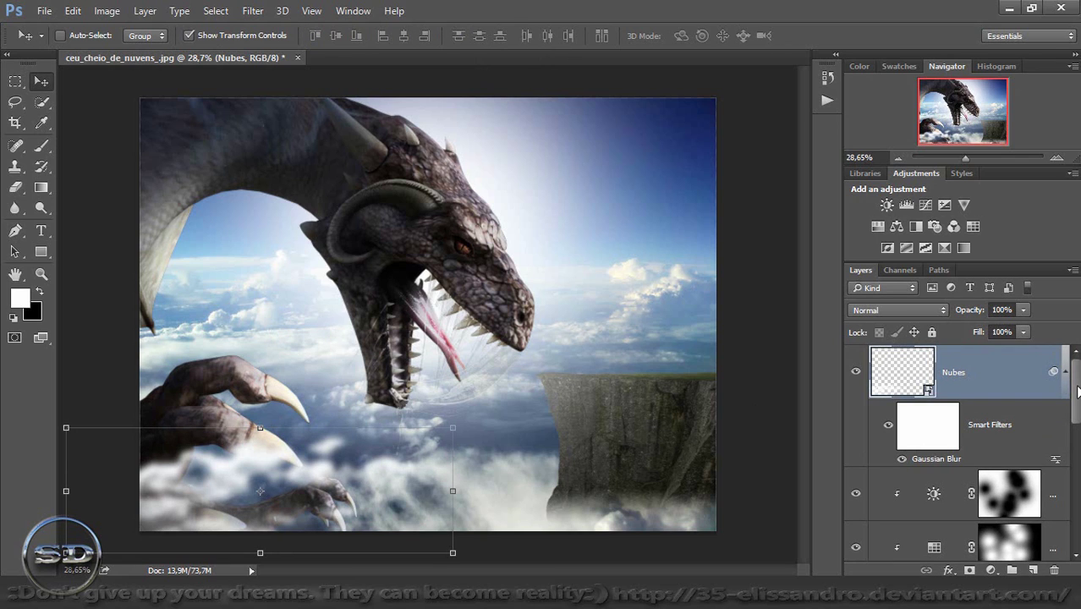
pyautogui.moveTo(1077, 393); pyautogui.dragTo(1077, 451)
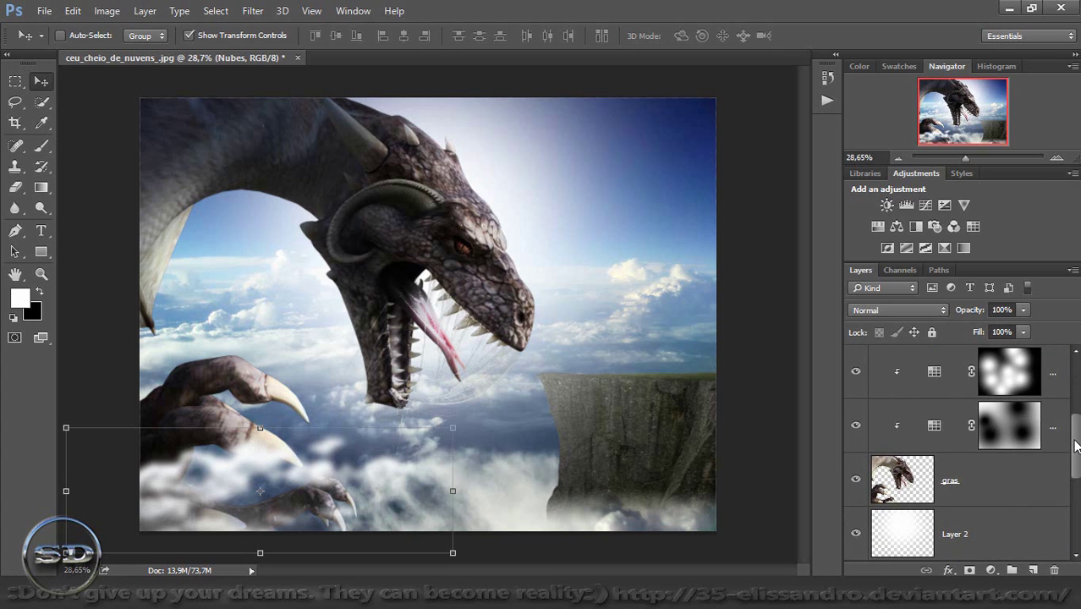
pyautogui.moveTo(1076, 446); pyautogui.dragTo(1071, 499)
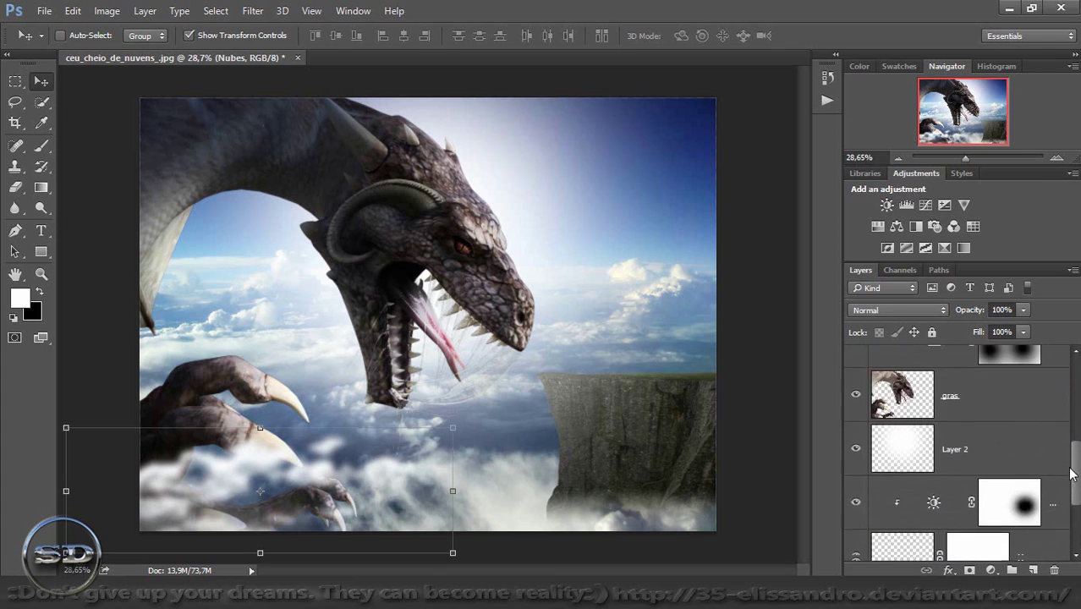
# Paint white on Morro's mask with a 72% opacity, 77% flow brush to restore more cliff base
pyautogui.click(991, 481)
pyautogui.press('x')
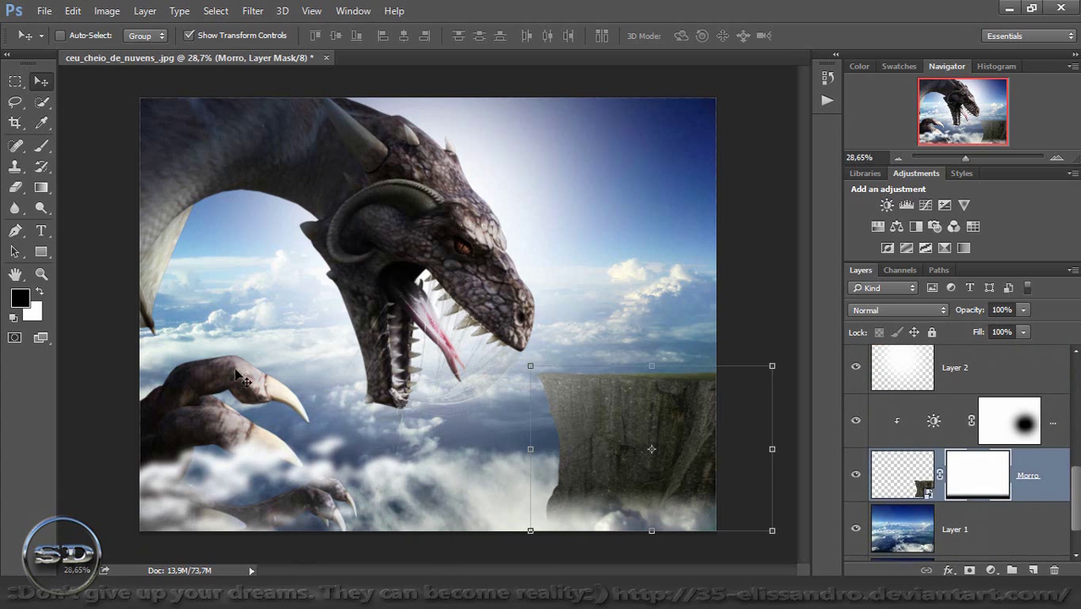
pyautogui.click(38, 293)
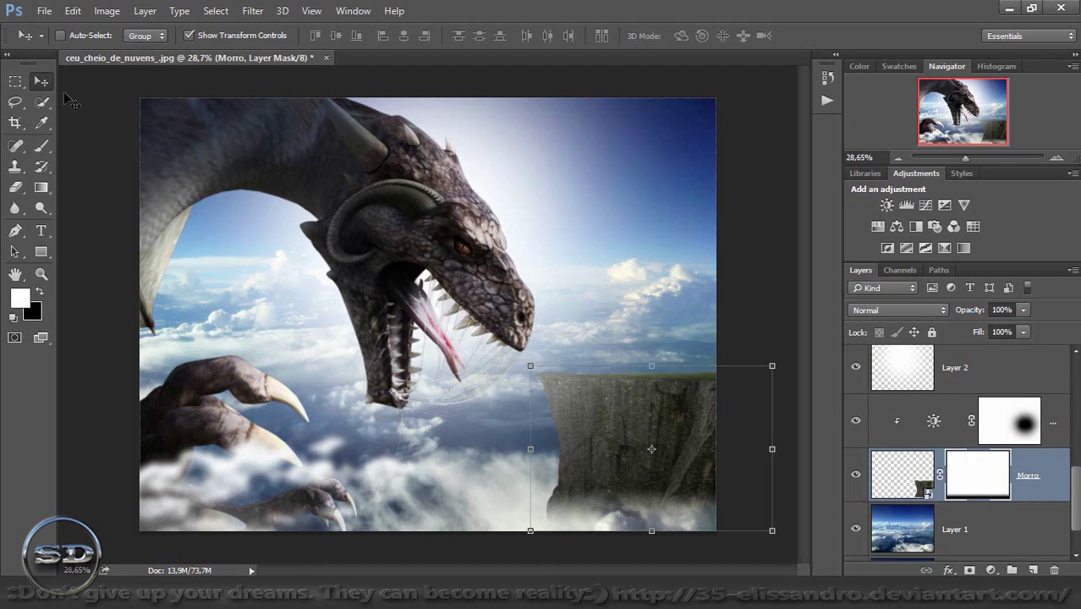
pyautogui.click(41, 145)
pyautogui.moveTo(386, 37); pyautogui.dragTo(364, 41)
pyautogui.moveTo(288, 39); pyautogui.dragTo(258, 40)
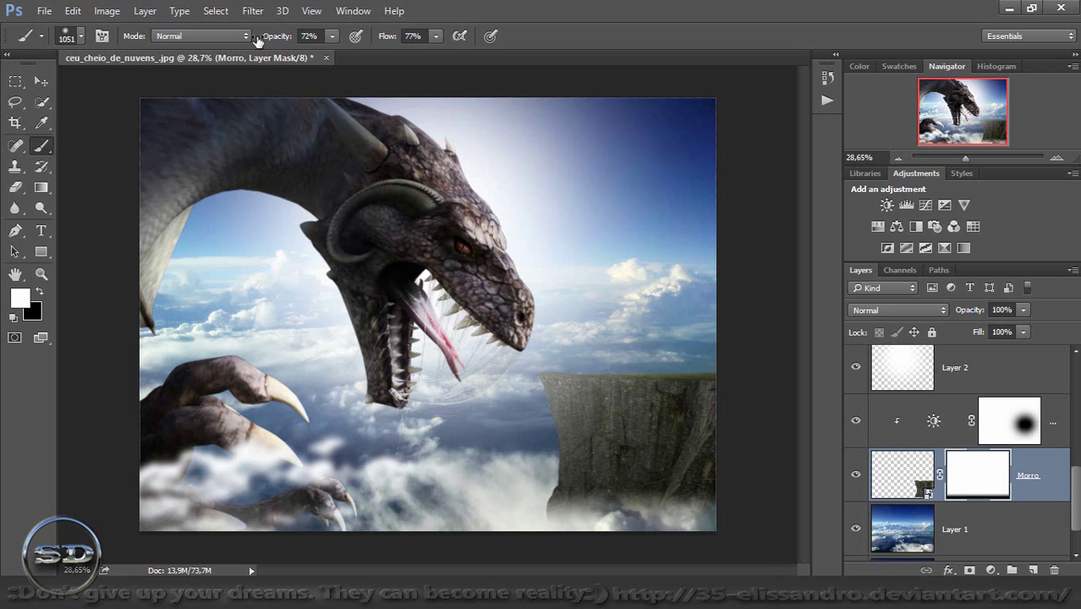
pyautogui.moveTo(656, 531); pyautogui.dragTo(611, 534)
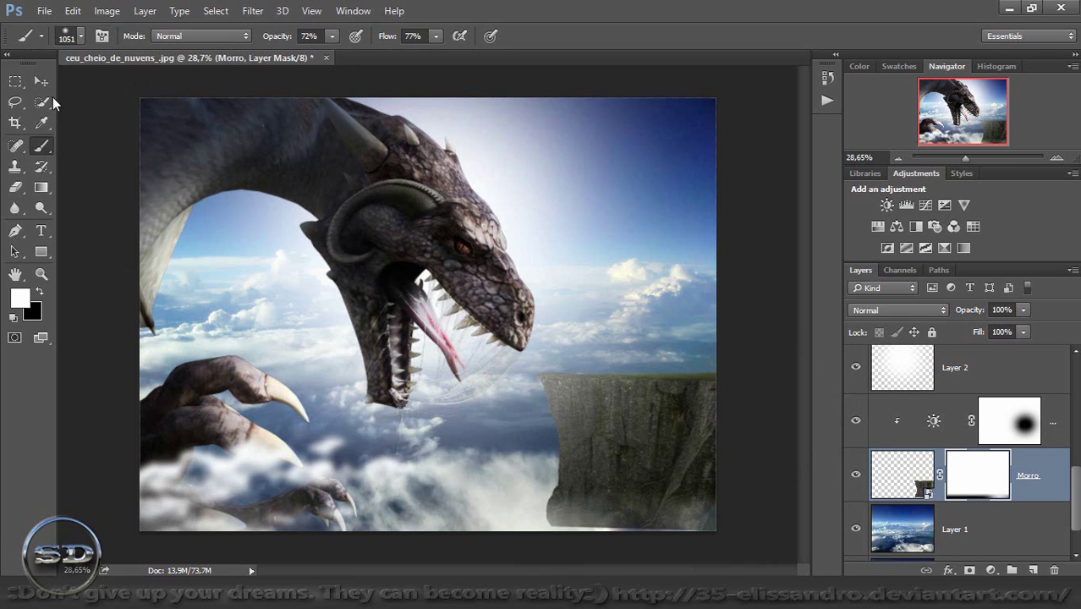
# Nudge the cliff slightly lower and open girl-932400_1920.jpg as a new document
pyautogui.click(40, 82)
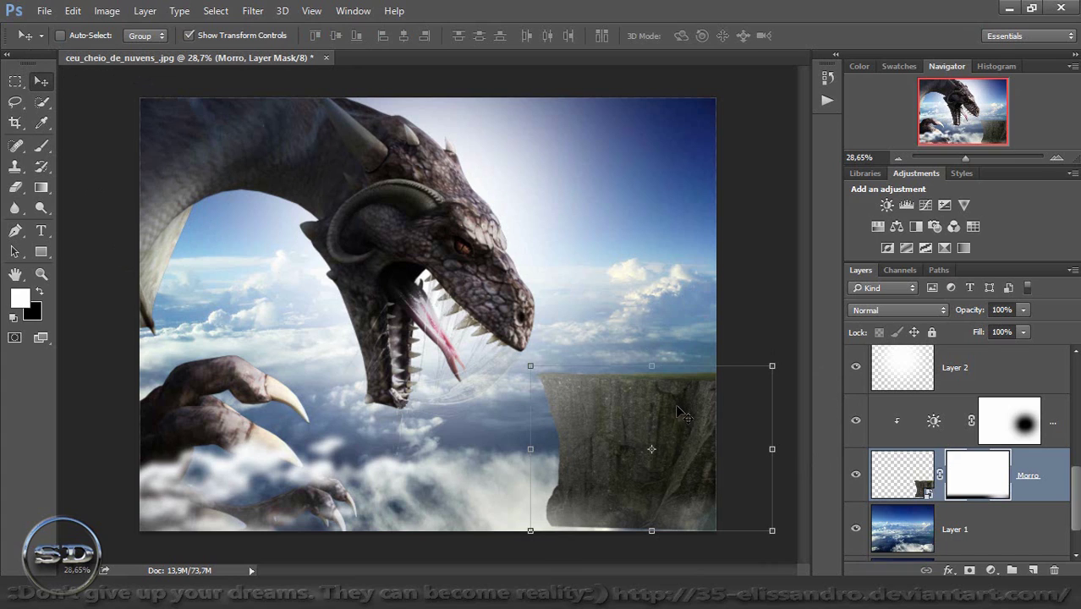
pyautogui.moveTo(678, 412); pyautogui.dragTo(679, 426)
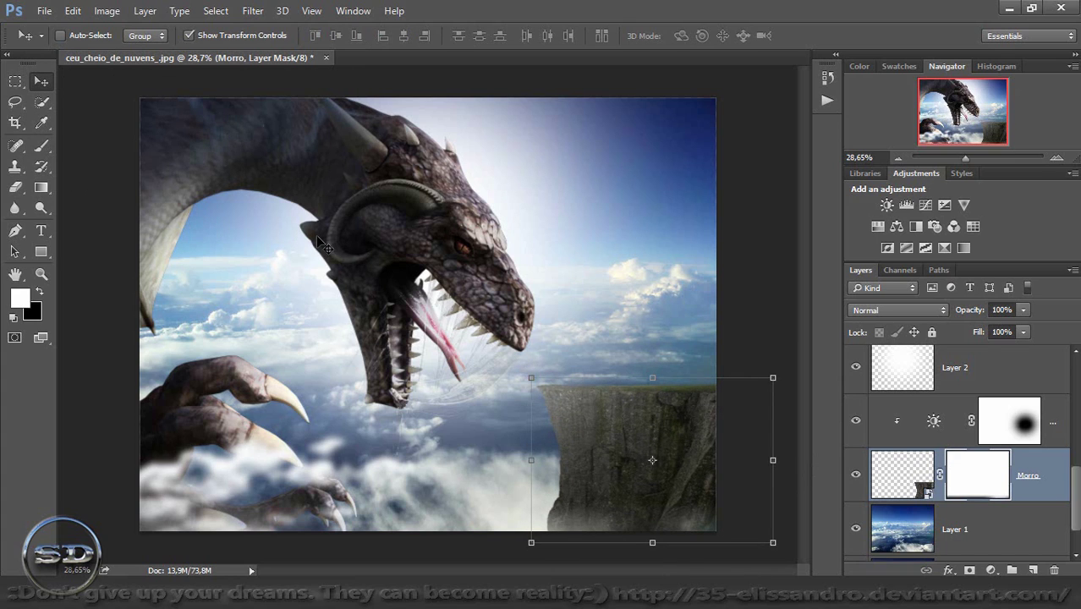
pyautogui.click(41, 146)
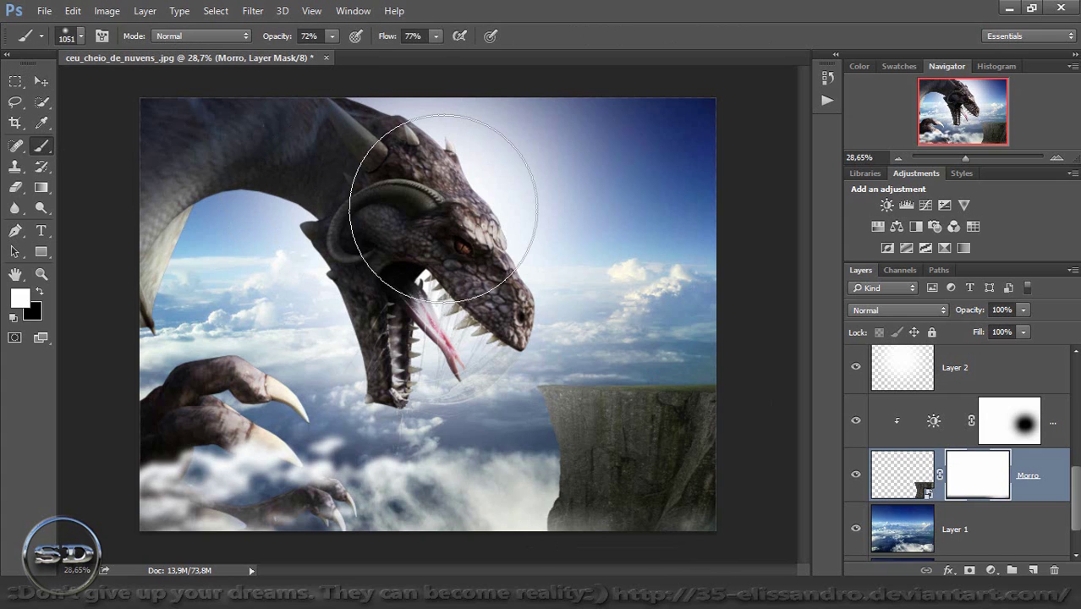
pyautogui.moveTo(399, 508)
pyautogui.mouseDown()
pyautogui.moveTo(498, 566)
pyautogui.moveTo(495, 131)
pyautogui.mouseUp()
pyautogui.moveTo(470, 76); pyautogui.dragTo(463, 67)
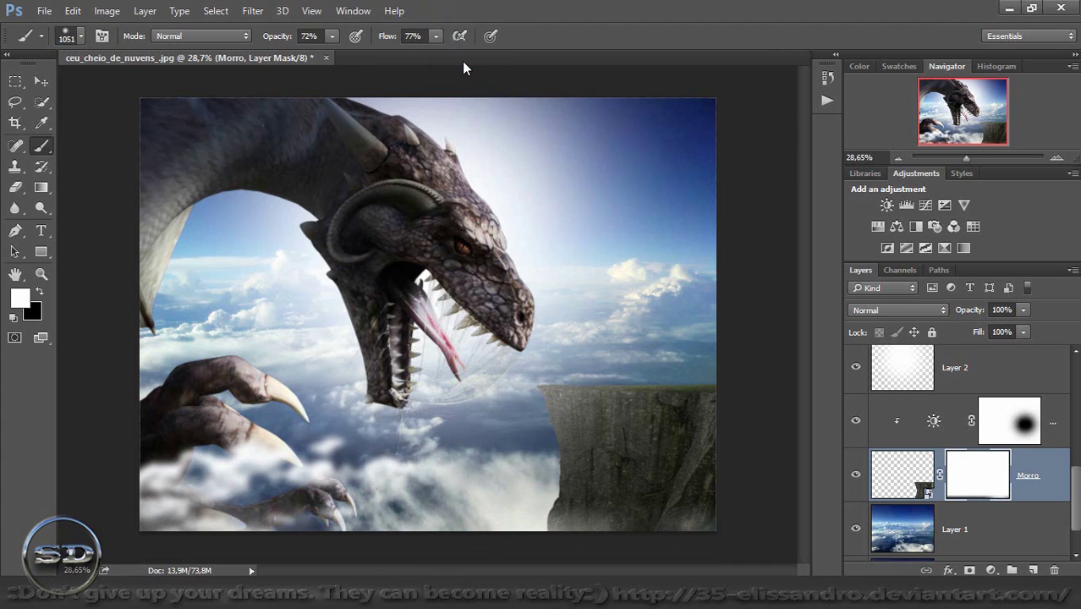
# Duplicate the girl photo's Background into Layer 1 and zoom to about 223% on her hands
pyautogui.click(14, 231)
pyautogui.hotkey('ctrl', 'j')
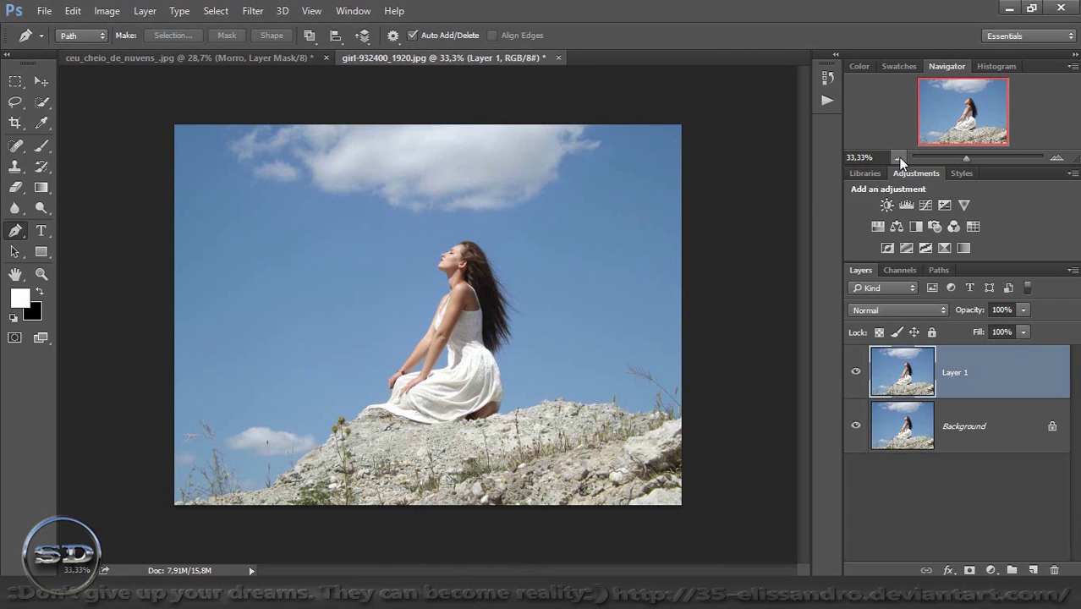
pyautogui.moveTo(969, 158); pyautogui.dragTo(979, 158)
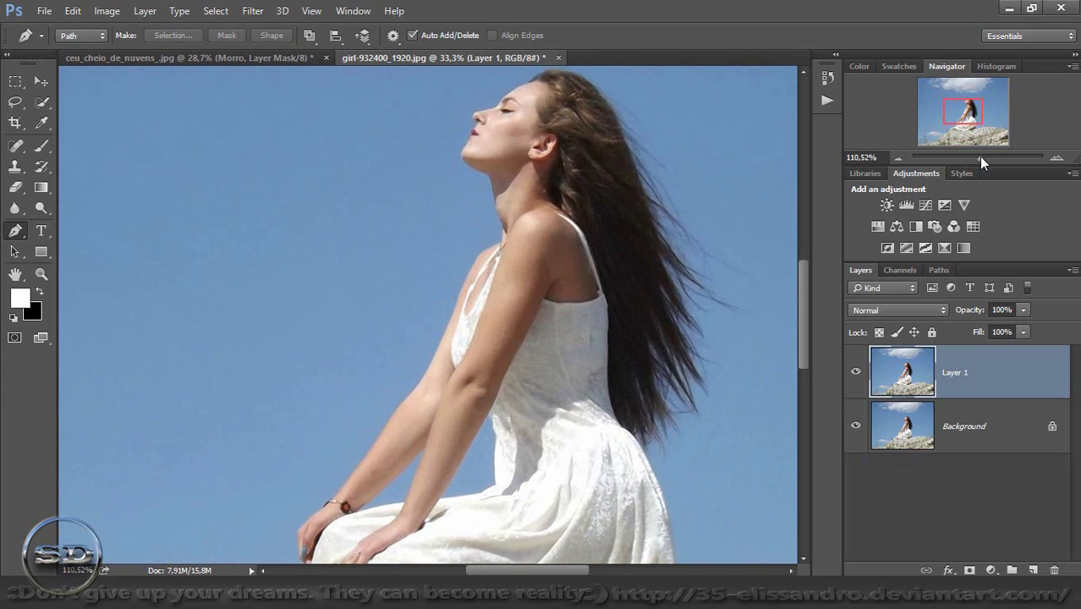
pyautogui.moveTo(964, 113); pyautogui.dragTo(963, 121)
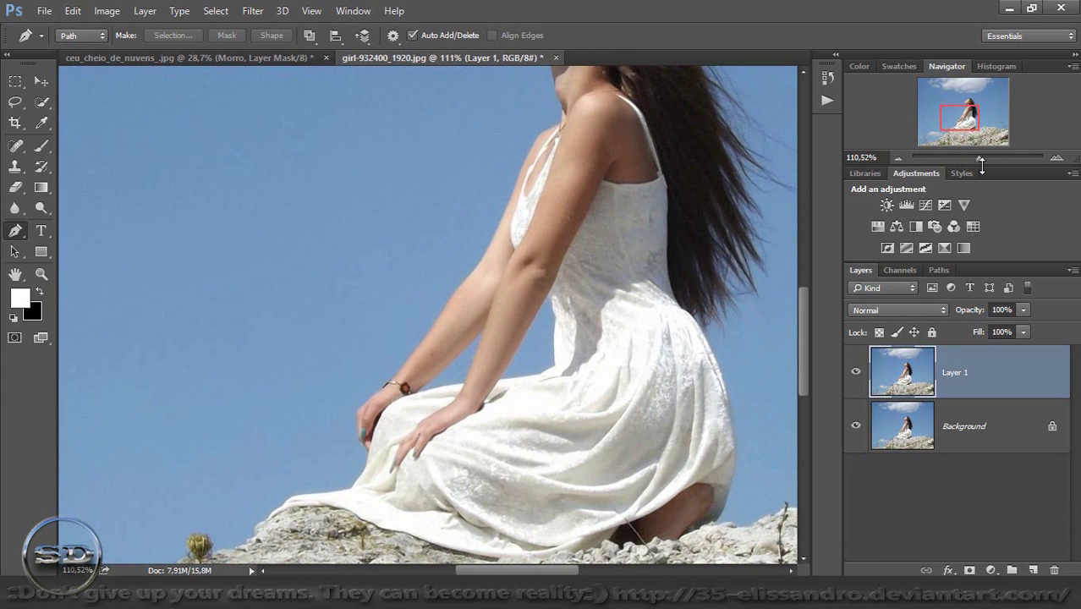
pyautogui.moveTo(979, 158); pyautogui.dragTo(993, 158)
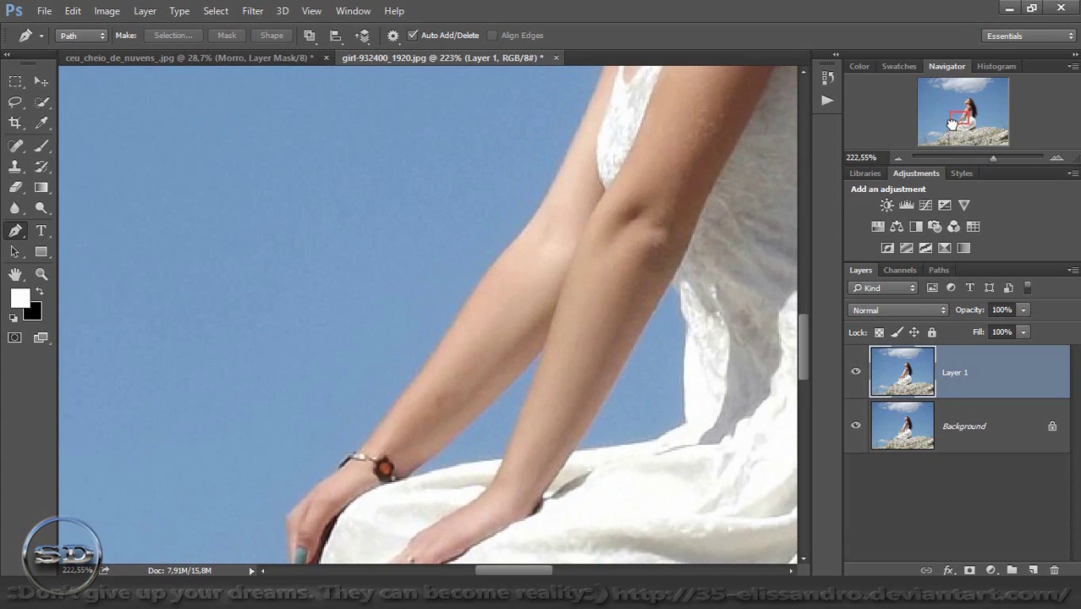
pyautogui.moveTo(958, 127); pyautogui.dragTo(952, 125)
# Start a pen path at her fingertip and trace it along the hand and up the forearm
pyautogui.click(341, 385)
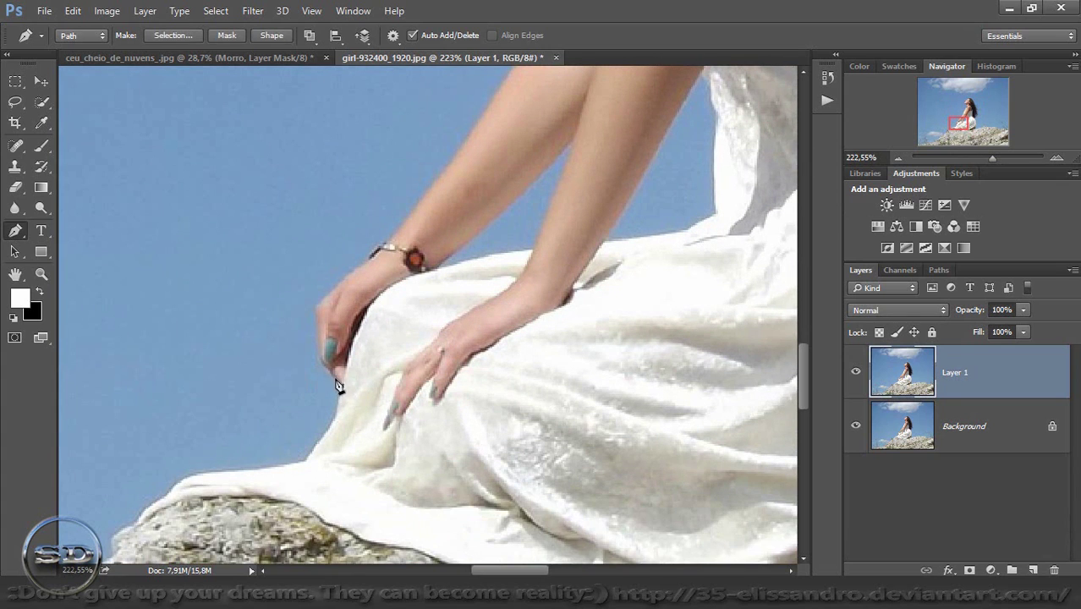
pyautogui.moveTo(319, 333); pyautogui.dragTo(326, 302)
pyautogui.click(385, 248)
pyautogui.moveTo(353, 288); pyautogui.dragTo(364, 269)
pyautogui.moveTo(994, 159); pyautogui.dragTo(1002, 159)
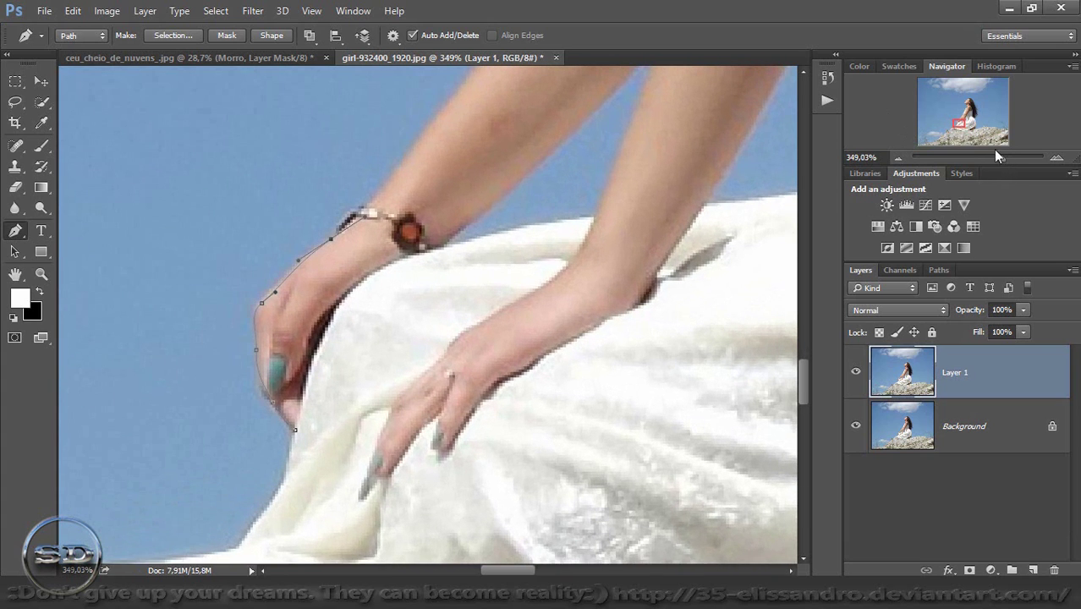
pyautogui.moveTo(960, 122); pyautogui.dragTo(959, 117)
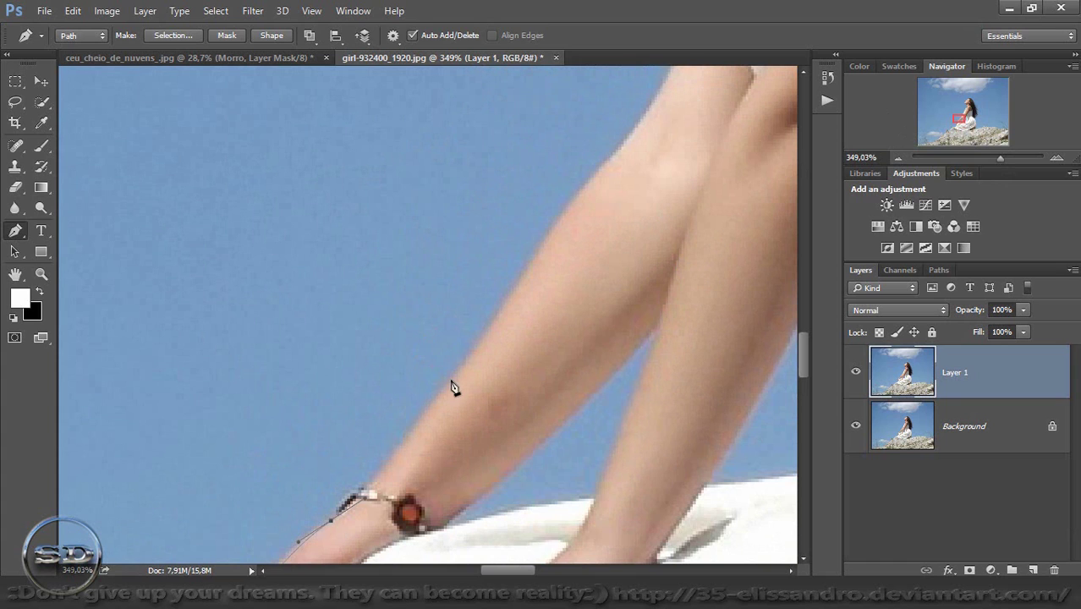
pyautogui.click(455, 377)
pyautogui.click(427, 414)
pyautogui.click(483, 339)
pyautogui.moveTo(553, 231); pyautogui.dragTo(562, 212)
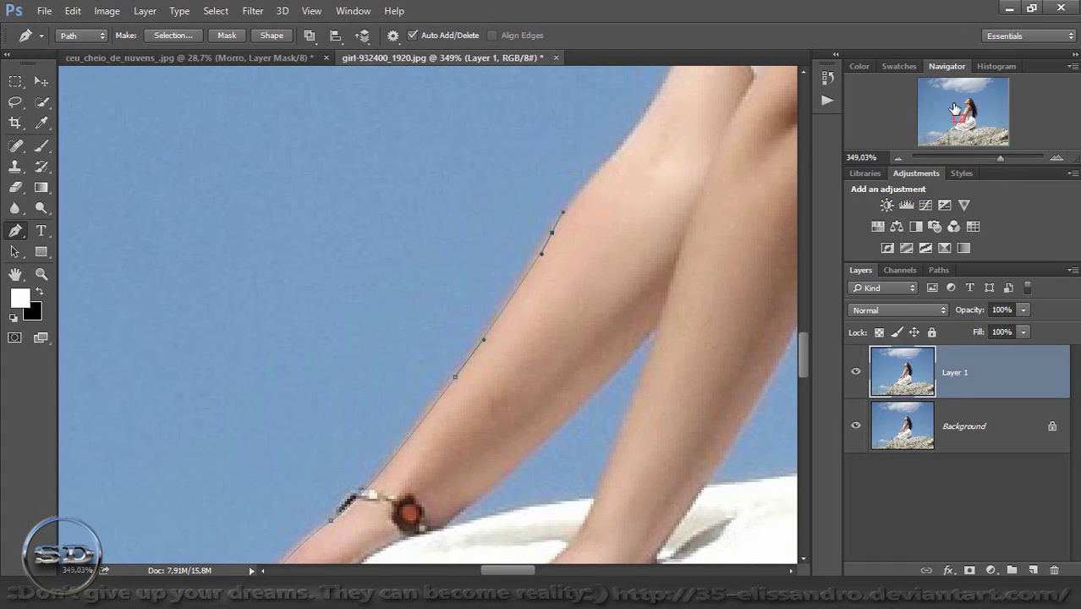
# Continue the pen path along the upper arm and shoulder up to her neck
pyautogui.moveTo(960, 117); pyautogui.dragTo(961, 111)
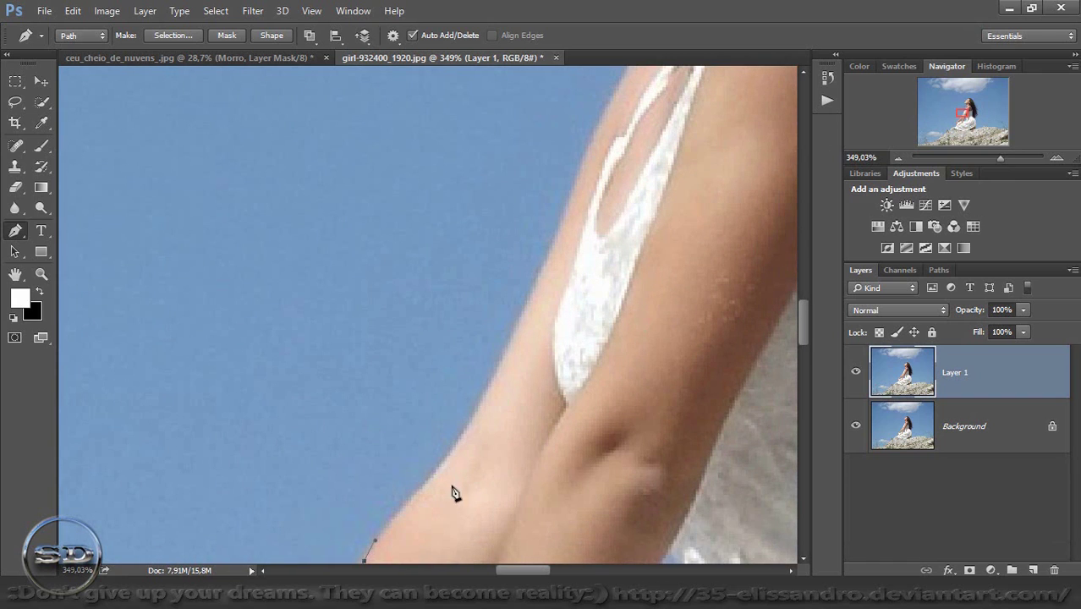
pyautogui.moveTo(428, 483); pyautogui.dragTo(446, 463)
pyautogui.moveTo(502, 361); pyautogui.dragTo(511, 333)
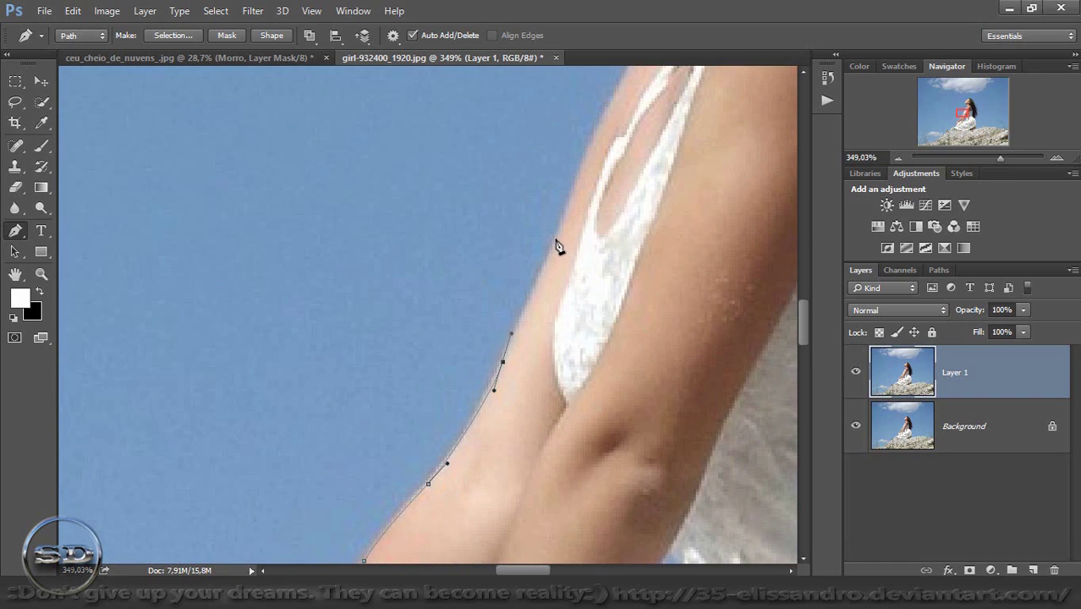
pyautogui.moveTo(961, 111); pyautogui.dragTo(966, 106)
pyautogui.moveTo(465, 391); pyautogui.dragTo(479, 371)
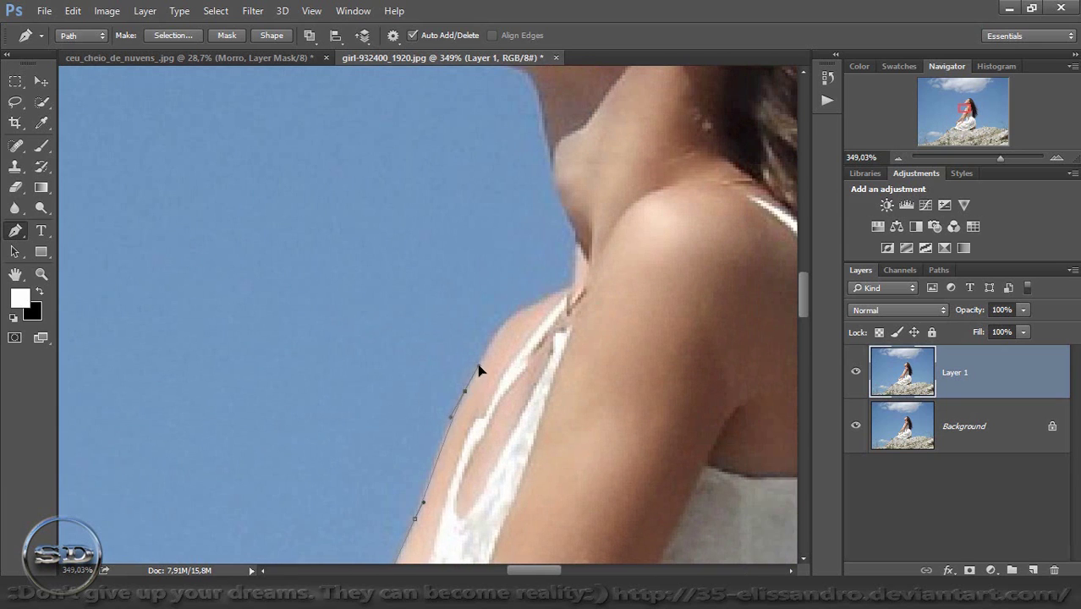
pyautogui.moveTo(535, 310); pyautogui.dragTo(543, 307)
pyautogui.click(562, 292)
pyautogui.click(577, 280)
pyautogui.moveTo(967, 108); pyautogui.dragTo(967, 105)
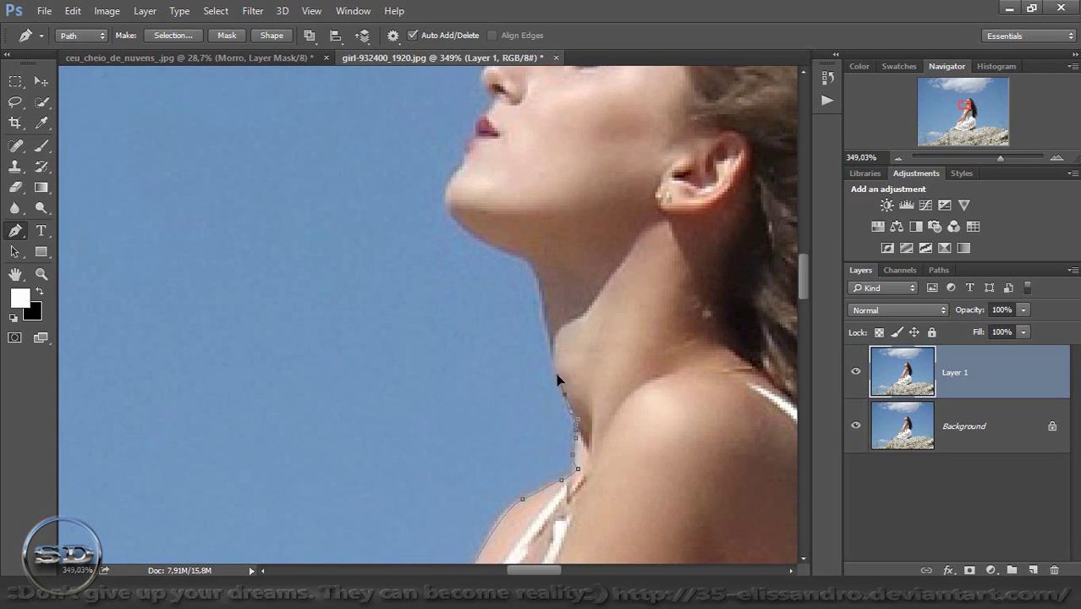
pyautogui.click(551, 336)
# Extend the pen path up the neck, past the chin, lips and nose to above the brow
pyautogui.click(542, 285)
pyautogui.click(535, 263)
pyautogui.moveTo(450, 180); pyautogui.dragTo(468, 154)
pyautogui.click(490, 104)
pyautogui.moveTo(964, 107); pyautogui.dragTo(964, 105)
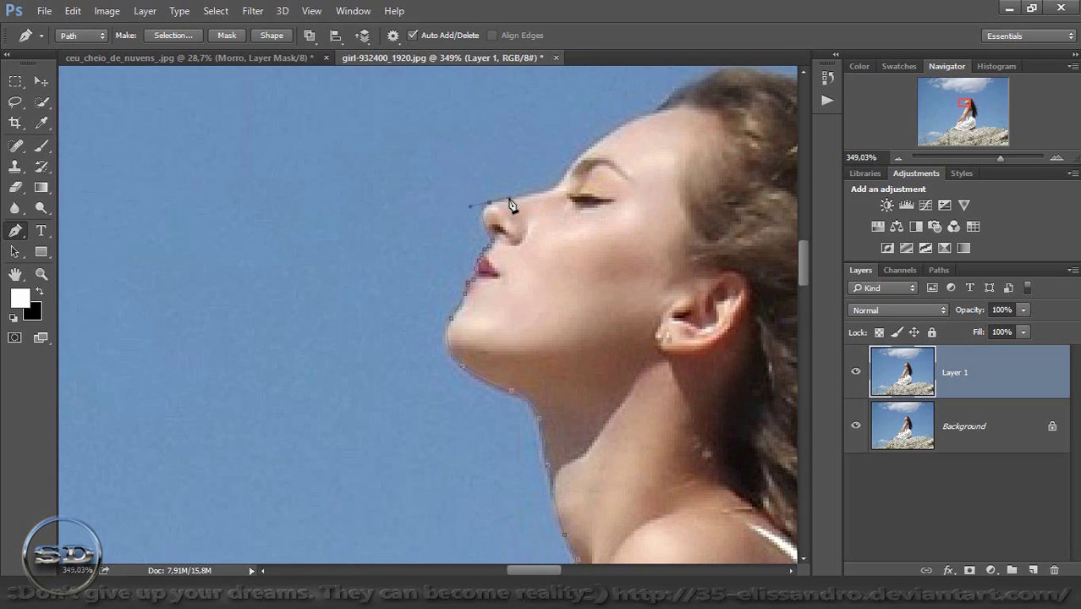
pyautogui.moveTo(489, 206)
pyautogui.mouseDown()
pyautogui.moveTo(539, 195)
pyautogui.moveTo(571, 172)
pyautogui.mouseUp()
pyautogui.moveTo(610, 134); pyautogui.dragTo(666, 111)
# Curve the path over the crown of her hair and down its back edge
pyautogui.moveTo(960, 103); pyautogui.dragTo(970, 103)
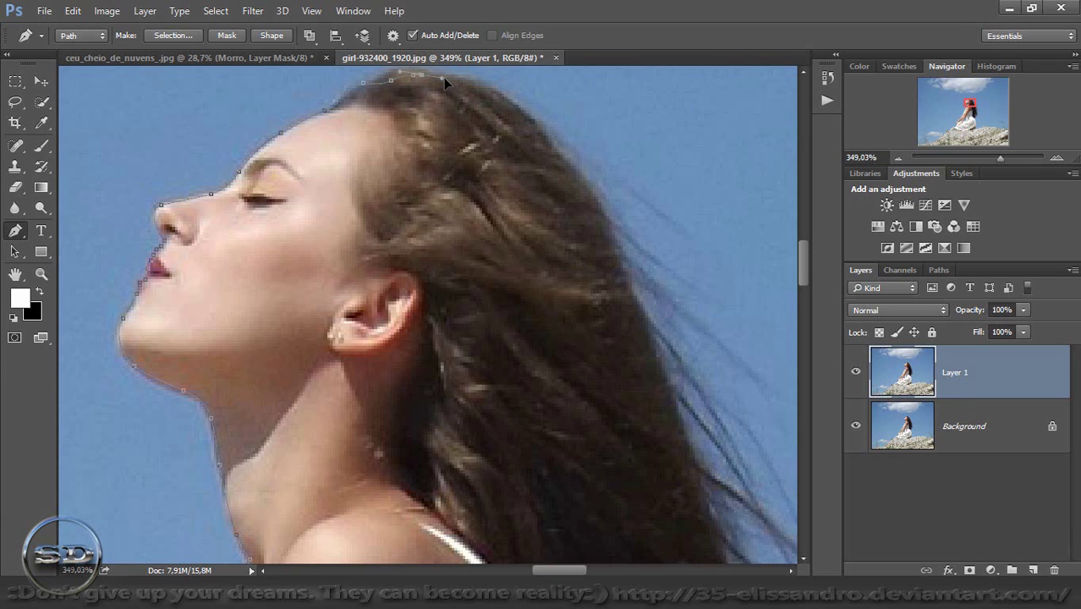
pyautogui.moveTo(509, 100); pyautogui.dragTo(527, 114)
pyautogui.moveTo(593, 203); pyautogui.dragTo(611, 232)
pyautogui.moveTo(980, 99); pyautogui.dragTo(974, 100)
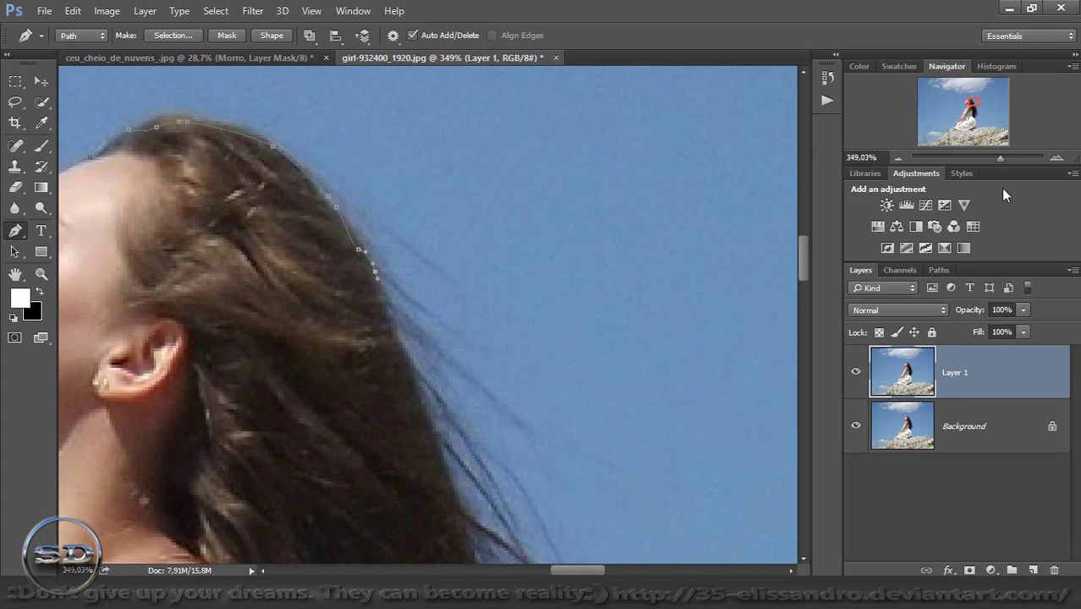
pyautogui.moveTo(1001, 159); pyautogui.dragTo(991, 158)
pyautogui.moveTo(979, 116); pyautogui.dragTo(974, 114)
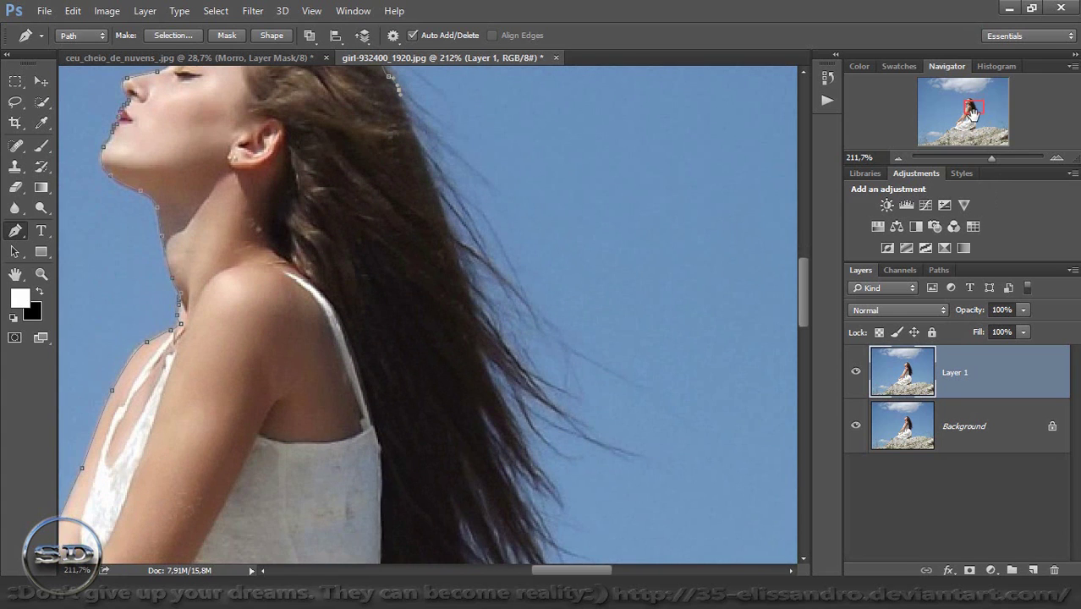
# Trace pen anchors down the outer edge of the girl's flowing hair
pyautogui.click(414, 130)
pyautogui.click(424, 157)
pyautogui.click(441, 193)
pyautogui.click(450, 224)
pyautogui.click(462, 269)
pyautogui.click(472, 309)
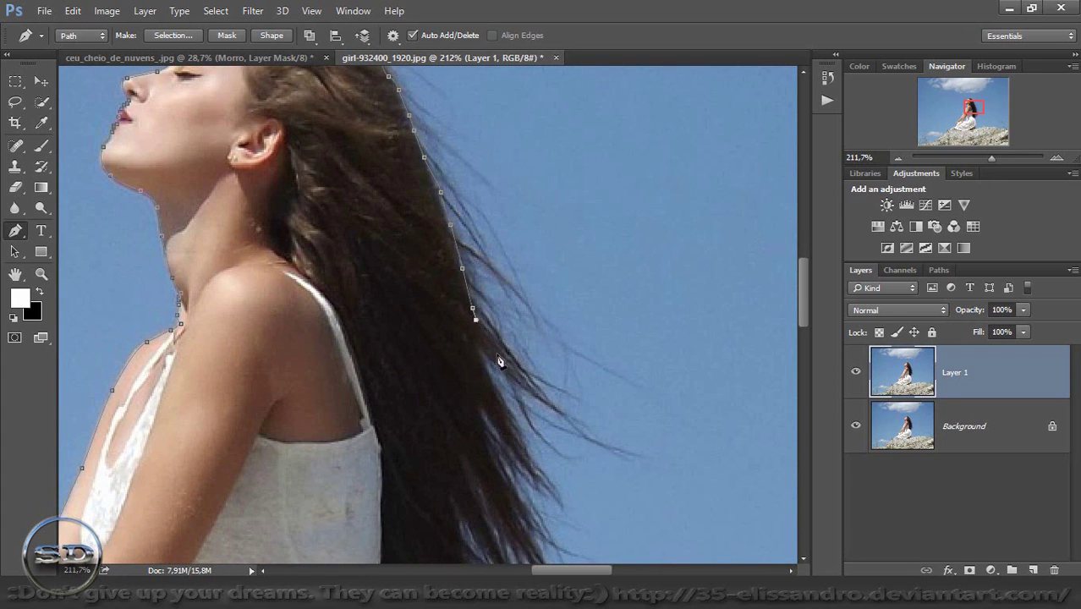
pyautogui.click(499, 359)
pyautogui.moveTo(511, 385); pyautogui.dragTo(512, 413)
# Continue the path around the lower hair tips and down the back of the dress to the rock
pyautogui.moveTo(973, 101); pyautogui.dragTo(974, 107)
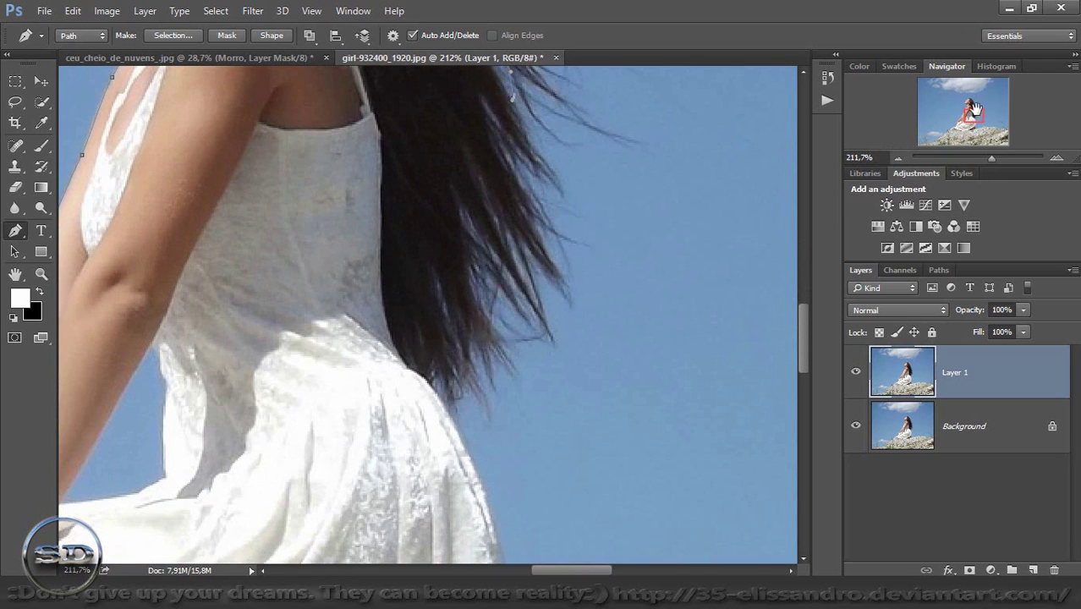
pyautogui.click(544, 220)
pyautogui.click(544, 272)
pyautogui.click(539, 302)
pyautogui.click(525, 328)
pyautogui.click(488, 359)
pyautogui.click(454, 395)
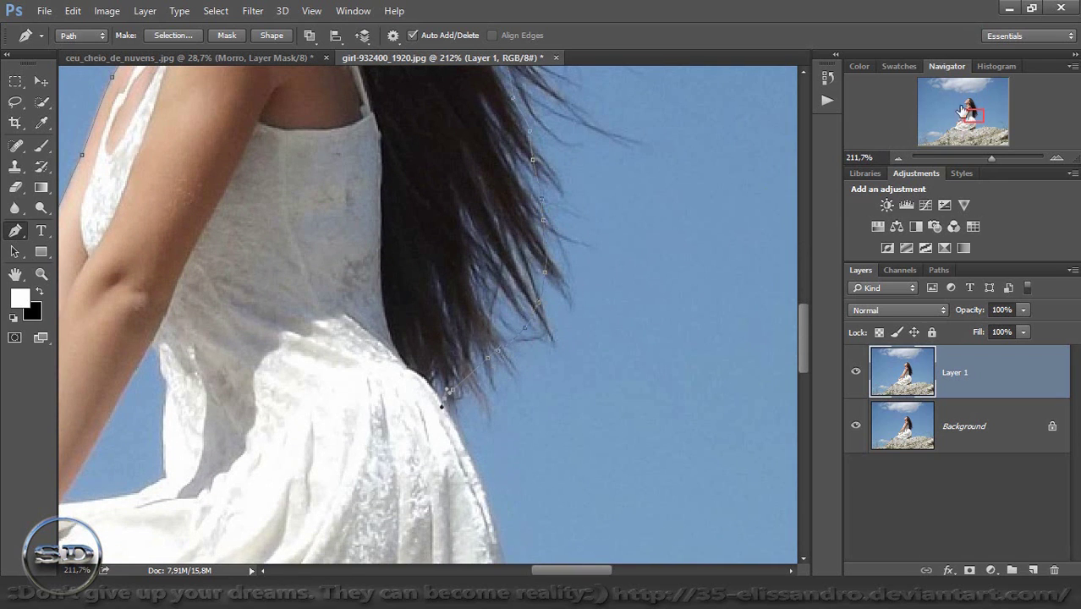
pyautogui.moveTo(974, 103); pyautogui.dragTo(975, 111)
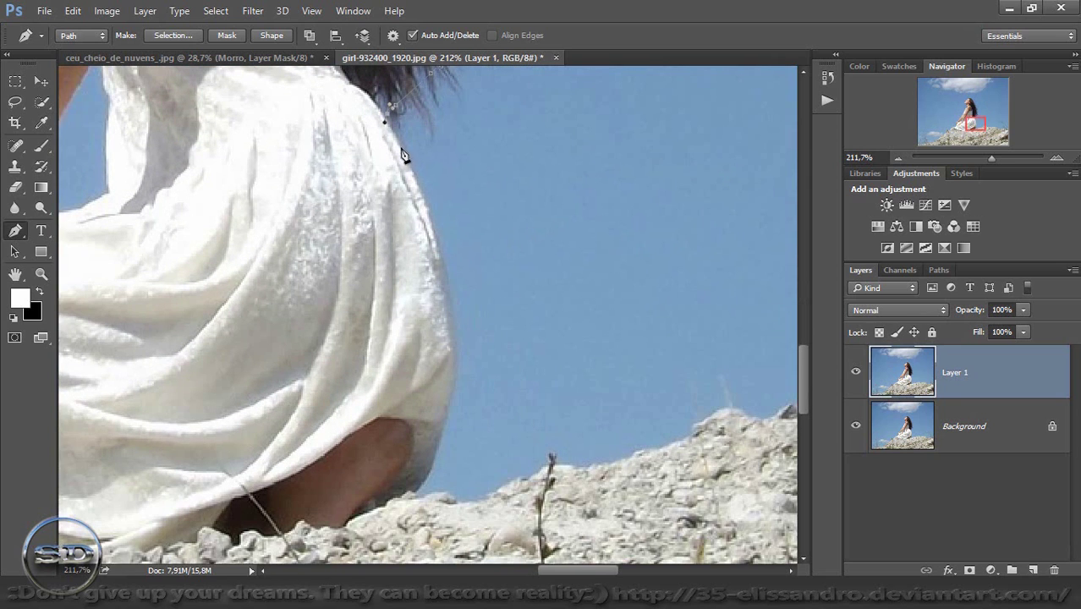
pyautogui.click(403, 150)
pyautogui.click(449, 385)
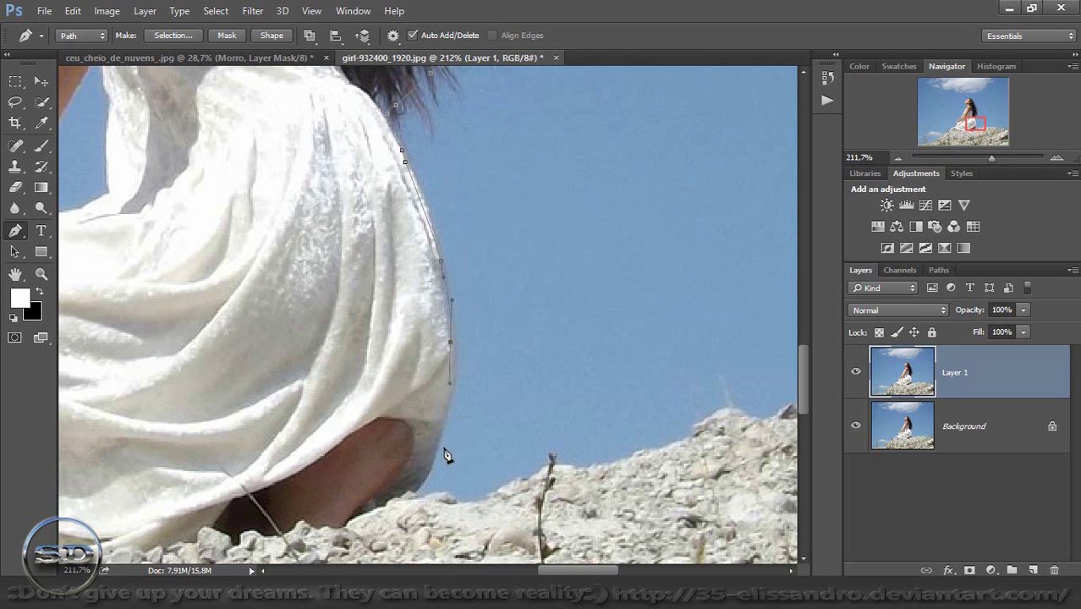
pyautogui.click(409, 498)
# Trace the path along the rock surface beneath her and across it to the left
pyautogui.moveTo(986, 157); pyautogui.dragTo(982, 158)
pyautogui.click(452, 428)
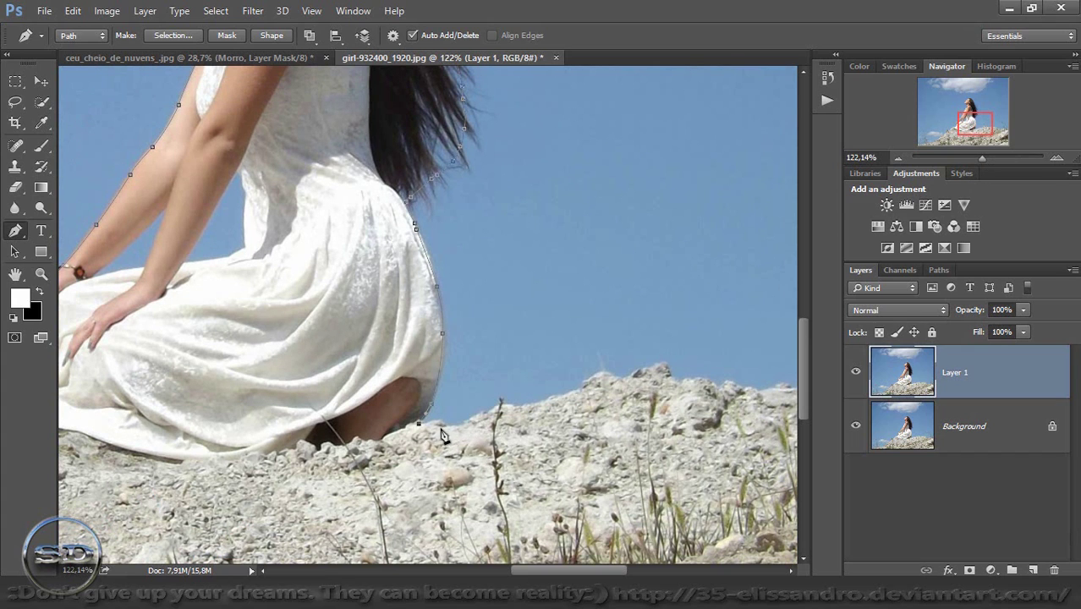
pyautogui.click(497, 407)
pyautogui.click(522, 406)
pyautogui.click(535, 448)
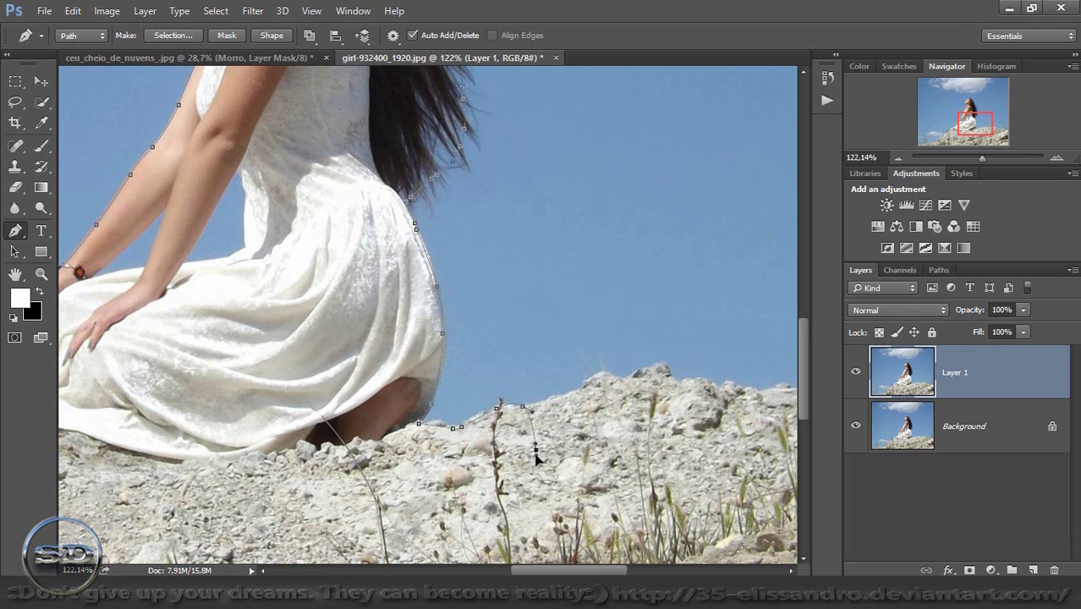
pyautogui.click(971, 158)
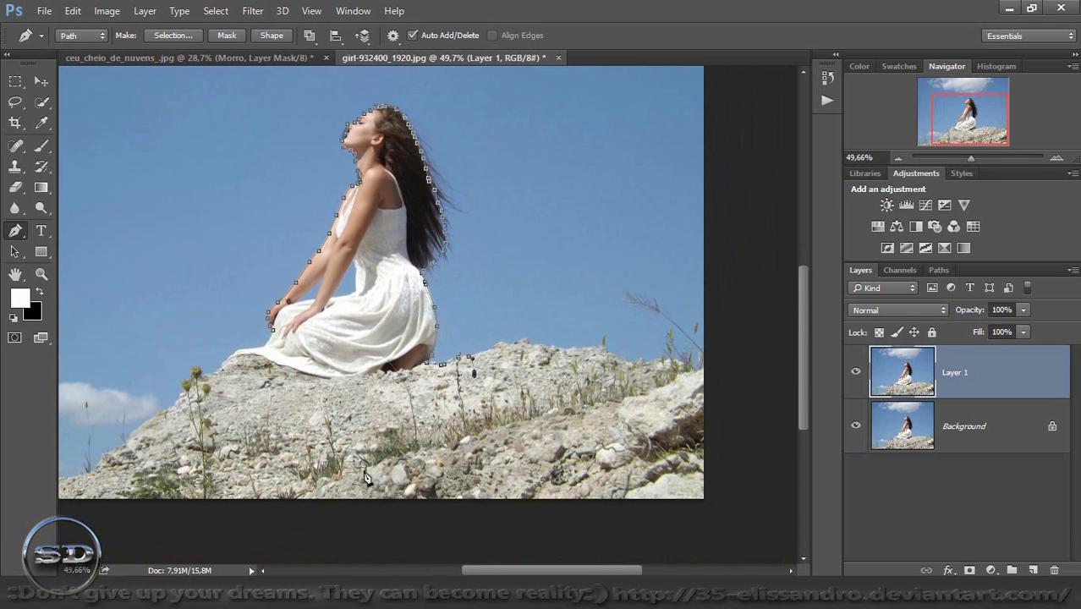
pyautogui.click(347, 432)
pyautogui.click(254, 395)
pyautogui.click(222, 380)
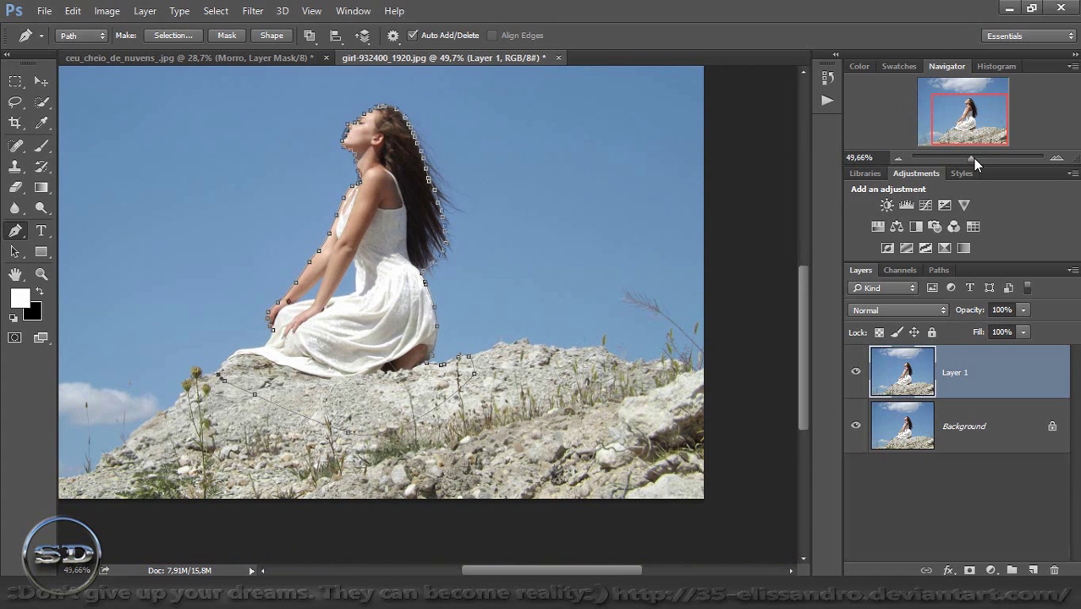
# Trace anchors up the rock's left edge and along the dress hem to her arm, closing the path
pyautogui.moveTo(973, 158)
pyautogui.mouseDown()
pyautogui.moveTo(987, 155)
pyautogui.moveTo(958, 128)
pyautogui.mouseUp()
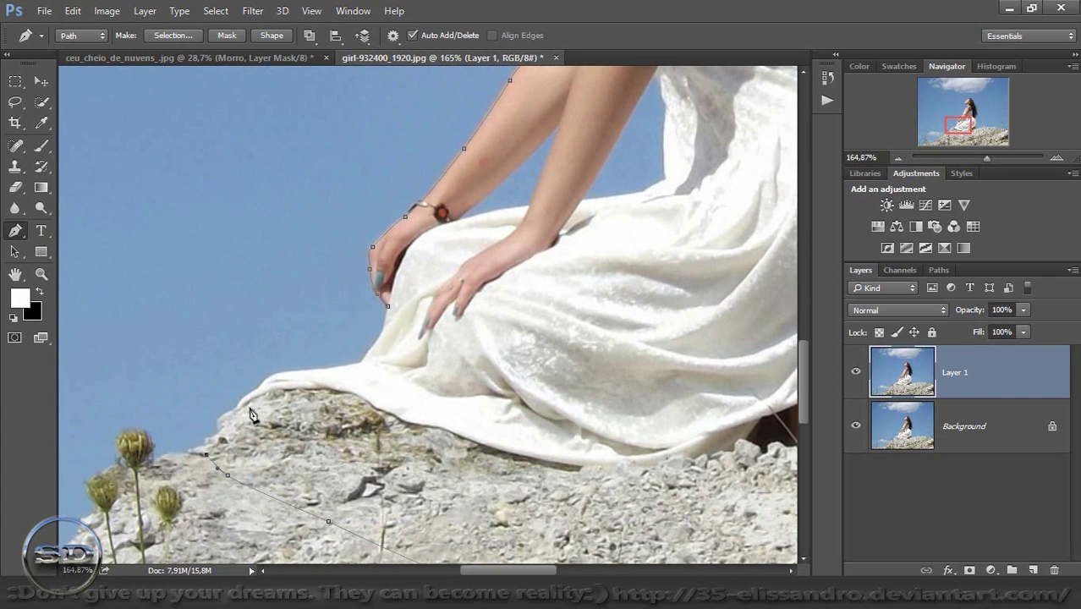
pyautogui.click(221, 425)
pyautogui.click(233, 413)
pyautogui.click(243, 402)
pyautogui.click(248, 395)
pyautogui.click(267, 377)
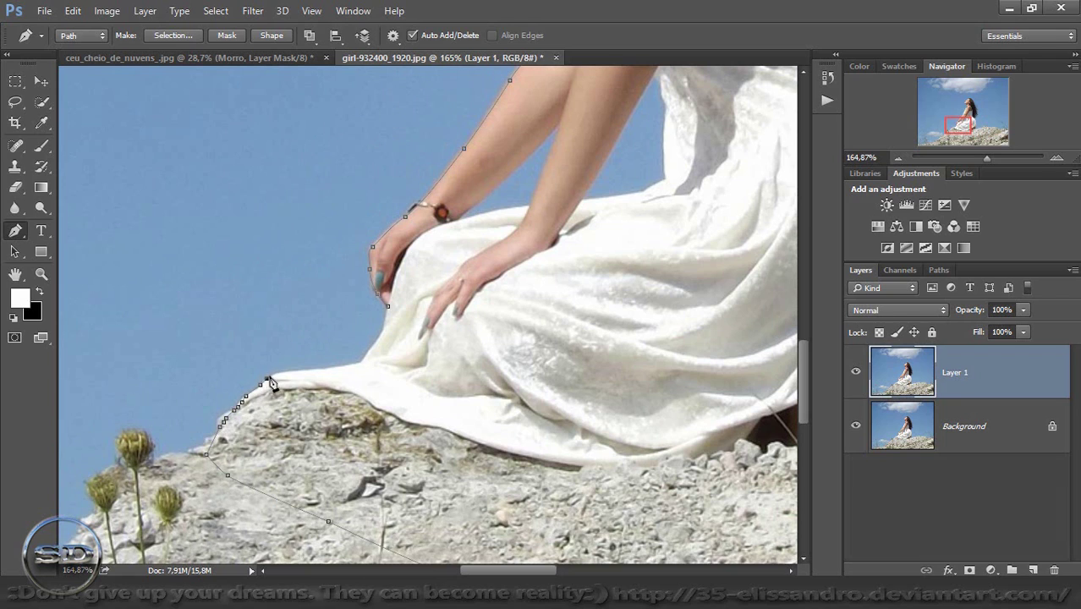
pyautogui.click(310, 370)
pyautogui.click(346, 368)
pyautogui.click(356, 366)
pyautogui.click(378, 339)
pyautogui.click(387, 313)
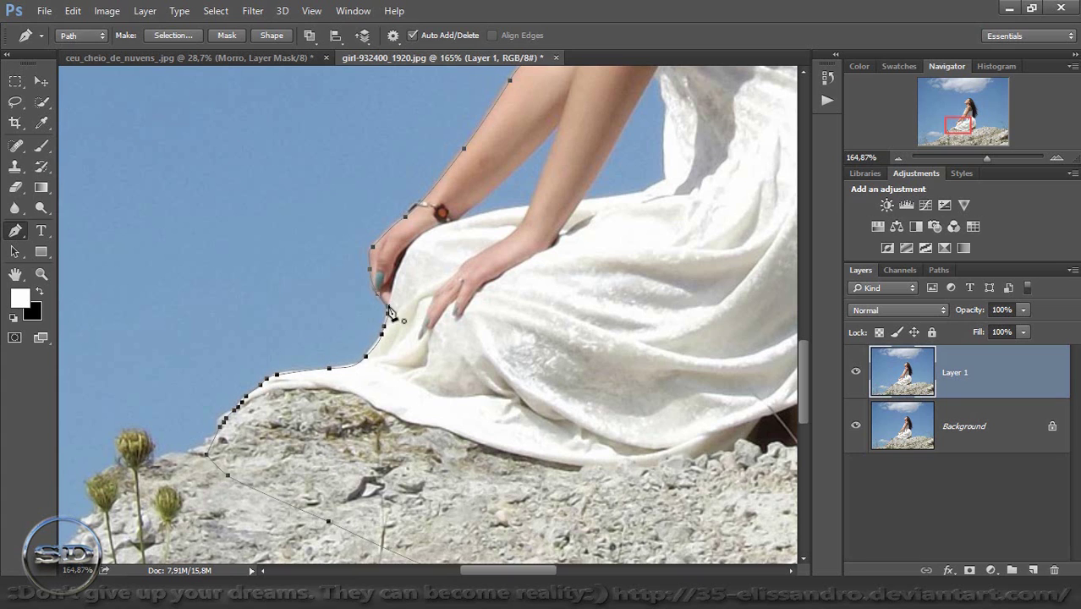
# Convert the closed pen path into a selection with 0 px feather
pyautogui.rightClick(458, 299)
pyautogui.click(512, 245)
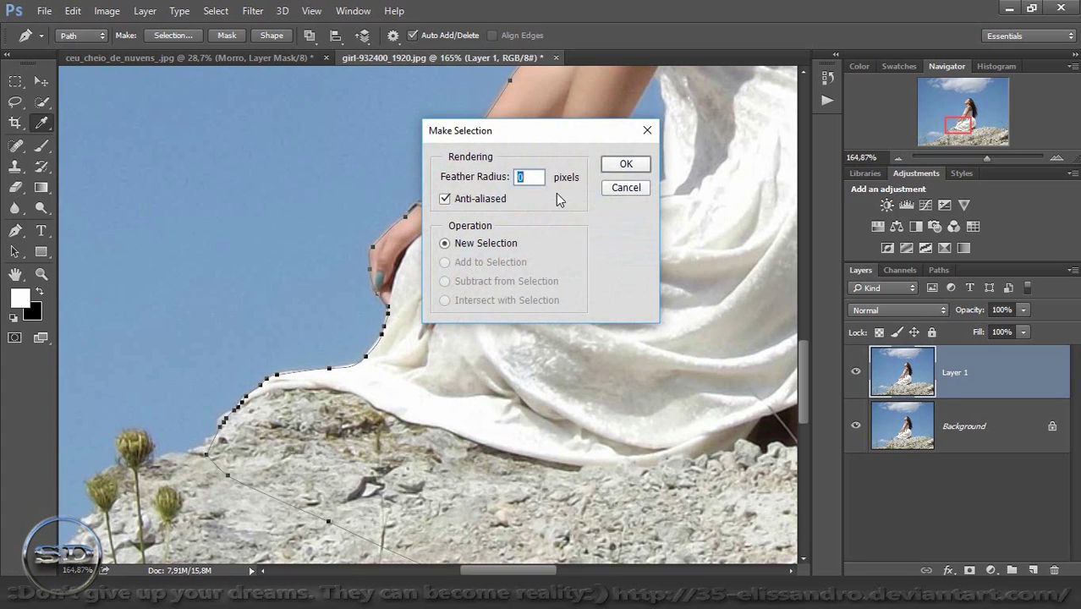
pyautogui.click(605, 166)
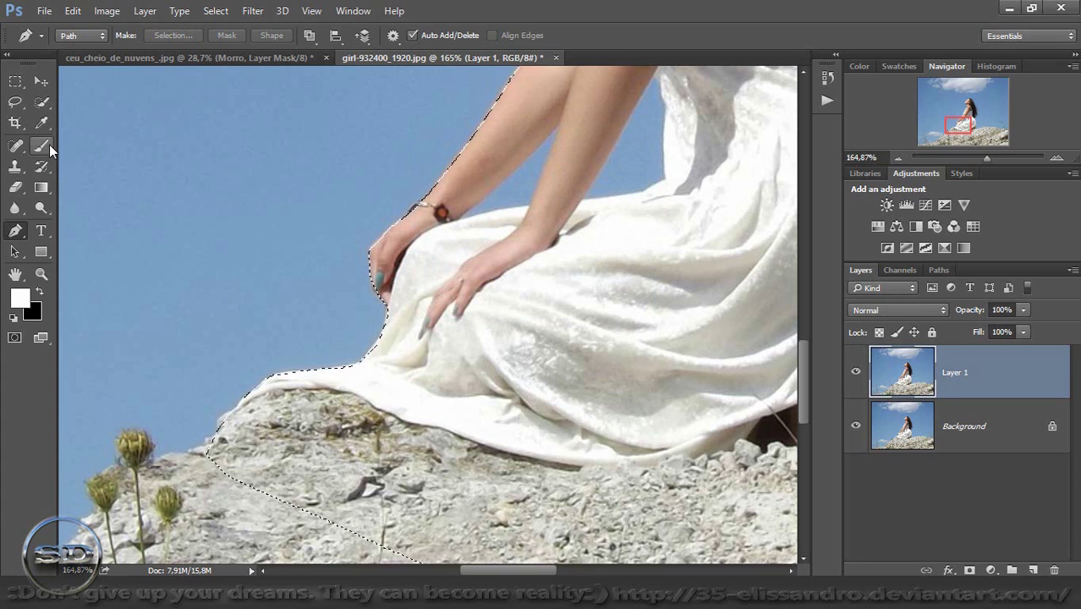
# Refine Edge around the hair with a 4.4 px radius, output to a new layer with mask
pyautogui.click(16, 102)
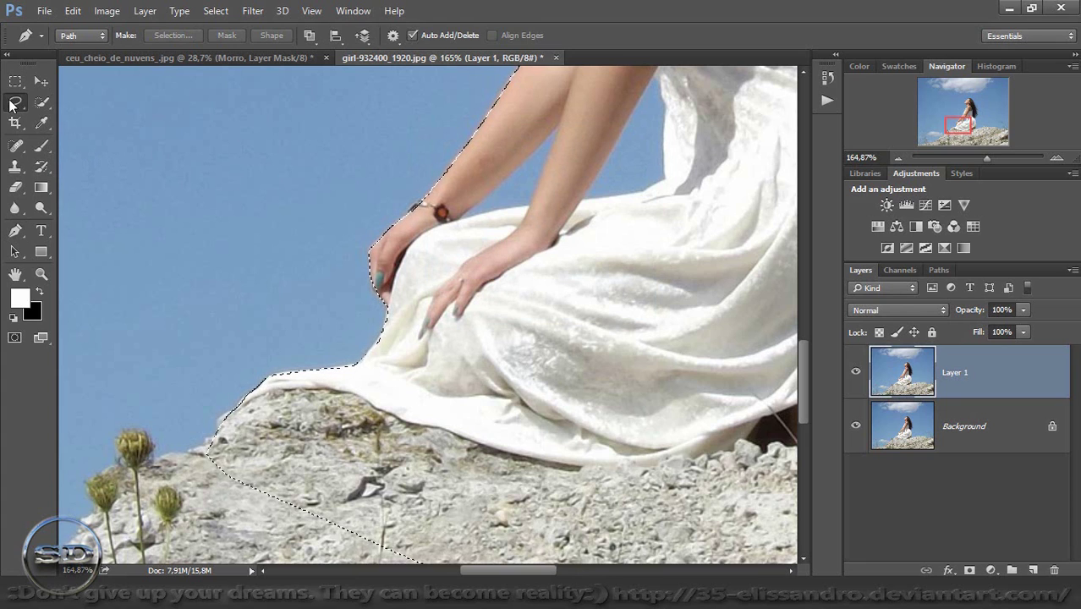
pyautogui.click(337, 35)
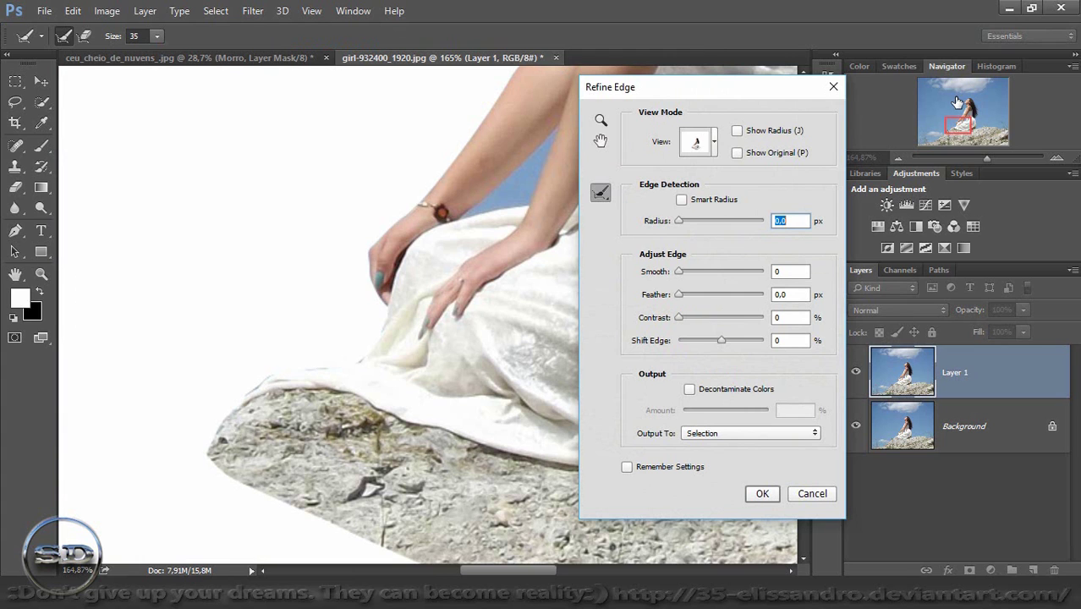
pyautogui.hotkey('ctrl', '-')
pyautogui.hotkey('ctrl', '-')
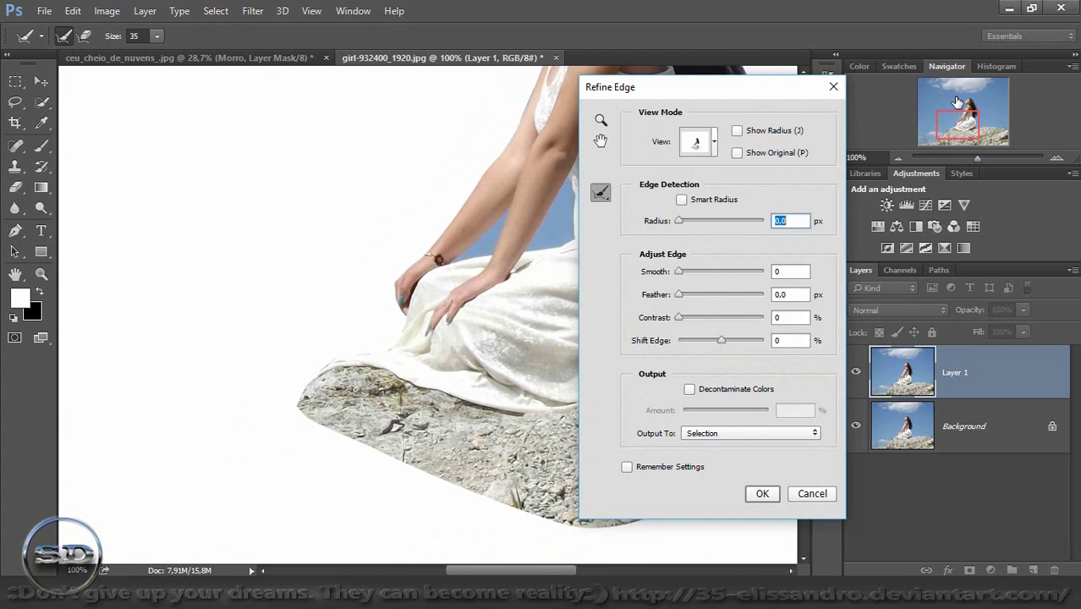
pyautogui.hotkey('ctrl', '-')
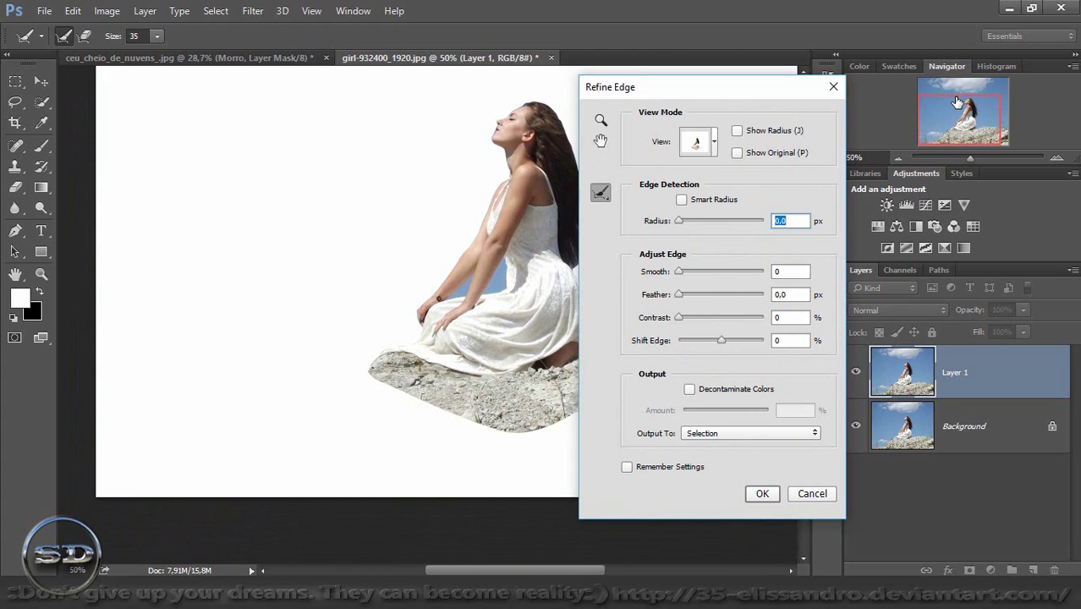
pyautogui.moveTo(745, 99); pyautogui.dragTo(894, 134)
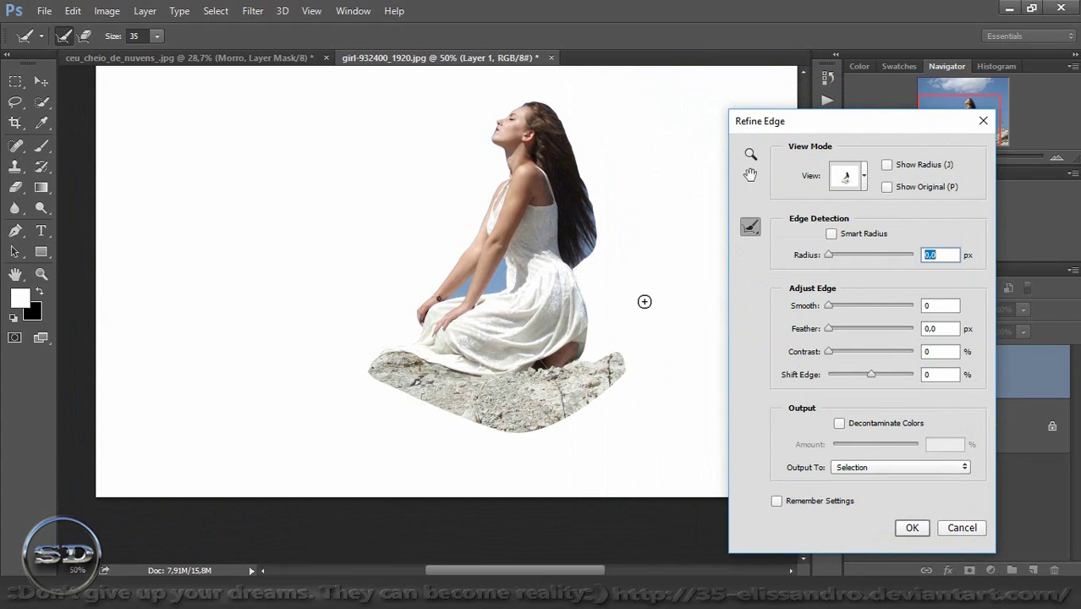
pyautogui.moveTo(589, 279)
pyautogui.mouseDown()
pyautogui.moveTo(597, 224)
pyautogui.moveTo(546, 109)
pyautogui.mouseUp()
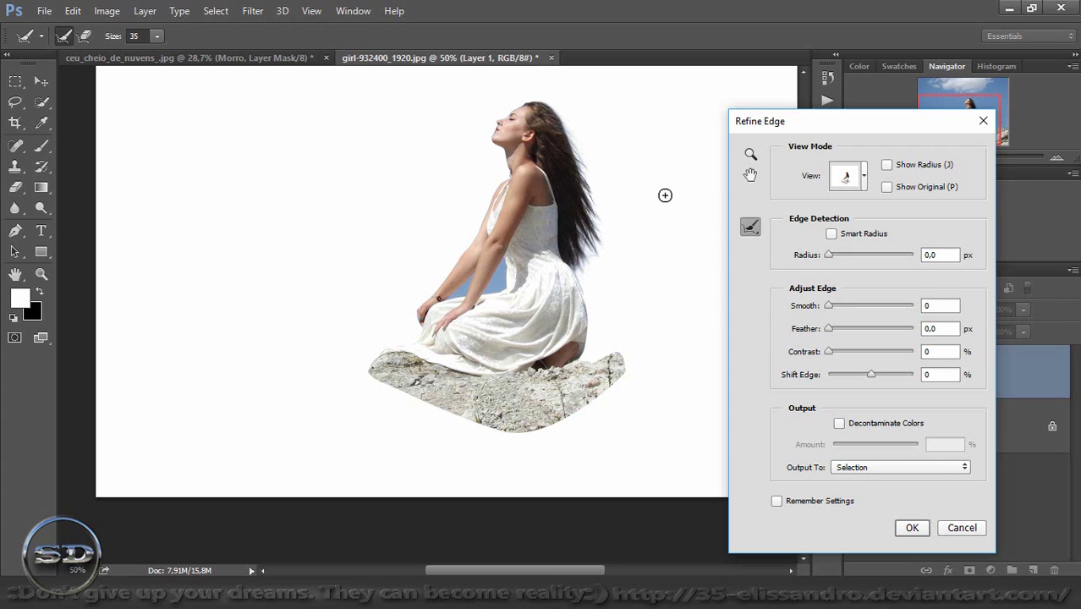
pyautogui.moveTo(831, 256); pyautogui.dragTo(842, 257)
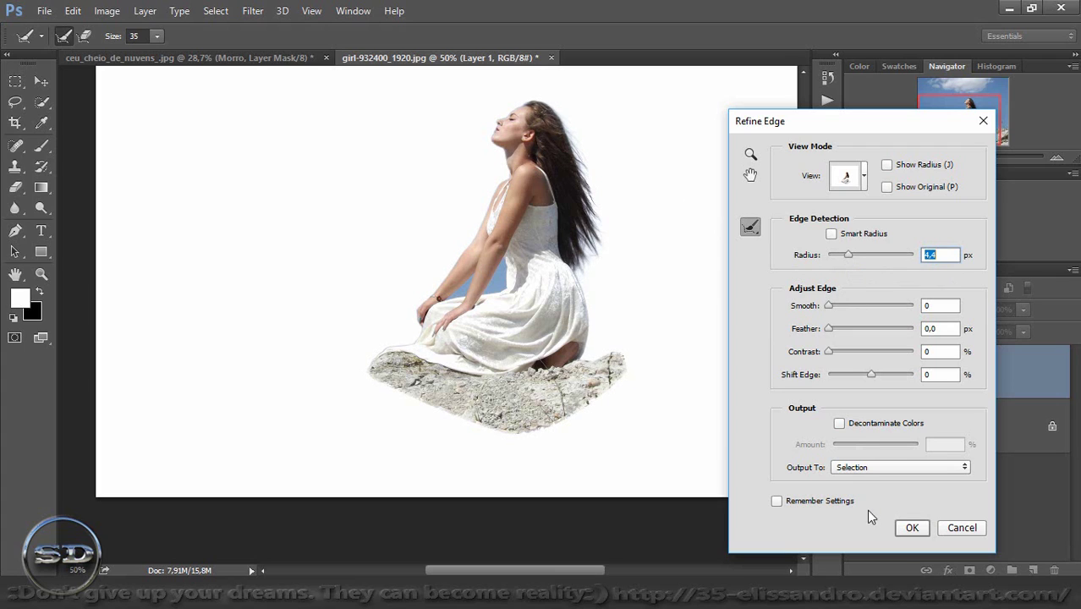
pyautogui.click(865, 467)
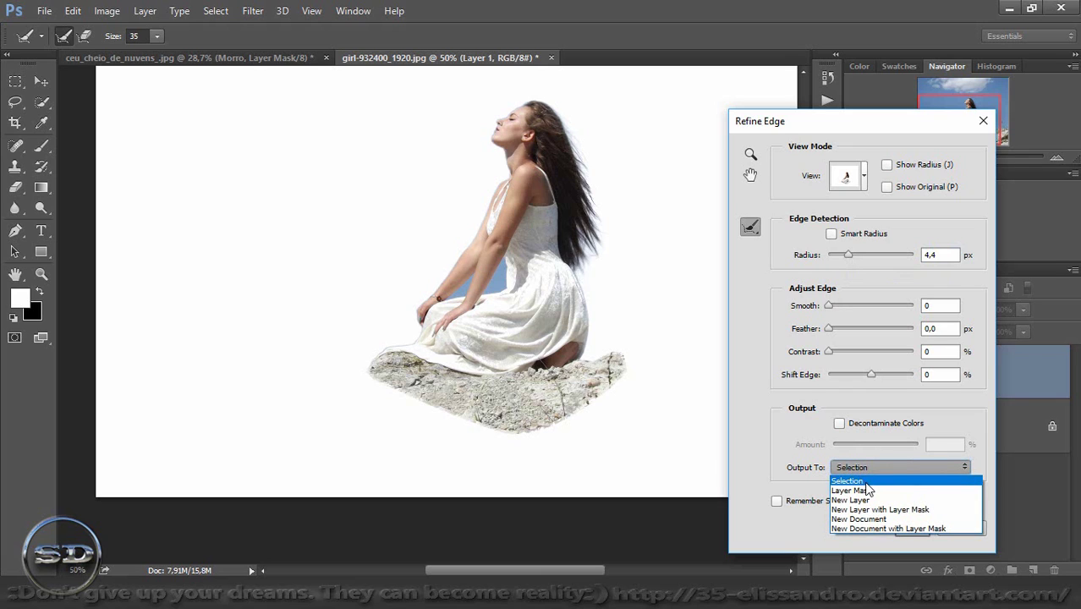
pyautogui.click(888, 510)
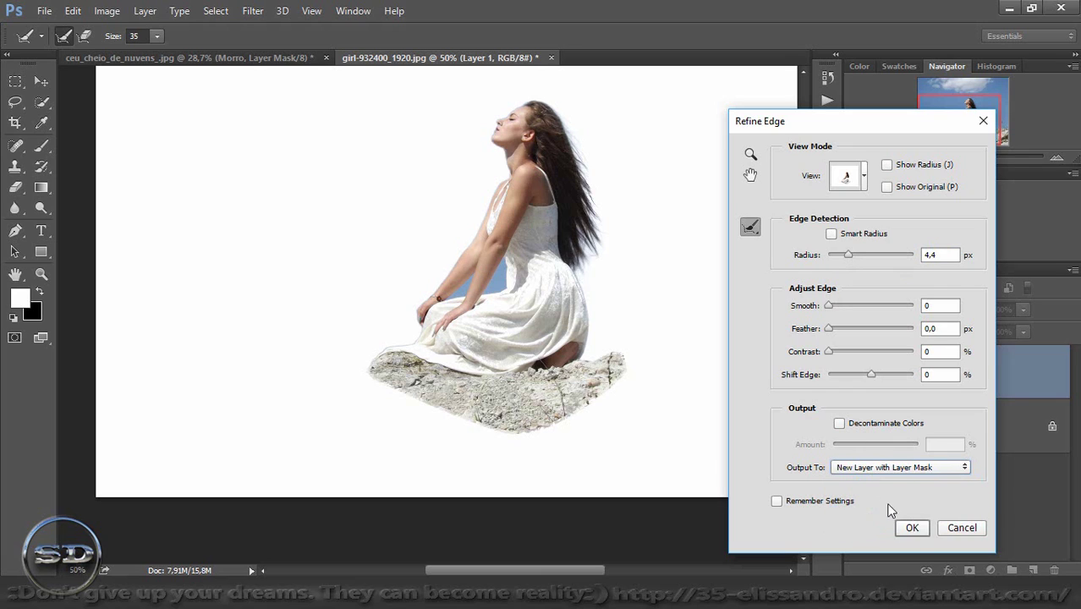
pyautogui.click(912, 528)
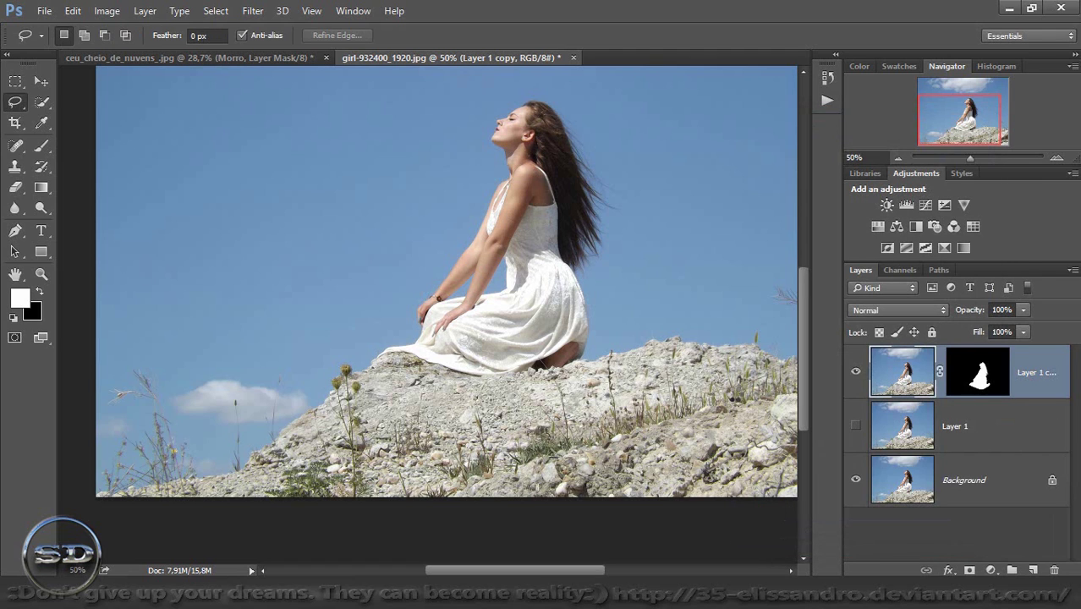
# Hide the background, zoom onto the arms, and pen-trace the sky gap into a selection
pyautogui.click(855, 480)
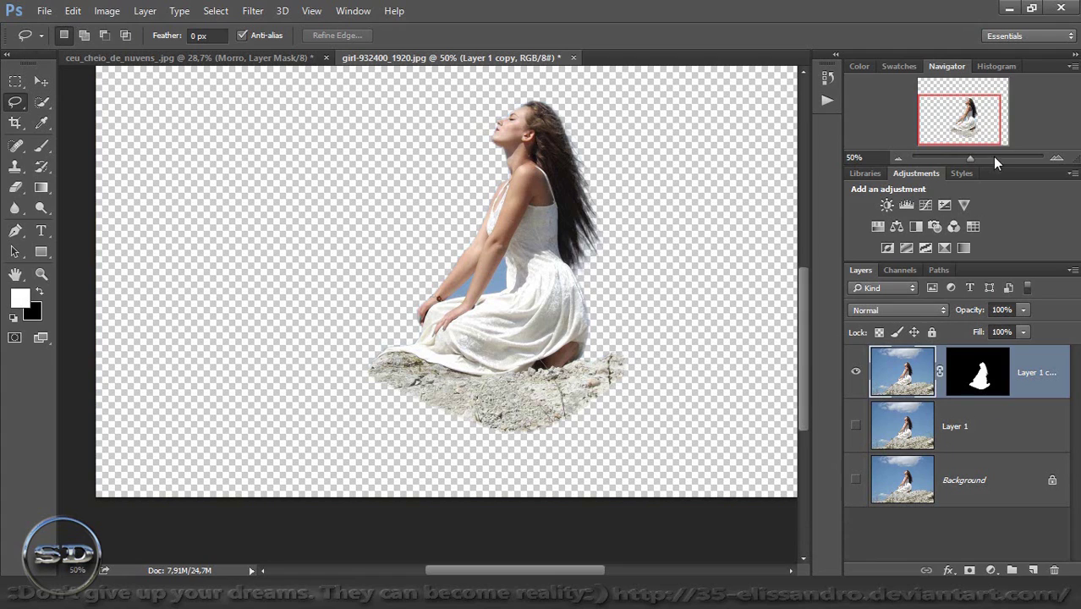
pyautogui.moveTo(970, 157); pyautogui.dragTo(999, 159)
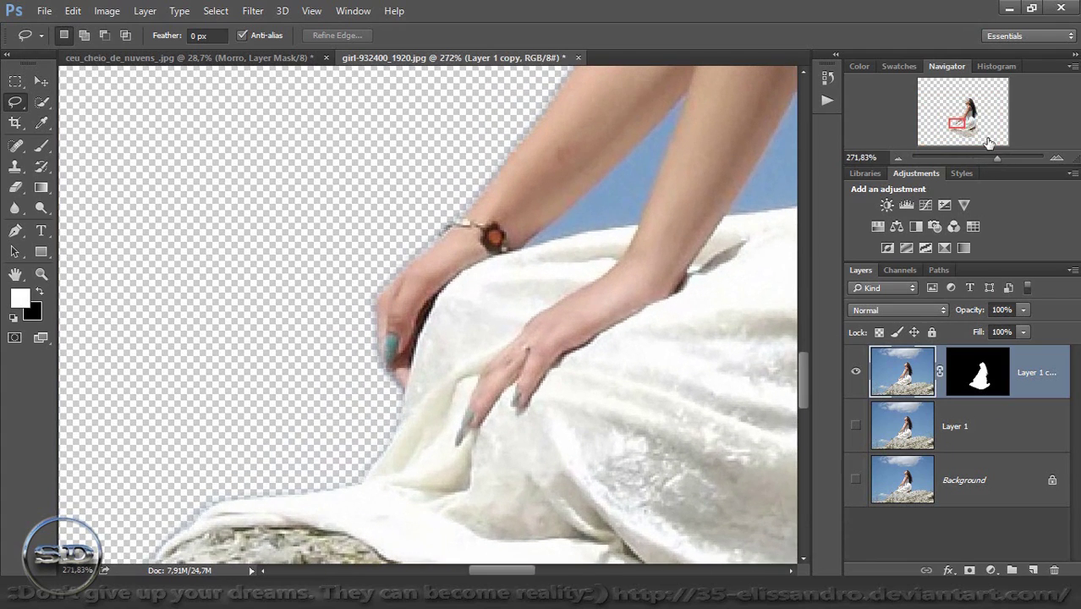
pyautogui.moveTo(957, 124); pyautogui.dragTo(963, 124)
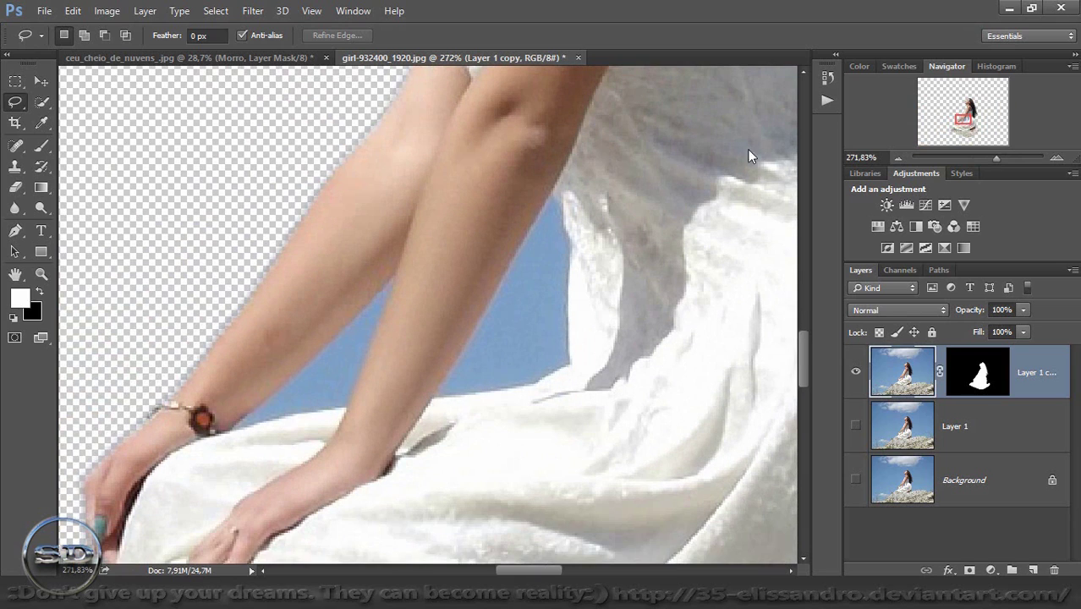
pyautogui.click(22, 234)
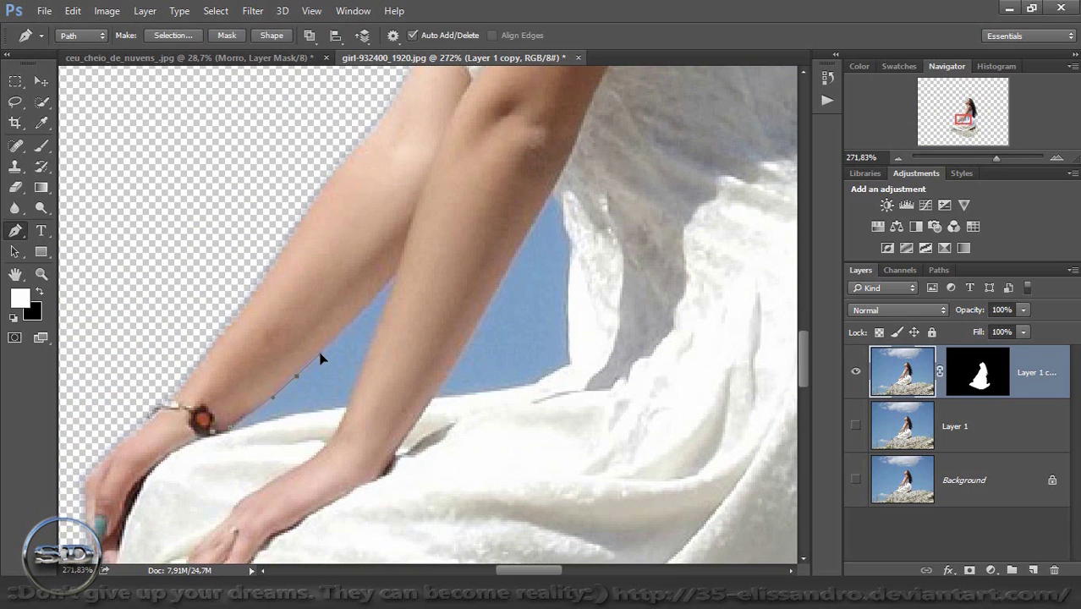
pyautogui.click(392, 280)
pyautogui.moveTo(346, 410); pyautogui.dragTo(238, 435)
pyautogui.rightClick(322, 393)
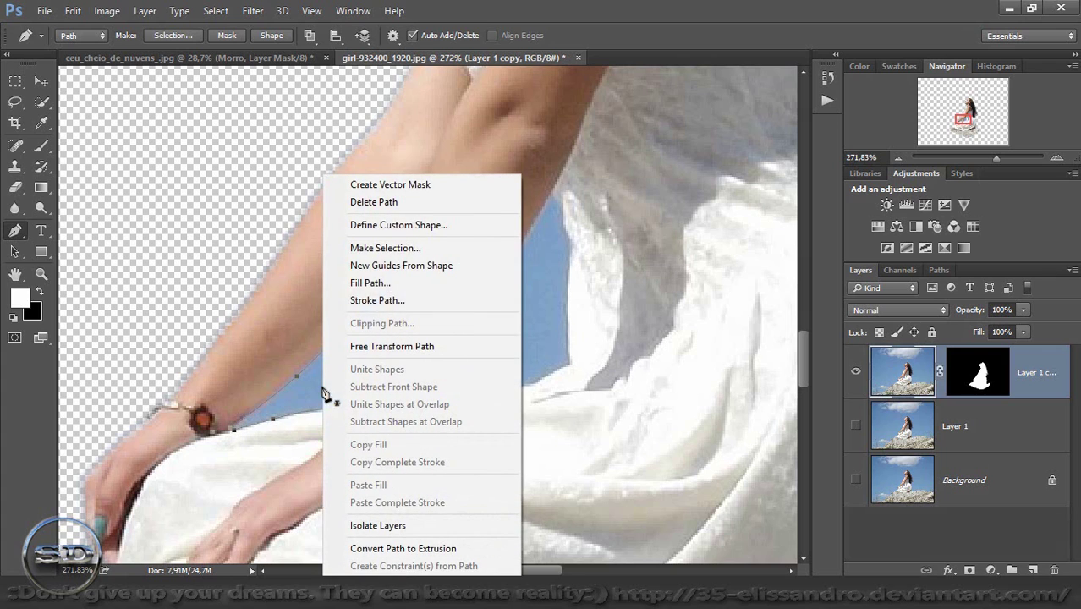
pyautogui.click(361, 248)
pyautogui.click(624, 166)
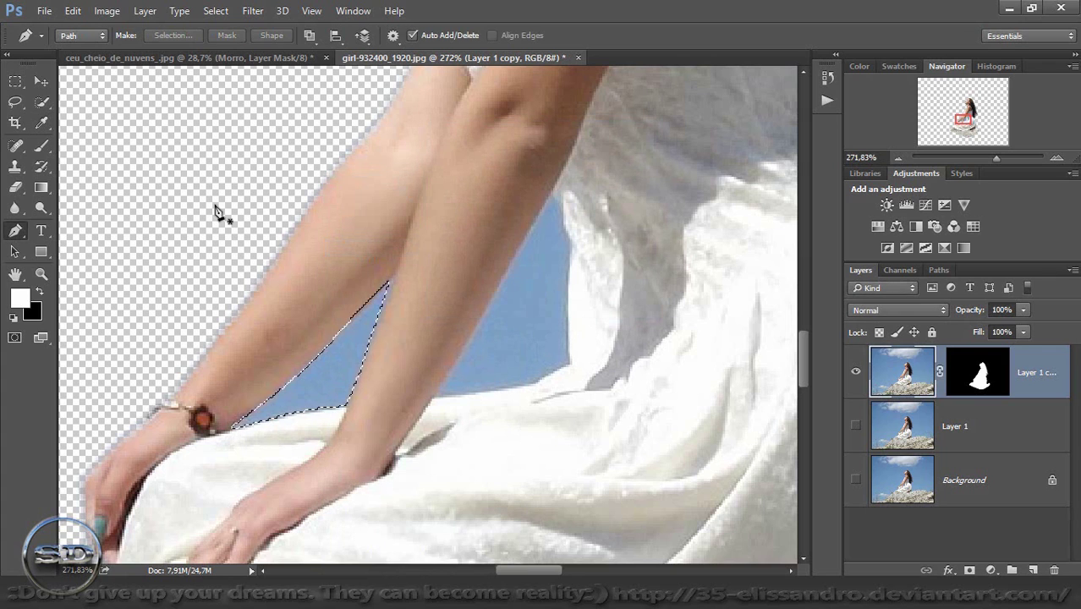
# Set black as the colour and a soft round 48 px brush, restoring the default brushes
pyautogui.click(41, 145)
pyautogui.click(39, 291)
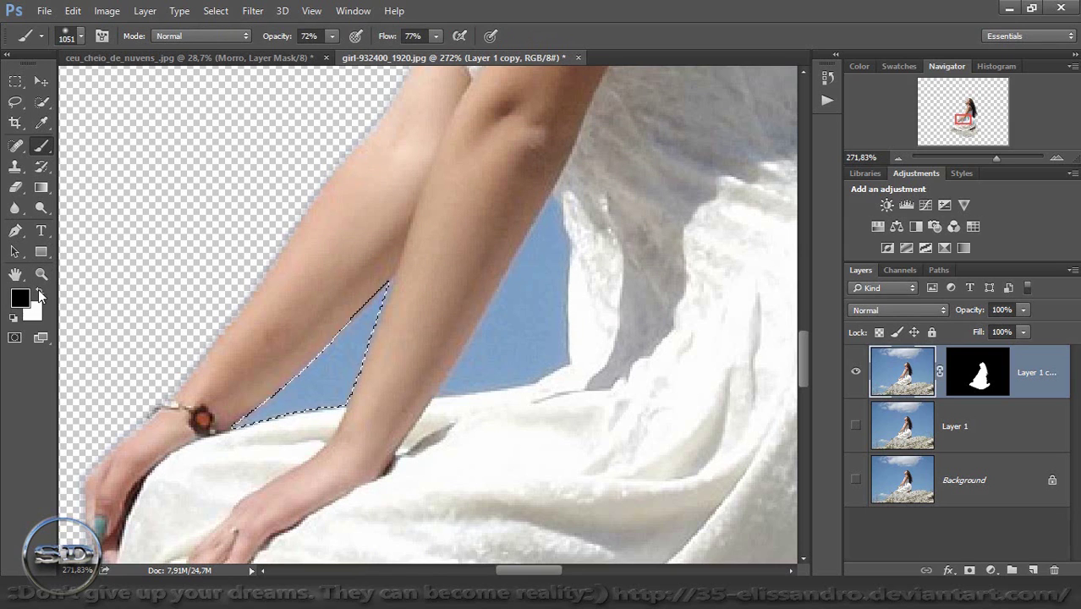
pyautogui.keyDown('alt'); pyautogui.rightClick(385, 373); pyautogui.keyUp('alt')
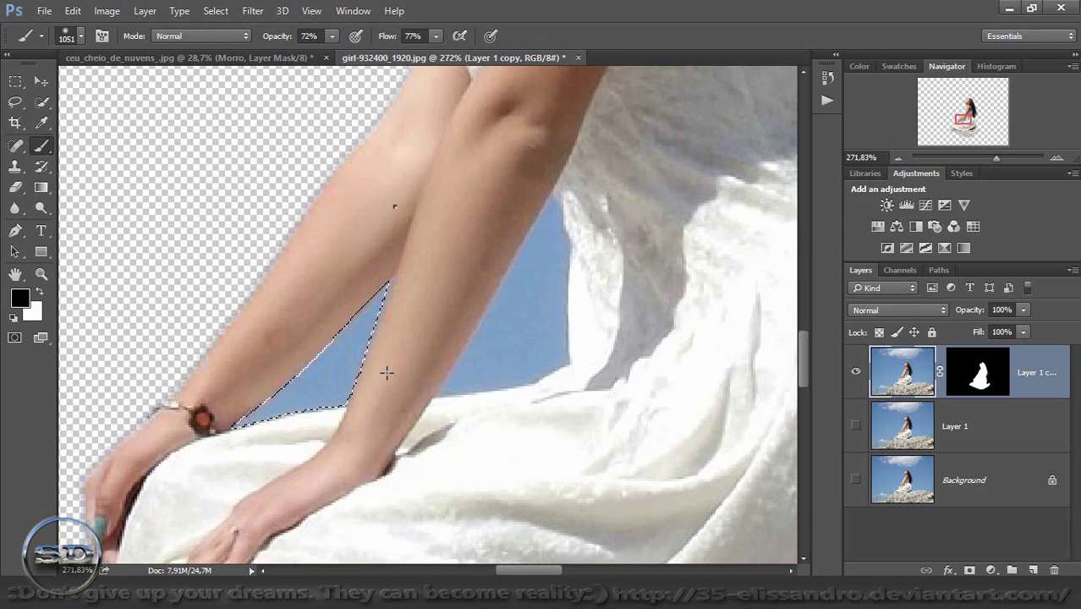
pyautogui.rightClick(387, 379)
pyautogui.moveTo(523, 245); pyautogui.dragTo(484, 261)
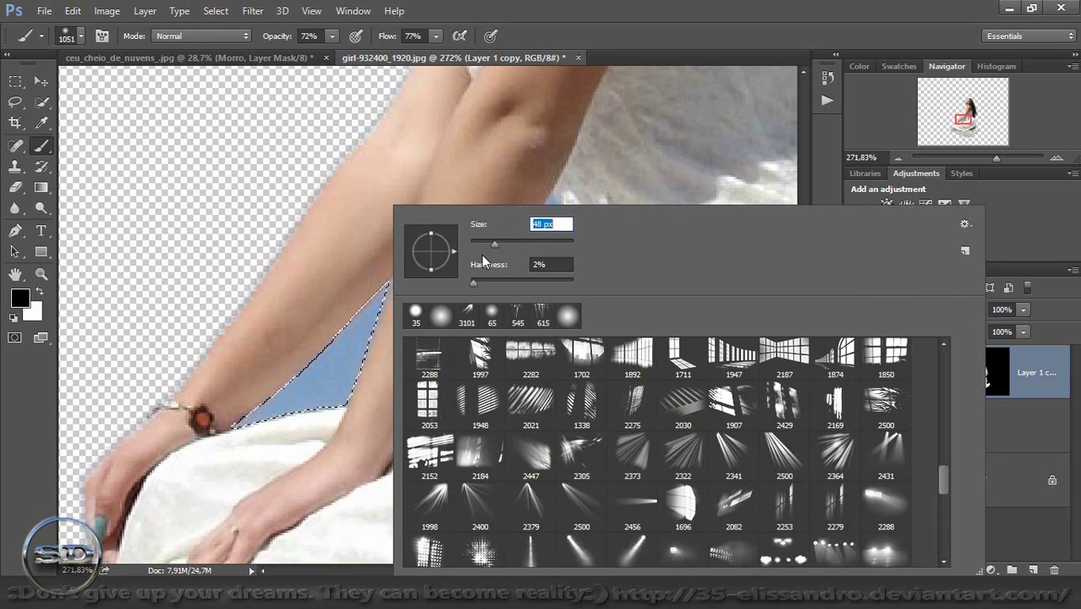
pyautogui.click(441, 316)
pyautogui.click(963, 226)
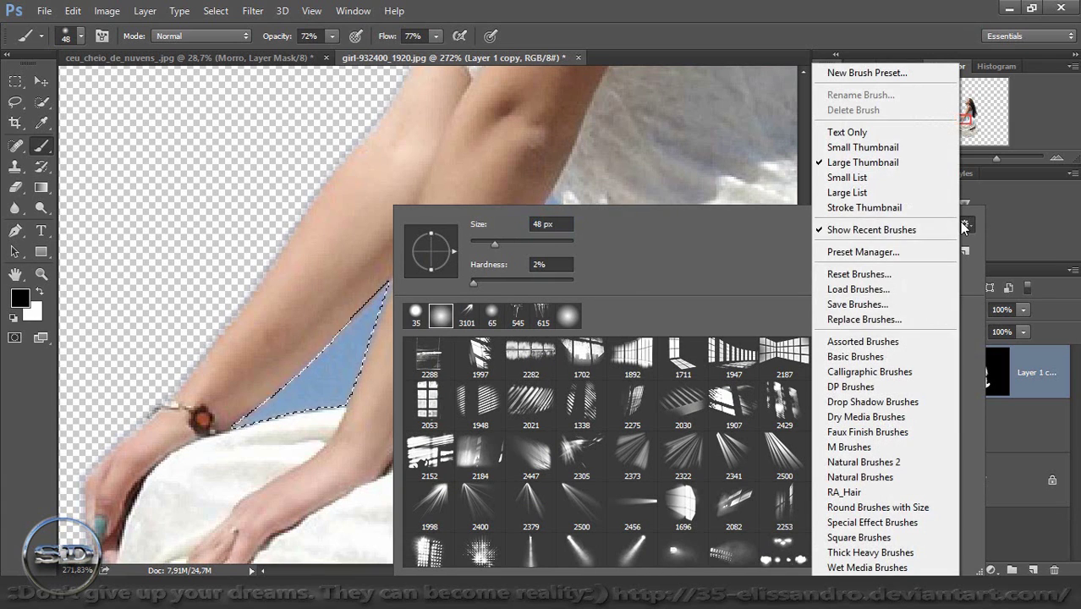
pyautogui.click(866, 274)
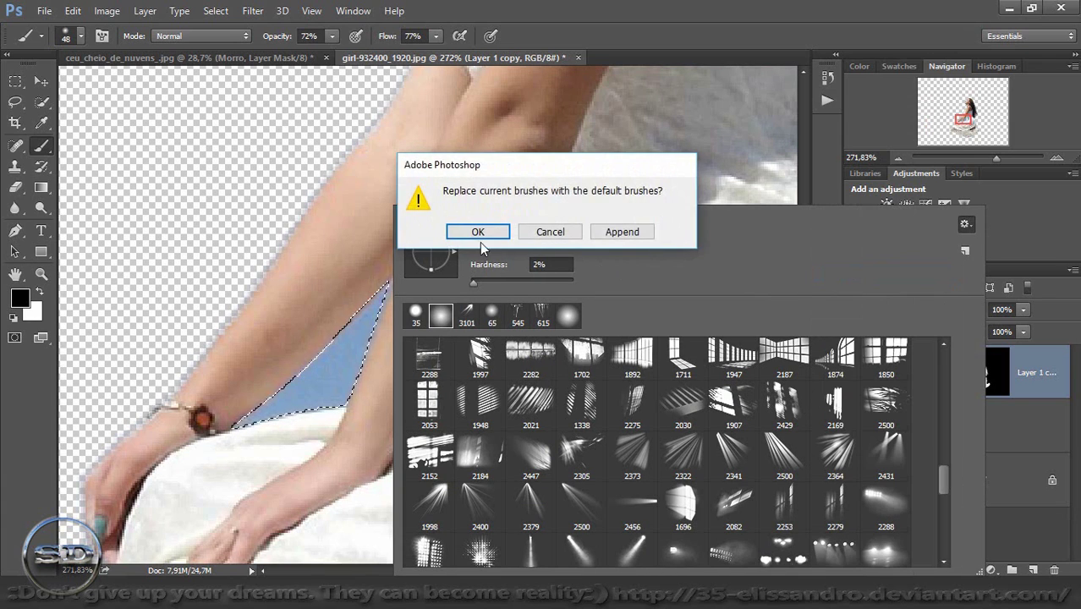
pyautogui.click(479, 232)
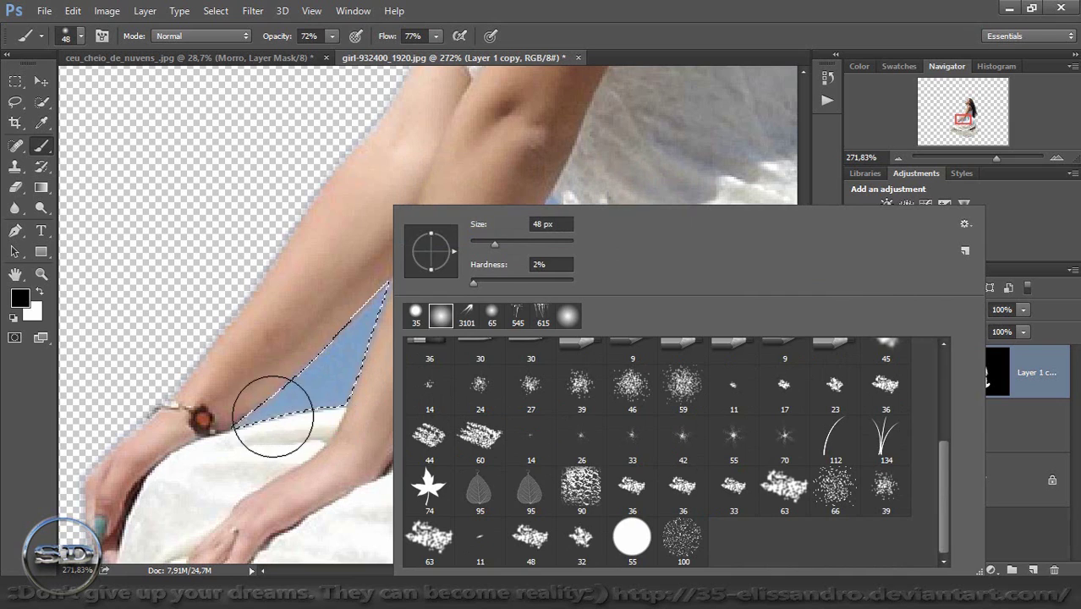
# Paint the sky gap black on Layer 1 copy's mask, with flow 99% and opacity 100%
pyautogui.click(284, 351)
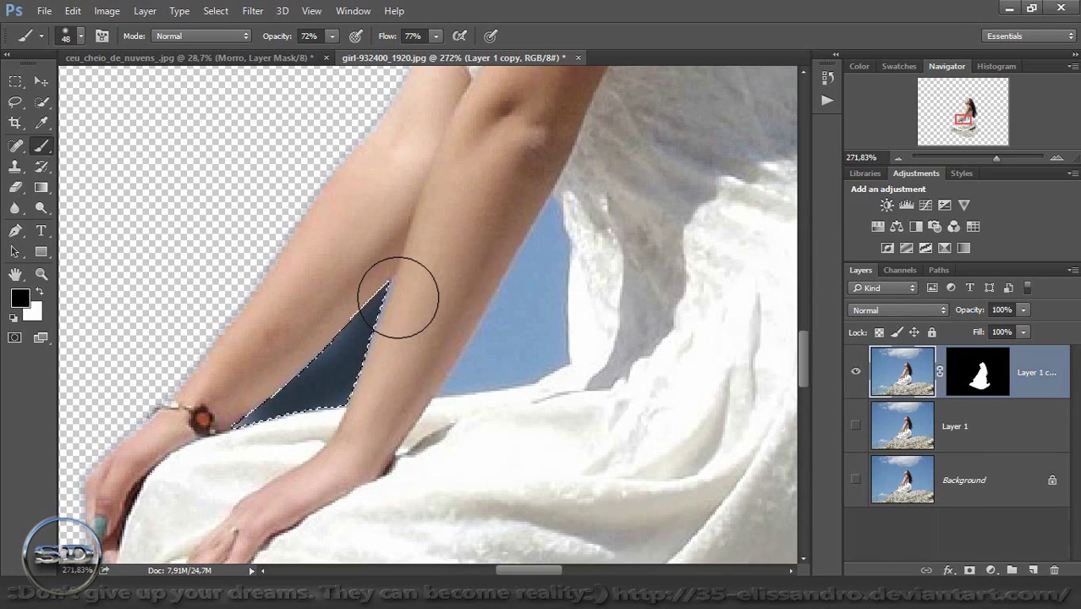
pyautogui.hotkey('ctrl', 'z')
pyautogui.click(957, 359)
pyautogui.press('x')
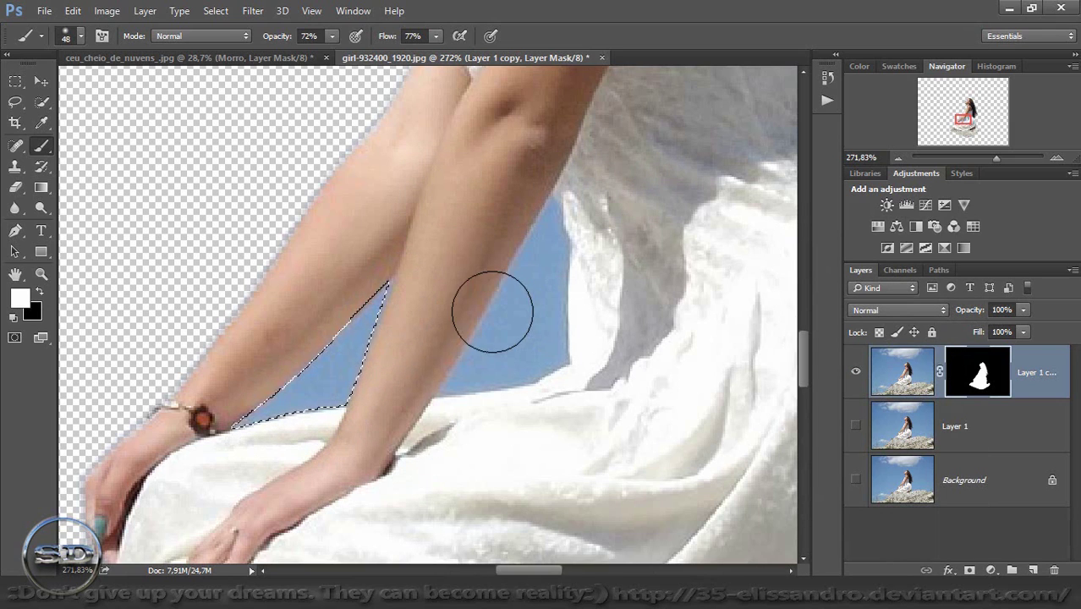
pyautogui.click(37, 292)
pyautogui.moveTo(260, 420); pyautogui.dragTo(330, 344)
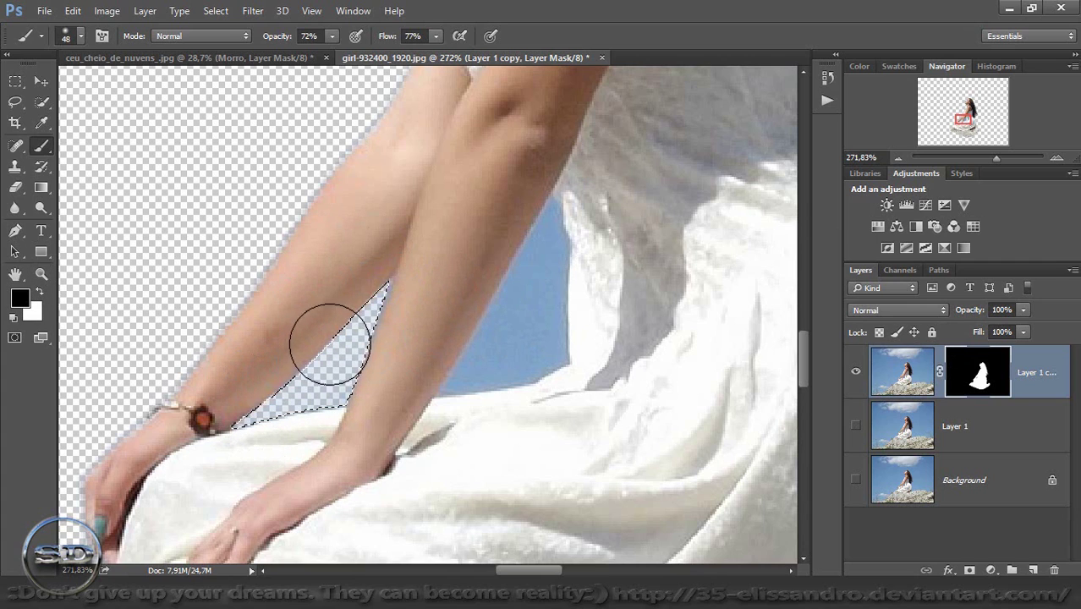
pyautogui.moveTo(379, 42); pyautogui.dragTo(553, 24)
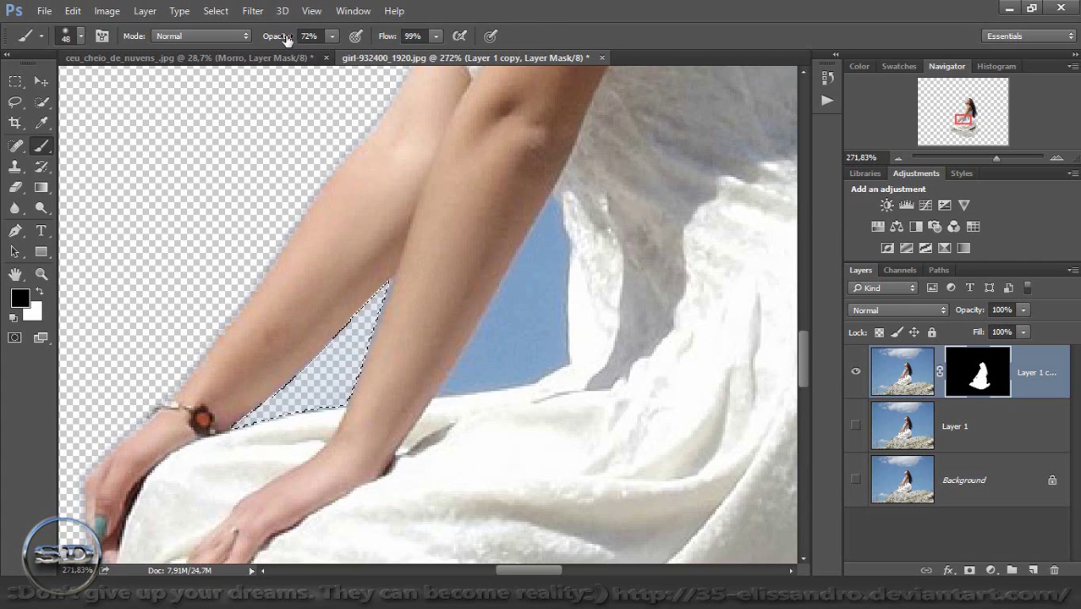
pyautogui.moveTo(286, 39); pyautogui.dragTo(322, 38)
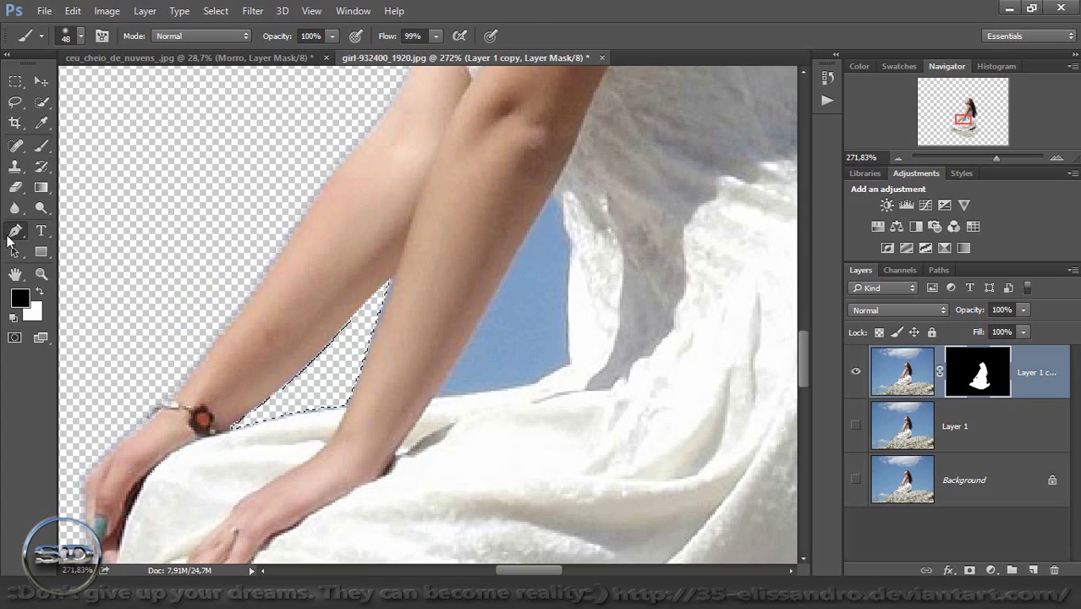
# Pen-trace the sky patch between the other forearm and dress, and make it a selection
pyautogui.click(11, 234)
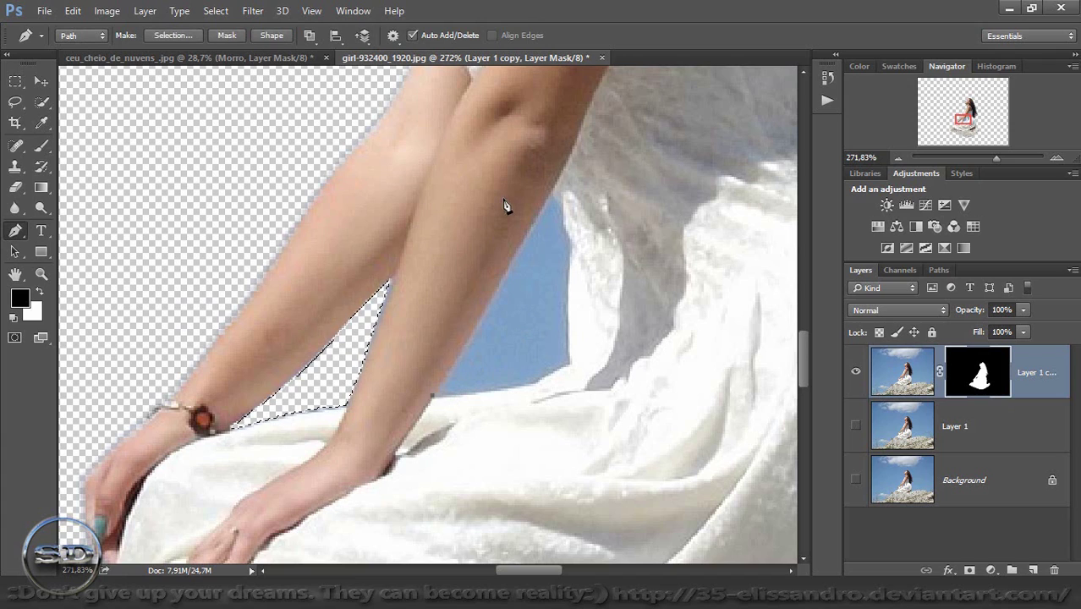
pyautogui.click(508, 267)
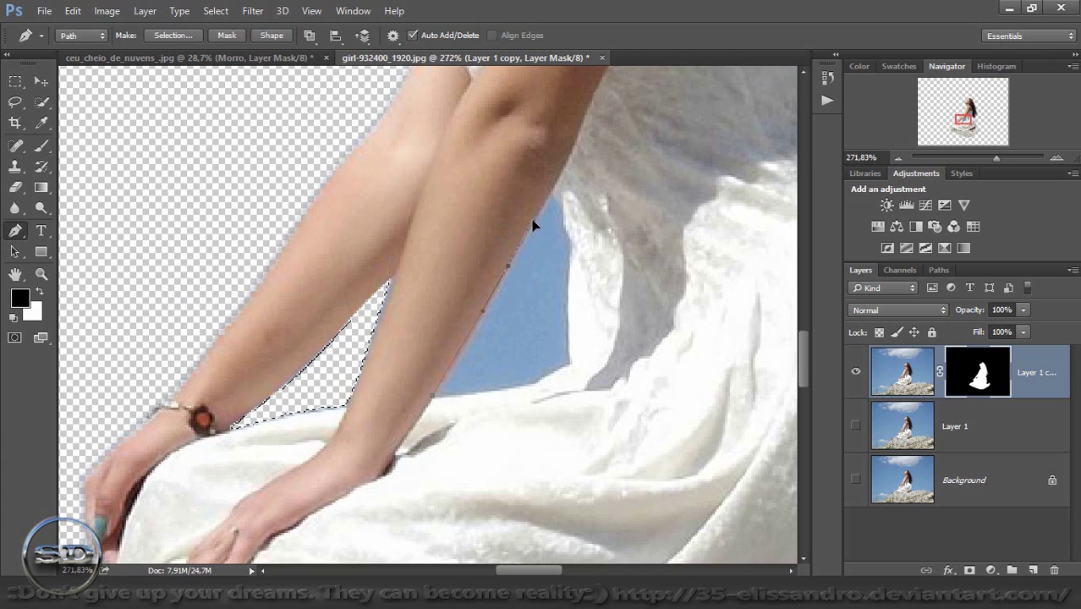
pyautogui.moveTo(556, 196); pyautogui.dragTo(571, 236)
pyautogui.moveTo(569, 317); pyautogui.dragTo(569, 337)
pyautogui.click(569, 363)
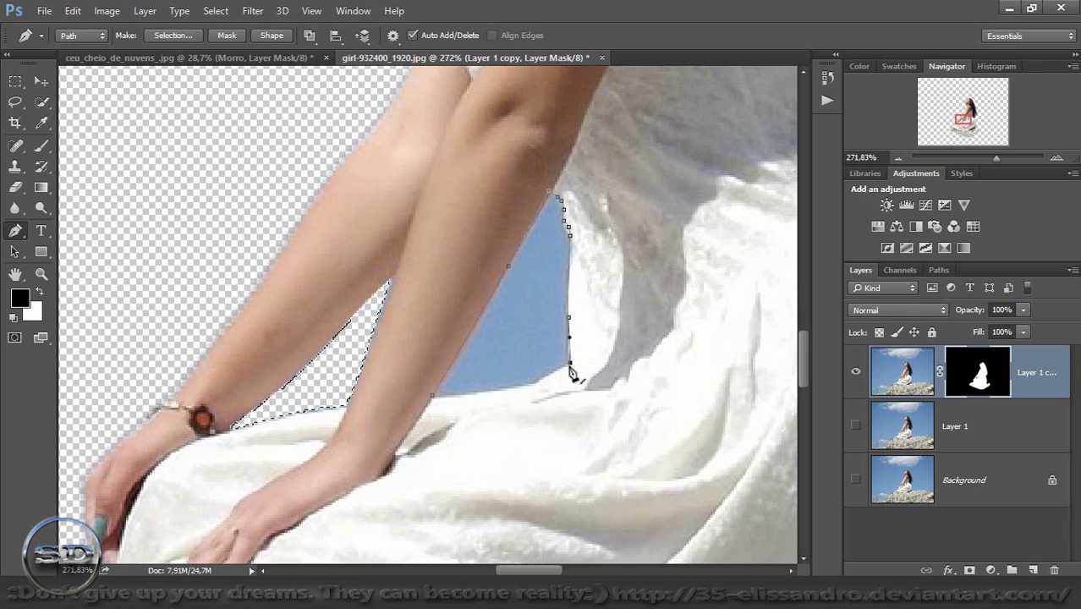
pyautogui.click(538, 382)
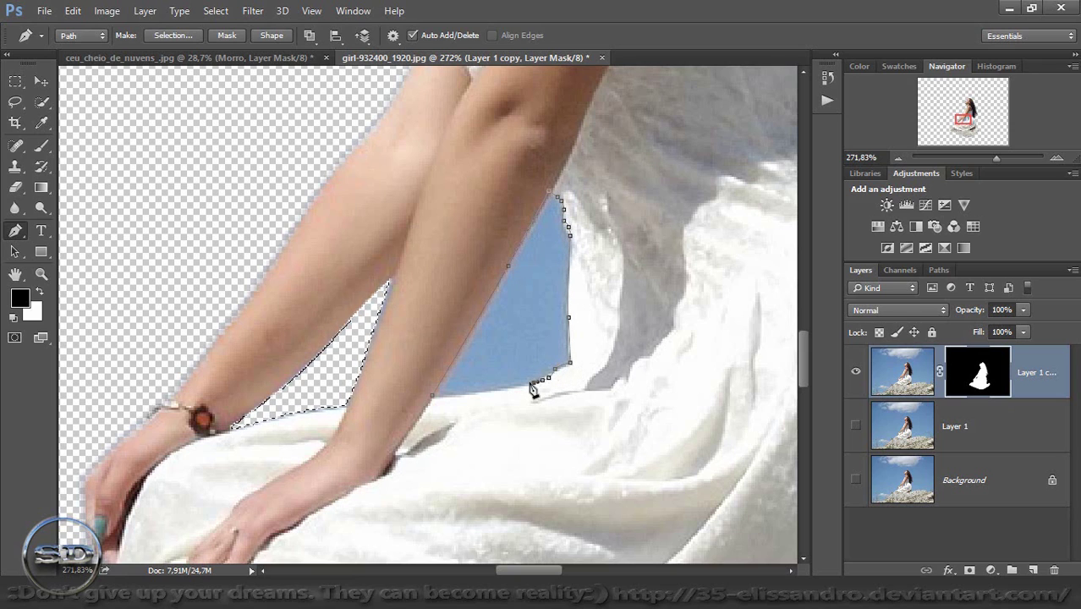
pyautogui.click(511, 388)
pyautogui.click(495, 392)
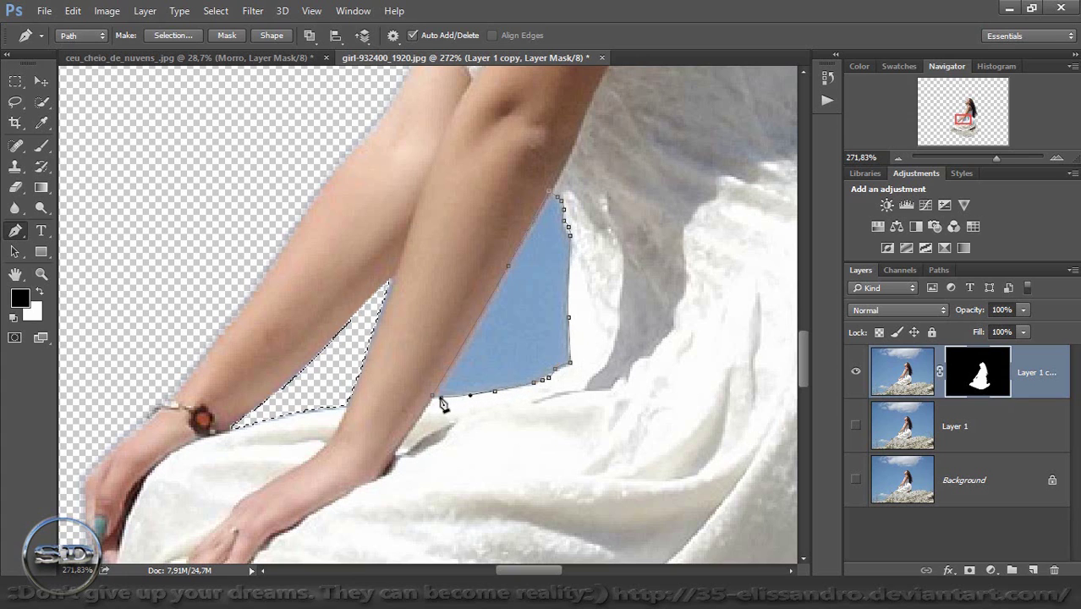
pyautogui.click(440, 396)
pyautogui.rightClick(502, 336)
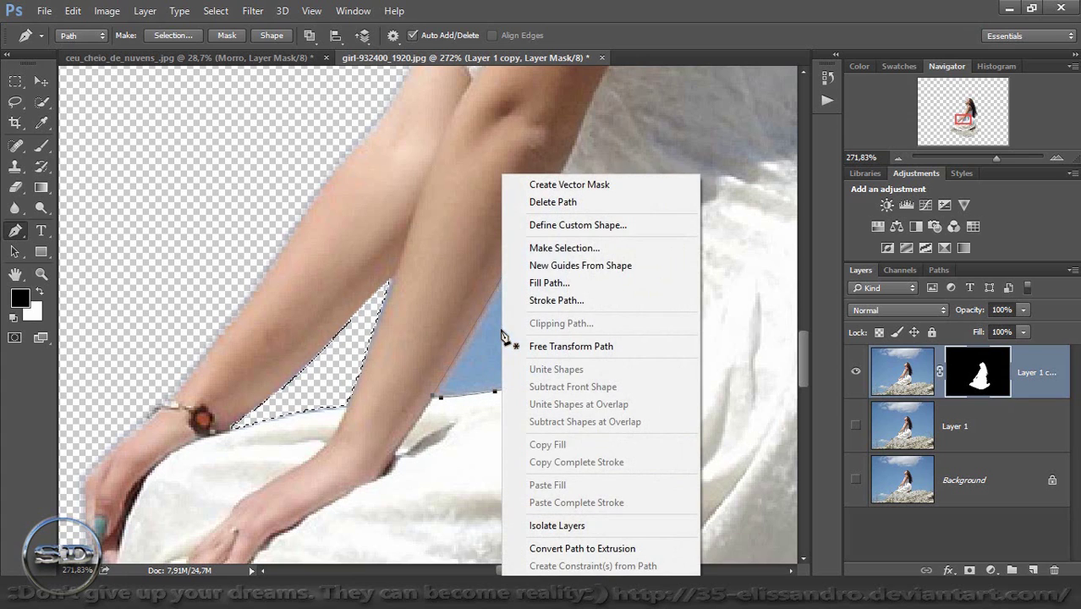
pyautogui.click(542, 248)
pyautogui.click(623, 164)
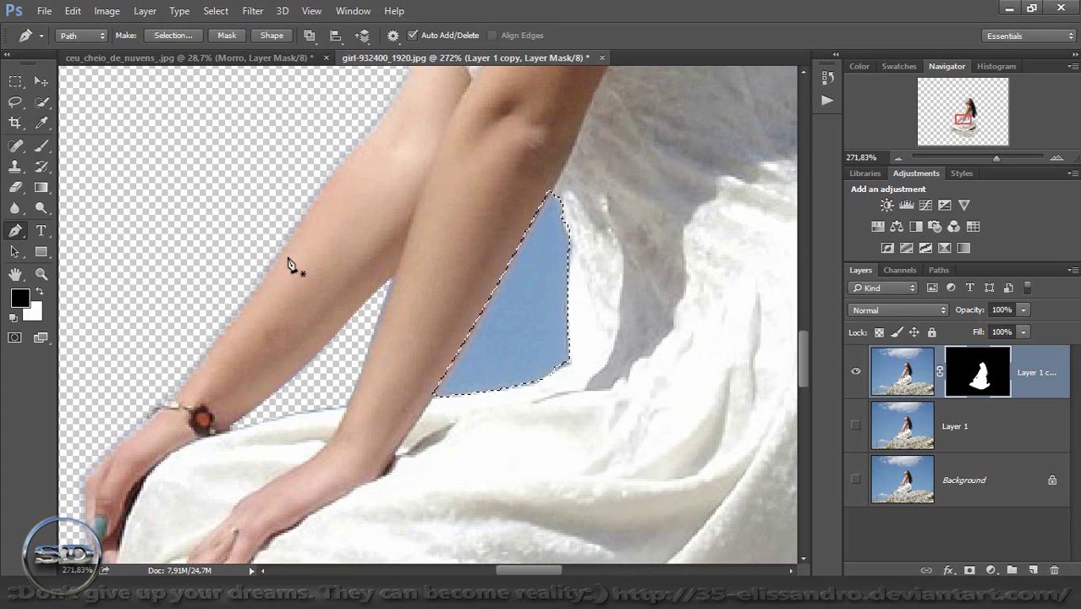
# Paint the selected sky black on the mask, deselect, and zoom out to the whole girl
pyautogui.click(37, 147)
pyautogui.moveTo(524, 279)
pyautogui.mouseDown()
pyautogui.moveTo(592, 210)
pyautogui.moveTo(567, 188)
pyautogui.moveTo(495, 416)
pyautogui.moveTo(468, 338)
pyautogui.mouseUp()
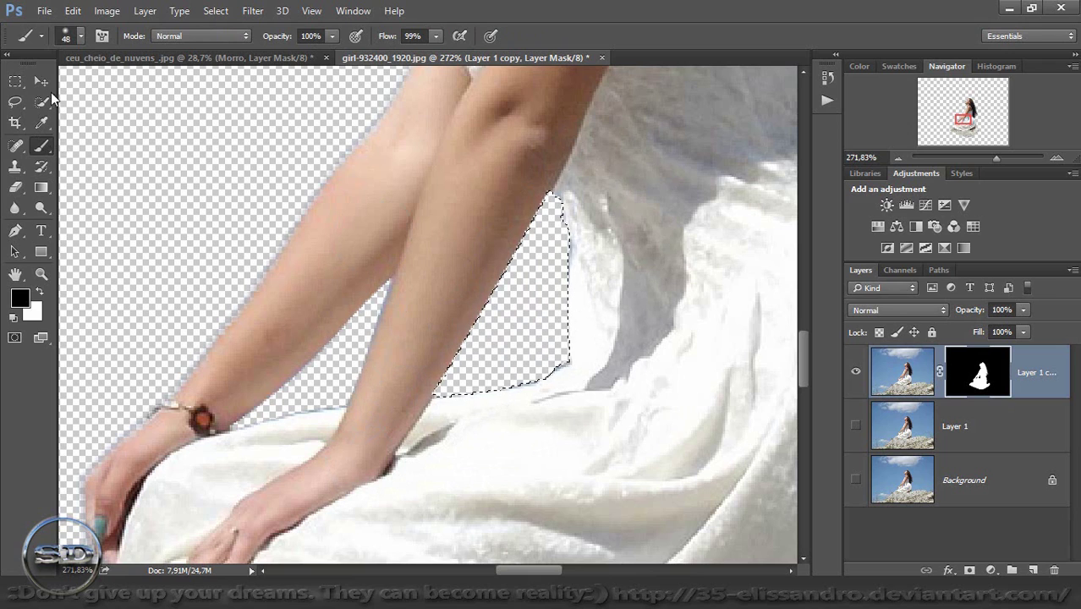
pyautogui.click(40, 82)
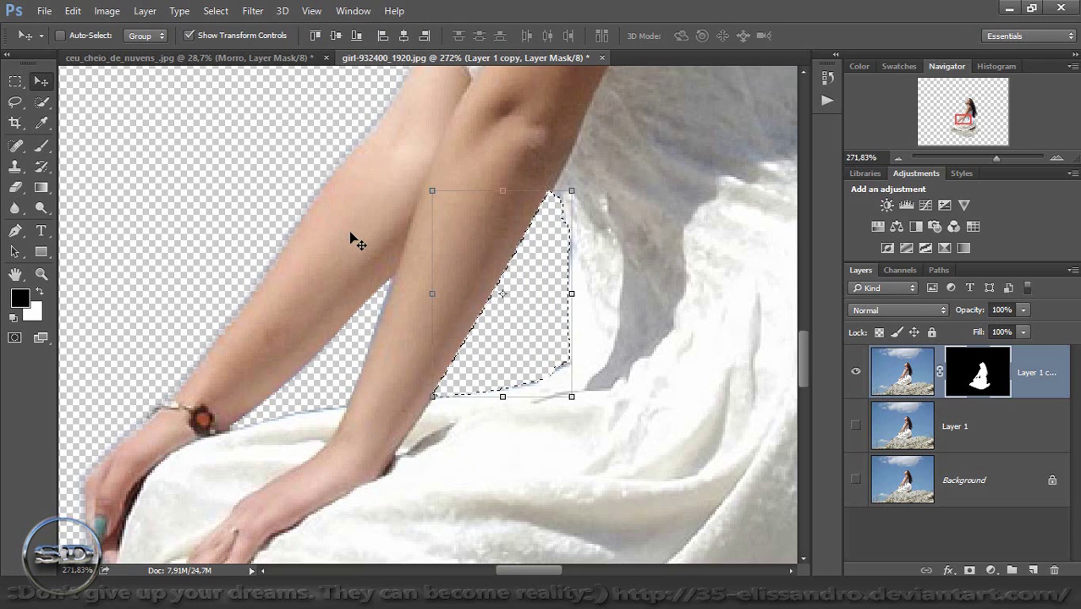
pyautogui.hotkey('ctrl', 'd')
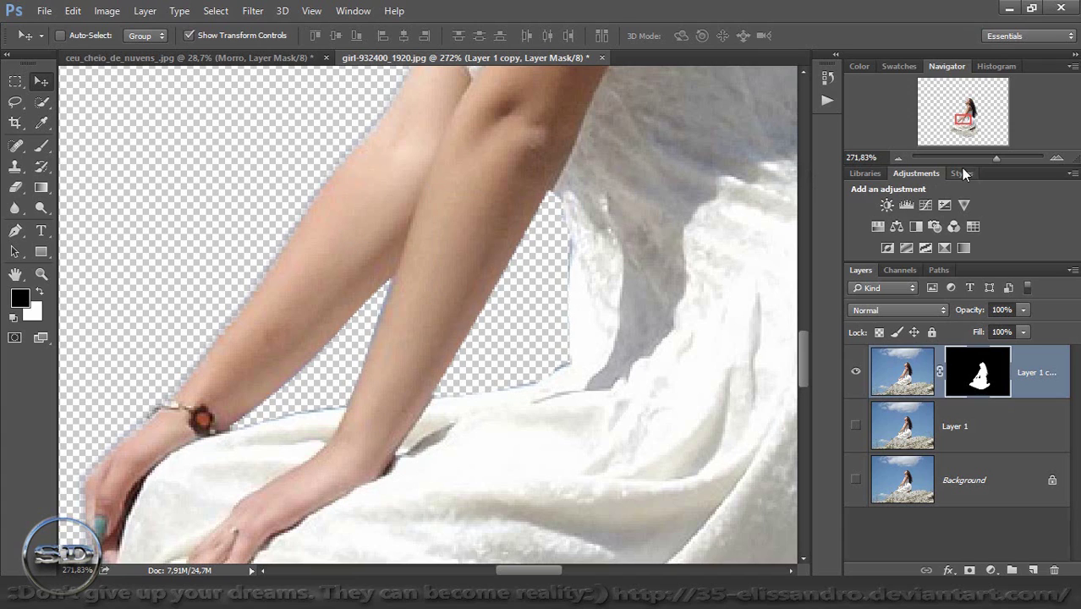
pyautogui.moveTo(996, 159); pyautogui.dragTo(970, 158)
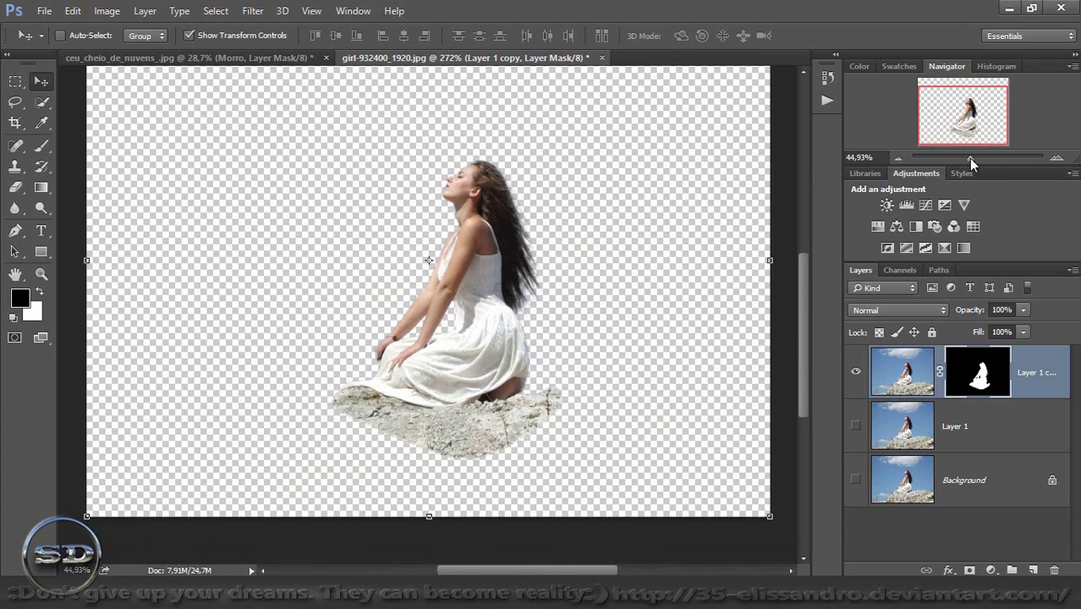
# Undo the first drop, then drag Layer 1 copy from girl-932400 above Brightness/Contrast 2
pyautogui.moveTo(465, 403)
pyautogui.mouseDown()
pyautogui.moveTo(164, 66)
pyautogui.moveTo(590, 258)
pyautogui.mouseUp()
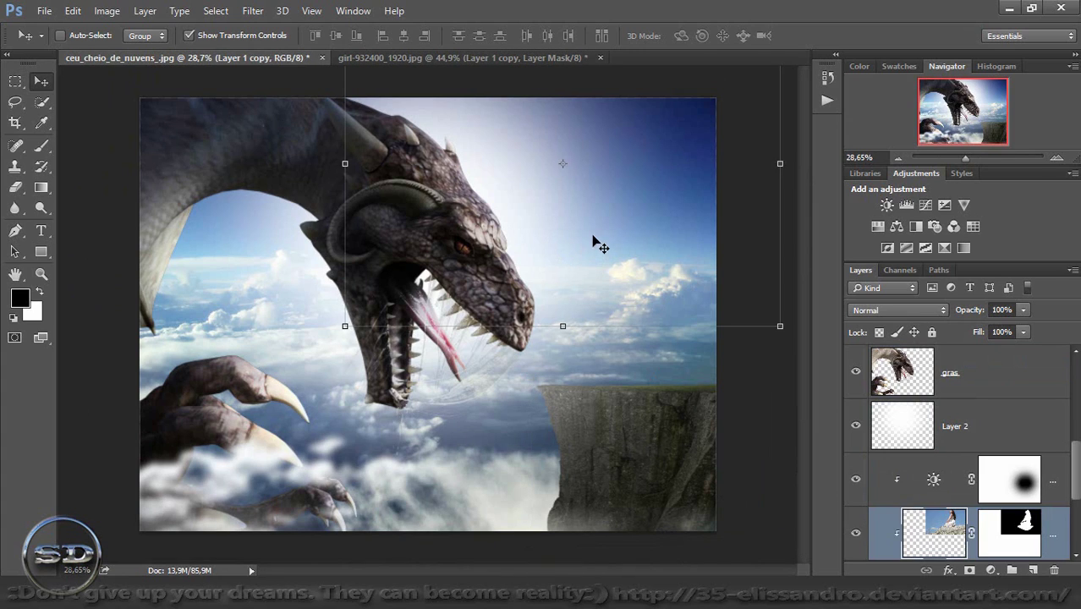
pyautogui.hotkey('ctrl', 'z')
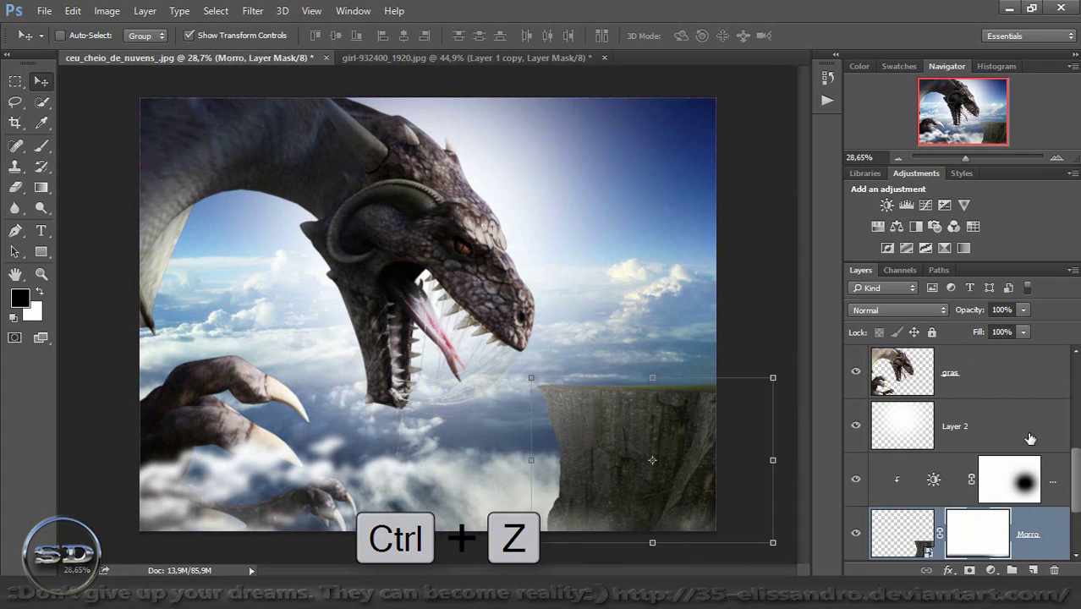
pyautogui.click(1028, 500)
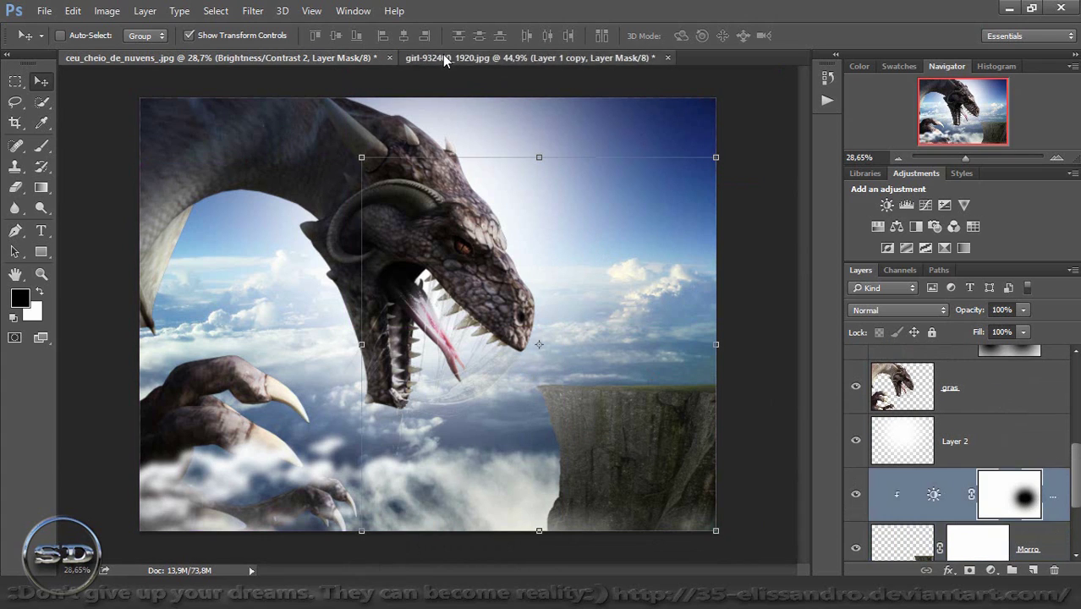
pyautogui.click(525, 57)
pyautogui.moveTo(470, 258)
pyautogui.mouseDown()
pyautogui.moveTo(286, 131)
pyautogui.moveTo(207, 59)
pyautogui.moveTo(515, 260)
pyautogui.mouseUp()
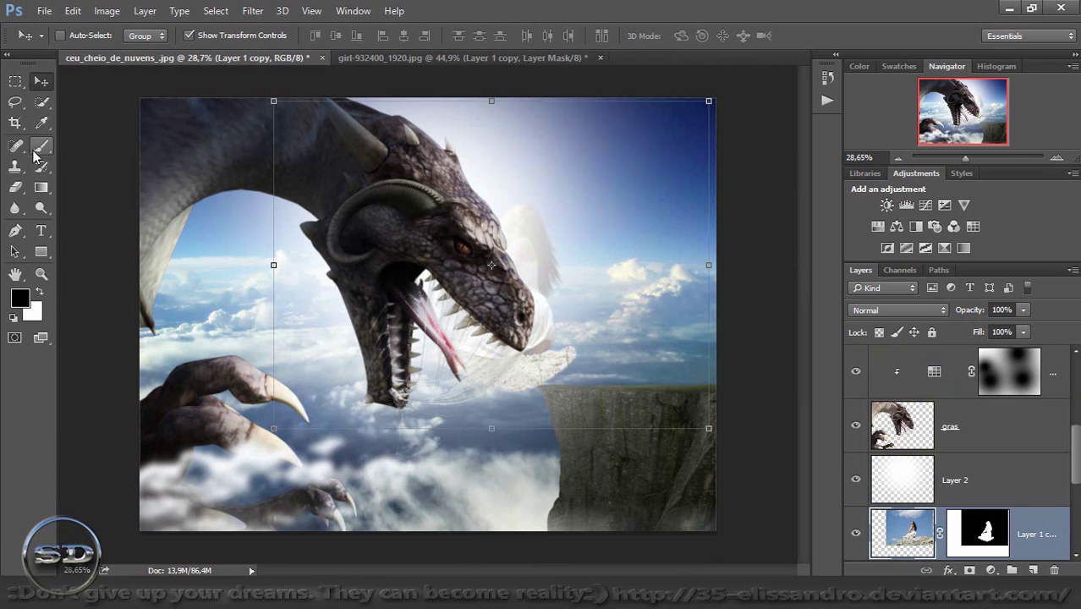
# Scale the girl cutout down with linked proportions
pyautogui.moveTo(272, 101); pyautogui.dragTo(501, 243)
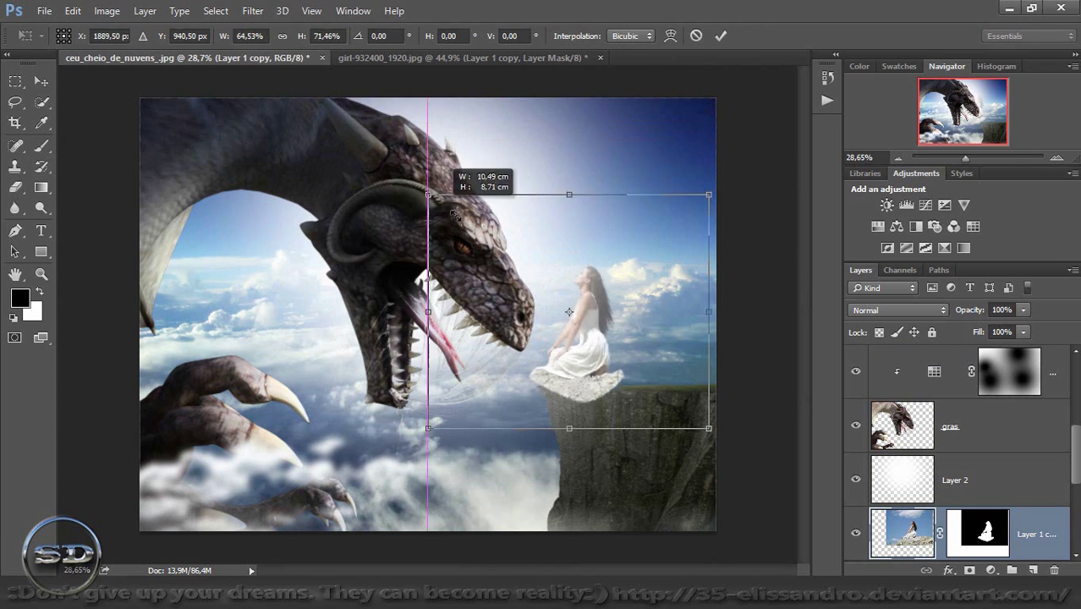
pyautogui.click(282, 36)
pyautogui.moveTo(968, 156); pyautogui.dragTo(986, 158)
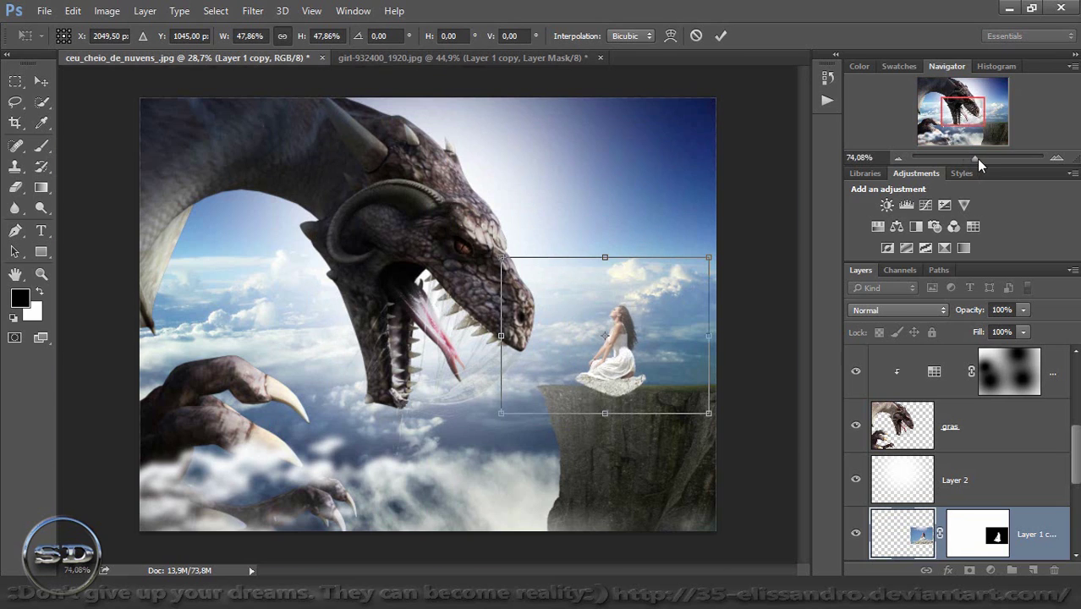
pyautogui.moveTo(965, 109); pyautogui.dragTo(1004, 112)
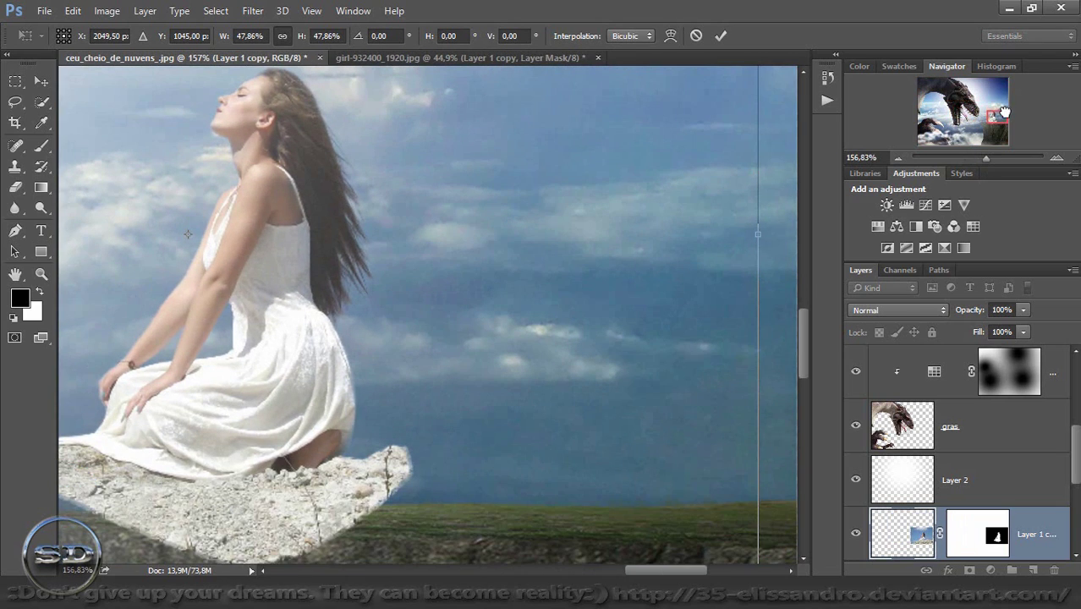
pyautogui.moveTo(984, 158); pyautogui.dragTo(979, 158)
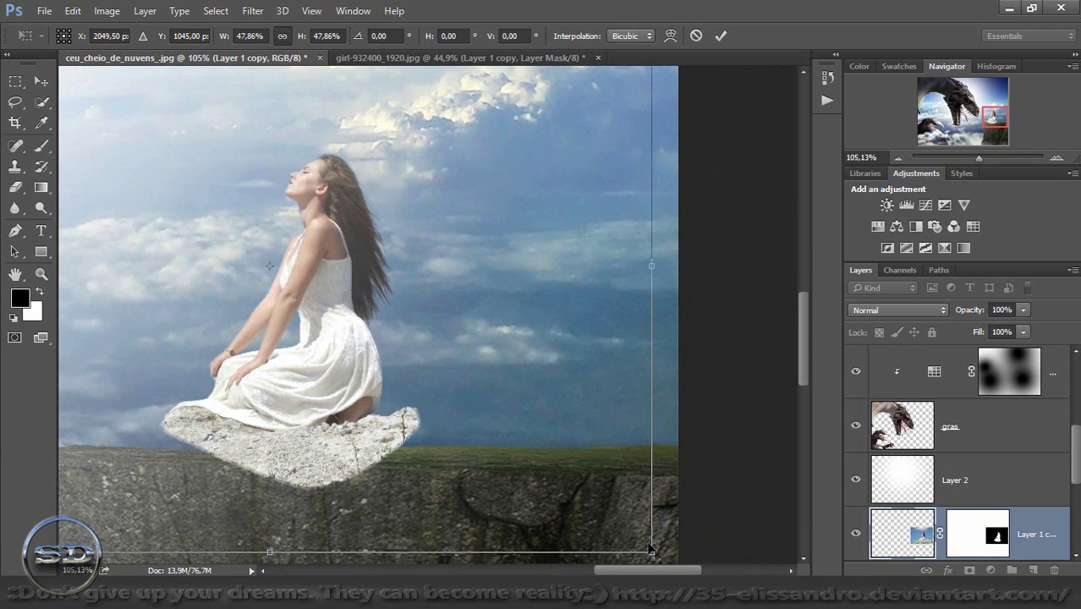
pyautogui.moveTo(650, 552); pyautogui.dragTo(454, 404)
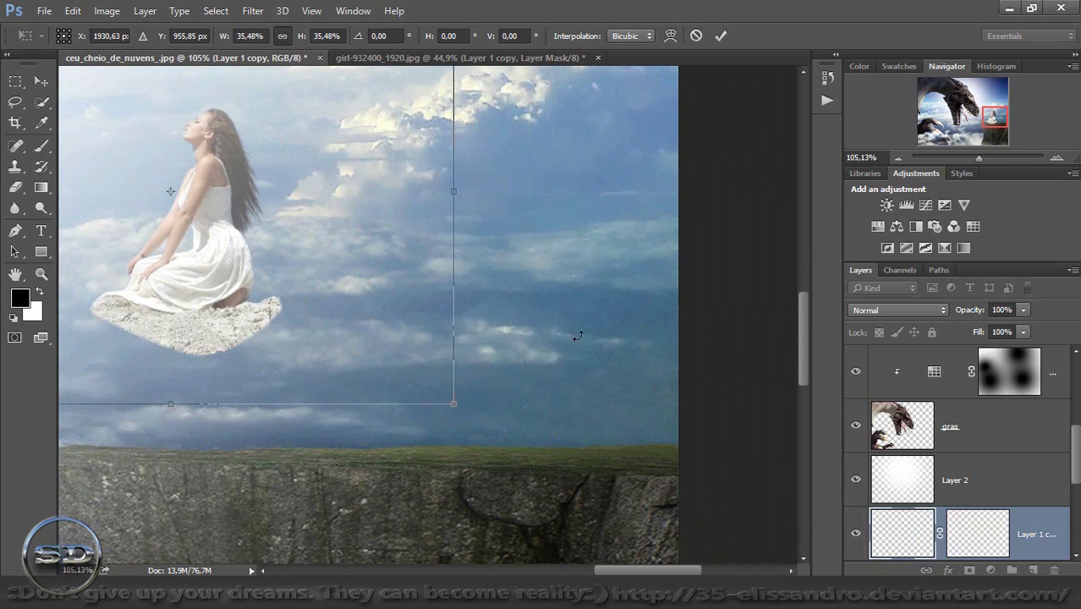
# Place the girl kneeling on the cliff ledge at about 30.43% and apply the transform
pyautogui.moveTo(990, 123); pyautogui.dragTo(977, 121)
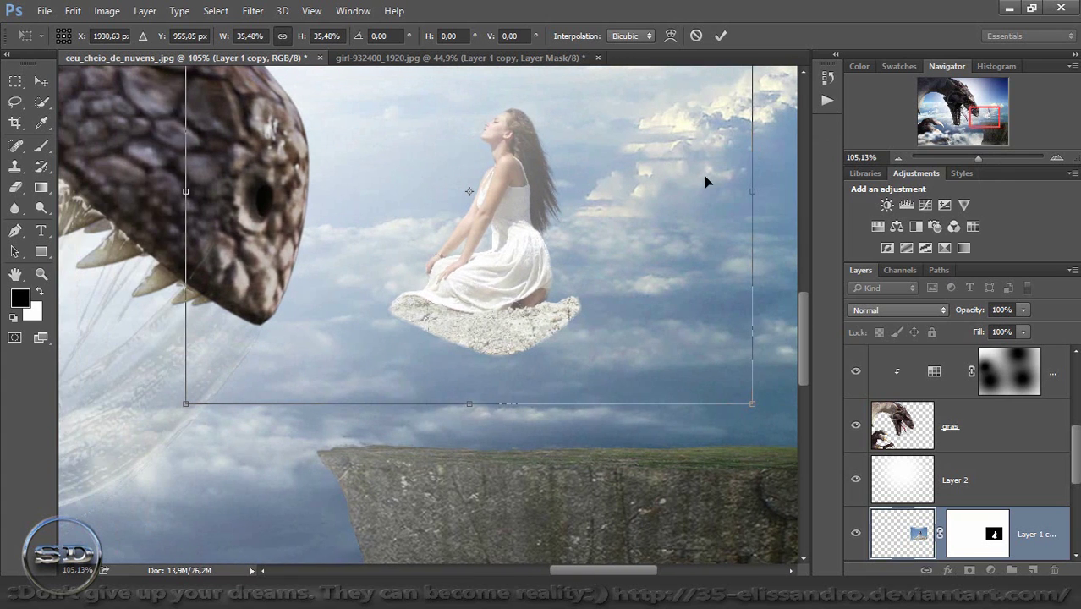
pyautogui.moveTo(636, 216); pyautogui.dragTo(573, 339)
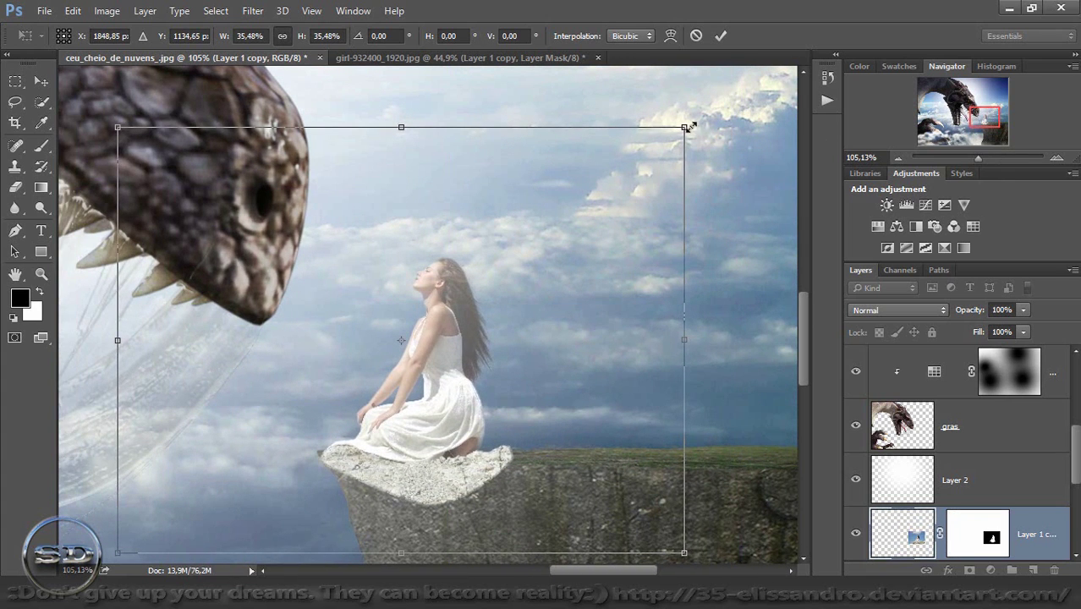
pyautogui.moveTo(679, 134); pyautogui.dragTo(605, 180)
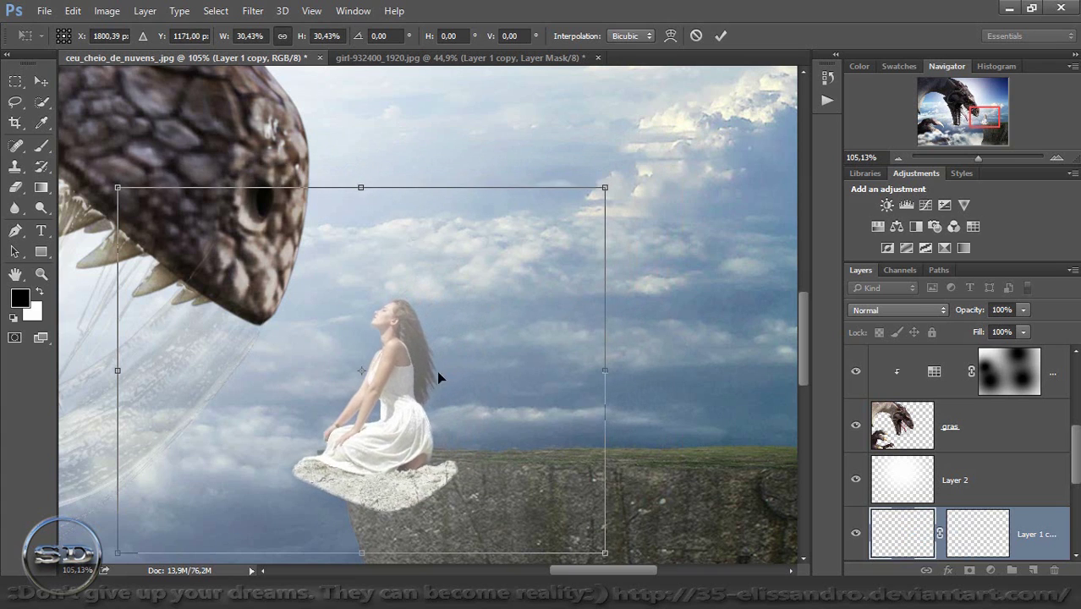
pyautogui.moveTo(455, 363); pyautogui.dragTo(462, 362)
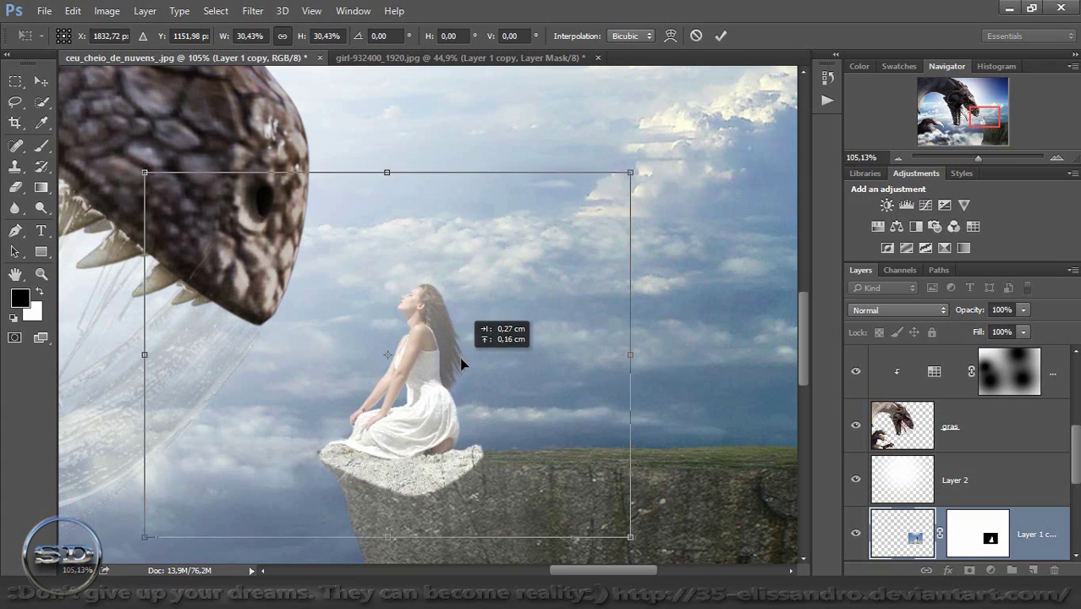
pyautogui.moveTo(459, 362); pyautogui.dragTo(459, 362)
pyautogui.click(42, 146)
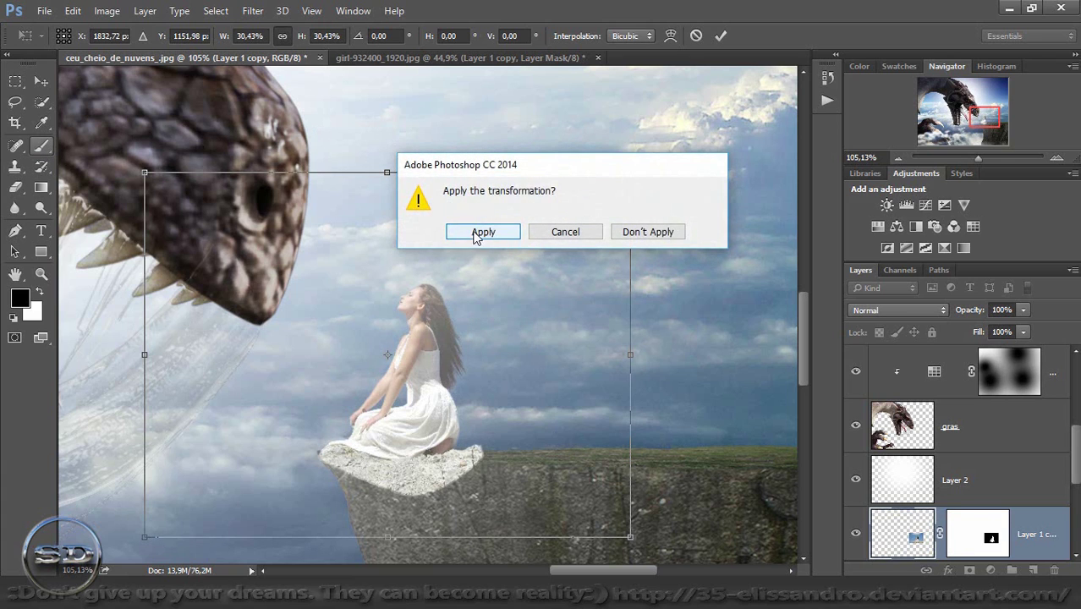
pyautogui.click(475, 236)
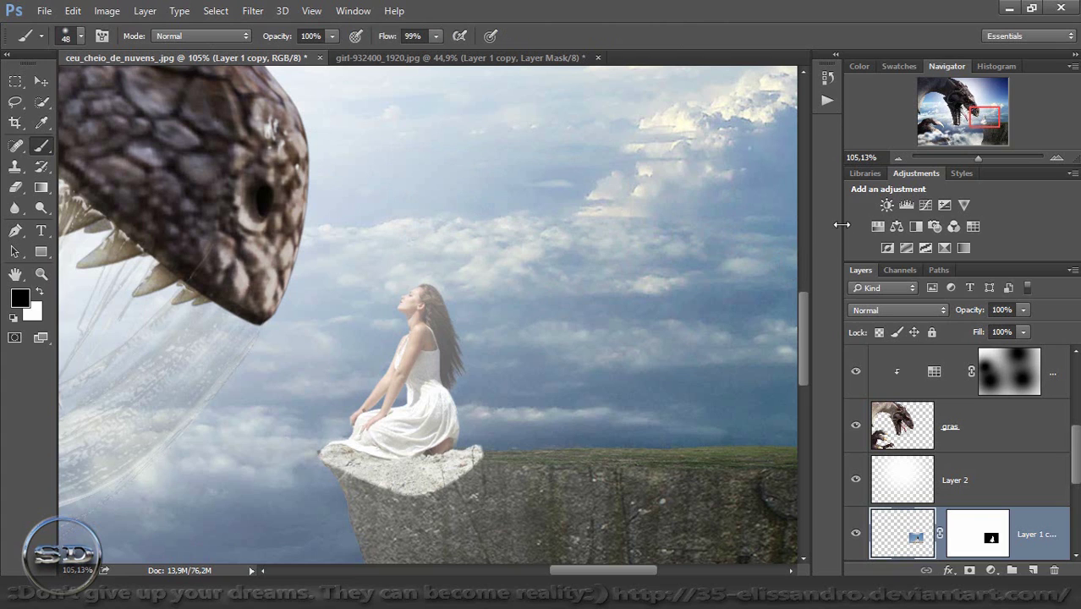
# Add a Brightness/Contrast layer clipped to the girl, darkening her with contrast 40
pyautogui.click(886, 206)
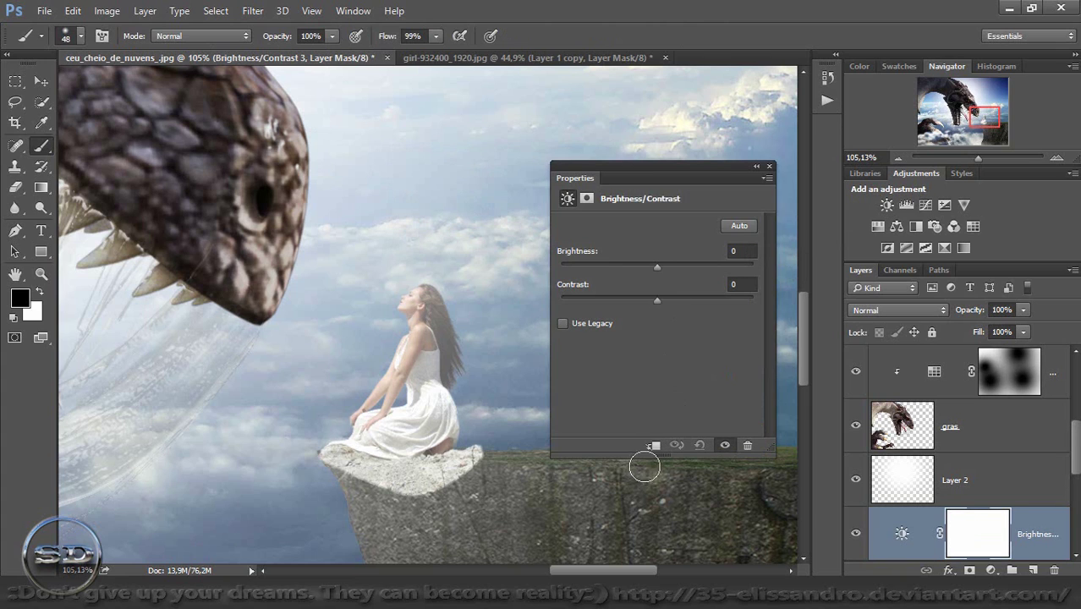
pyautogui.click(653, 446)
pyautogui.moveTo(652, 265); pyautogui.dragTo(572, 270)
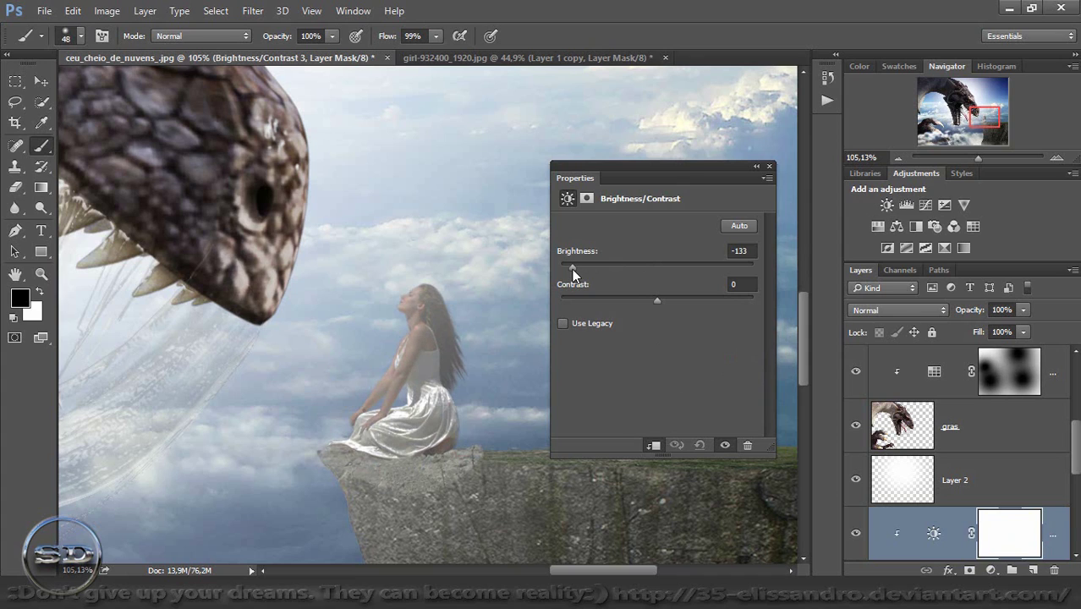
pyautogui.moveTo(657, 300); pyautogui.dragTo(694, 302)
pyautogui.click(770, 166)
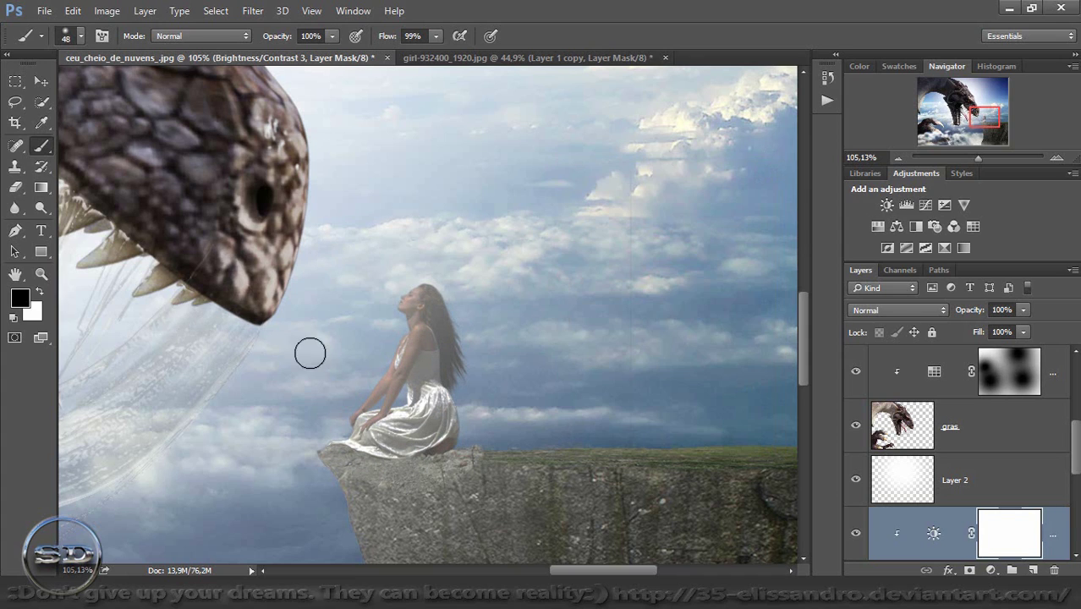
pyautogui.moveTo(322, 356)
pyautogui.mouseDown()
pyautogui.moveTo(391, 355)
pyautogui.moveTo(314, 411)
pyautogui.moveTo(321, 422)
pyautogui.moveTo(326, 386)
pyautogui.moveTo(398, 373)
pyautogui.mouseUp()
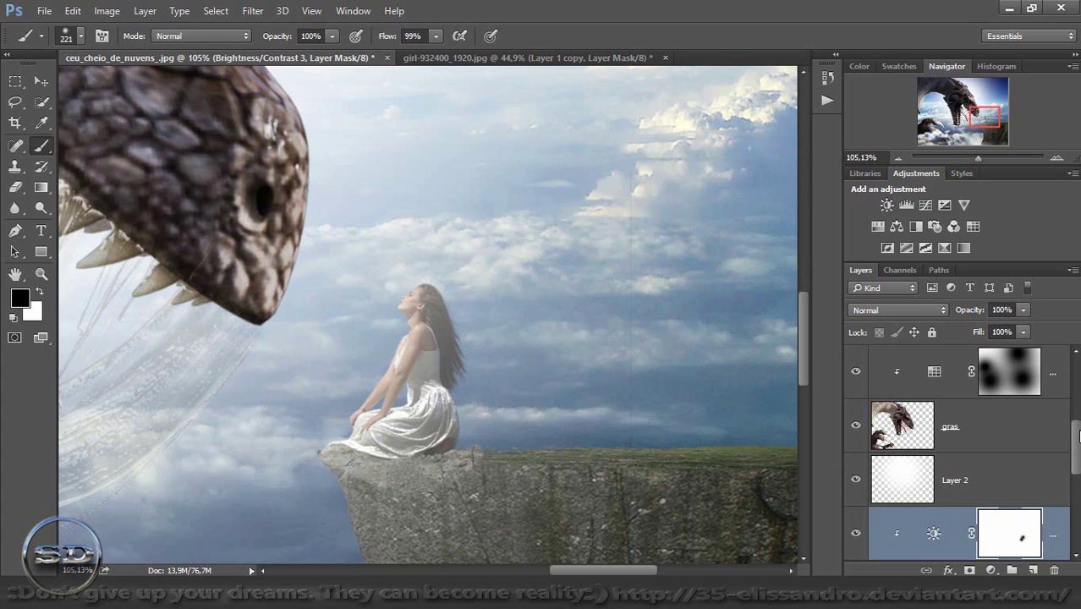
pyautogui.moveTo(1077, 435); pyautogui.dragTo(1077, 469)
# Add a clipped Hue/Saturation adjustment above Layer 1 copy with Saturation -32
pyautogui.click(899, 473)
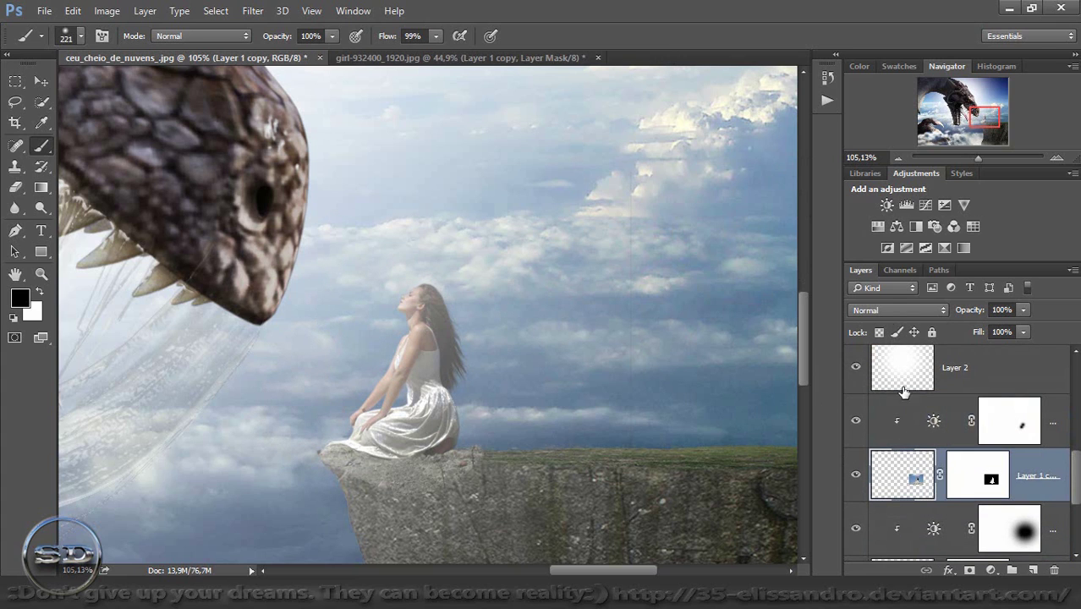
pyautogui.click(880, 228)
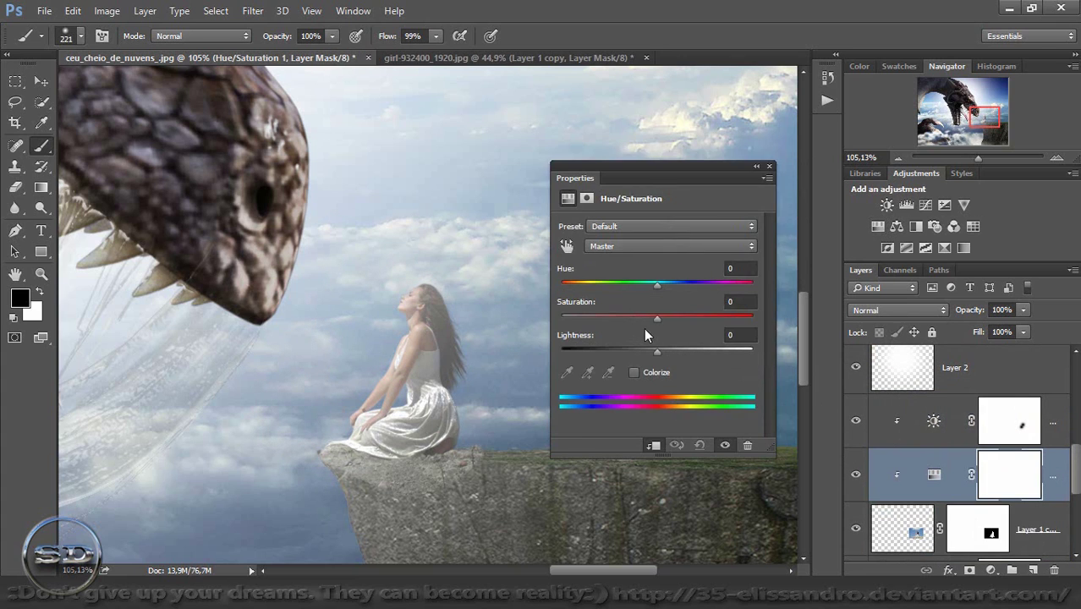
pyautogui.moveTo(657, 318); pyautogui.dragTo(625, 316)
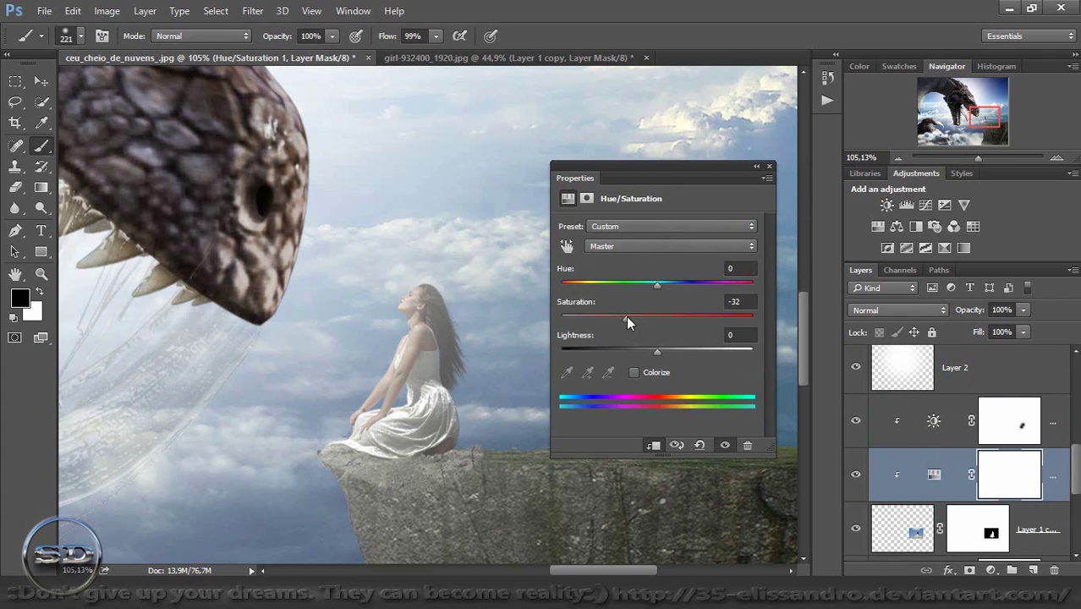
pyautogui.click(770, 167)
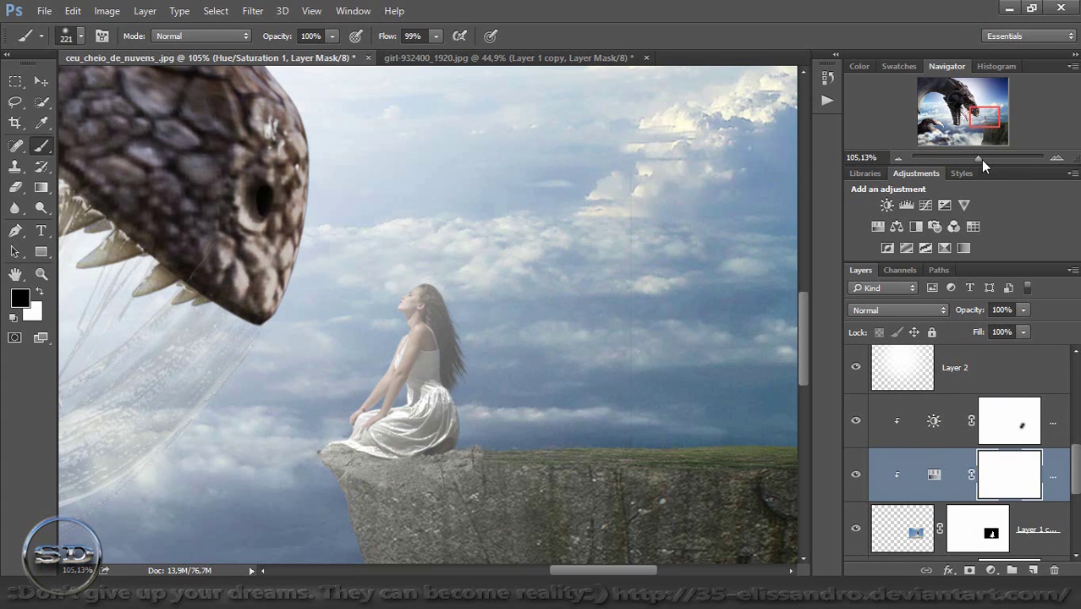
pyautogui.moveTo(979, 158)
pyautogui.mouseDown()
pyautogui.moveTo(990, 159)
pyautogui.moveTo(981, 125)
pyautogui.mouseUp()
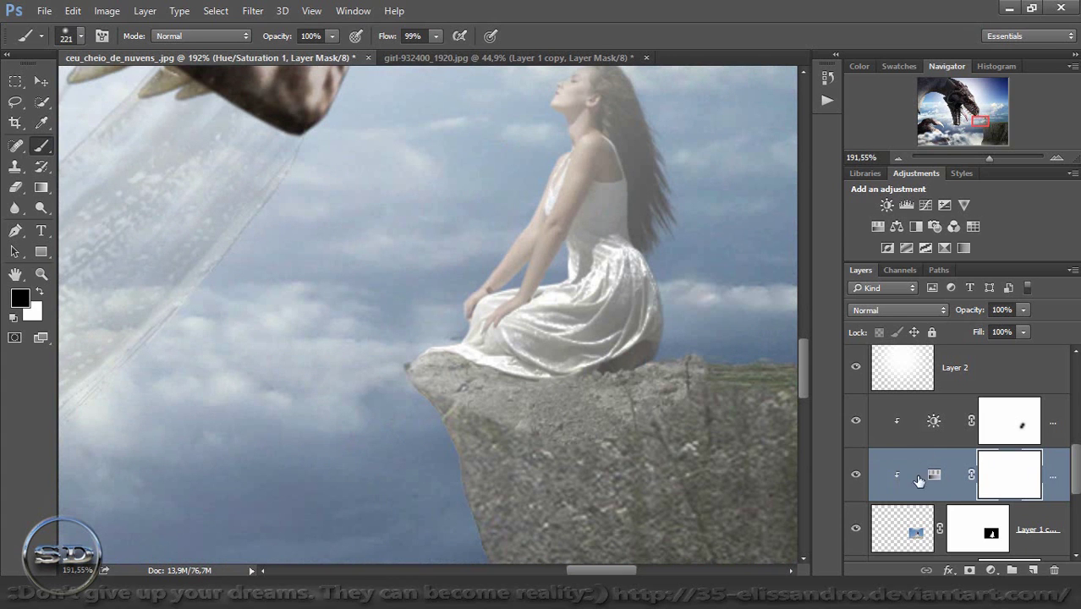
# Touch up the girl's mask near the rock with a small brush, then review her placement
pyautogui.click(969, 526)
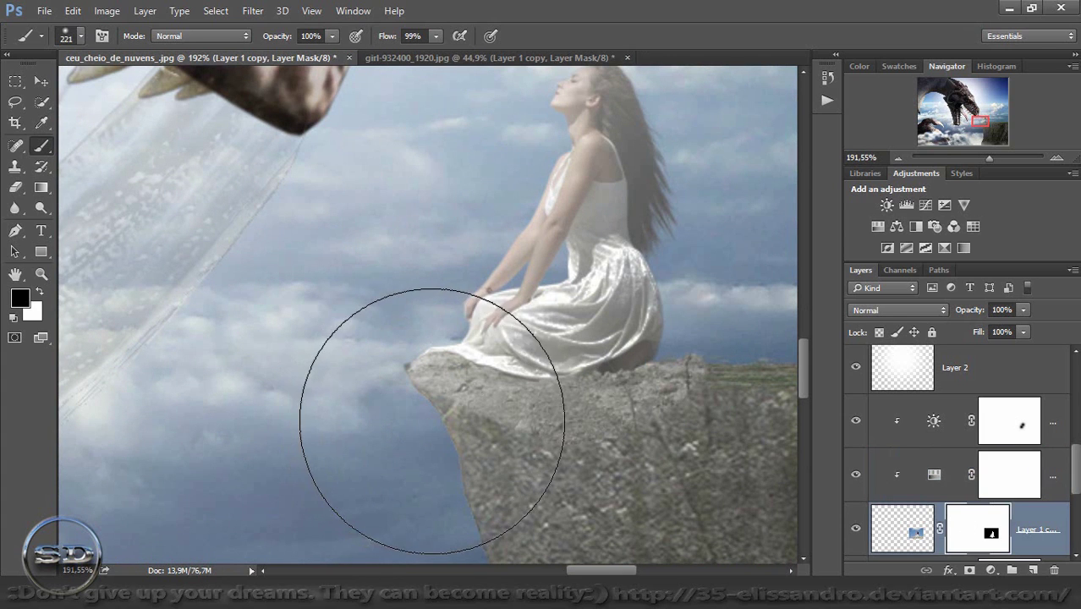
pyautogui.moveTo(429, 423)
pyautogui.mouseDown()
pyautogui.moveTo(286, 409)
pyautogui.moveTo(294, 405)
pyautogui.mouseUp()
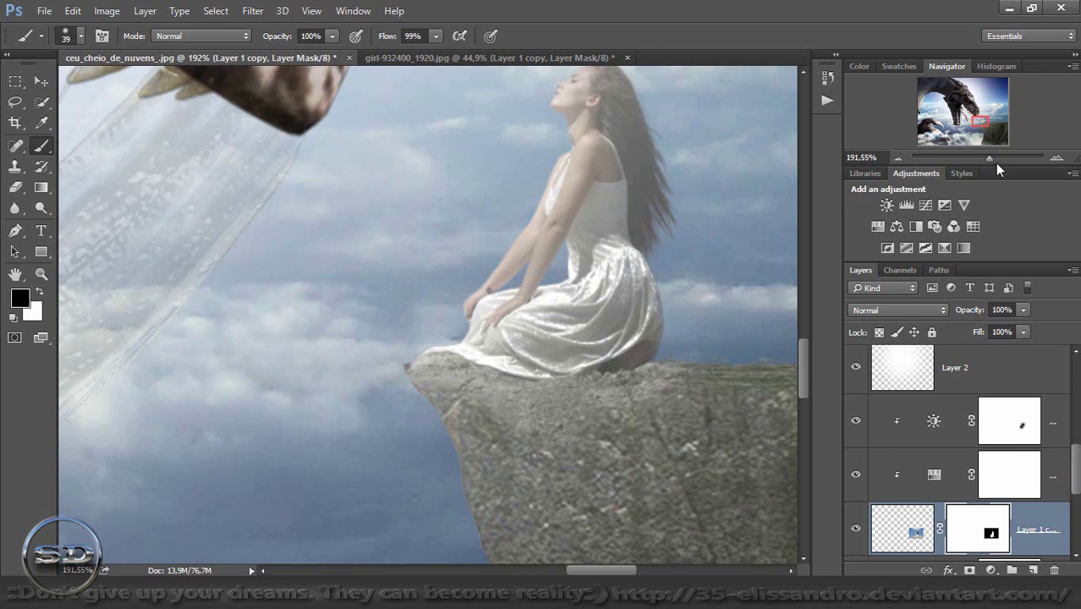
pyautogui.moveTo(994, 160); pyautogui.dragTo(964, 156)
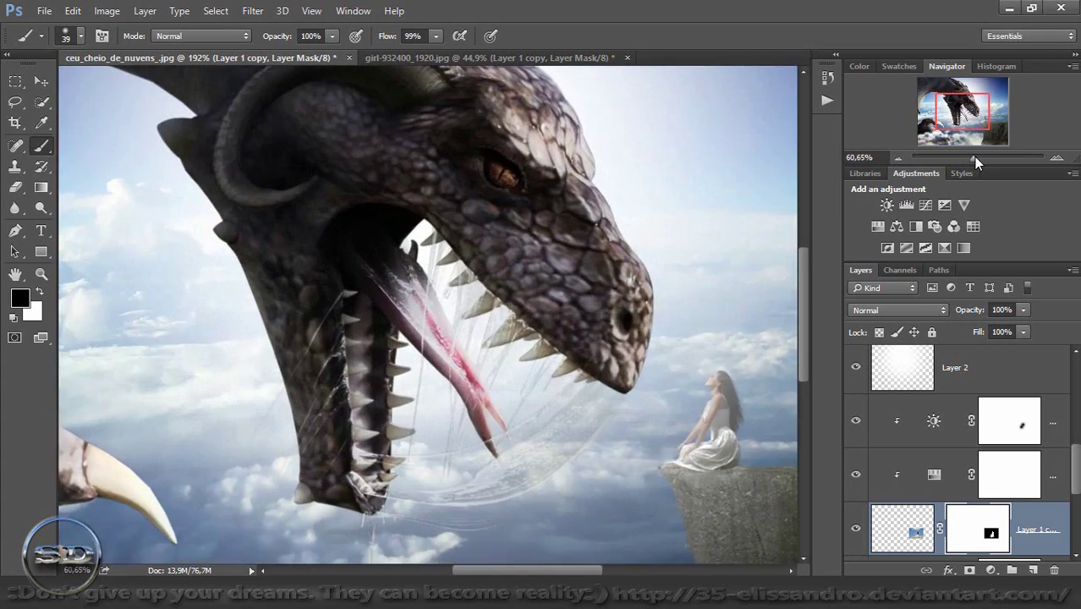
pyautogui.moveTo(962, 155); pyautogui.dragTo(972, 157)
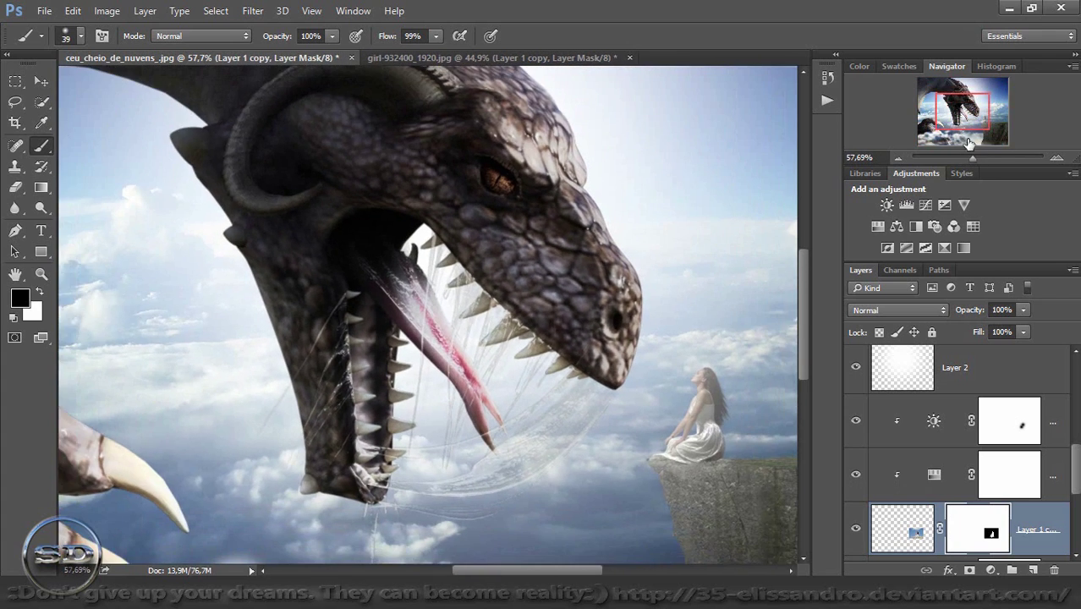
pyautogui.moveTo(965, 105); pyautogui.dragTo(972, 110)
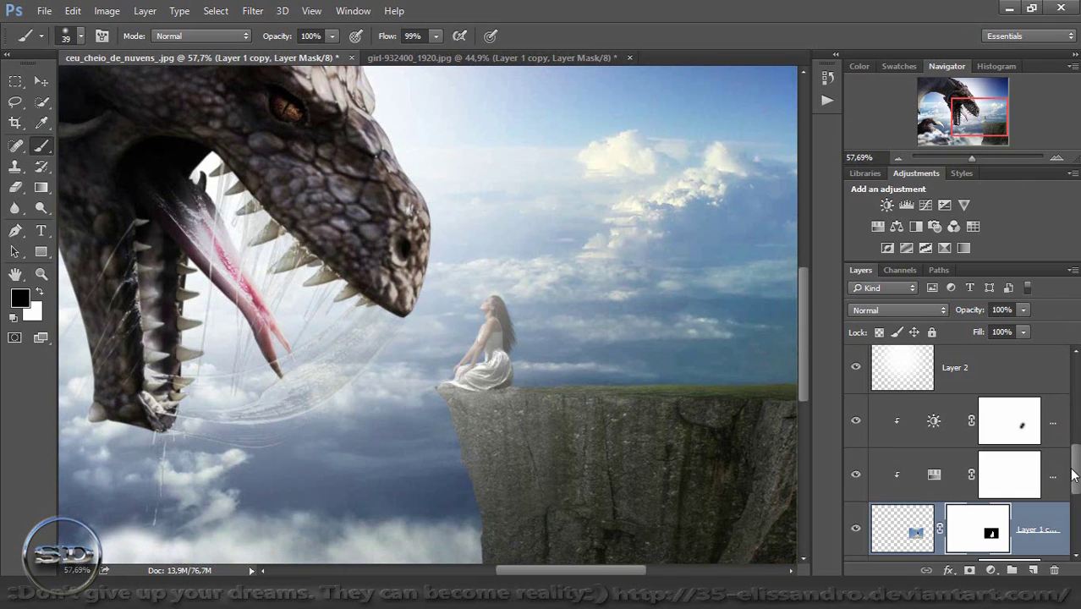
pyautogui.moveTo(1073, 476); pyautogui.dragTo(1073, 331)
pyautogui.click(1023, 332)
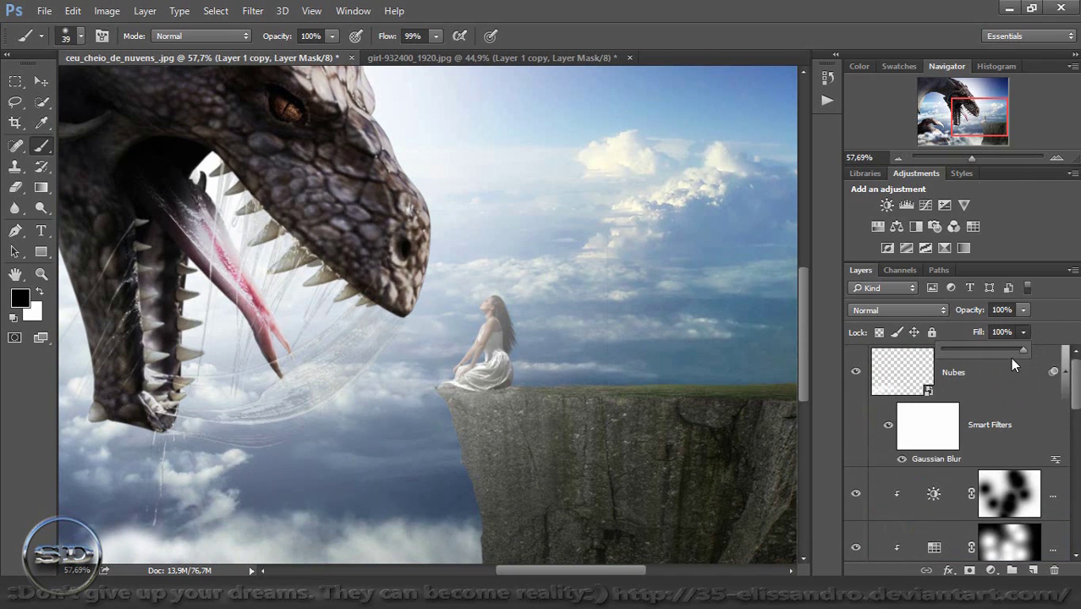
# Place the smoke image above Nubes, shrunk proportionally over the dragon's mouth
pyautogui.click(1012, 367)
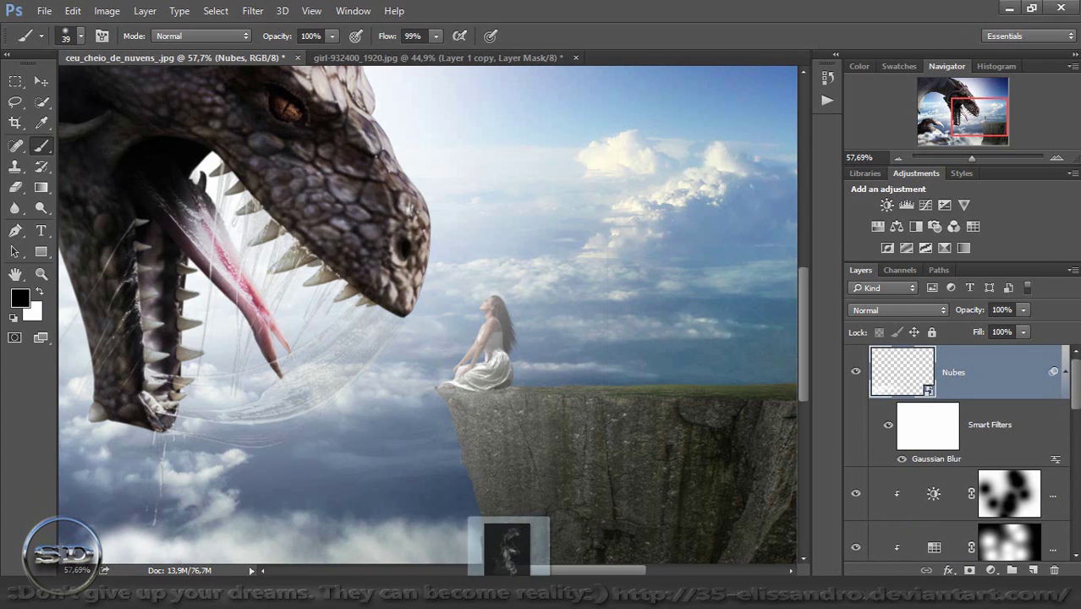
pyautogui.moveTo(615, 468); pyautogui.dragTo(482, 457)
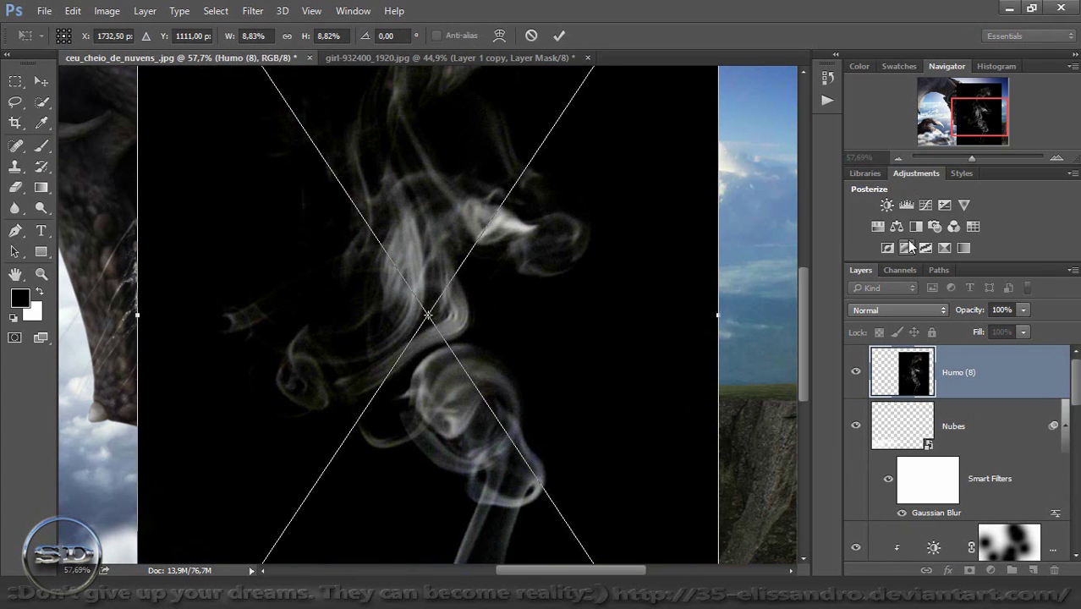
pyautogui.moveTo(973, 158); pyautogui.dragTo(966, 158)
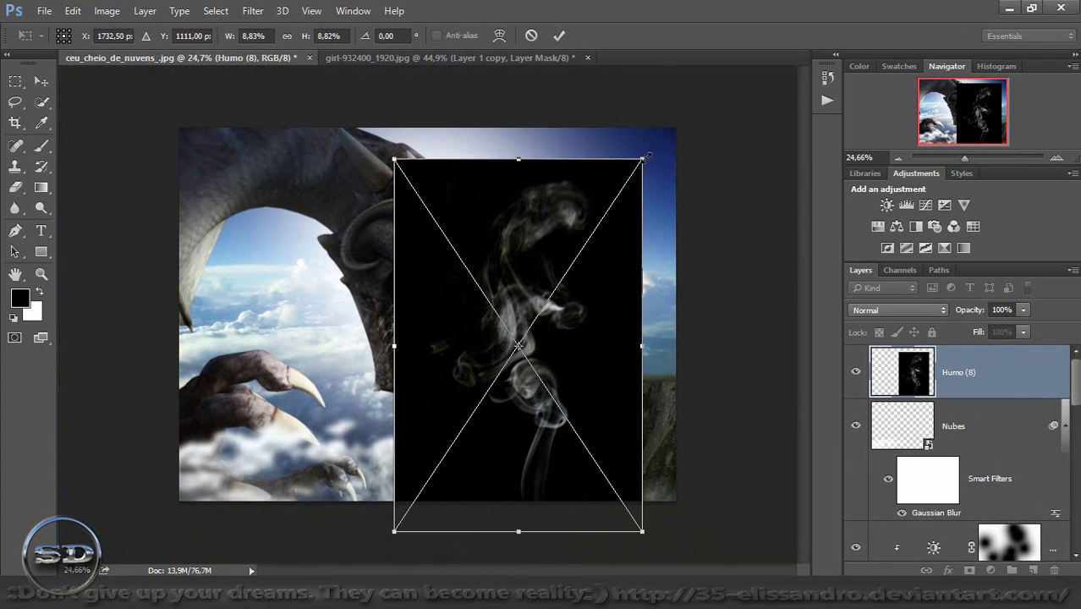
pyautogui.moveTo(643, 159); pyautogui.dragTo(536, 288)
pyautogui.moveTo(507, 373); pyautogui.dragTo(522, 272)
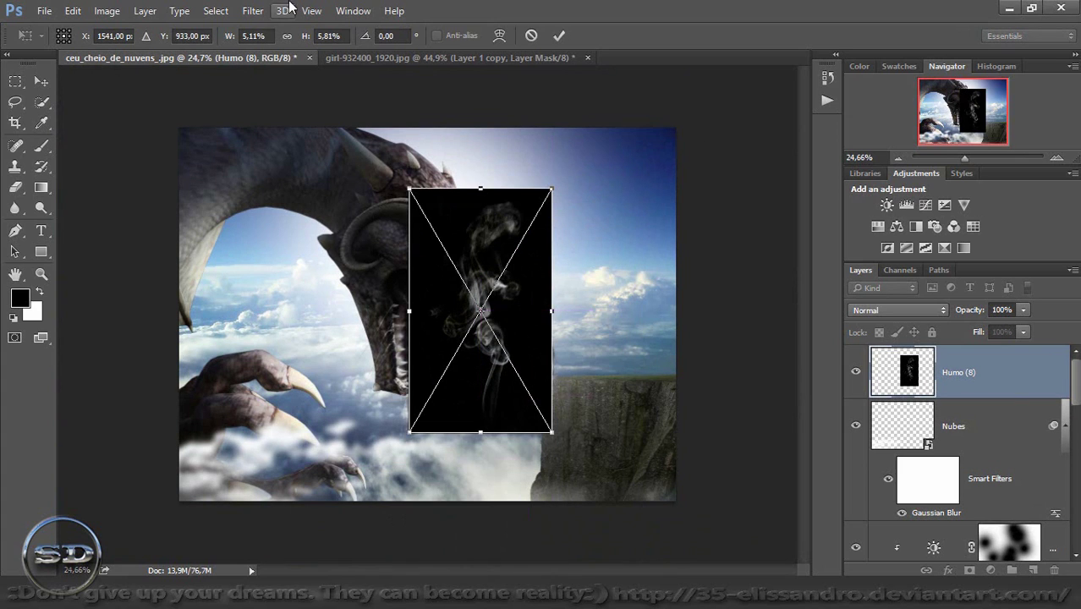
pyautogui.click(287, 36)
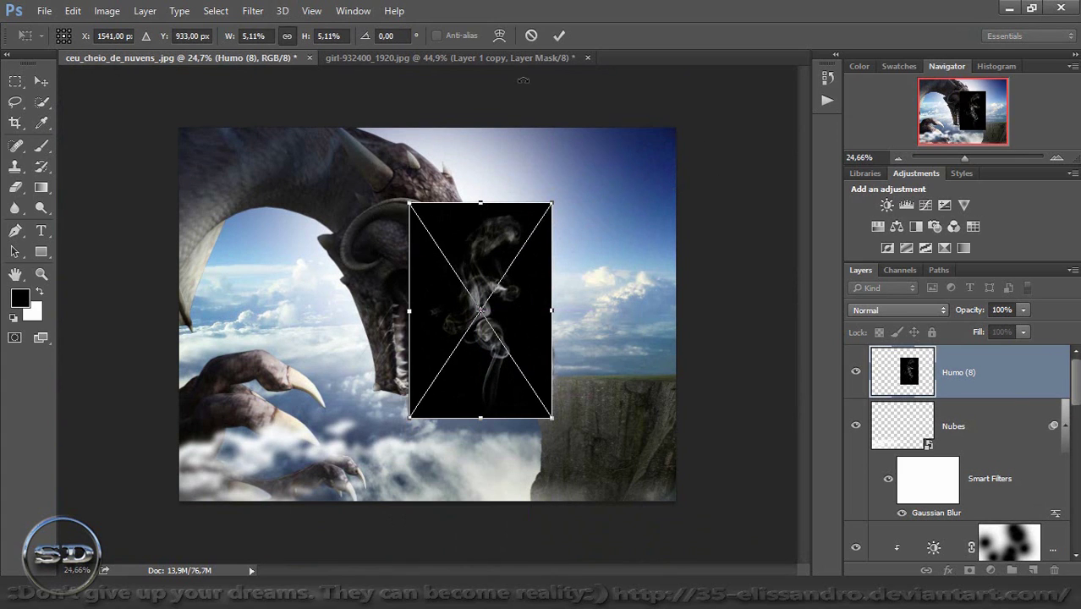
pyautogui.press('b')
# Mask Humo (8)'s edges with a 323 px brush and set its blend mode to Screen
pyautogui.click(560, 36)
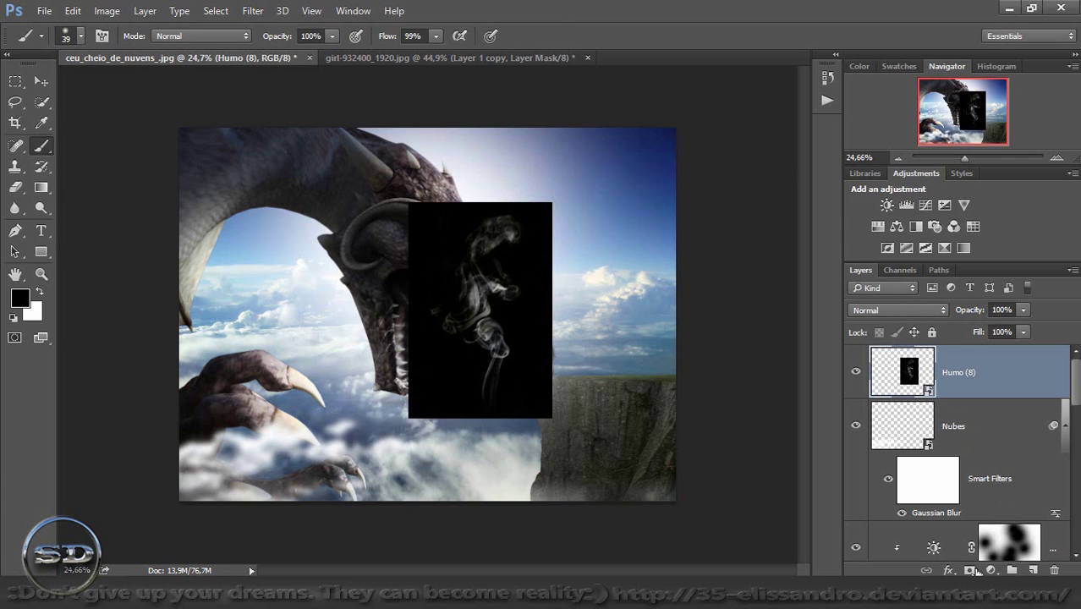
pyautogui.click(969, 570)
pyautogui.moveTo(512, 364)
pyautogui.mouseDown()
pyautogui.moveTo(555, 379)
pyautogui.moveTo(420, 201)
pyautogui.moveTo(393, 258)
pyautogui.moveTo(411, 391)
pyautogui.moveTo(440, 419)
pyautogui.moveTo(540, 420)
pyautogui.moveTo(504, 440)
pyautogui.moveTo(478, 430)
pyautogui.moveTo(555, 436)
pyautogui.moveTo(555, 254)
pyautogui.moveTo(541, 177)
pyautogui.moveTo(398, 193)
pyautogui.moveTo(412, 347)
pyautogui.moveTo(405, 423)
pyautogui.mouseUp()
pyautogui.click(900, 311)
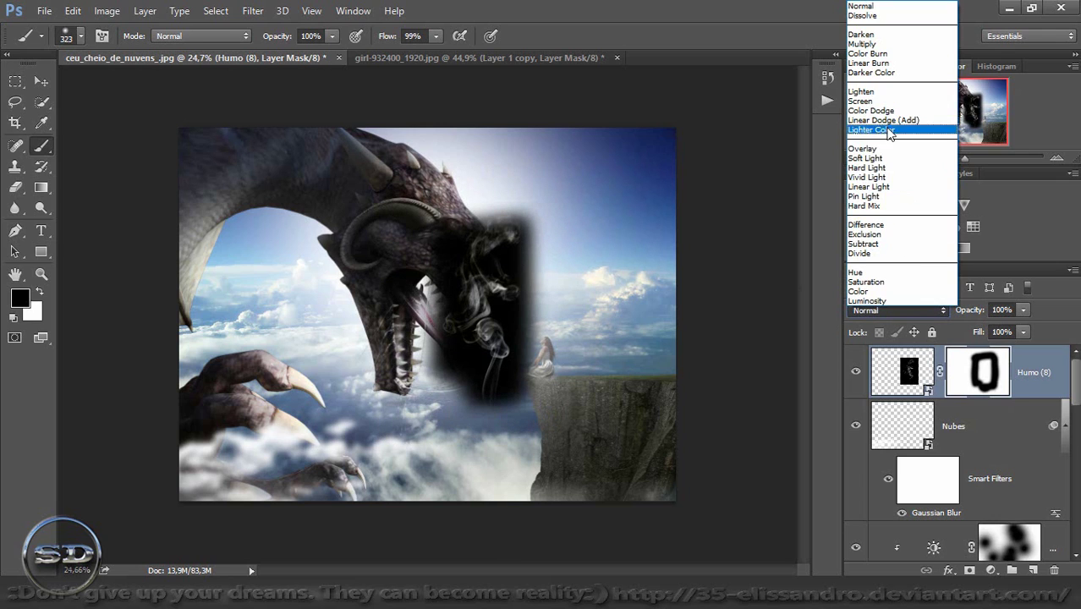
pyautogui.click(879, 112)
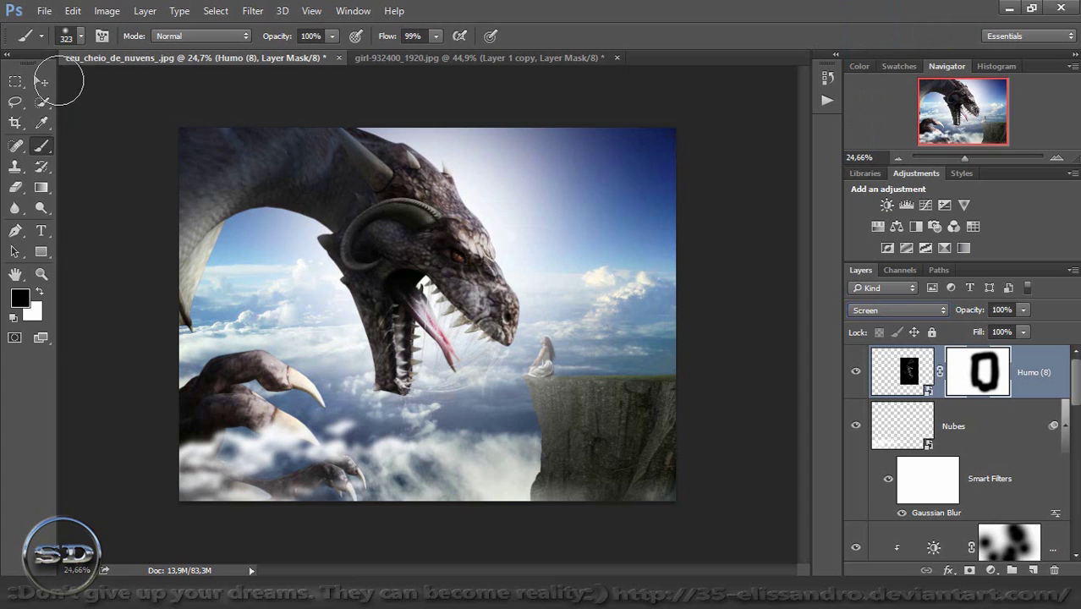
# Rotate the Humo (8) smoke about 144°, scale it to 57% by 37%, and move it beside the girl
pyautogui.press('v')
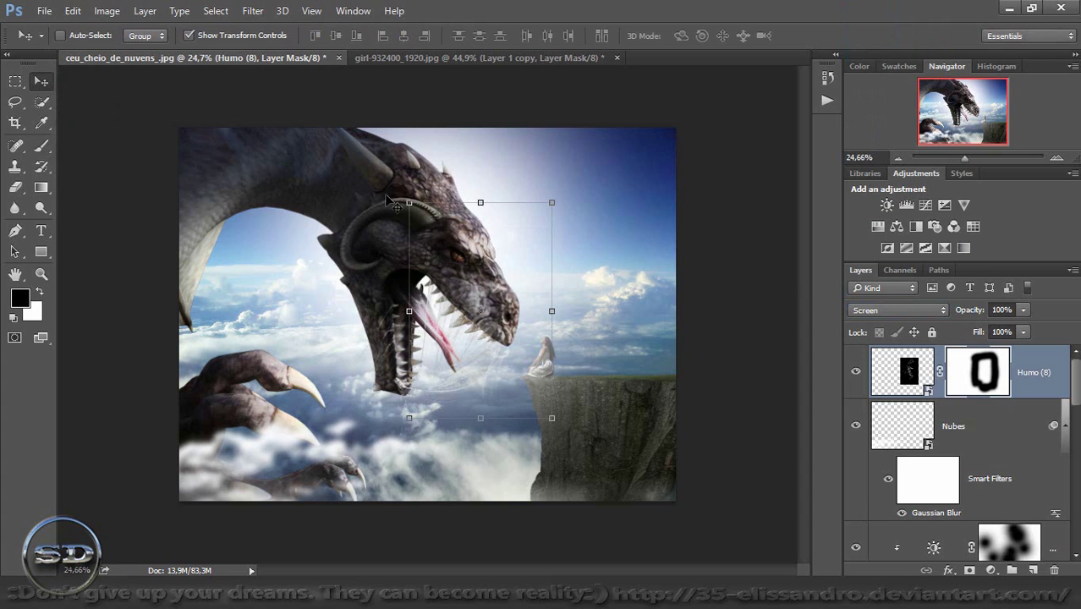
pyautogui.moveTo(397, 199)
pyautogui.mouseDown()
pyautogui.moveTo(483, 161)
pyautogui.moveTo(717, 348)
pyautogui.moveTo(722, 330)
pyautogui.mouseUp()
pyautogui.moveTo(967, 161); pyautogui.dragTo(968, 163)
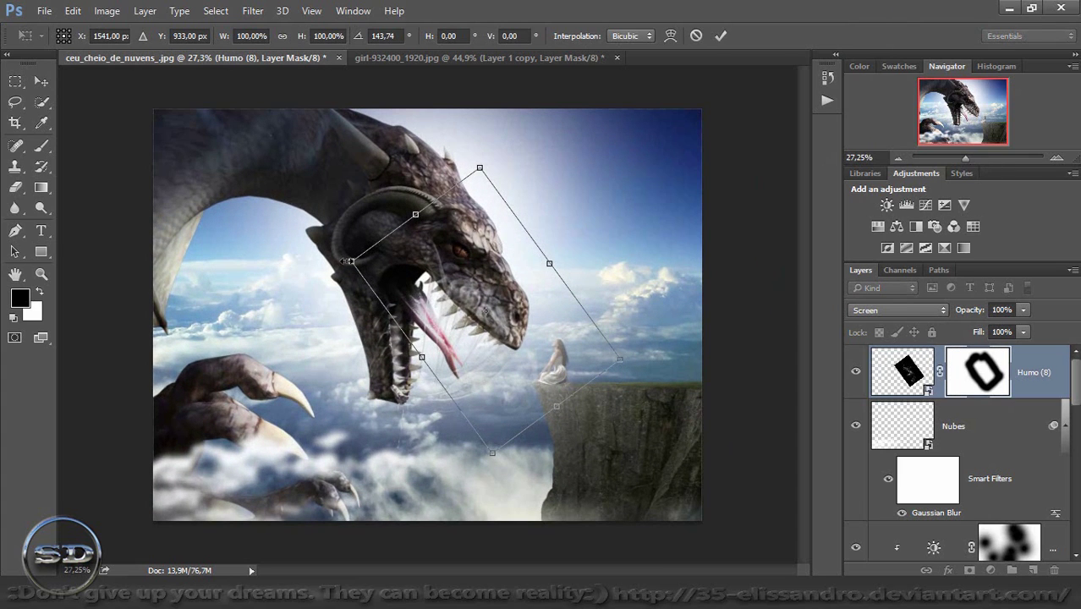
pyautogui.moveTo(347, 262)
pyautogui.mouseDown()
pyautogui.moveTo(505, 306)
pyautogui.moveTo(497, 342)
pyautogui.mouseUp()
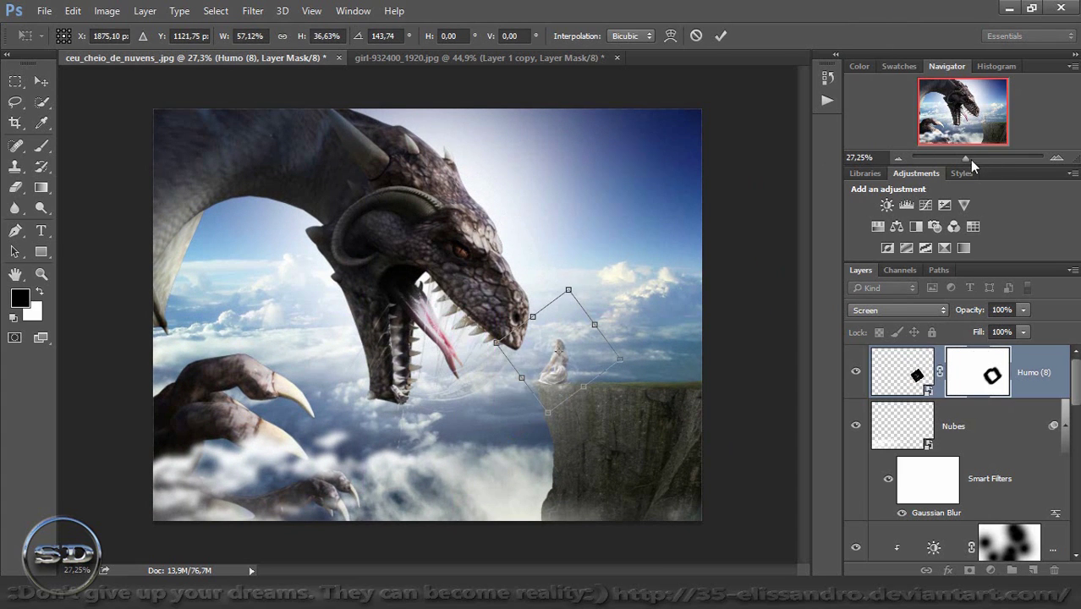
pyautogui.moveTo(970, 161); pyautogui.dragTo(974, 122)
pyautogui.moveTo(661, 302); pyautogui.dragTo(501, 203)
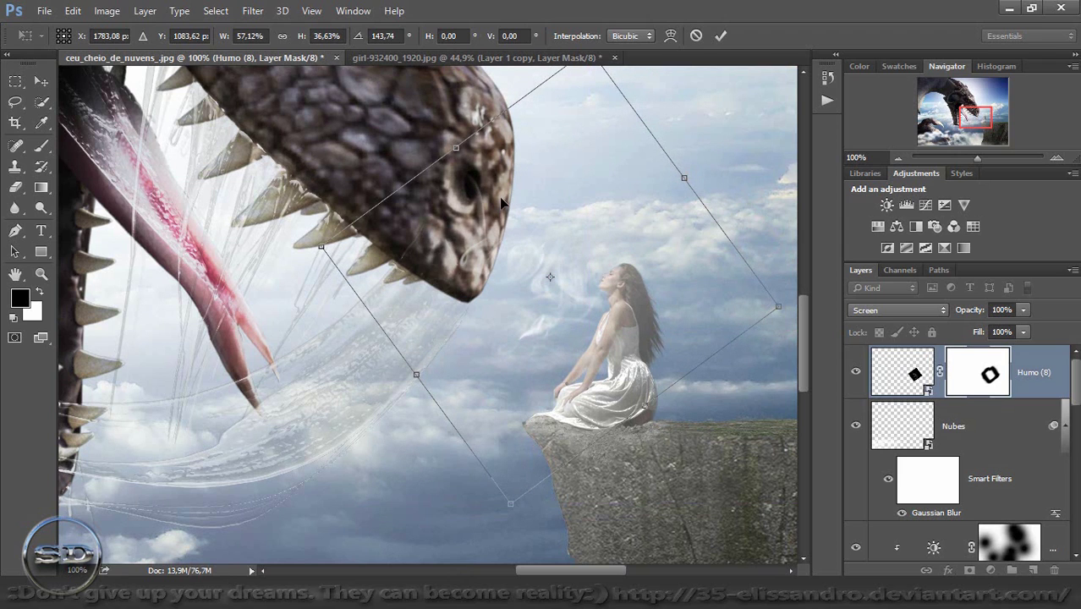
pyautogui.click(724, 35)
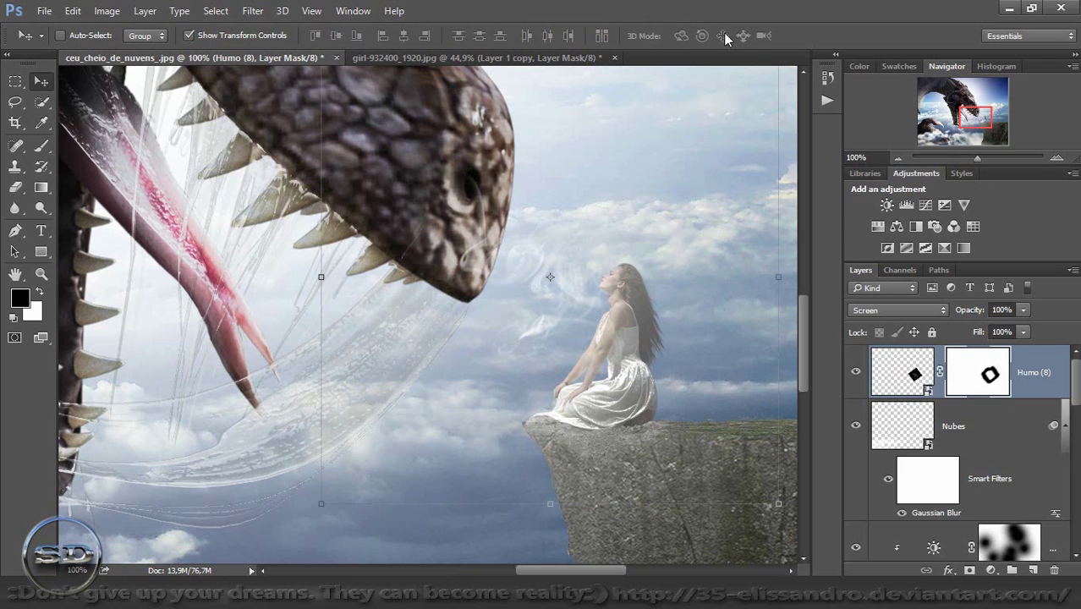
# Rasterize Humo (8), rescale it to 76.99%, nudge it down, and zoom out to the scene
pyautogui.rightClick(1037, 386)
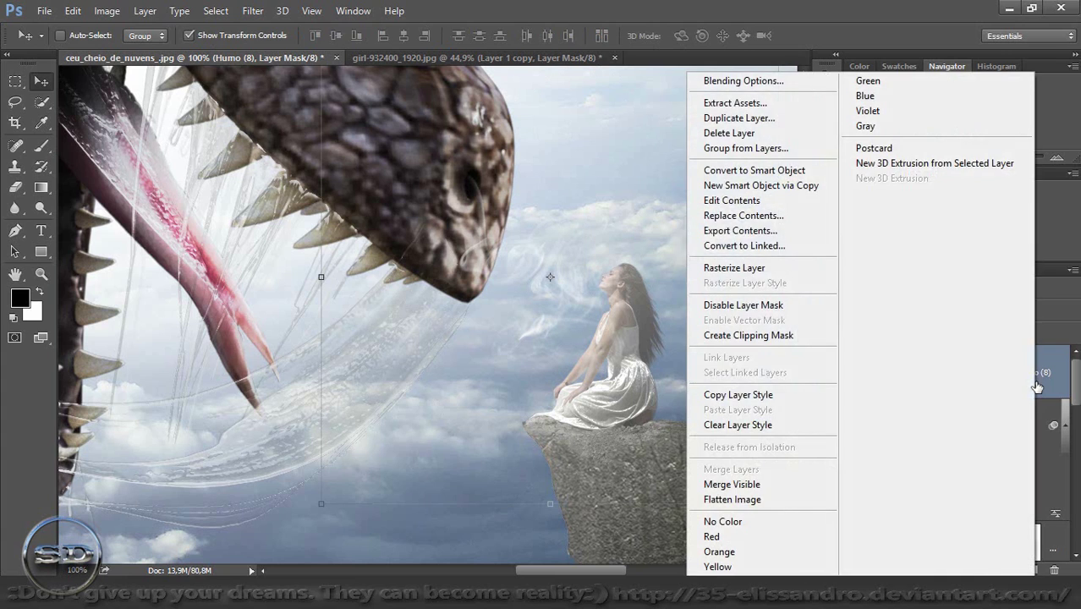
pyautogui.click(757, 272)
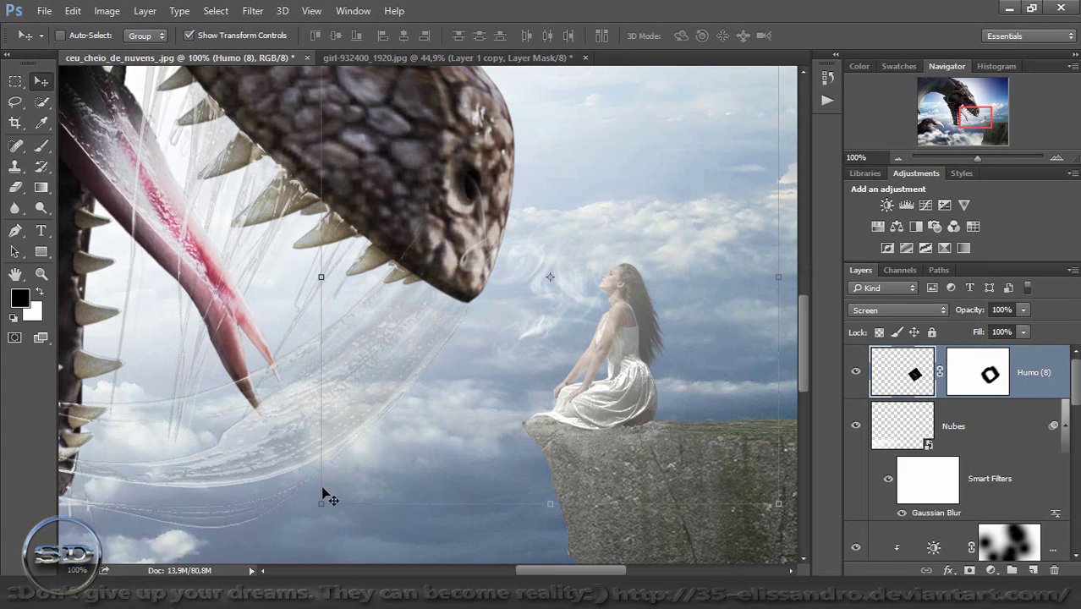
pyautogui.moveTo(321, 504); pyautogui.dragTo(428, 68)
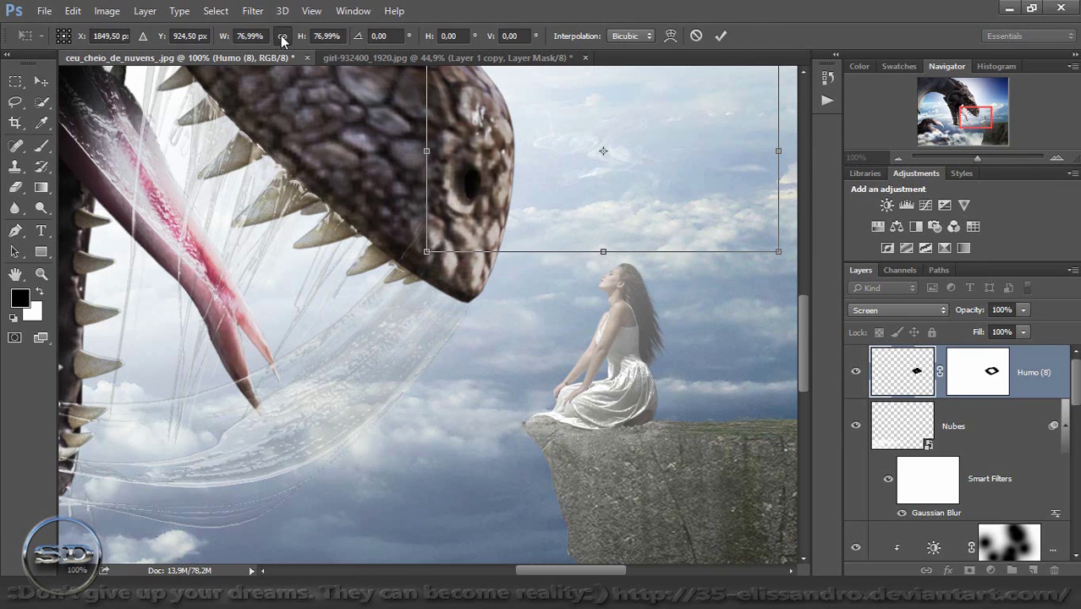
pyautogui.moveTo(679, 140)
pyautogui.mouseDown()
pyautogui.moveTo(604, 217)
pyautogui.moveTo(619, 249)
pyautogui.mouseUp()
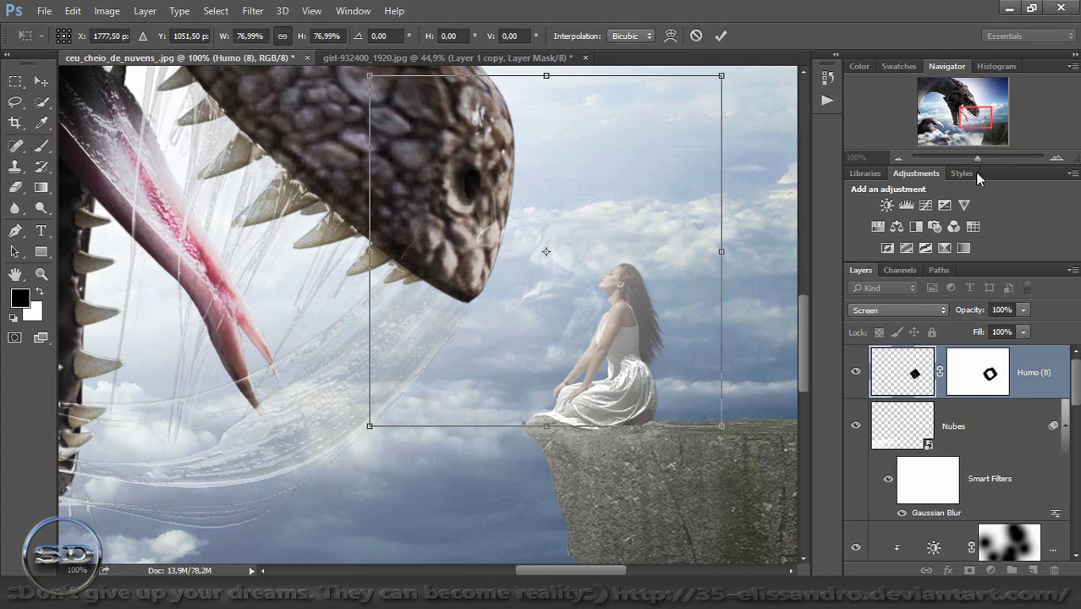
pyautogui.moveTo(984, 160); pyautogui.dragTo(987, 158)
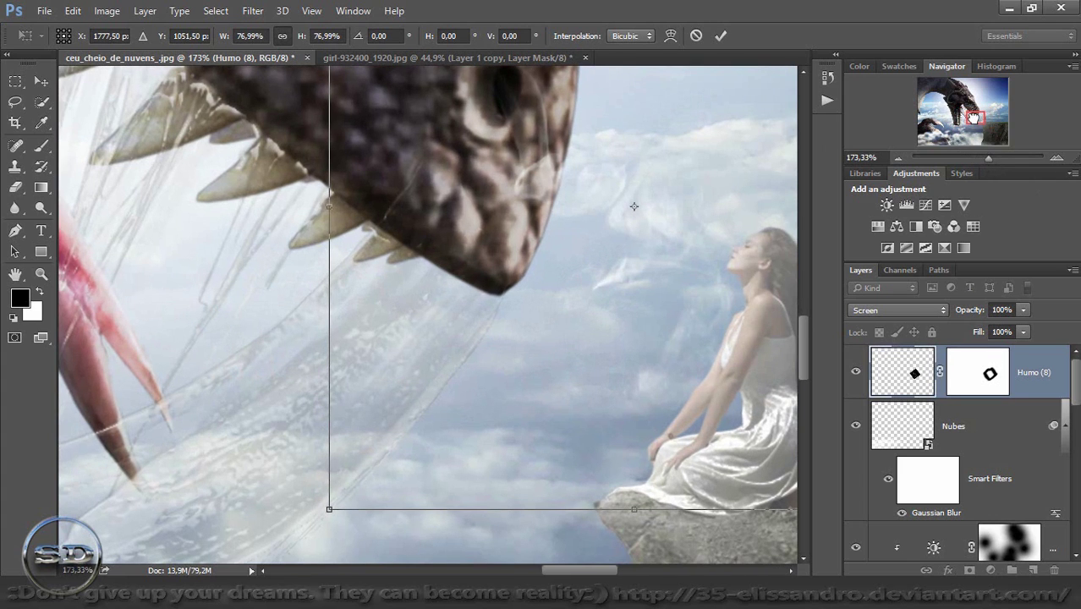
pyautogui.moveTo(633, 206); pyautogui.dragTo(541, 391)
pyautogui.moveTo(531, 245); pyautogui.dragTo(529, 259)
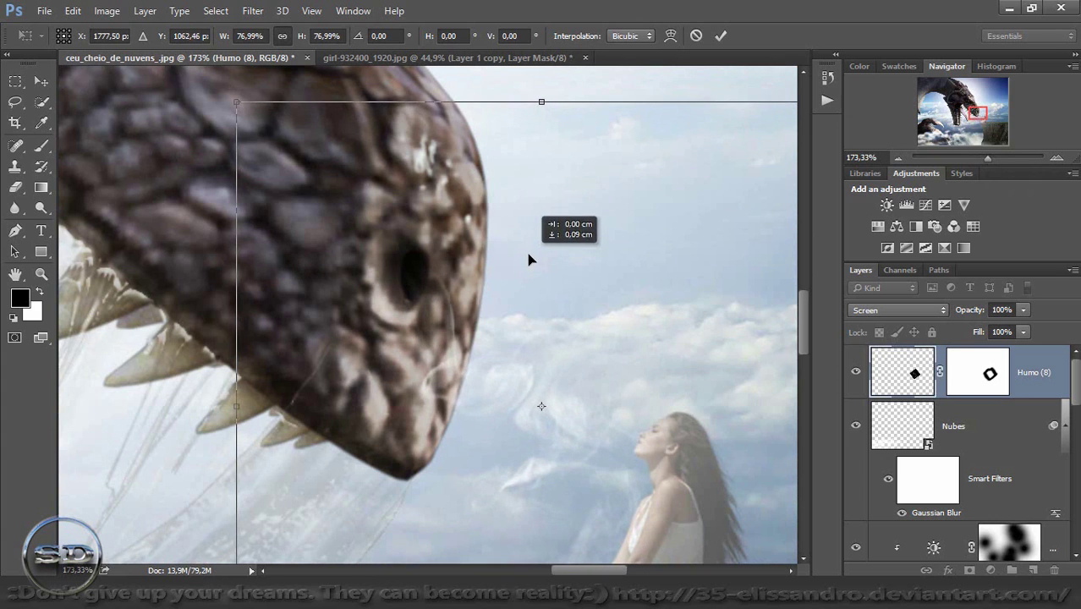
pyautogui.click(722, 35)
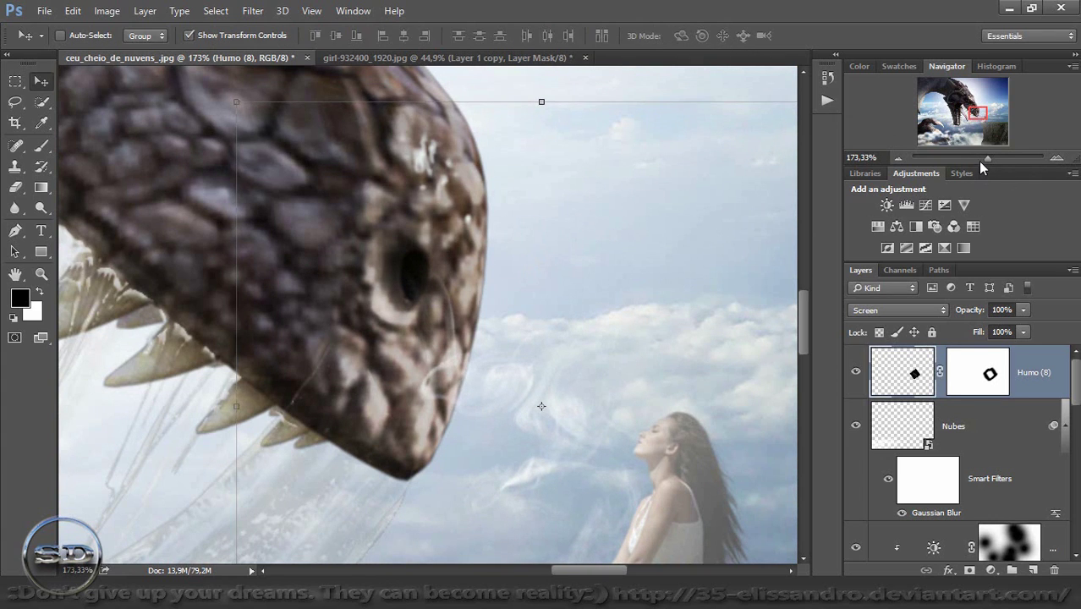
pyautogui.moveTo(980, 159); pyautogui.dragTo(971, 158)
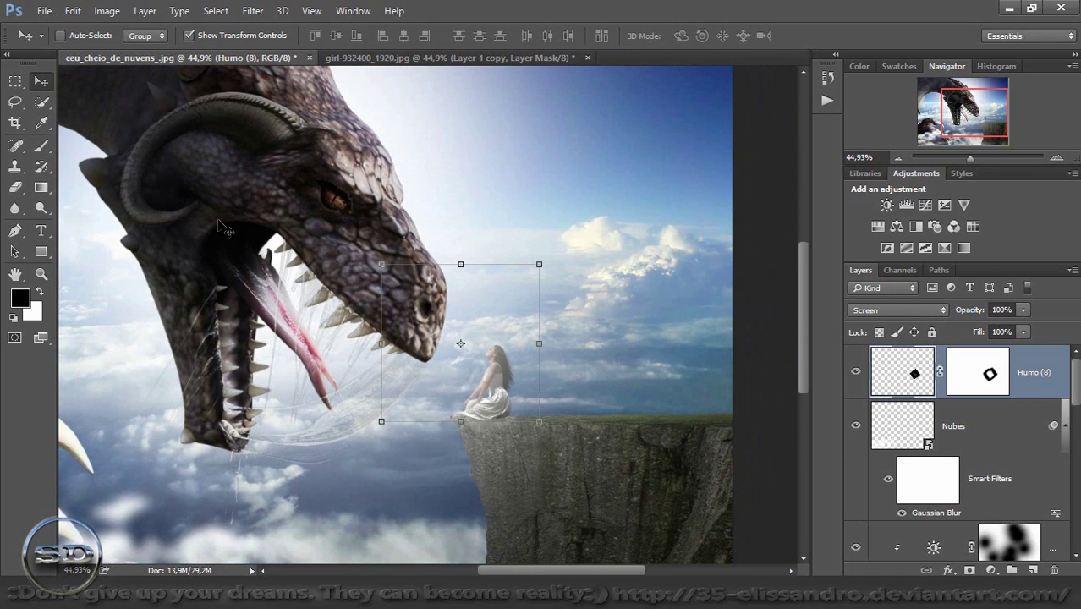
pyautogui.click(41, 145)
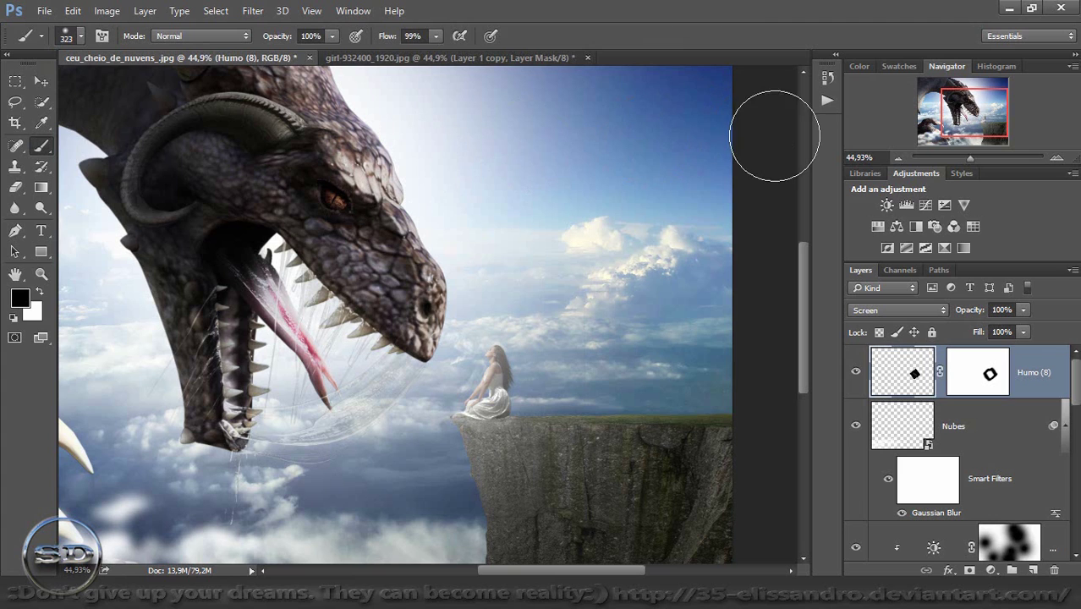
pyautogui.click(968, 159)
pyautogui.moveTo(967, 159); pyautogui.dragTo(964, 158)
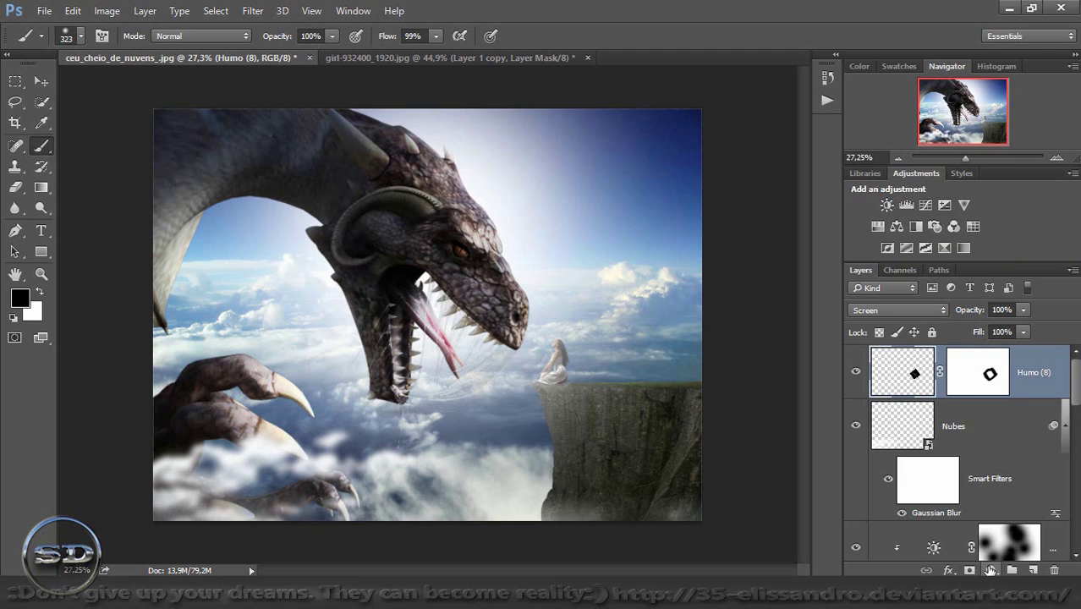
# Add a Color Lookup adjustment layer, trying LUTs before settling on Candlelight.CUBE
pyautogui.click(992, 571)
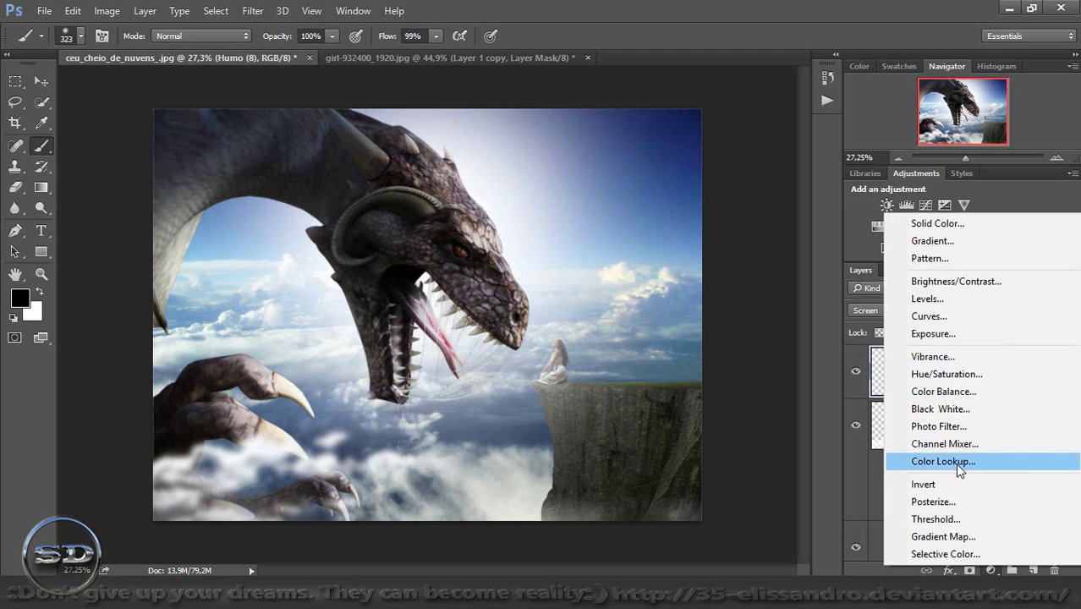
pyautogui.click(959, 462)
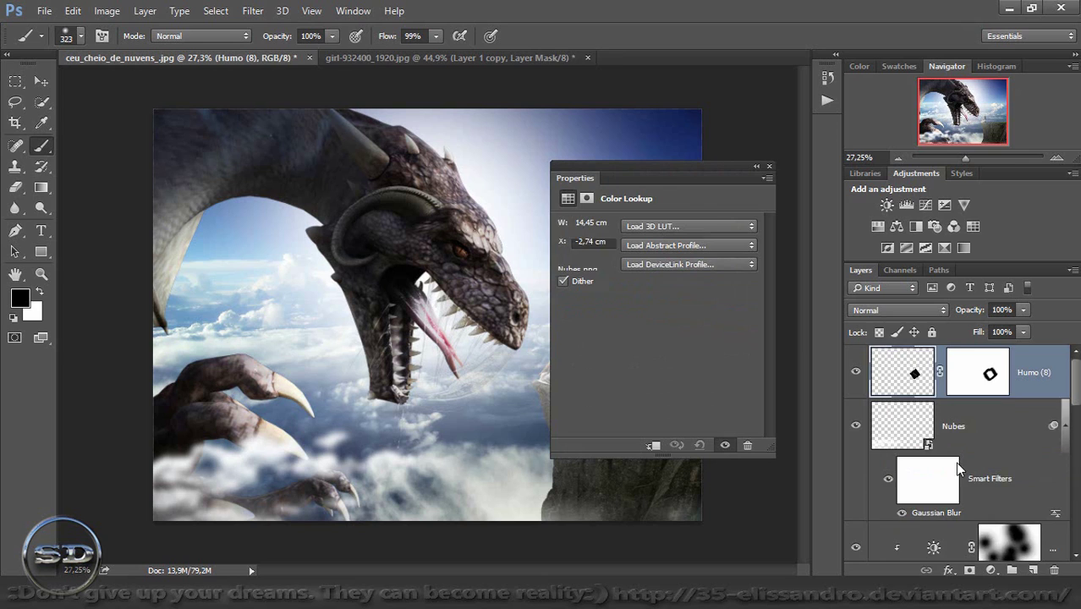
pyautogui.click(690, 225)
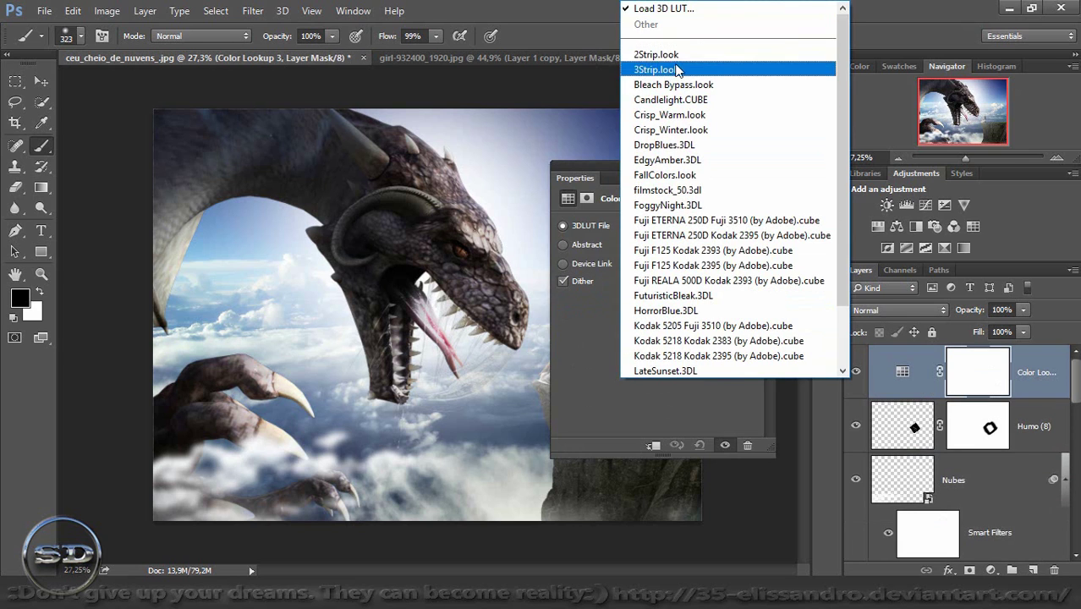
pyautogui.click(673, 53)
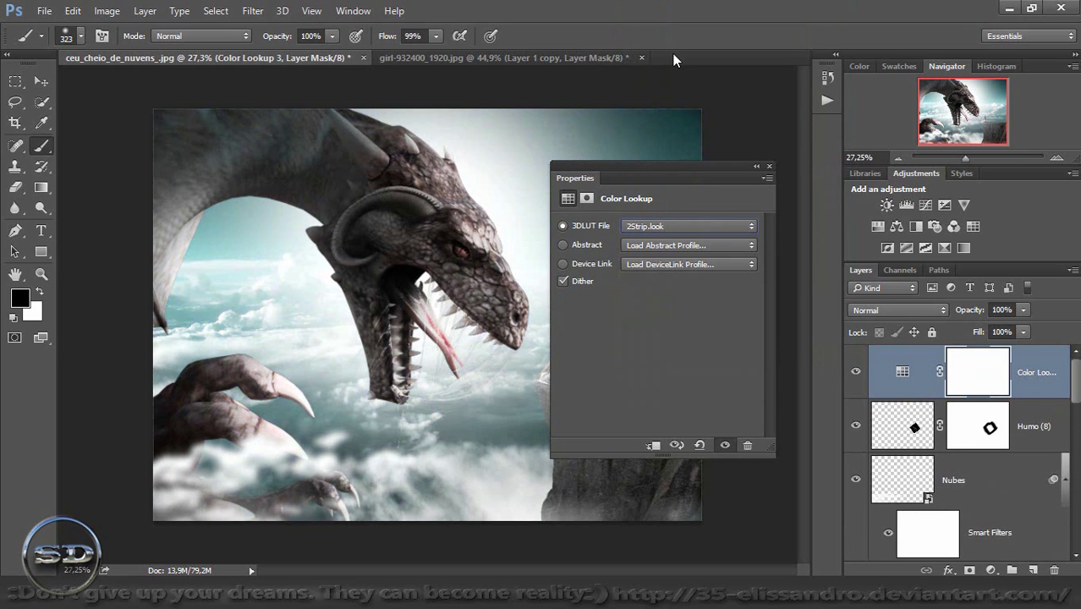
pyautogui.moveTo(685, 166)
pyautogui.mouseDown()
pyautogui.moveTo(772, 88)
pyautogui.moveTo(773, 111)
pyautogui.mouseUp()
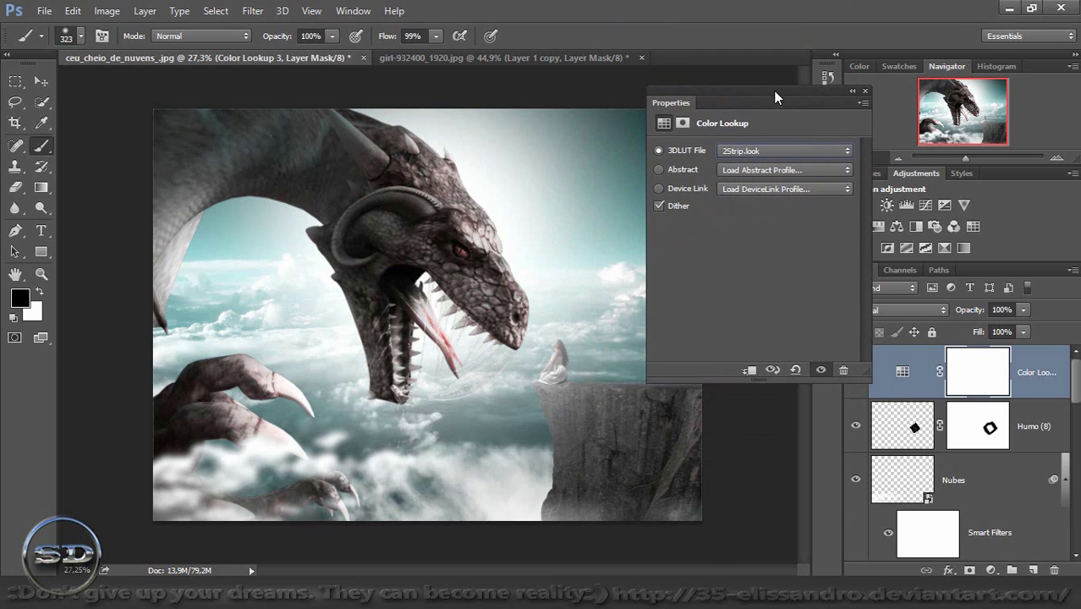
pyautogui.click(763, 156)
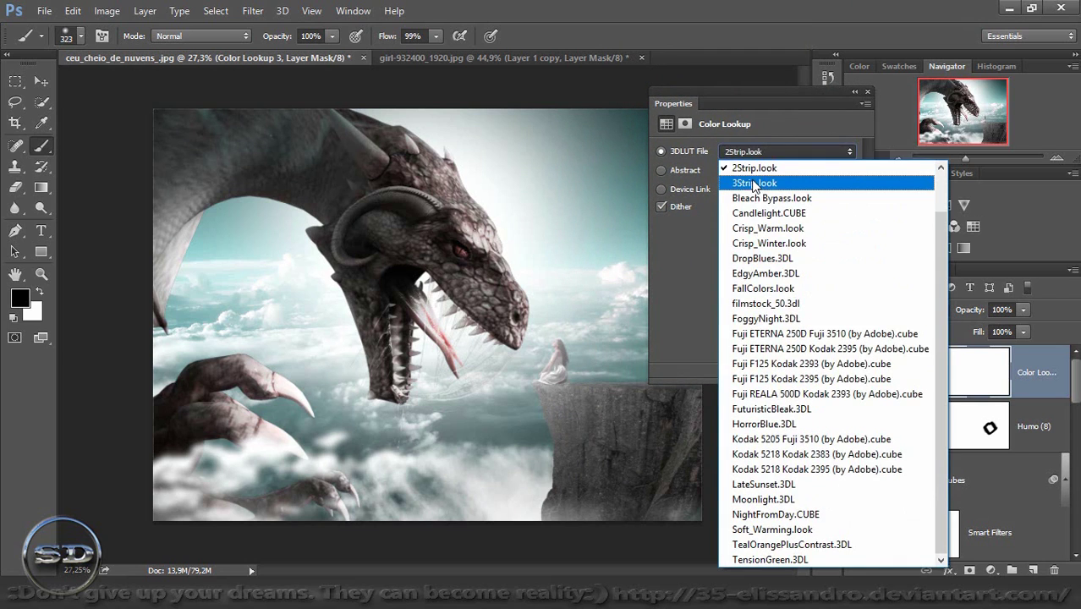
pyautogui.click(754, 183)
pyautogui.press('Down')
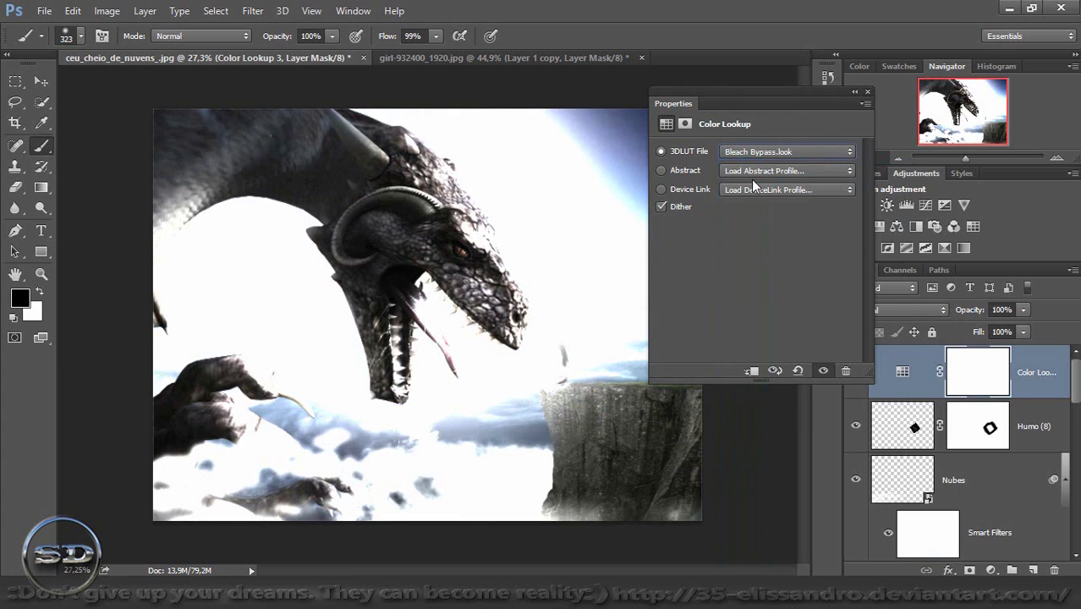
pyautogui.press('Down')
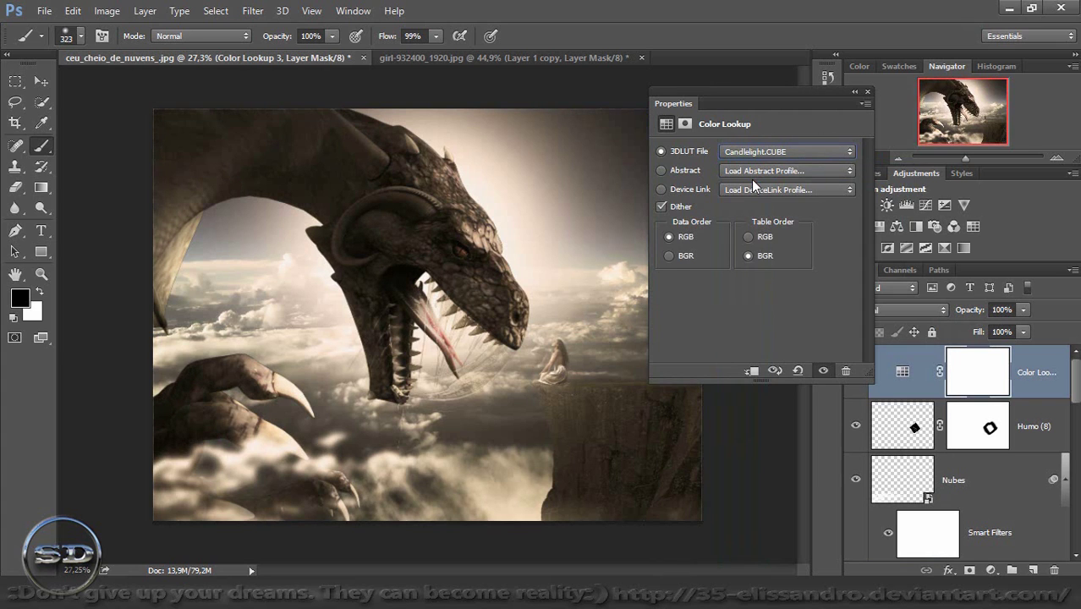
pyautogui.click(867, 92)
# Soften the Color Lookup grade to 80% fill and 65% opacity, comparing it on and off
pyautogui.moveTo(979, 333); pyautogui.dragTo(962, 335)
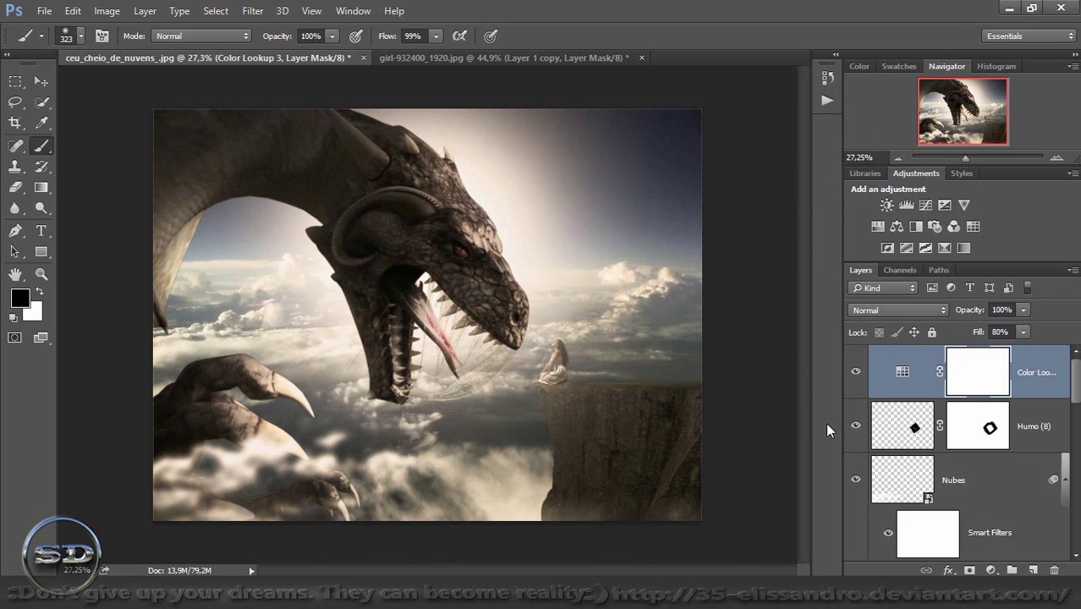
pyautogui.click(856, 371)
pyautogui.click(856, 372)
pyautogui.moveTo(964, 315); pyautogui.dragTo(960, 316)
pyautogui.moveTo(956, 316); pyautogui.dragTo(954, 323)
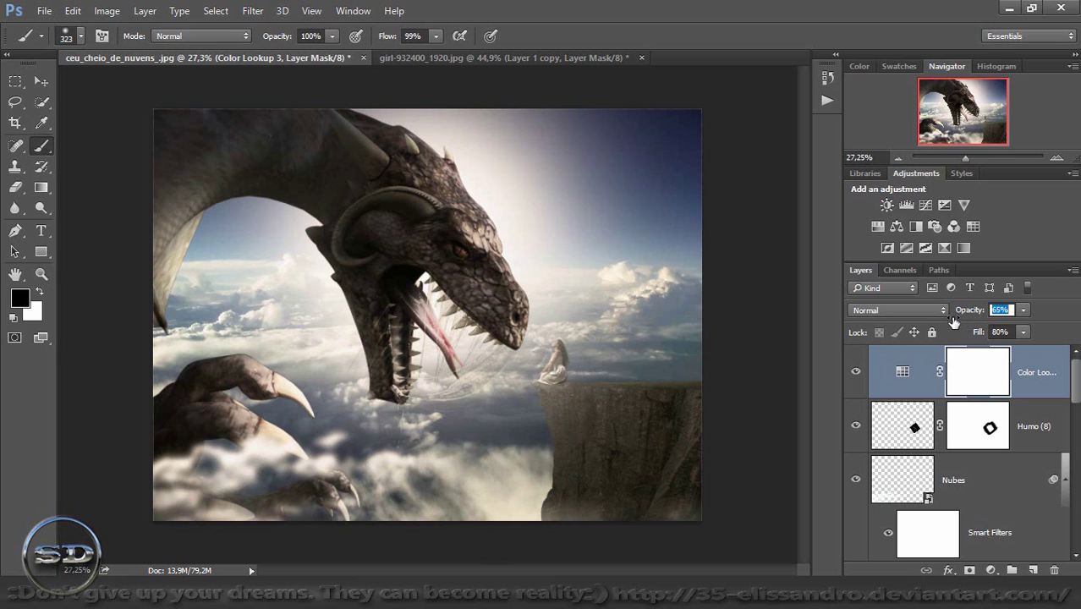
pyautogui.click(857, 373)
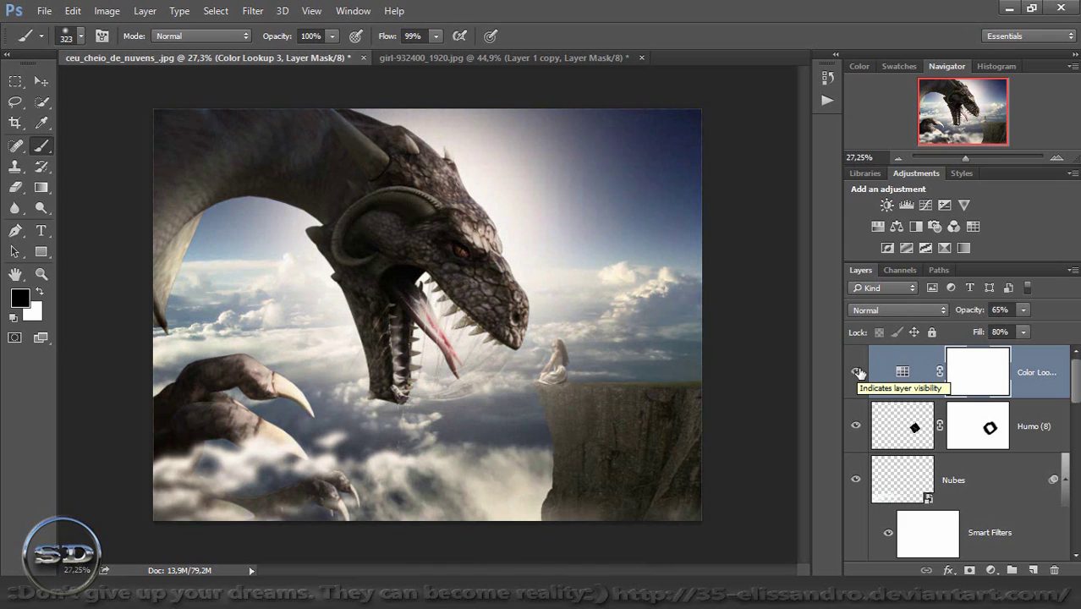
# Add a Warming Filter 85 Photo Filter layer and lower its opacity
pyautogui.click(992, 571)
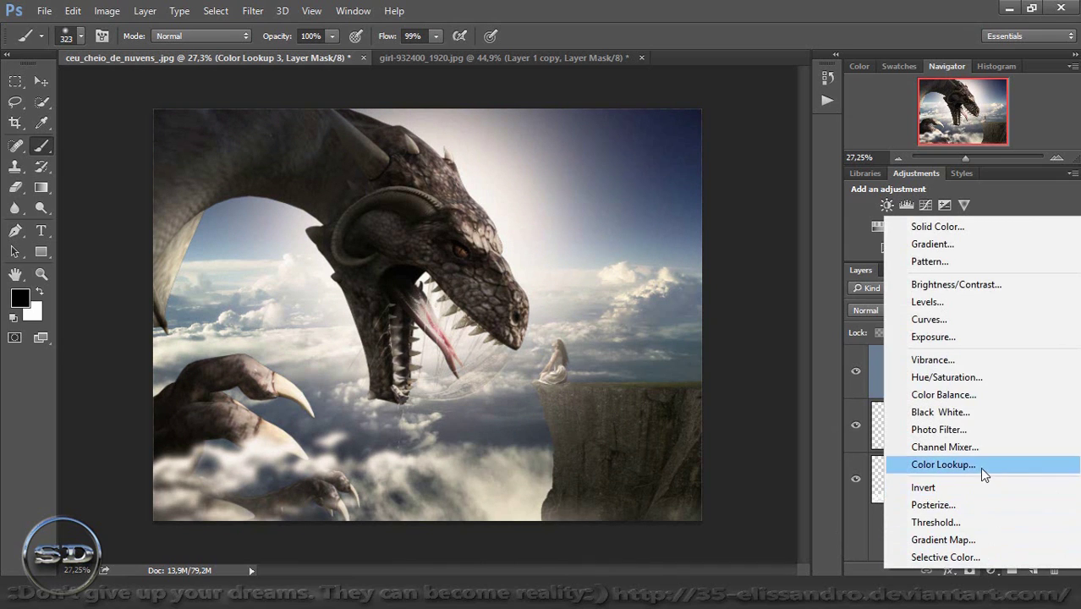
pyautogui.click(958, 432)
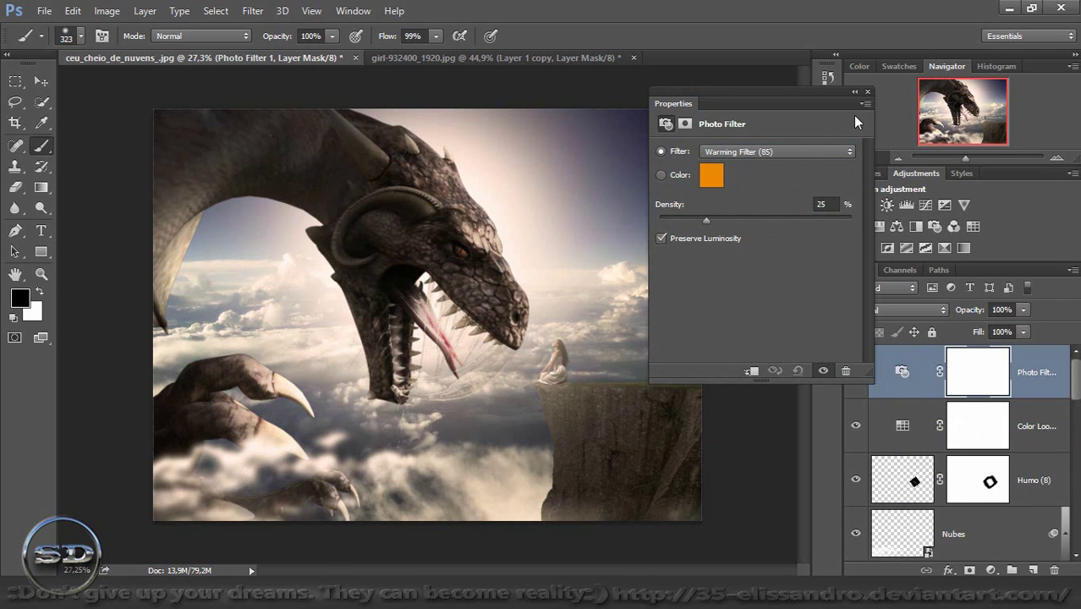
pyautogui.click(868, 92)
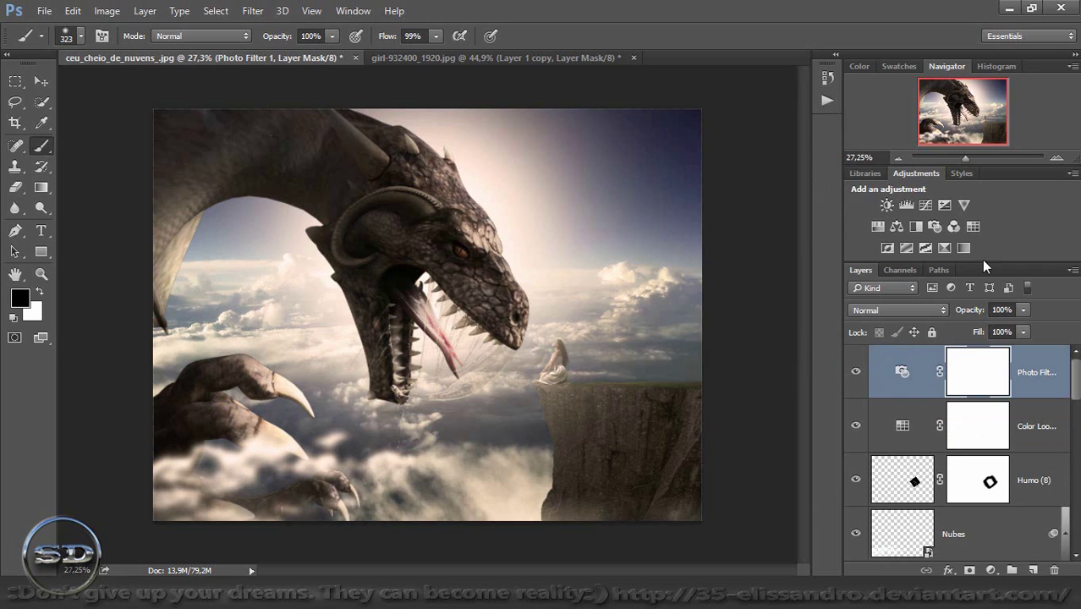
pyautogui.moveTo(975, 311); pyautogui.dragTo(937, 323)
# Add a second Color Lookup layer using the DropBlues.3DL look
pyautogui.click(990, 570)
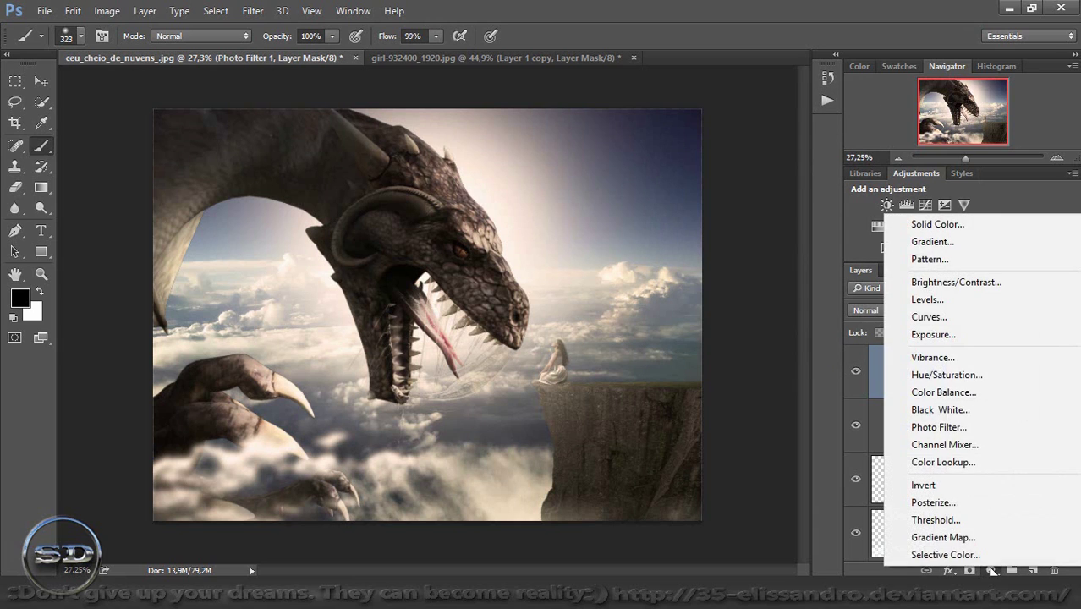
pyautogui.click(964, 464)
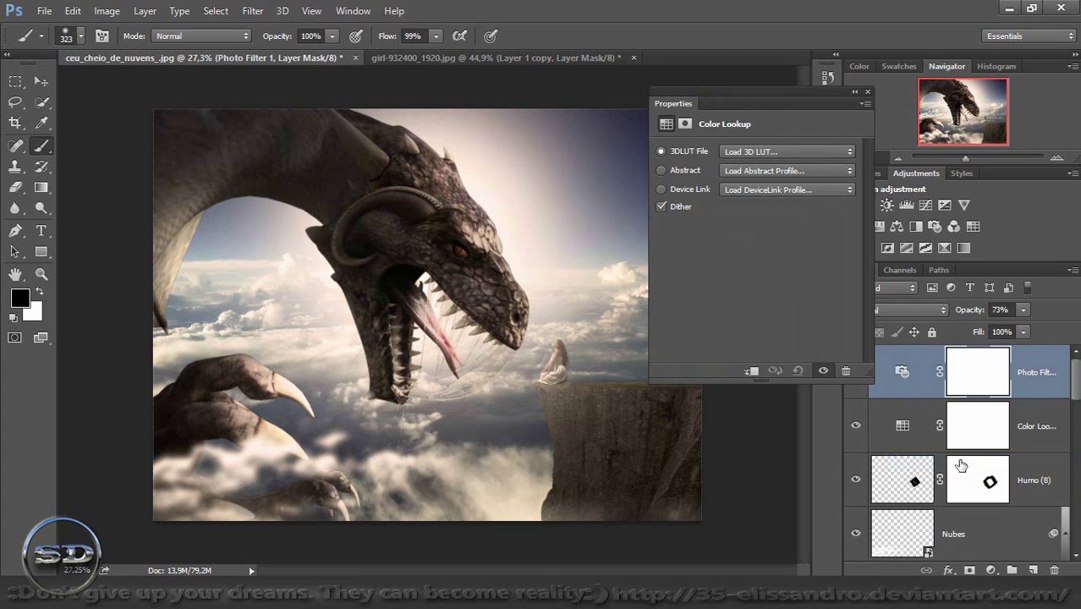
pyautogui.click(772, 150)
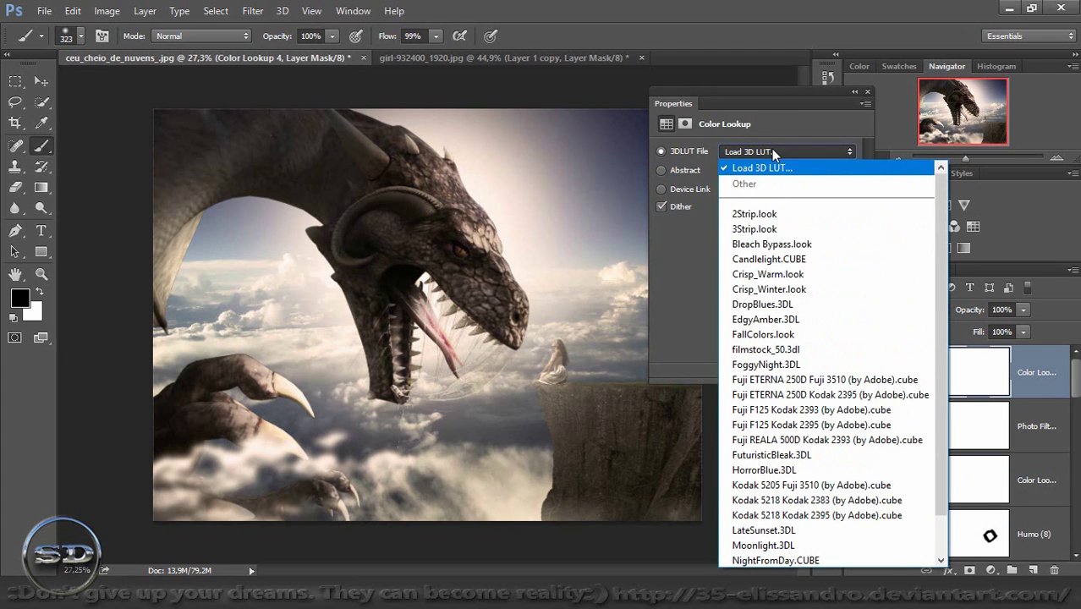
pyautogui.click(758, 304)
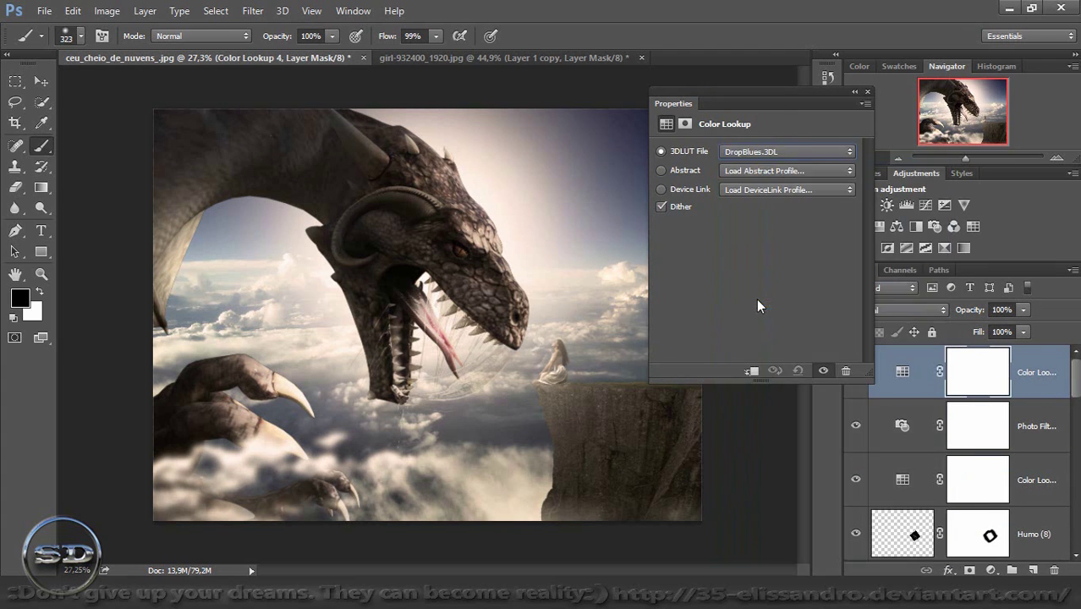
pyautogui.click(867, 92)
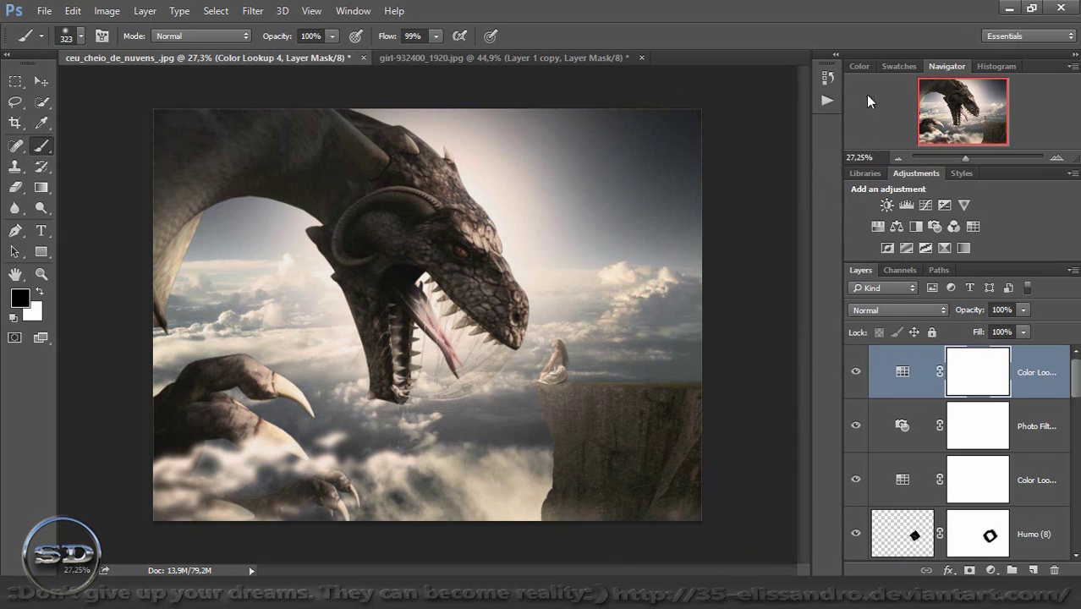
# Add a Curves layer with an RGB S-curve and a lowered Red midtone curve
pyautogui.click(926, 205)
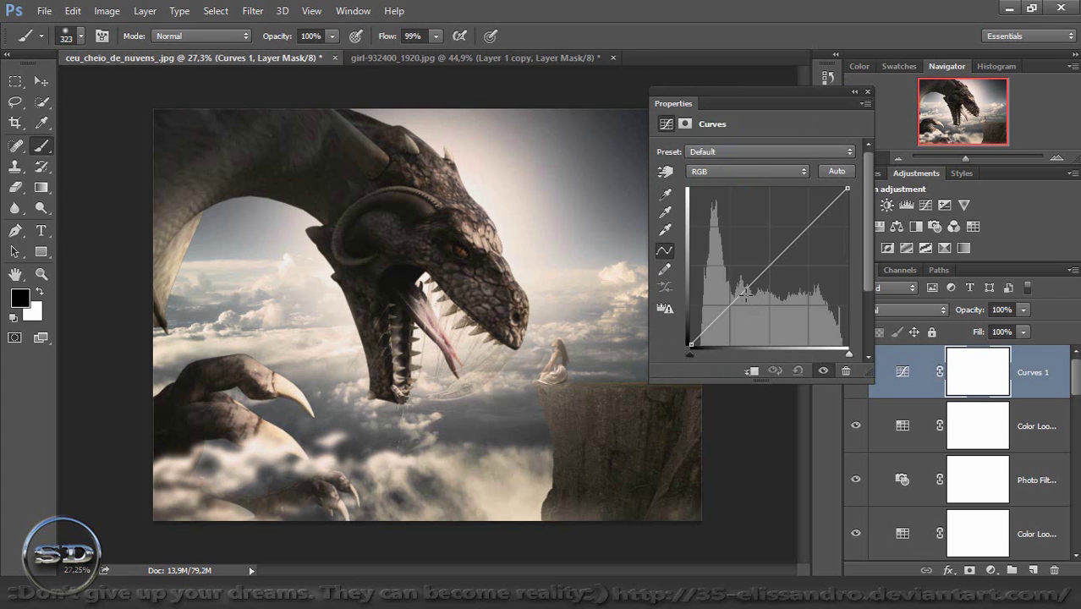
pyautogui.moveTo(742, 293); pyautogui.dragTo(748, 300)
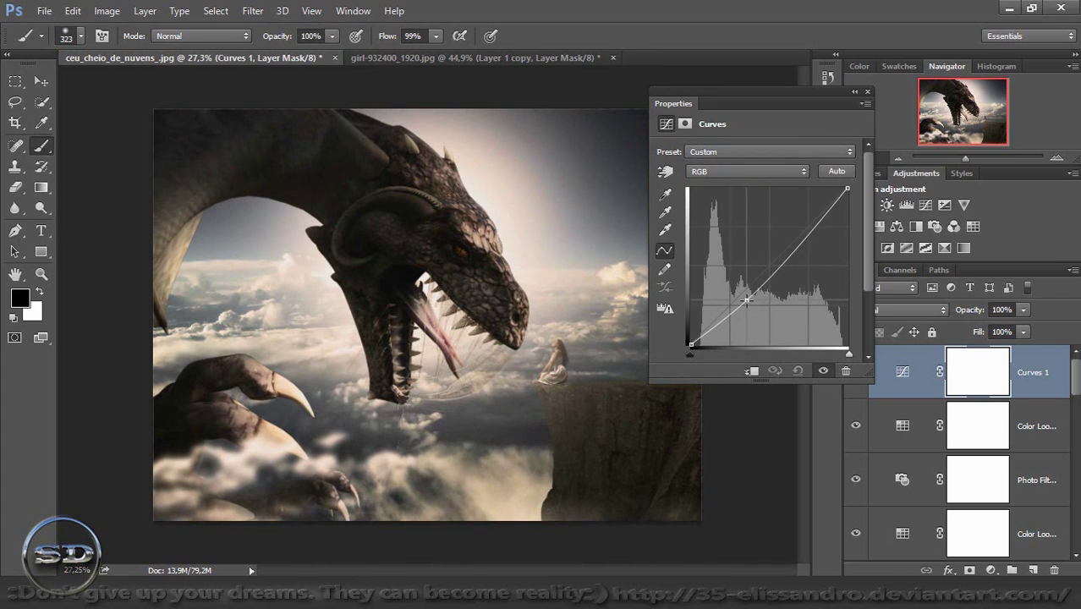
pyautogui.moveTo(789, 253); pyautogui.dragTo(790, 248)
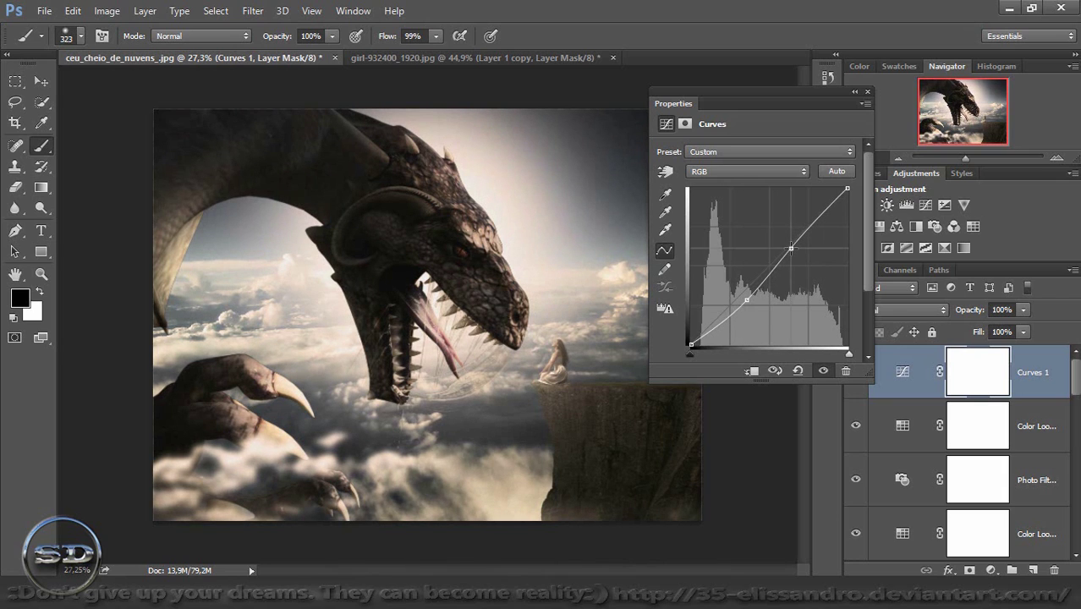
pyautogui.click(739, 170)
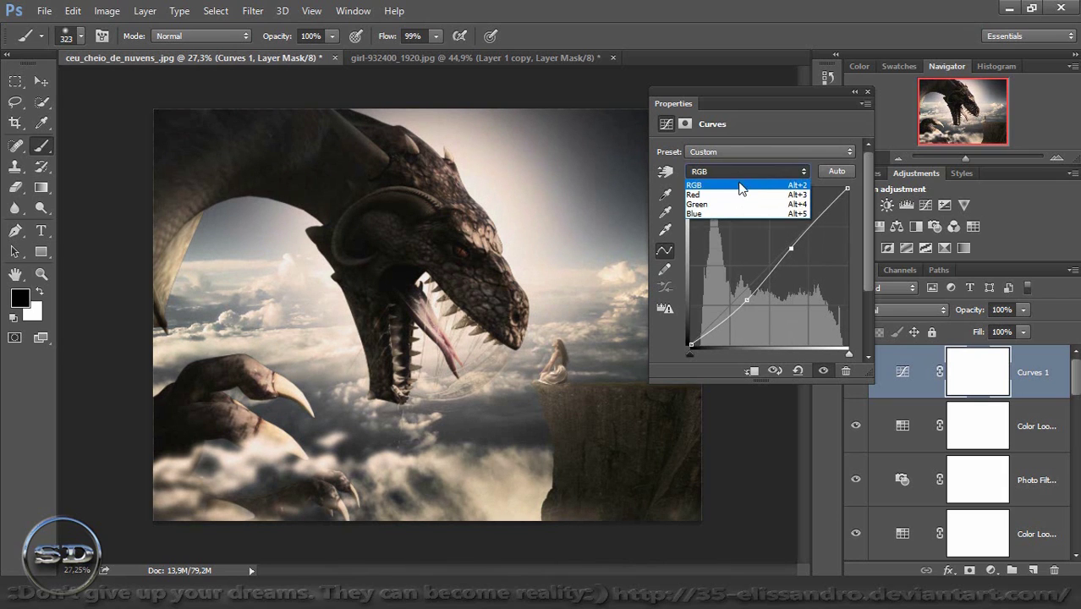
pyautogui.click(739, 195)
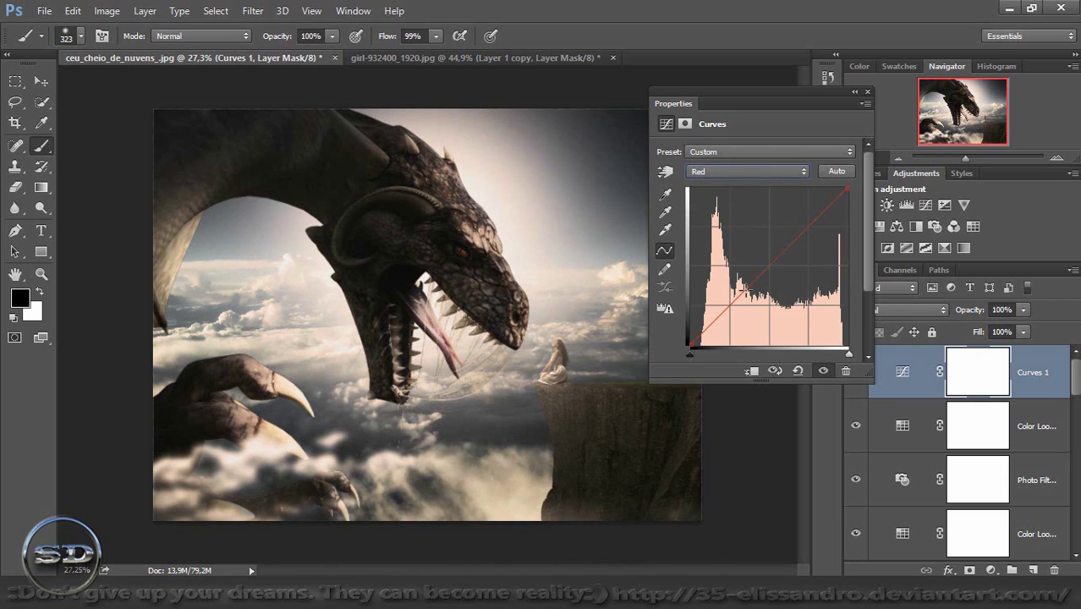
pyautogui.moveTo(743, 289); pyautogui.dragTo(748, 292)
pyautogui.click(748, 296)
# Pull the Green curve back slightly and lower the Blue curve a little in the midtones
pyautogui.click(725, 169)
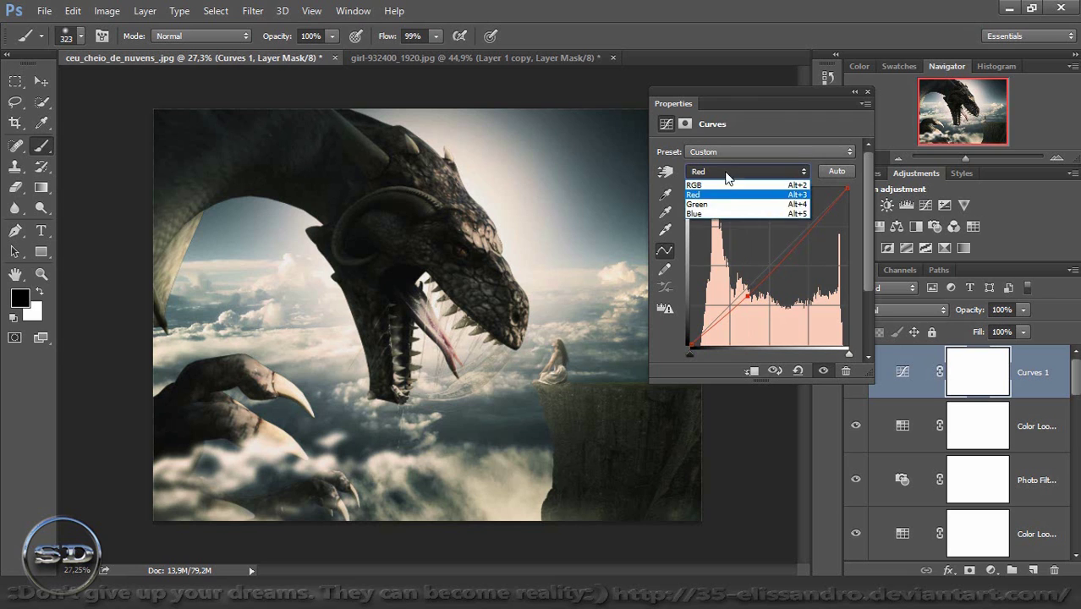
pyautogui.click(715, 203)
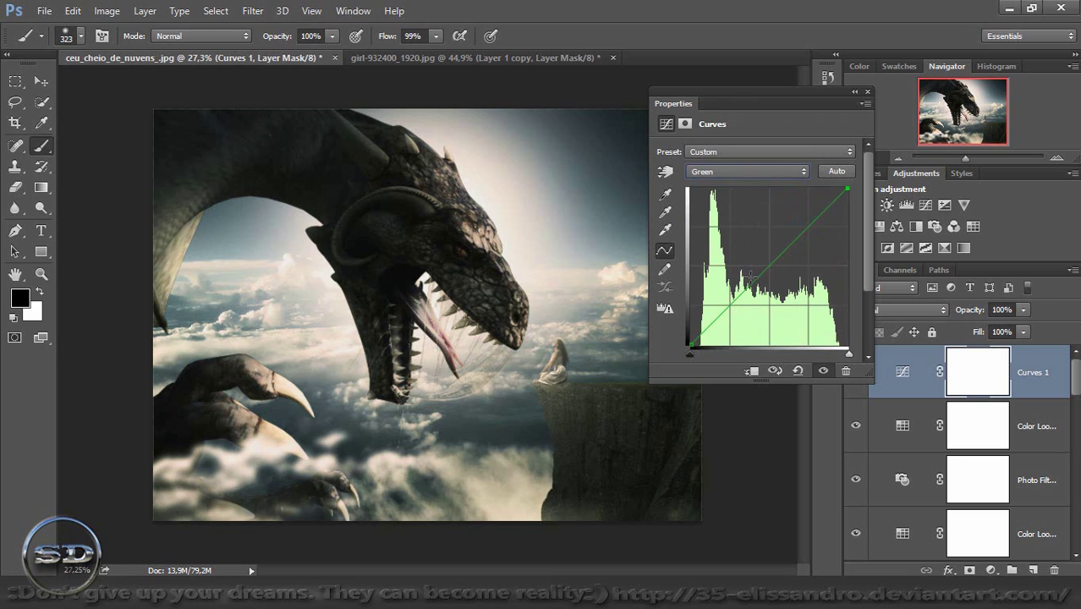
pyautogui.click(734, 292)
pyautogui.moveTo(734, 292); pyautogui.dragTo(742, 296)
pyautogui.click(719, 171)
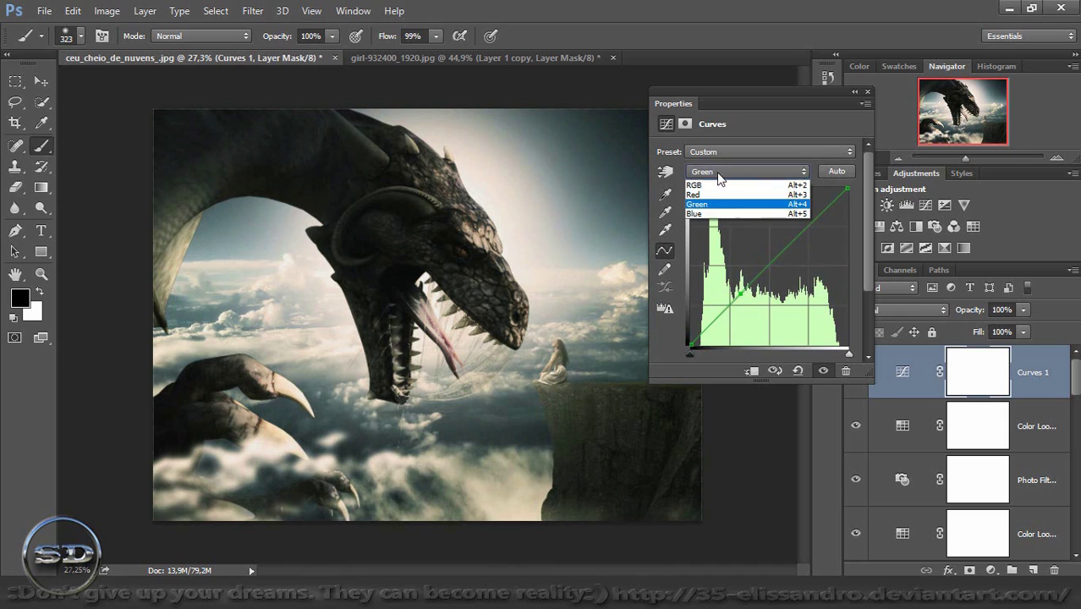
pyautogui.click(699, 218)
pyautogui.moveTo(760, 276); pyautogui.dragTo(755, 275)
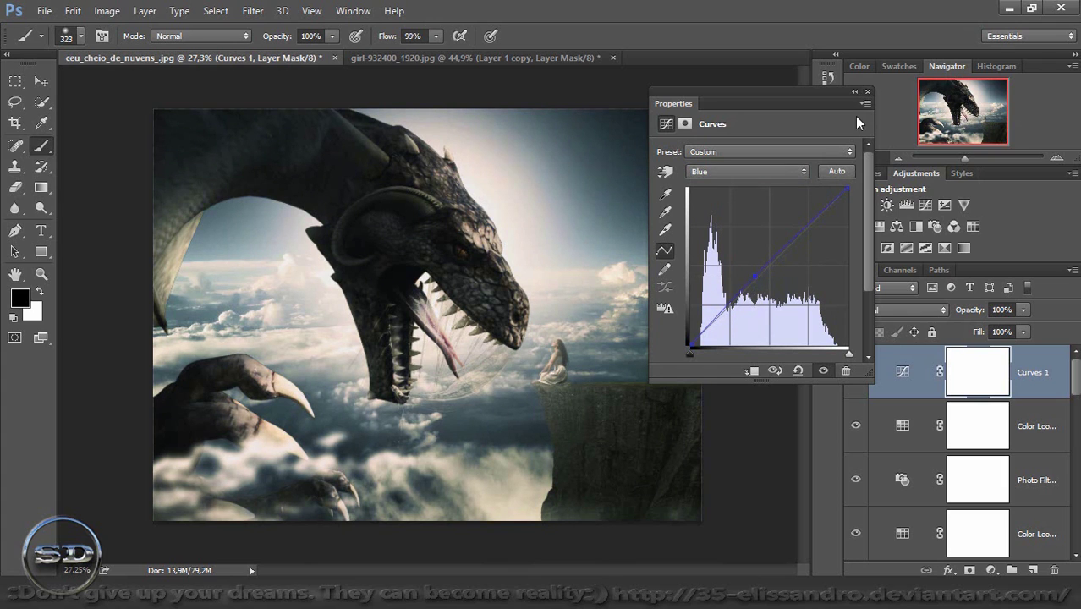
pyautogui.click(866, 93)
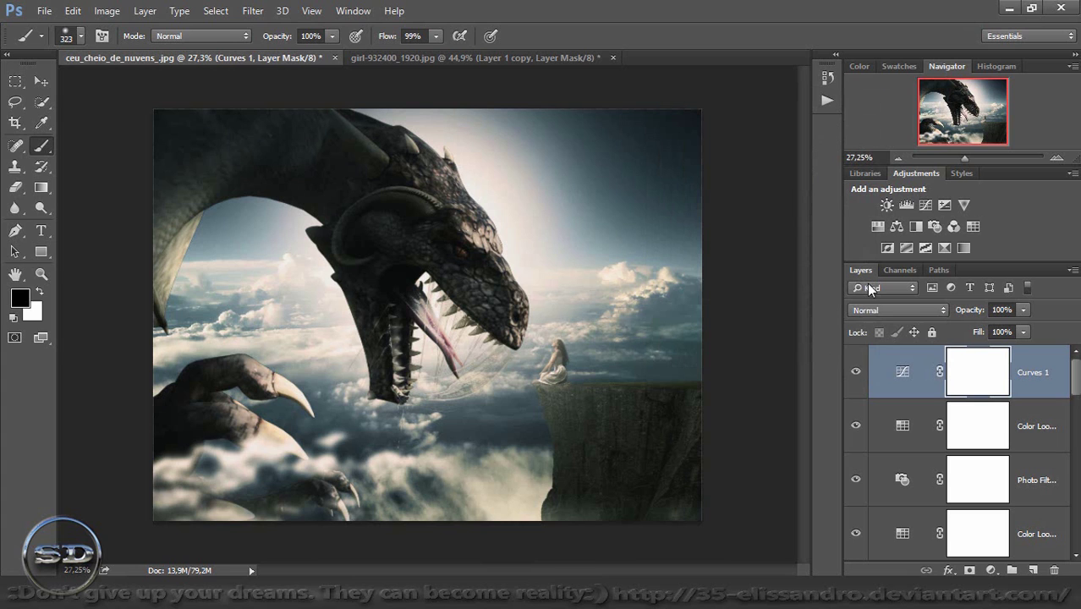
# Lower Curves 1 to 89% opacity and 87% fill after comparing it on and off
pyautogui.click(855, 372)
pyautogui.click(855, 372)
pyautogui.moveTo(979, 336); pyautogui.dragTo(963, 315)
pyautogui.press('Return')
# Stamp all visible layers into a merged Layer 3 and duplicate it as Layer 3 copy
pyautogui.hotkey('ctrl', 'alt', 'shift', 'e')
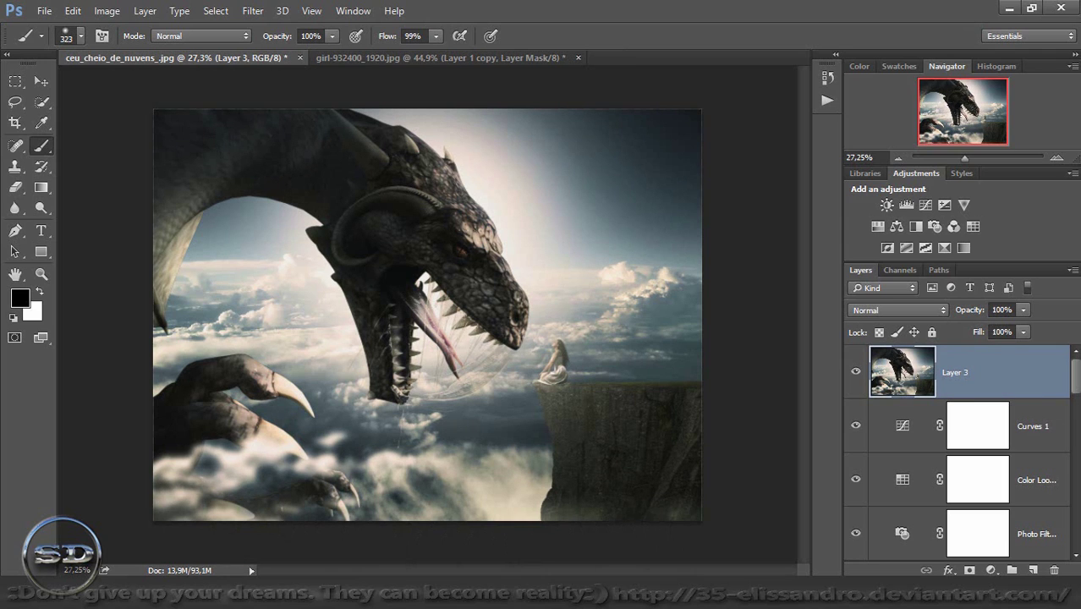
pyautogui.hotkey('ctrl', 'j')
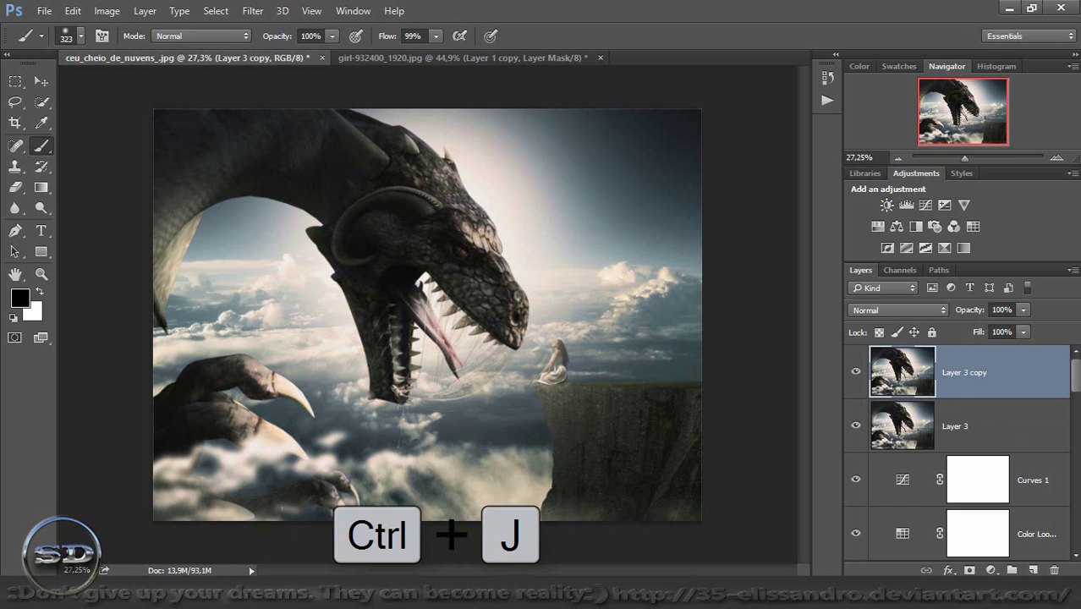
pyautogui.click(41, 82)
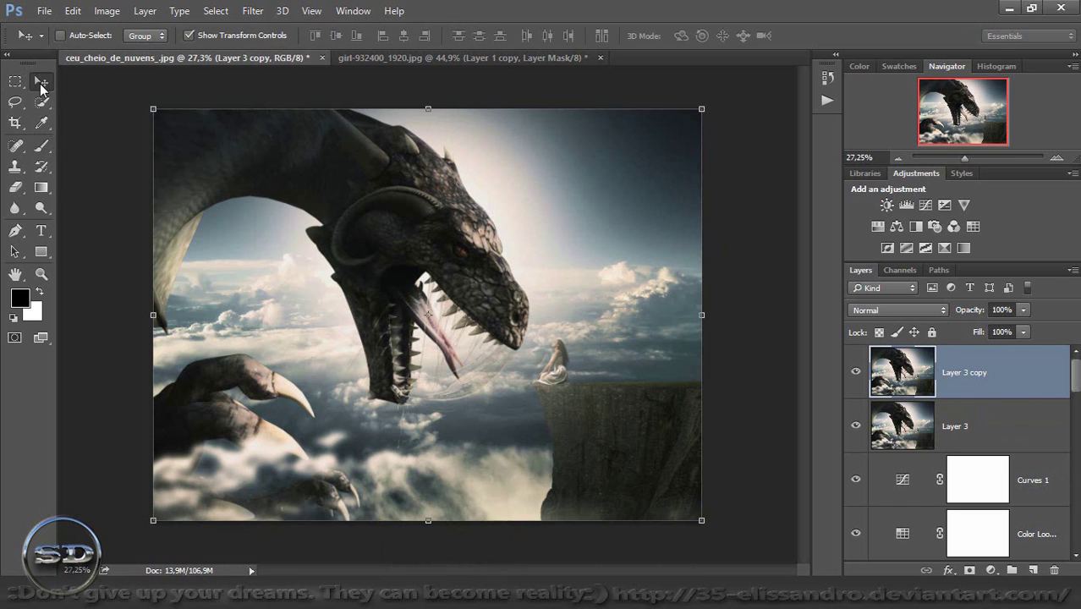
# Apply the Athentech Perfectly Clear correction to Layer 3 copy
pyautogui.click(253, 11)
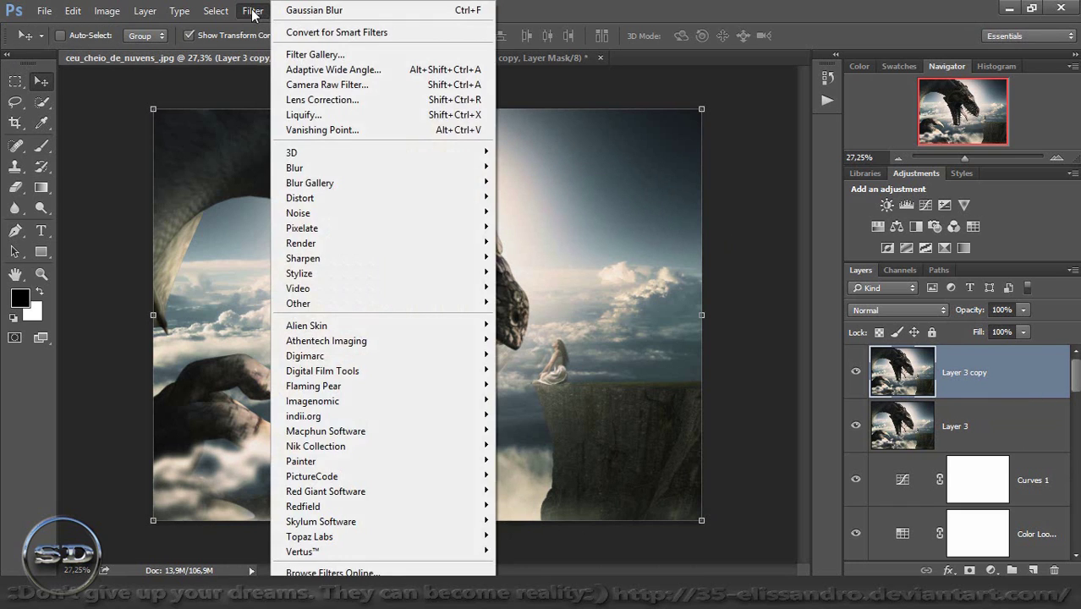
pyautogui.moveTo(327, 341)
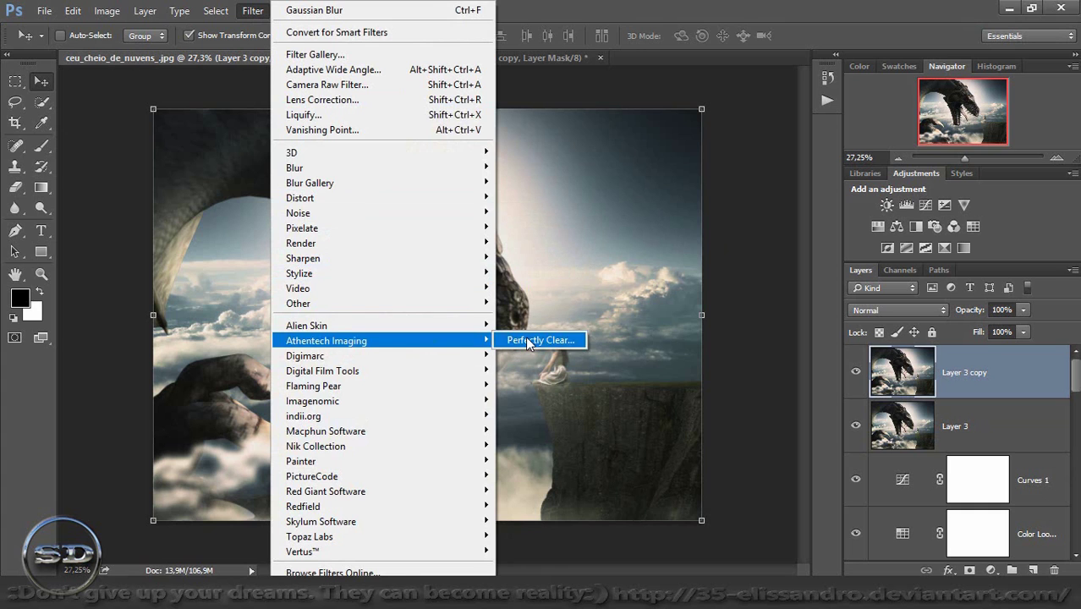
pyautogui.click(526, 336)
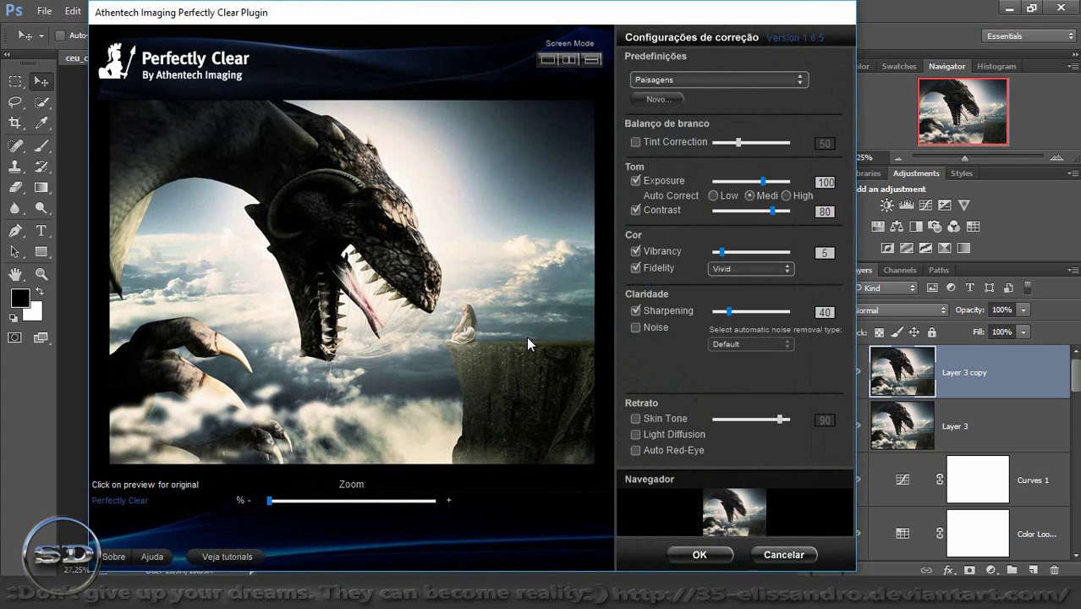
pyautogui.click(703, 555)
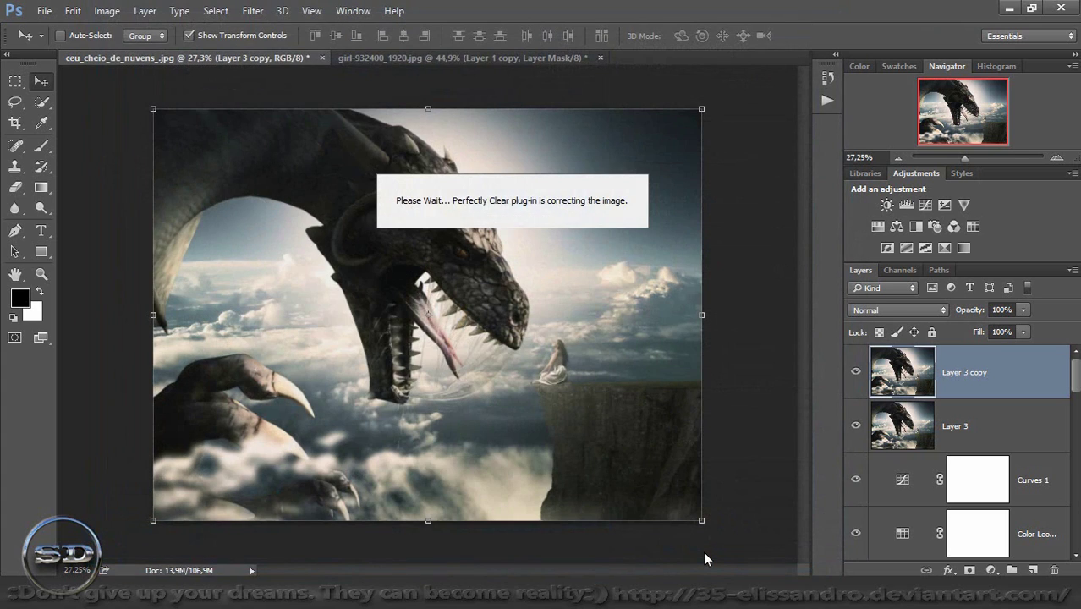
# Add a layer mask and paint out the correction over the left claw and snout with a large brush
pyautogui.click(969, 571)
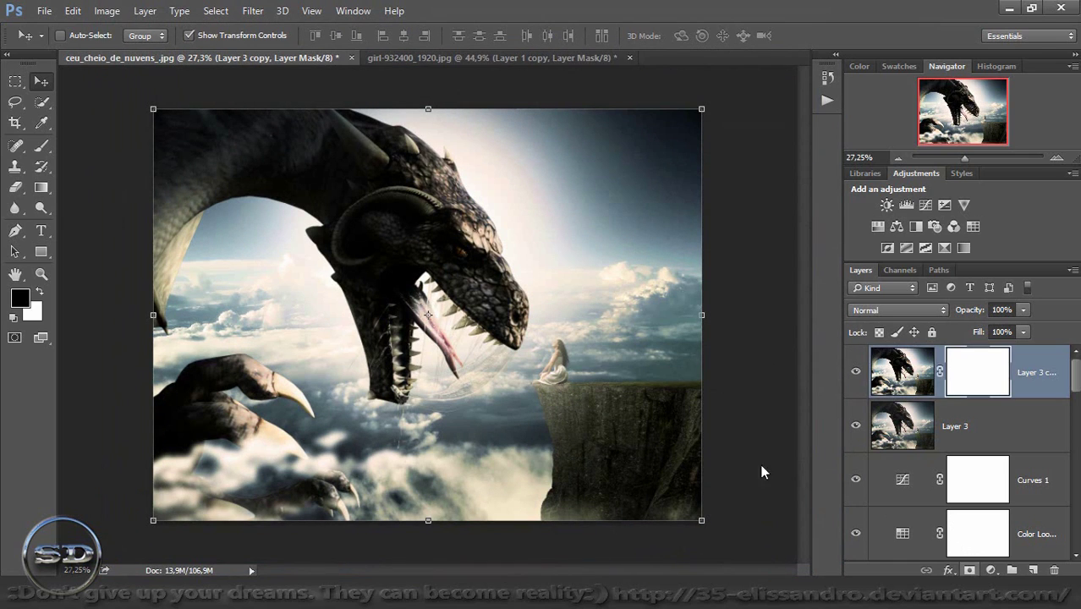
pyautogui.click(41, 167)
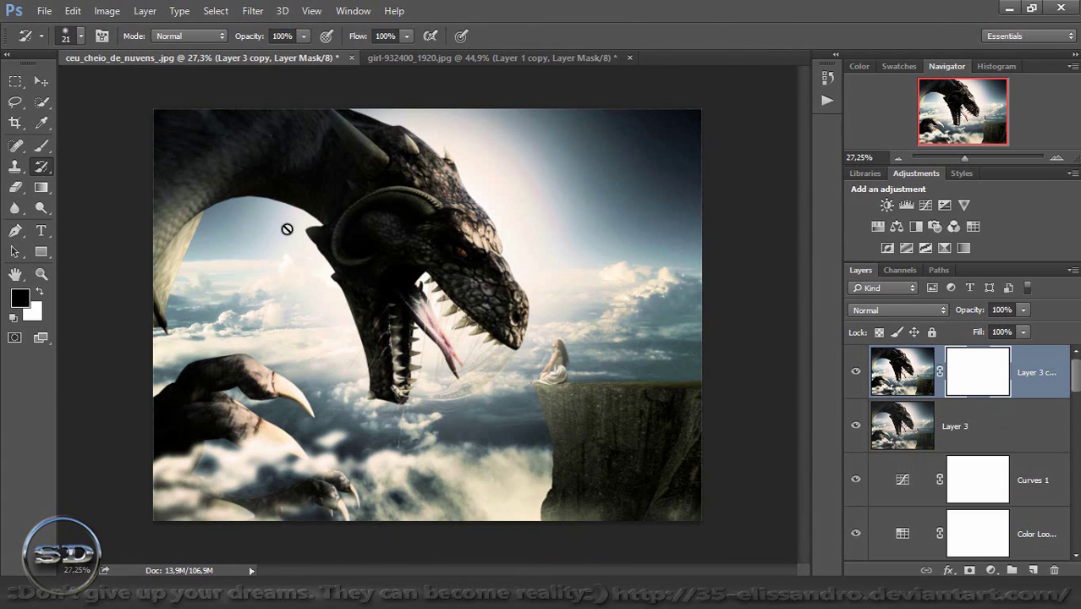
pyautogui.click(35, 153)
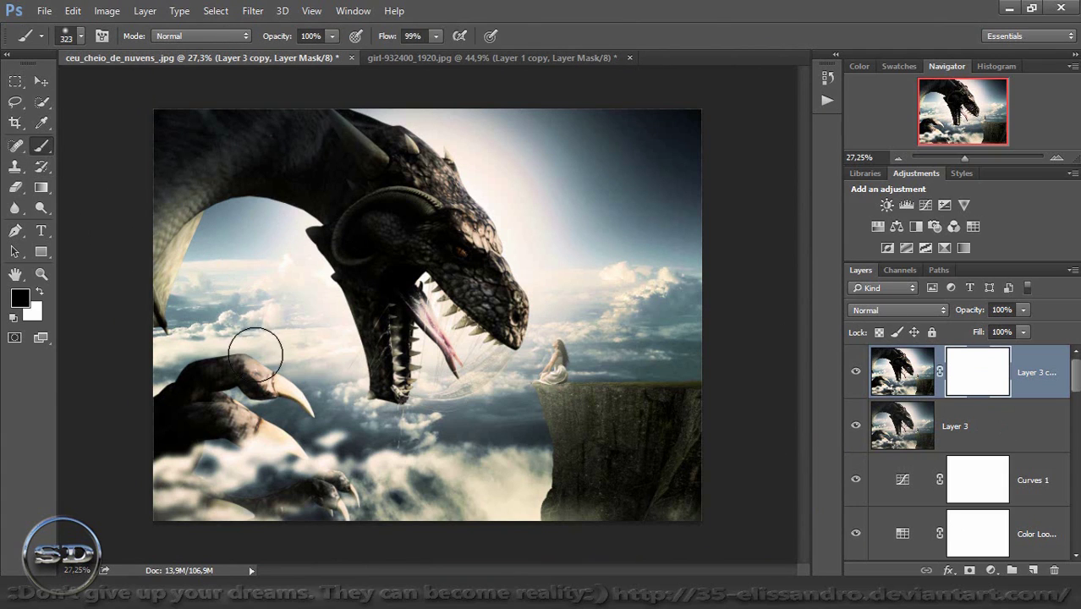
pyautogui.moveTo(254, 353); pyautogui.dragTo(381, 378)
pyautogui.click(254, 431)
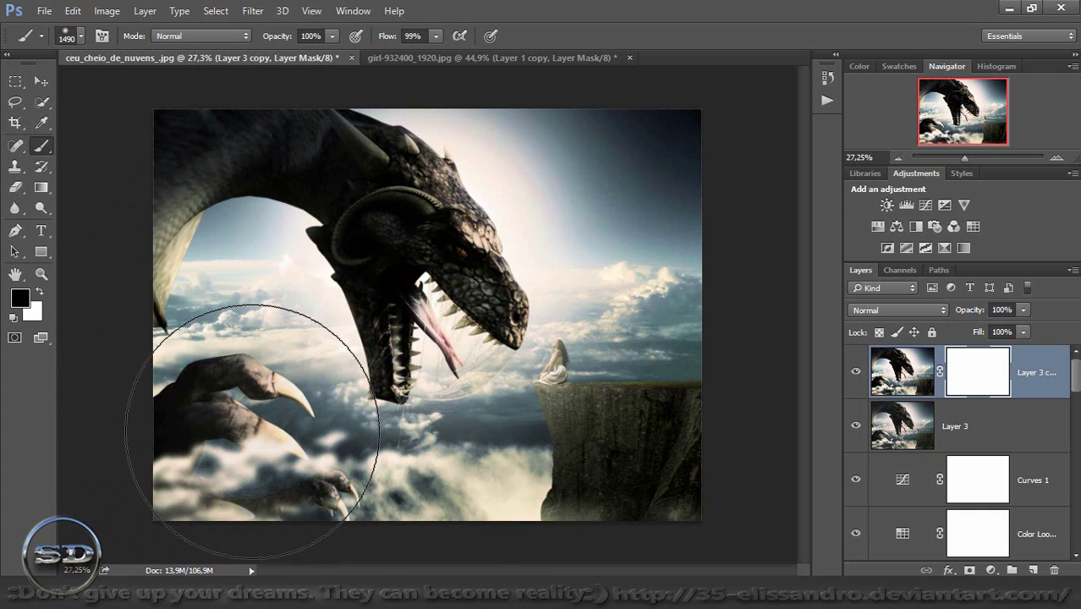
pyautogui.moveTo(253, 431); pyautogui.dragTo(329, 396)
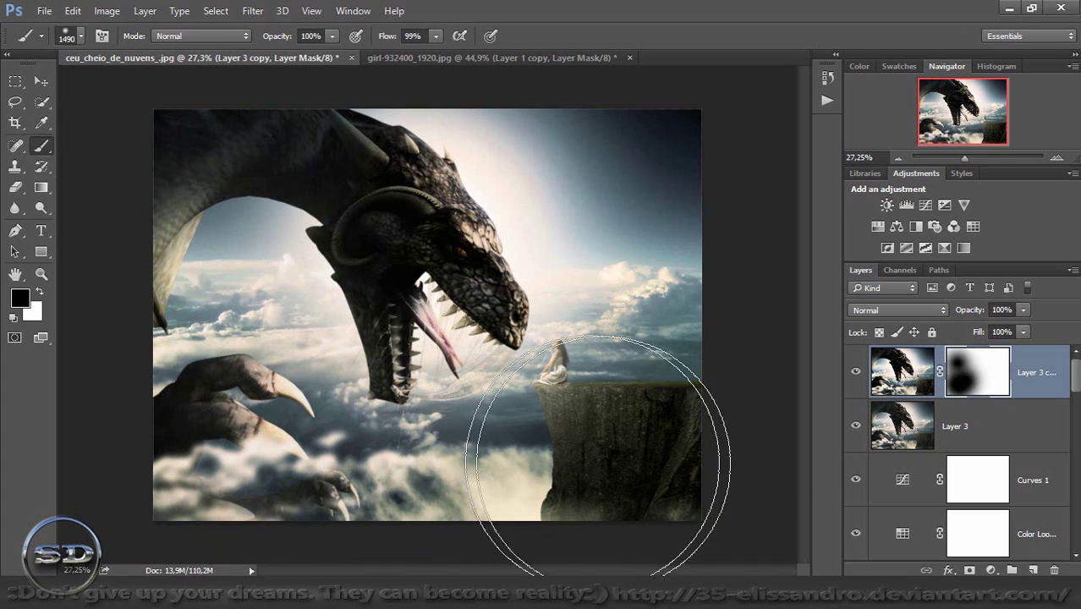
pyautogui.click(560, 350)
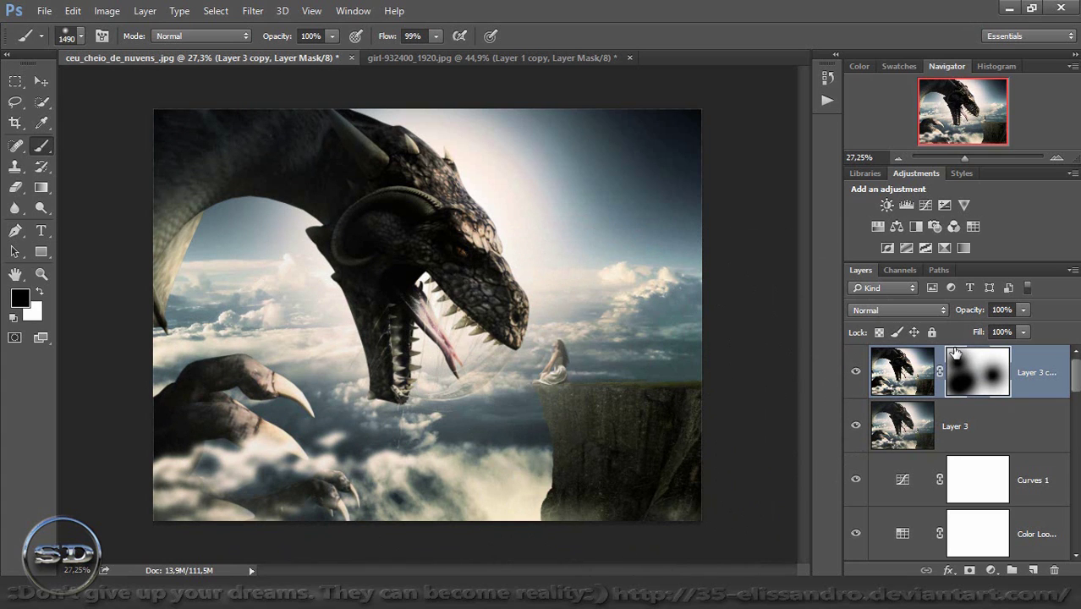
# Set Layer 3 copy to 80% fill and 61% opacity, comparing it on and off
pyautogui.moveTo(977, 335); pyautogui.dragTo(933, 313)
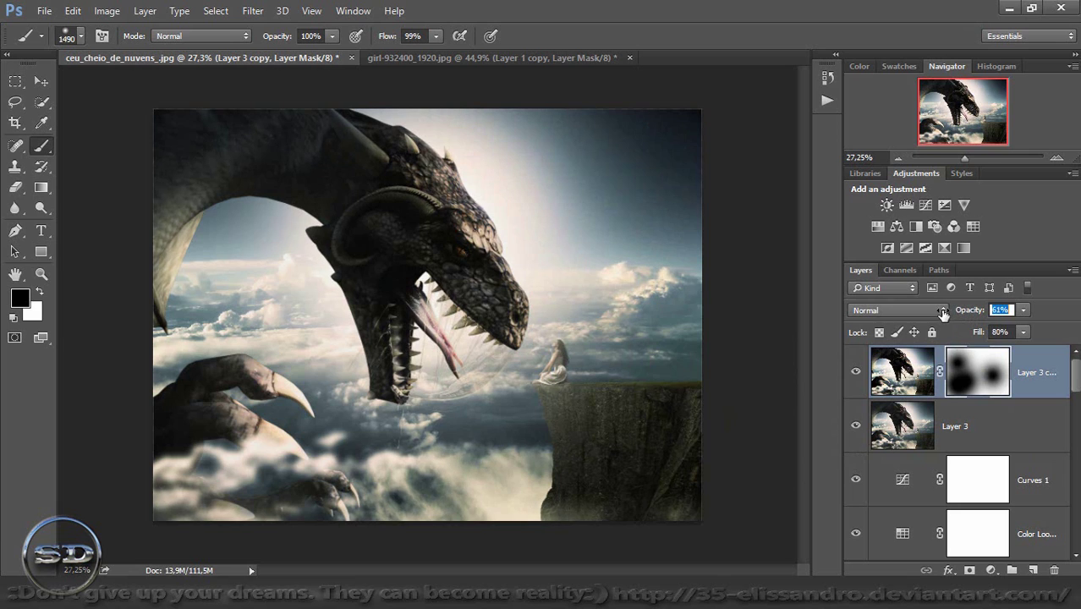
pyautogui.click(856, 373)
pyautogui.click(856, 373)
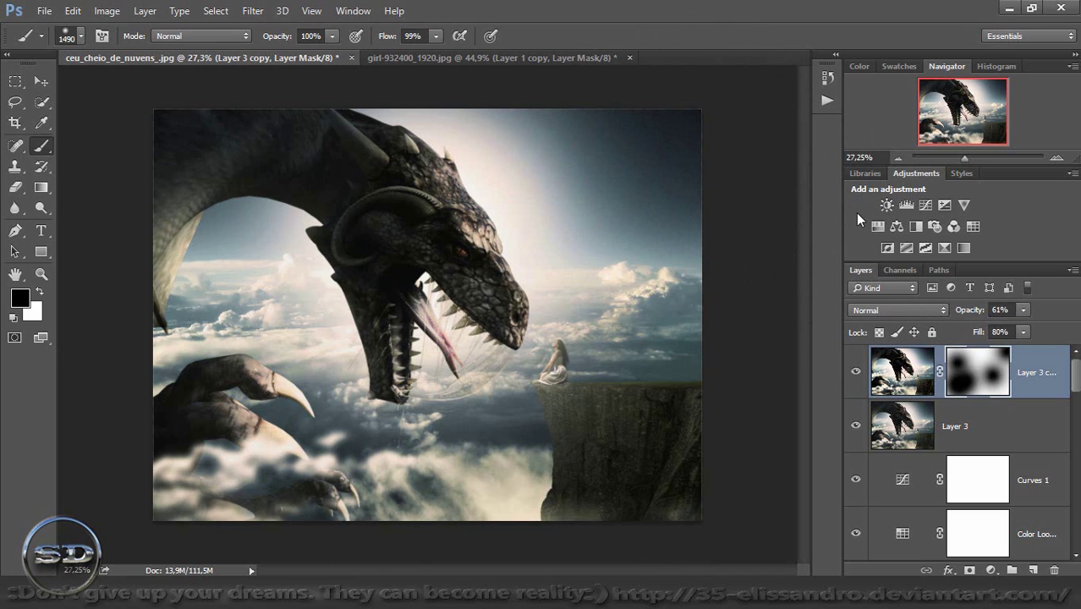
# Stamp visible layers into a new Layer 4 and launch Filter > Camera Raw Filter
pyautogui.hotkey('ctrl', 'alt', 'shift', 'e')
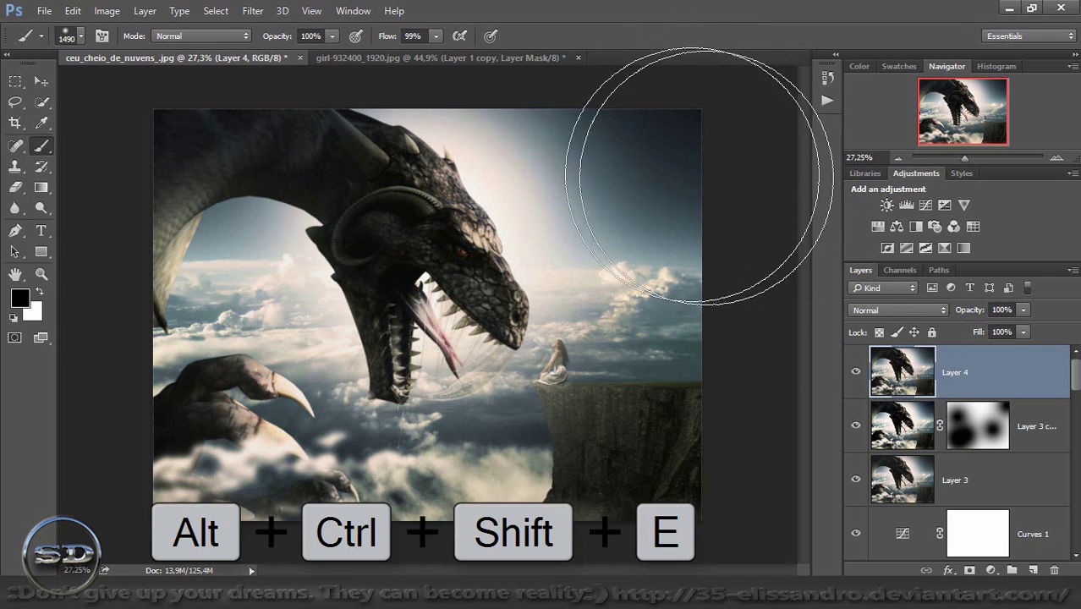
pyautogui.click(252, 12)
pyautogui.click(322, 87)
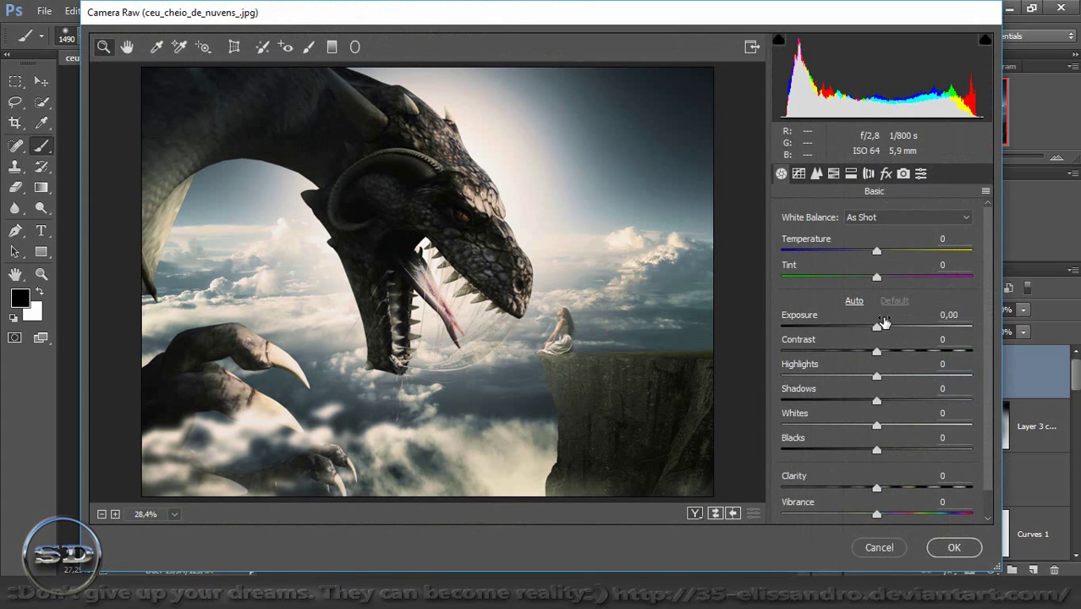
# Set Camera Raw Exposure to +0.60 and Contrast to +7
pyautogui.moveTo(877, 329); pyautogui.dragTo(893, 328)
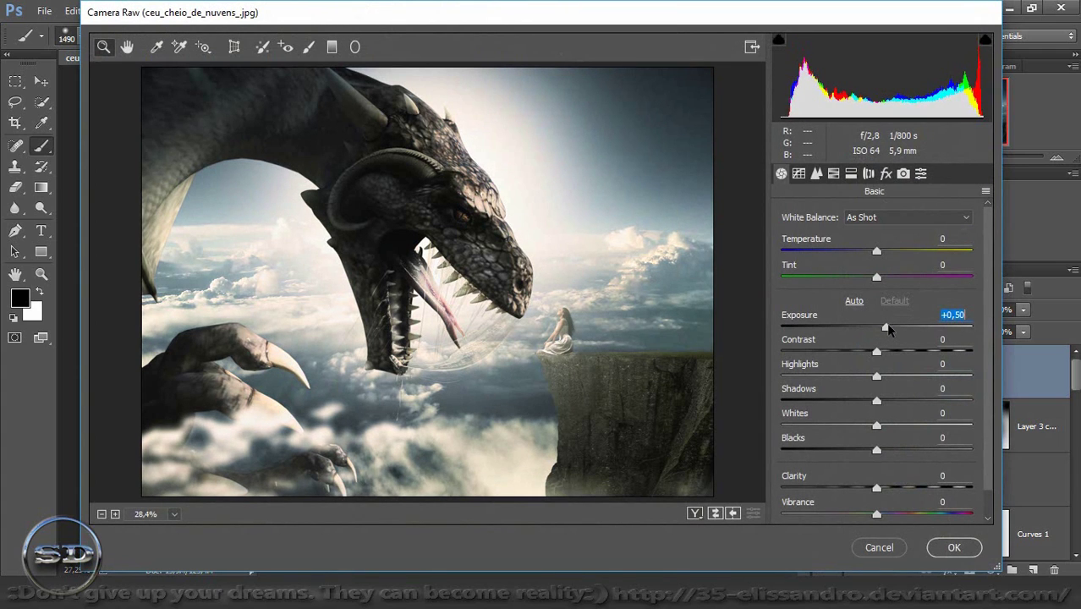
pyautogui.moveTo(896, 327); pyautogui.dragTo(889, 328)
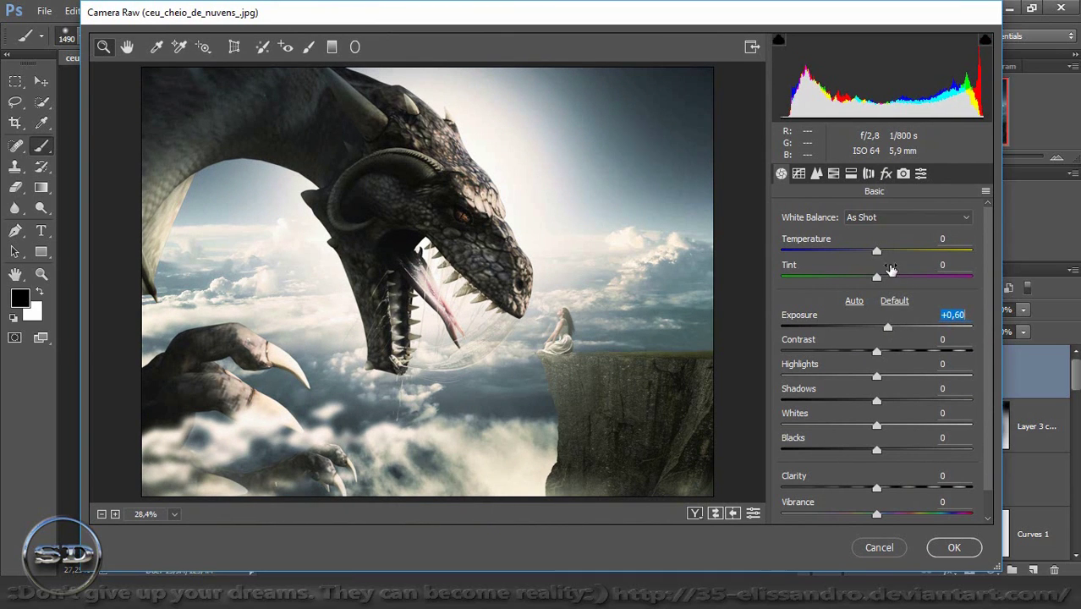
pyautogui.moveTo(877, 351); pyautogui.dragTo(854, 351)
pyautogui.moveTo(875, 351)
pyautogui.mouseDown()
pyautogui.moveTo(892, 351)
pyautogui.moveTo(845, 350)
pyautogui.moveTo(887, 352)
pyautogui.mouseUp()
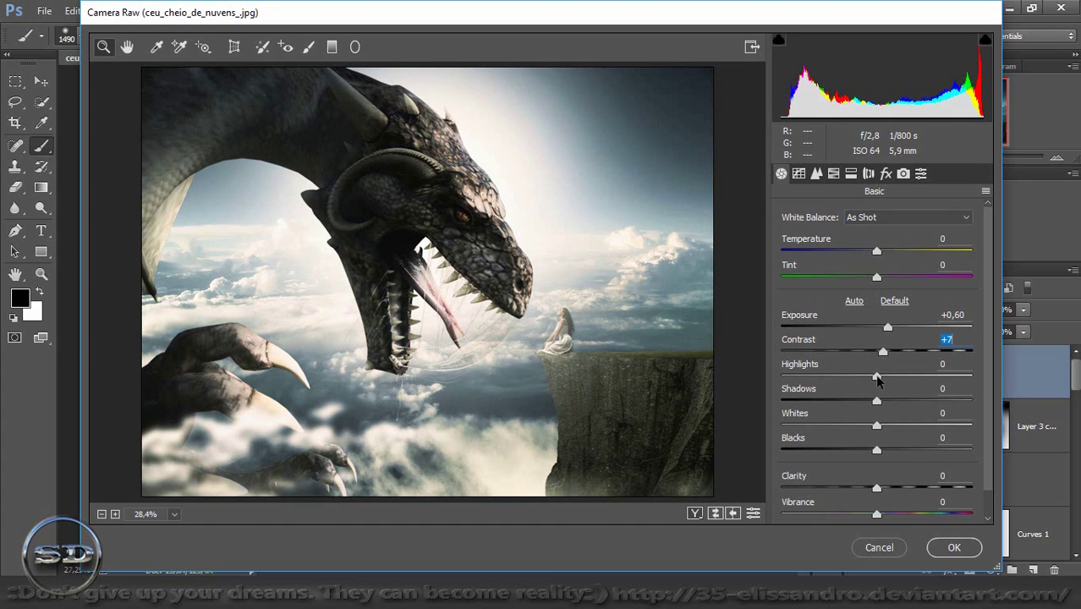
# Set Highlights -64, Shadows +30, Blacks -45 and Temperature +8, then apply the Camera Raw grade
pyautogui.moveTo(878, 377)
pyautogui.mouseDown()
pyautogui.moveTo(784, 378)
pyautogui.moveTo(818, 388)
pyautogui.mouseUp()
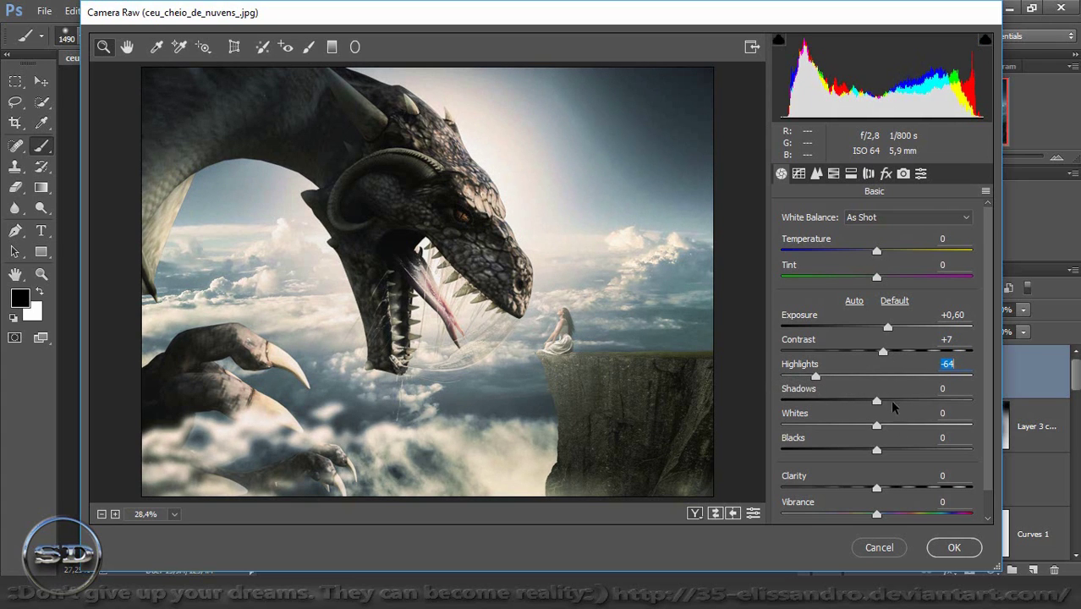
pyautogui.moveTo(877, 405); pyautogui.dragTo(906, 408)
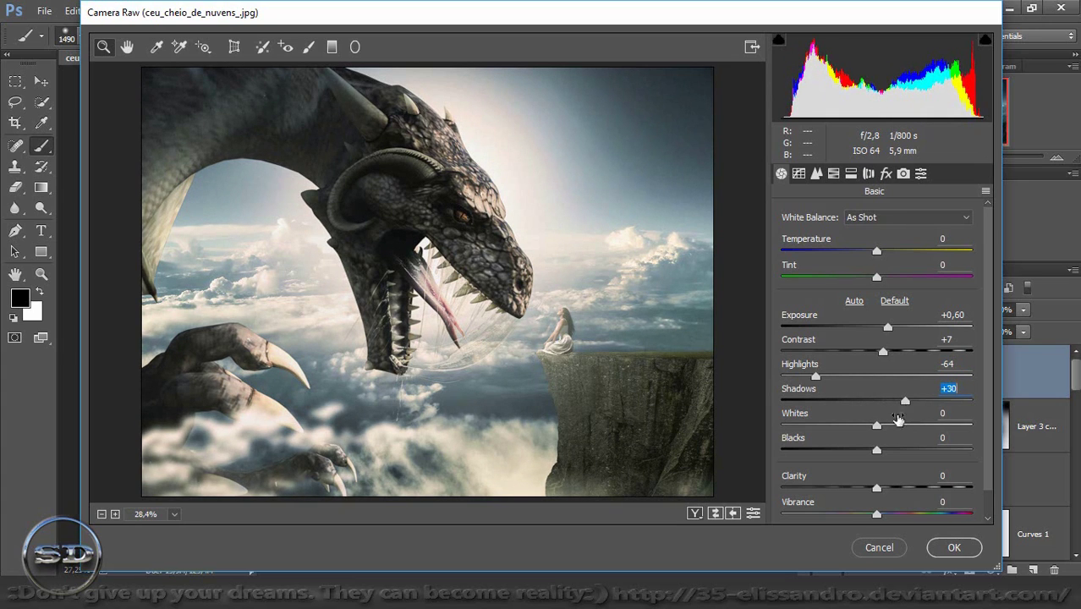
pyautogui.moveTo(880, 434)
pyautogui.mouseDown()
pyautogui.moveTo(890, 426)
pyautogui.moveTo(845, 421)
pyautogui.mouseUp()
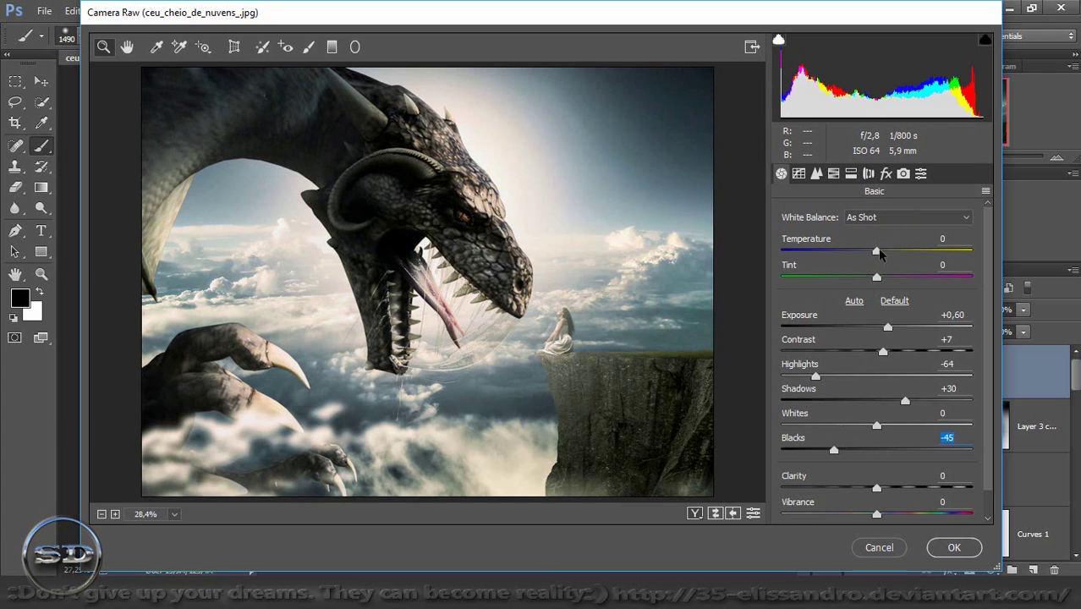
pyautogui.moveTo(879, 253)
pyautogui.mouseDown()
pyautogui.moveTo(901, 252)
pyautogui.moveTo(847, 255)
pyautogui.moveTo(887, 256)
pyautogui.mouseUp()
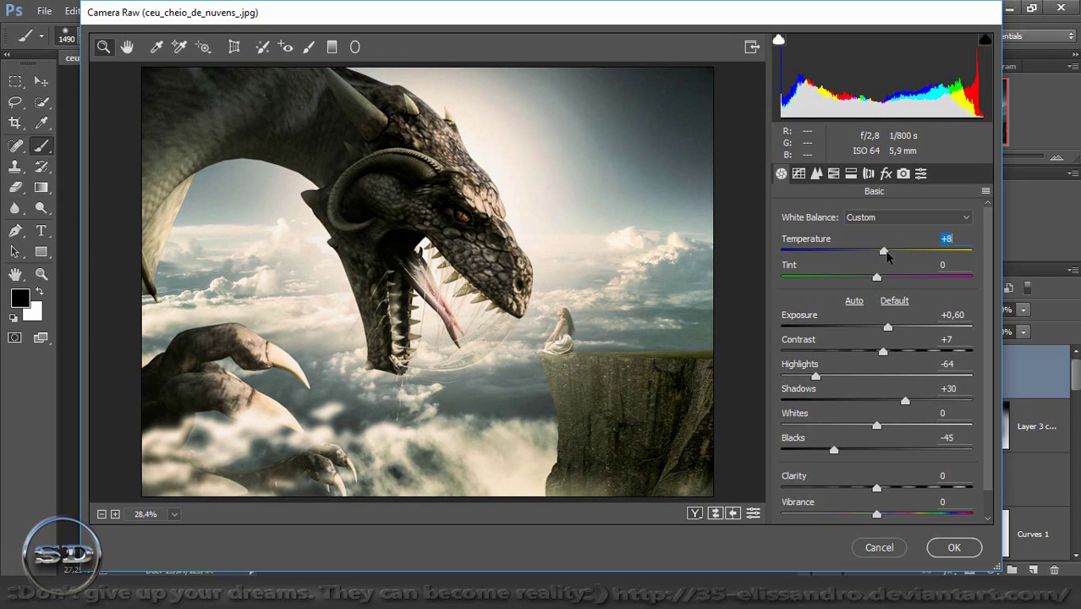
pyautogui.click(948, 548)
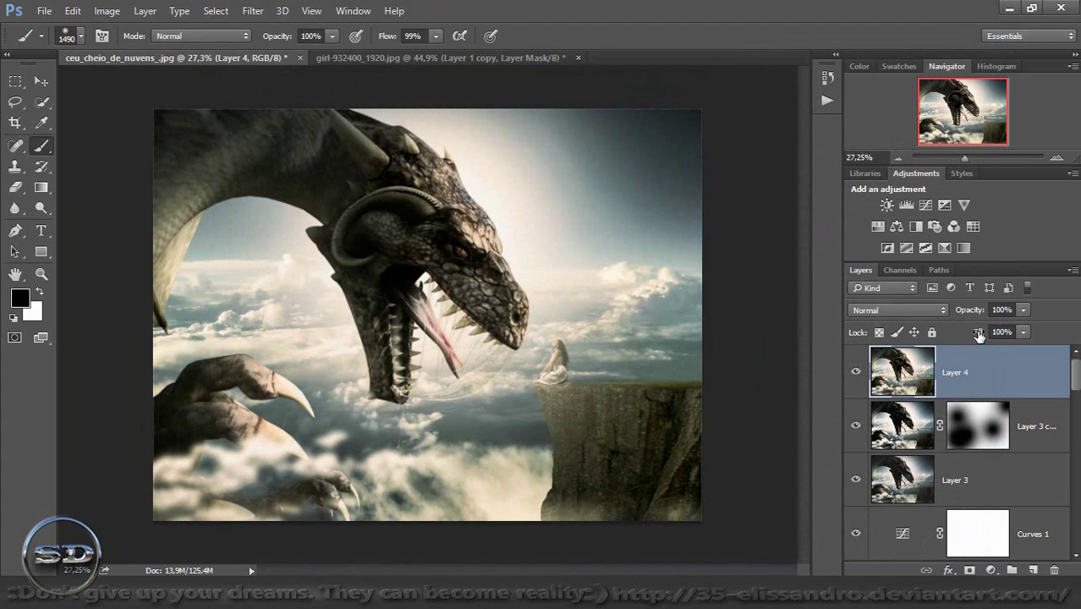
# Set Layer 4 to 85% fill and 74% opacity, comparing it on and off
pyautogui.moveTo(979, 334); pyautogui.dragTo(956, 314)
pyautogui.press('Return')
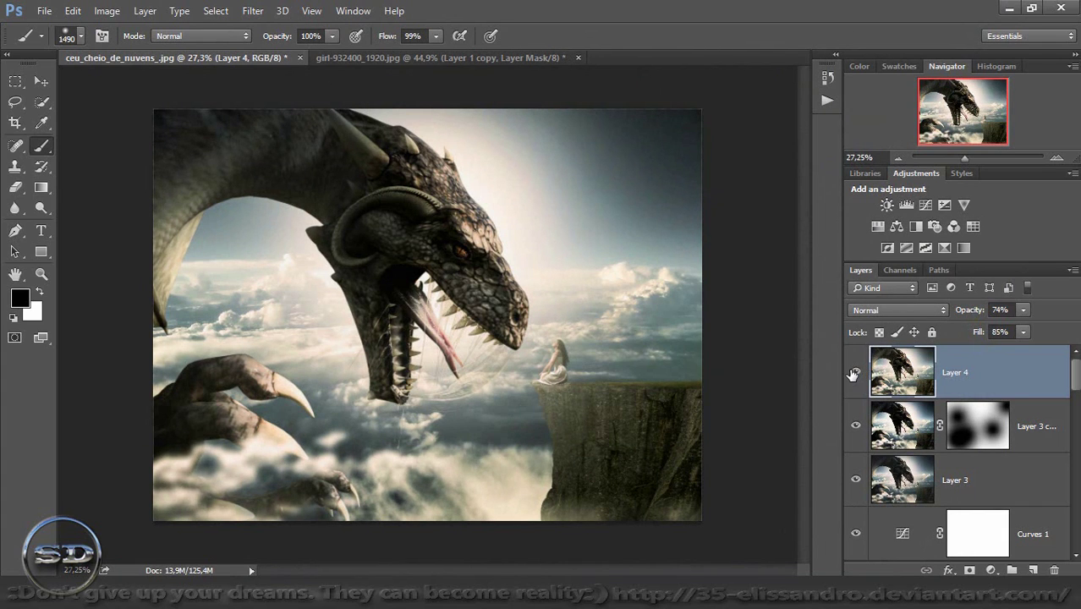
pyautogui.click(854, 373)
pyautogui.click(855, 373)
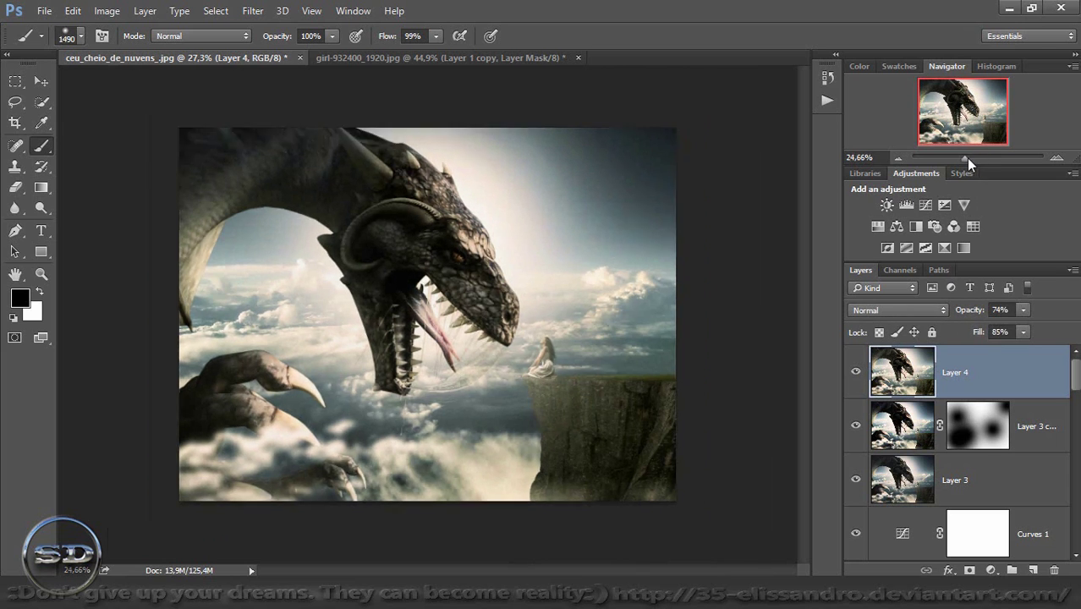
# Zoom in and pan across the dragon's mouth to the girl on the cliff
pyautogui.moveTo(967, 158); pyautogui.dragTo(979, 159)
pyautogui.moveTo(965, 110)
pyautogui.mouseDown()
pyautogui.moveTo(951, 91)
pyautogui.moveTo(987, 118)
pyautogui.mouseUp()
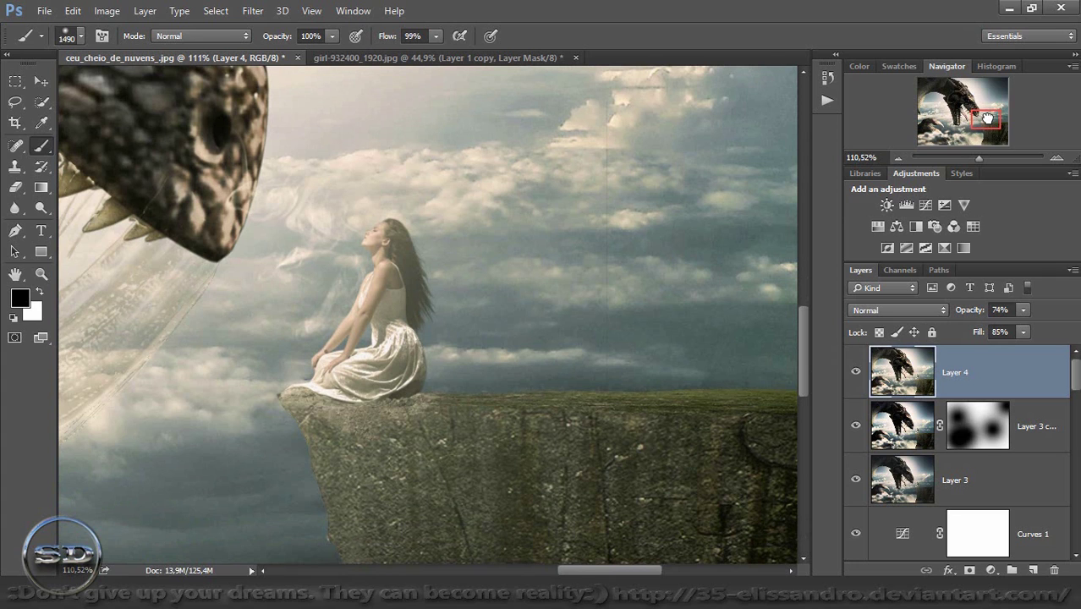
pyautogui.moveTo(987, 118); pyautogui.dragTo(996, 116)
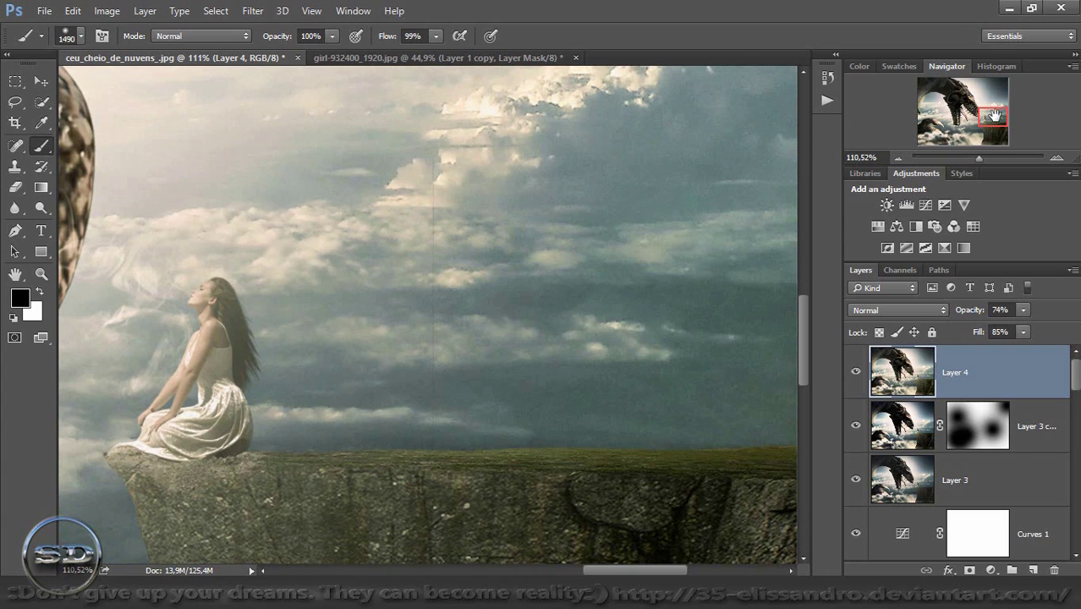
pyautogui.hotkey('ctrl', 'shift', 'alt', 'e')
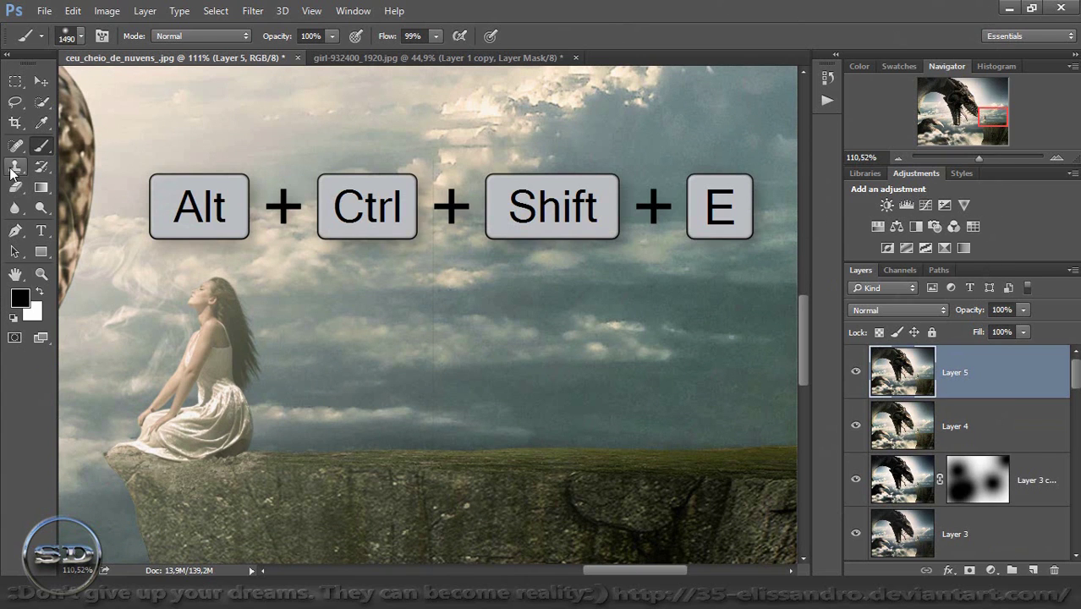
pyautogui.click(15, 167)
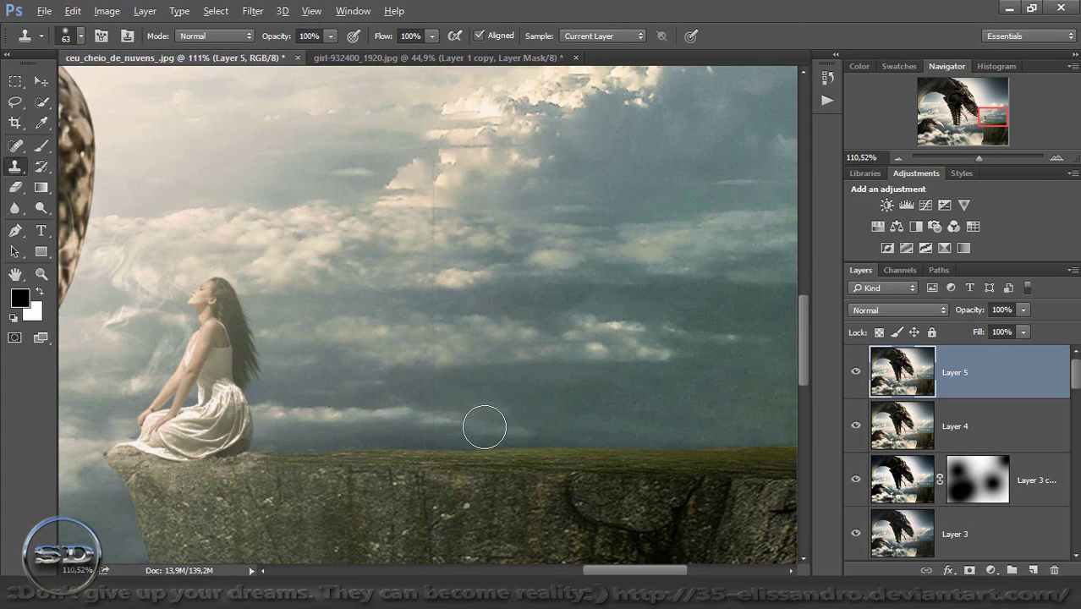
pyautogui.keyDown('alt'); pyautogui.click(484, 427); pyautogui.keyUp('alt')
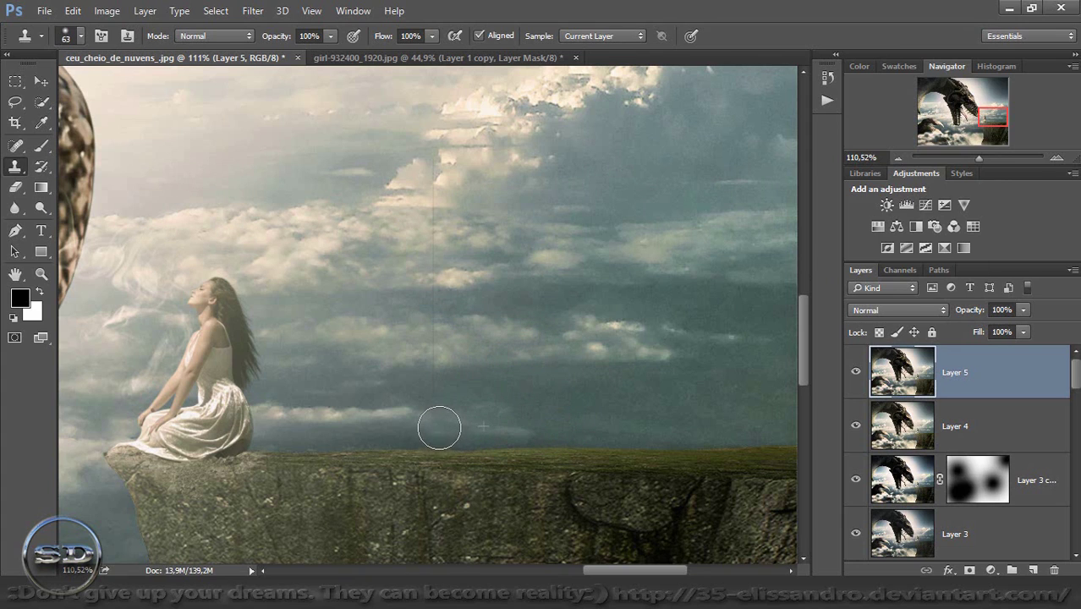
pyautogui.moveTo(437, 429); pyautogui.dragTo(435, 157)
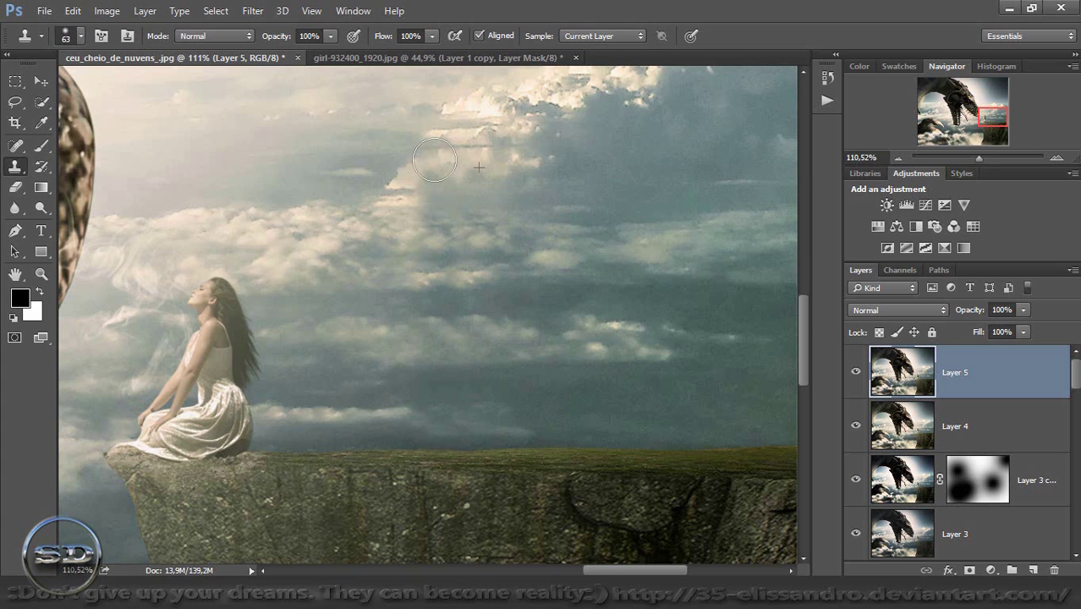
pyautogui.moveTo(989, 135); pyautogui.dragTo(1012, 119)
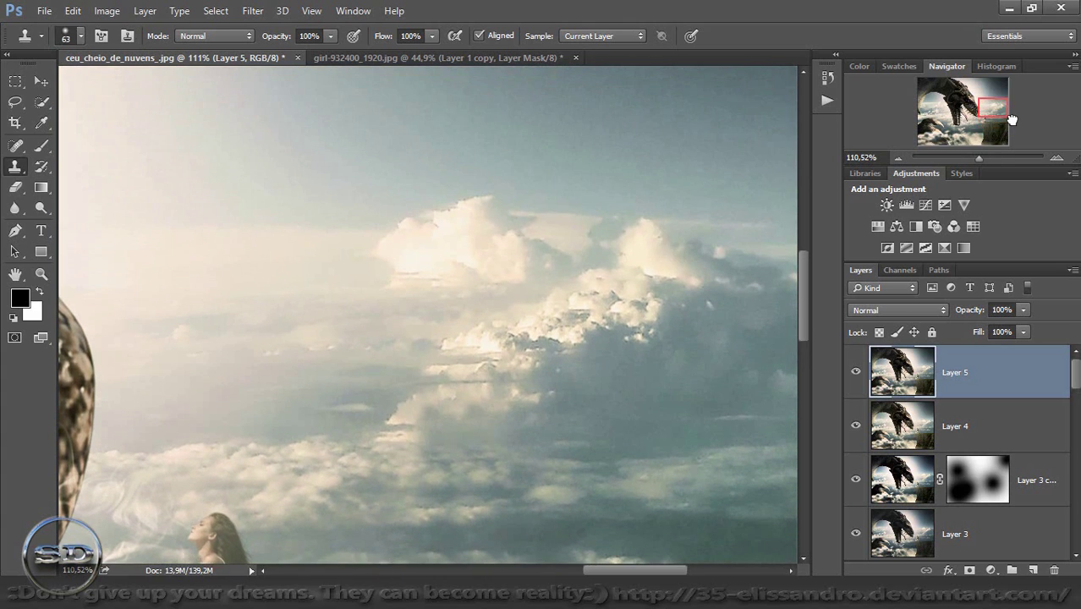
pyautogui.moveTo(979, 158); pyautogui.dragTo(985, 158)
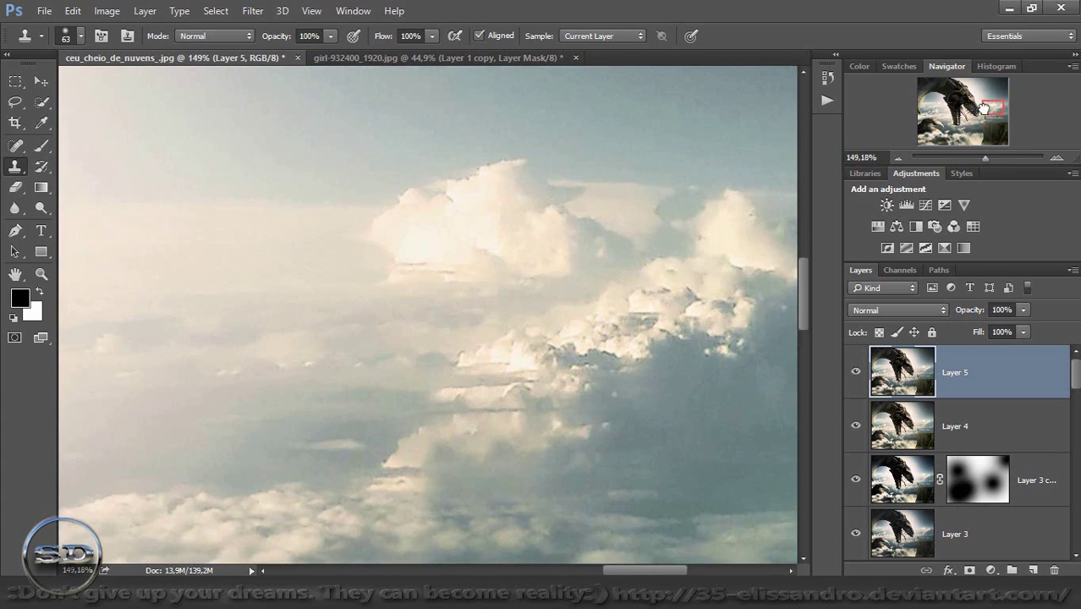
pyautogui.moveTo(984, 106); pyautogui.dragTo(963, 120)
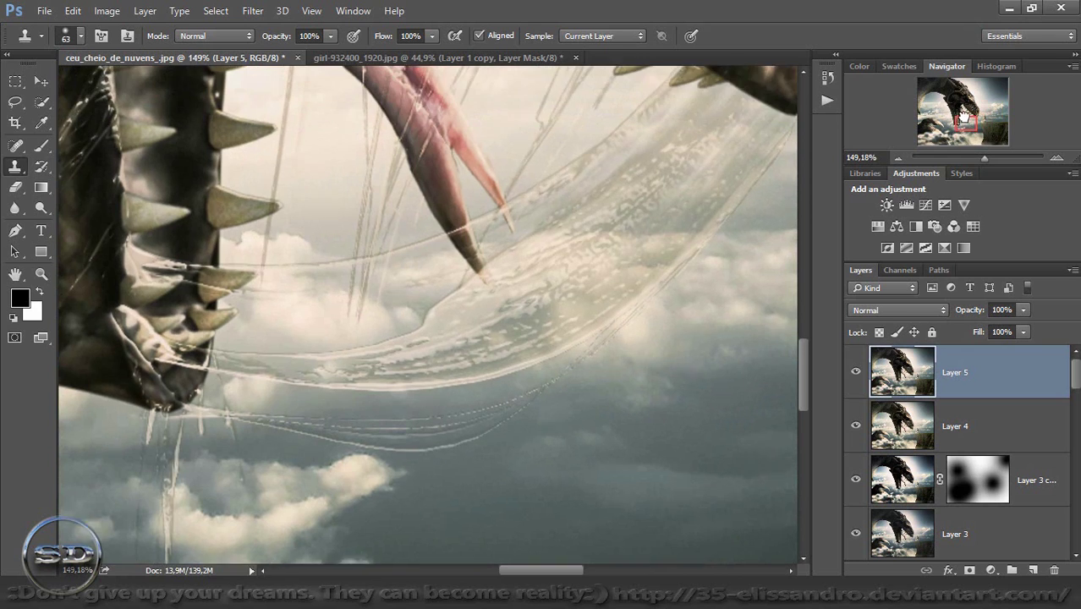
pyautogui.moveTo(963, 120); pyautogui.dragTo(963, 108)
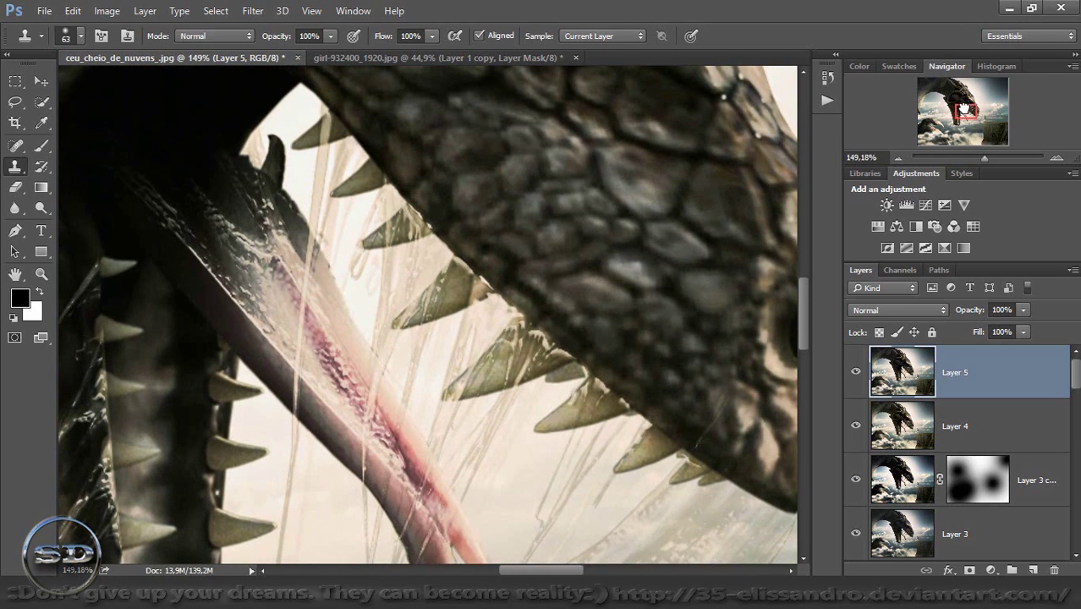
# Stamp the visible image into Layer 6 at 76% fill, with the Blur tool selected
pyautogui.hotkey('ctrl', 'shift', 'alt', 'n')
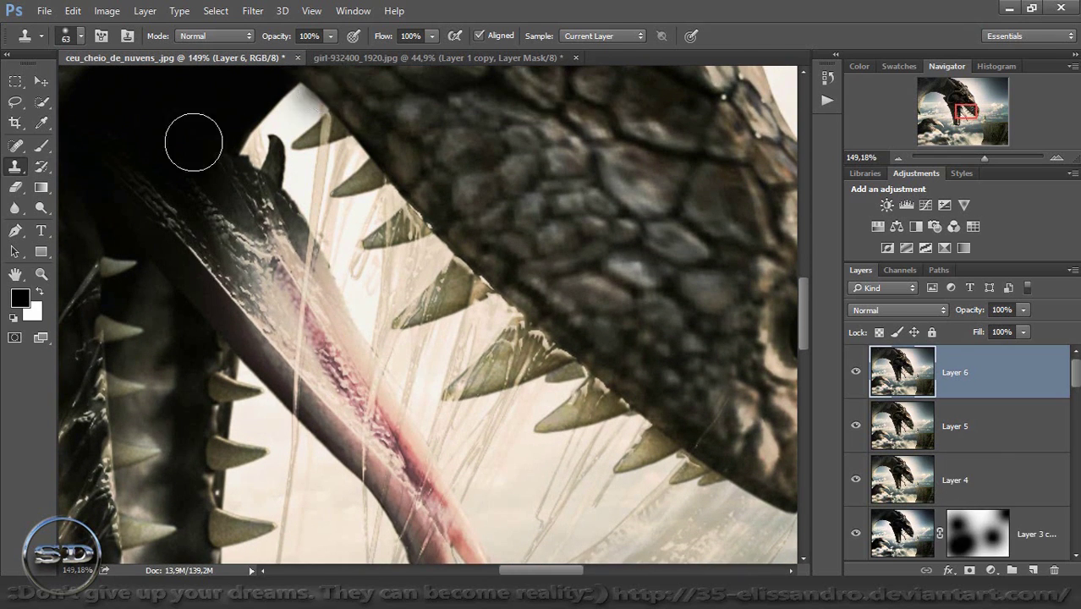
pyautogui.press('r')
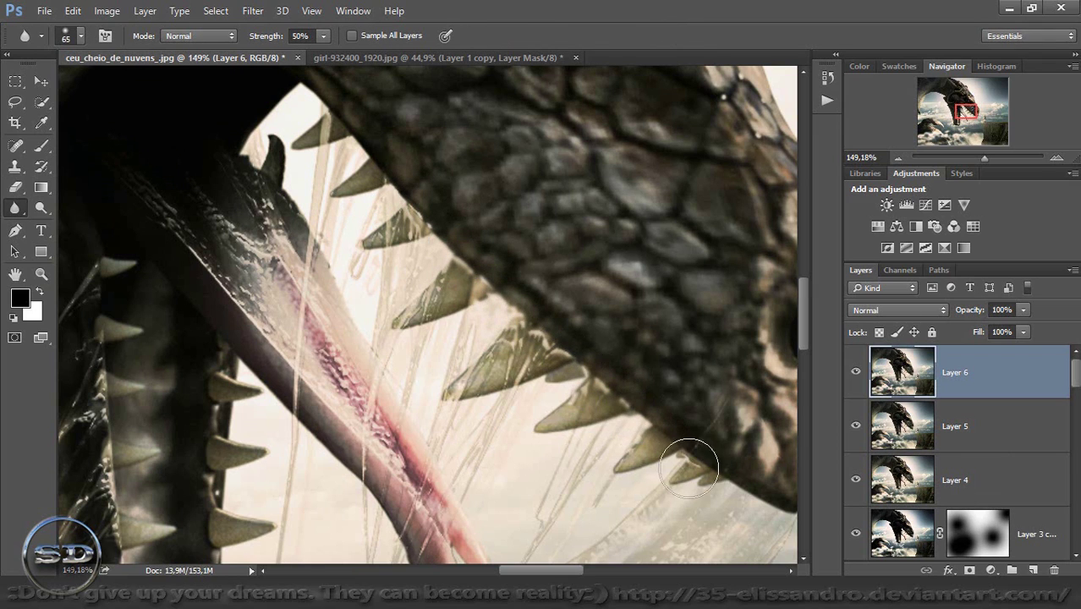
pyautogui.moveTo(979, 333); pyautogui.dragTo(966, 336)
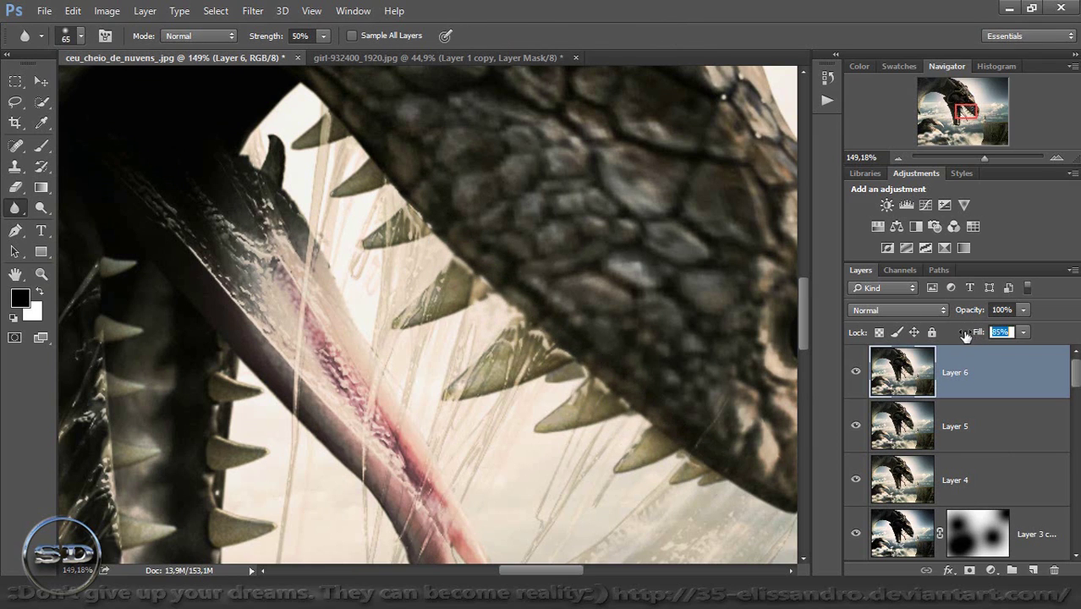
# Blur along the outer edge of the dragon's jaw, enlarging the brush to 282
pyautogui.moveTo(965, 109); pyautogui.dragTo(976, 111)
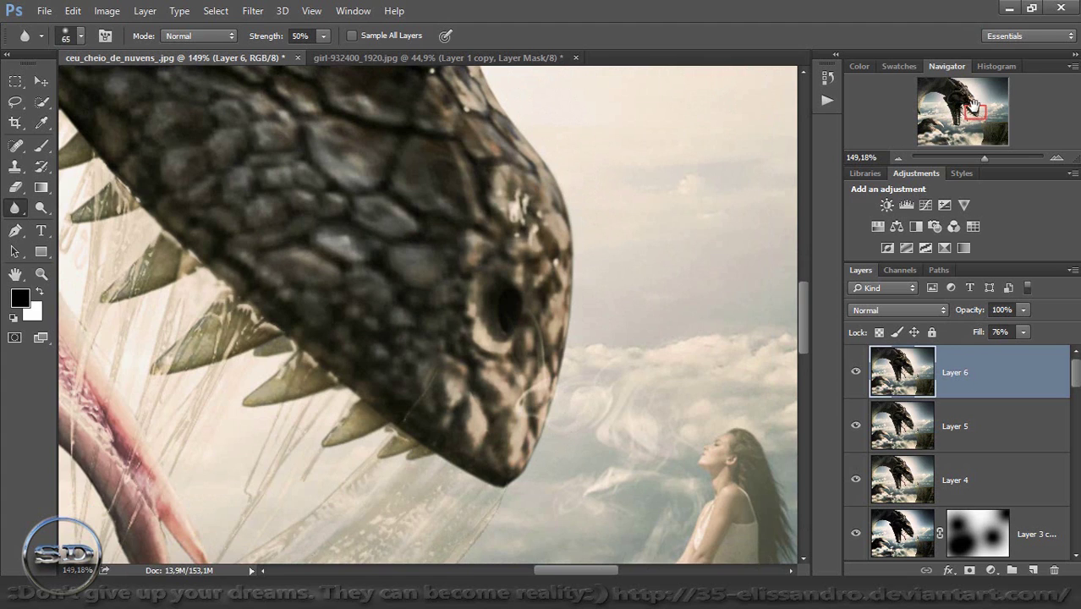
pyautogui.moveTo(973, 107); pyautogui.dragTo(973, 101)
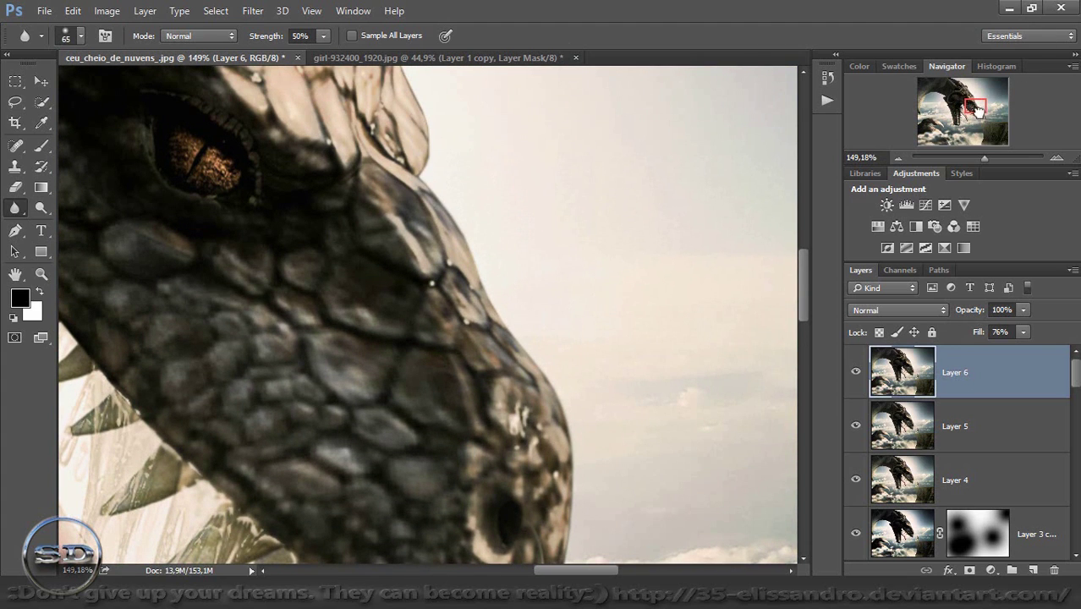
pyautogui.moveTo(977, 110); pyautogui.dragTo(957, 93)
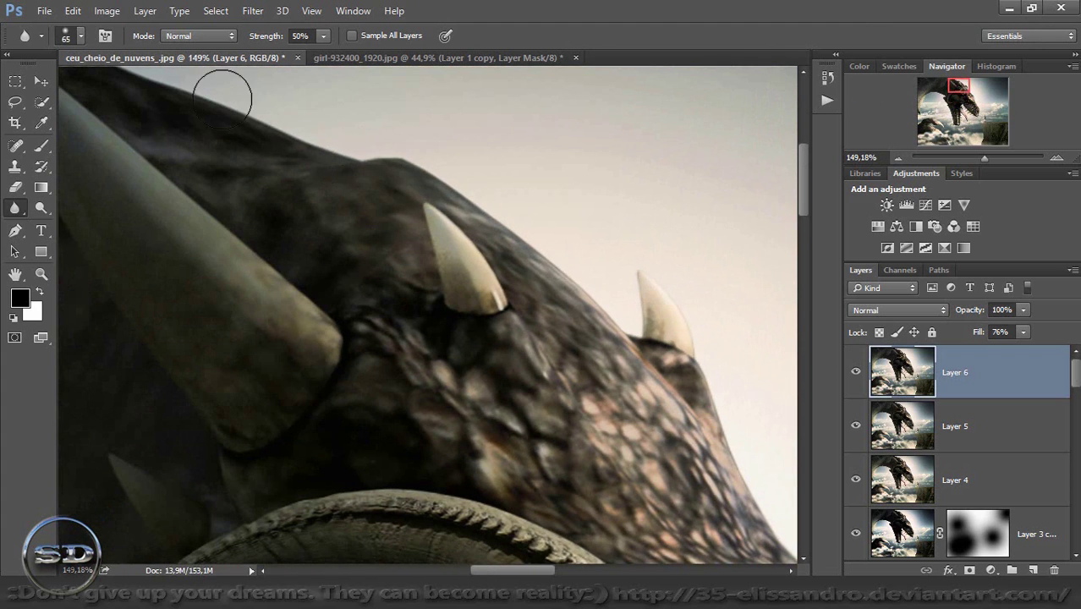
pyautogui.moveTo(965, 103); pyautogui.dragTo(939, 82)
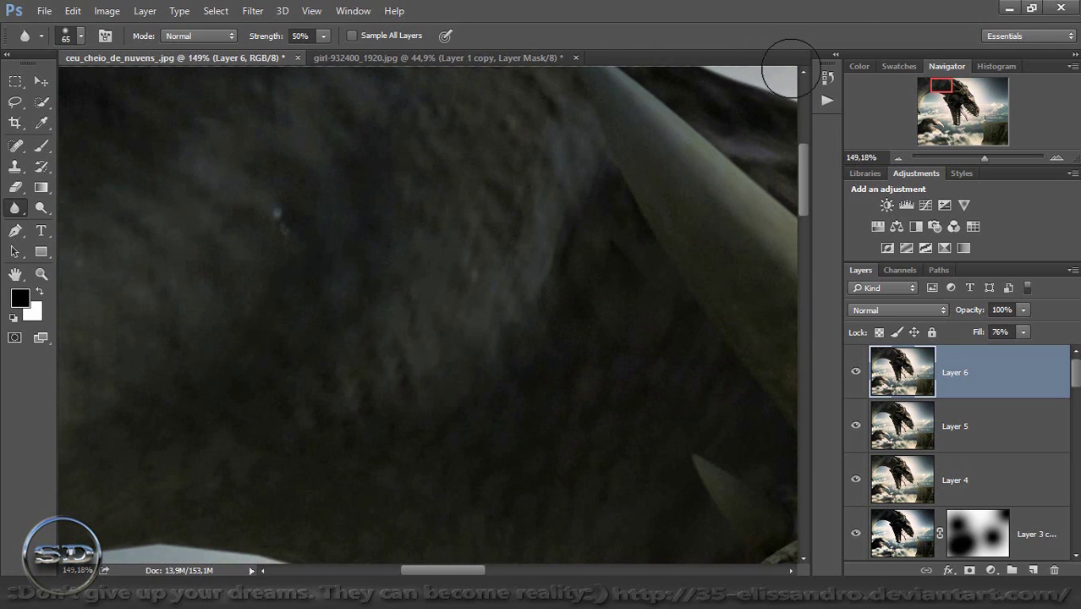
pyautogui.moveTo(979, 161)
pyautogui.mouseDown()
pyautogui.moveTo(967, 161)
pyautogui.moveTo(978, 159)
pyautogui.moveTo(965, 141)
pyautogui.mouseUp()
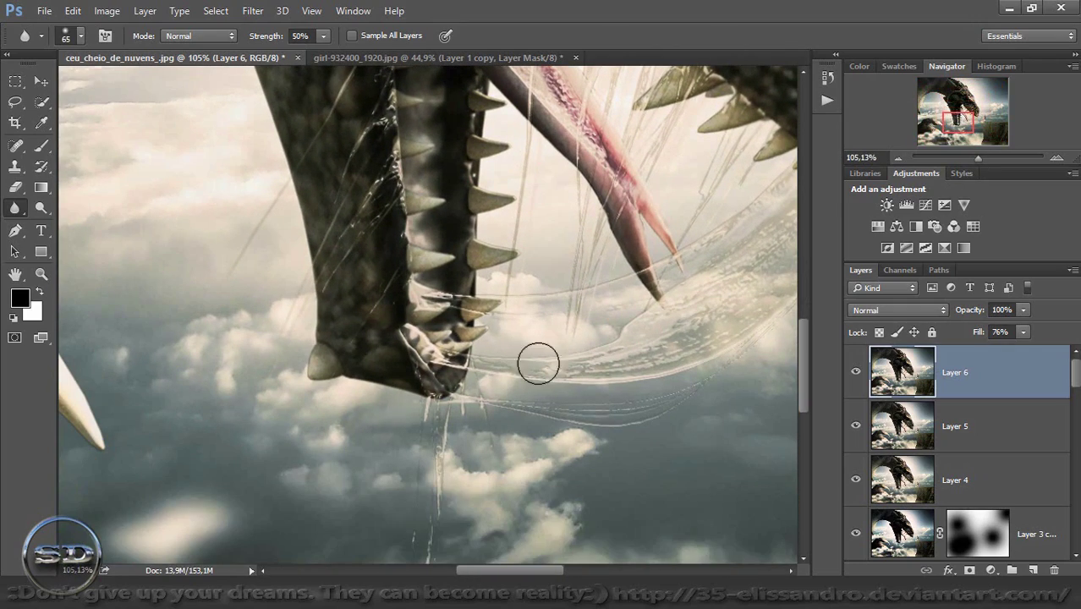
pyautogui.moveTo(353, 395)
pyautogui.mouseDown()
pyautogui.moveTo(302, 367)
pyautogui.moveTo(313, 234)
pyautogui.moveTo(263, 133)
pyautogui.mouseUp()
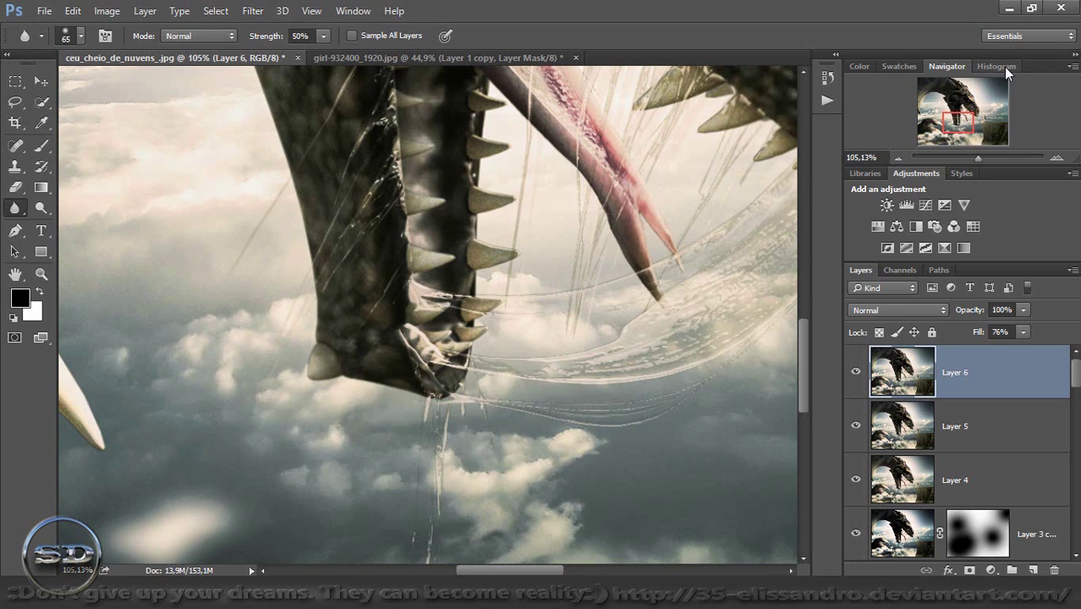
pyautogui.moveTo(941, 113); pyautogui.dragTo(917, 115)
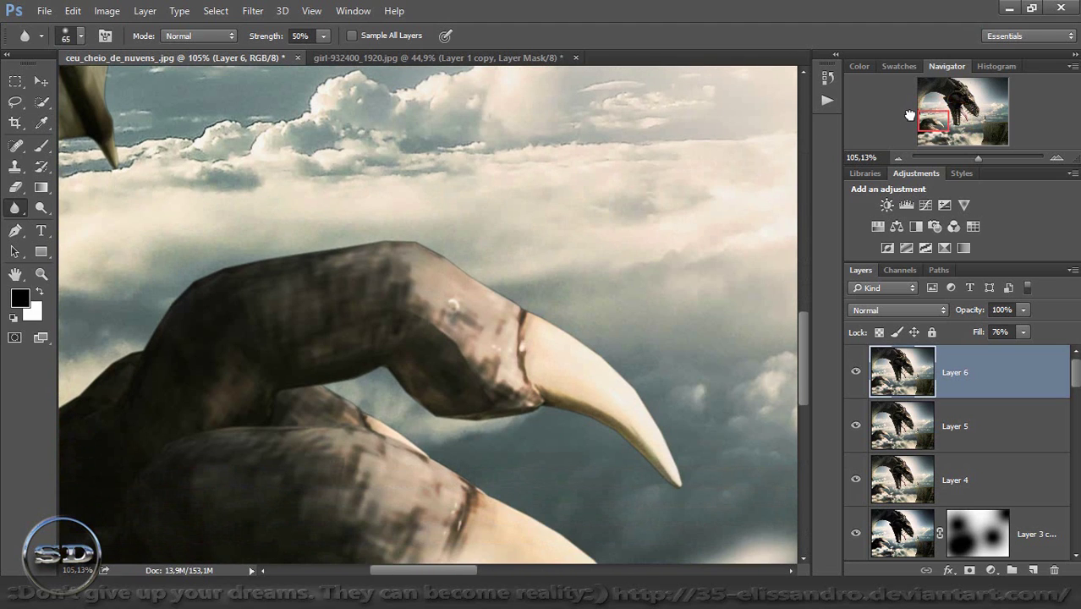
pyautogui.moveTo(551, 314); pyautogui.dragTo(750, 469)
pyautogui.moveTo(968, 158); pyautogui.dragTo(967, 158)
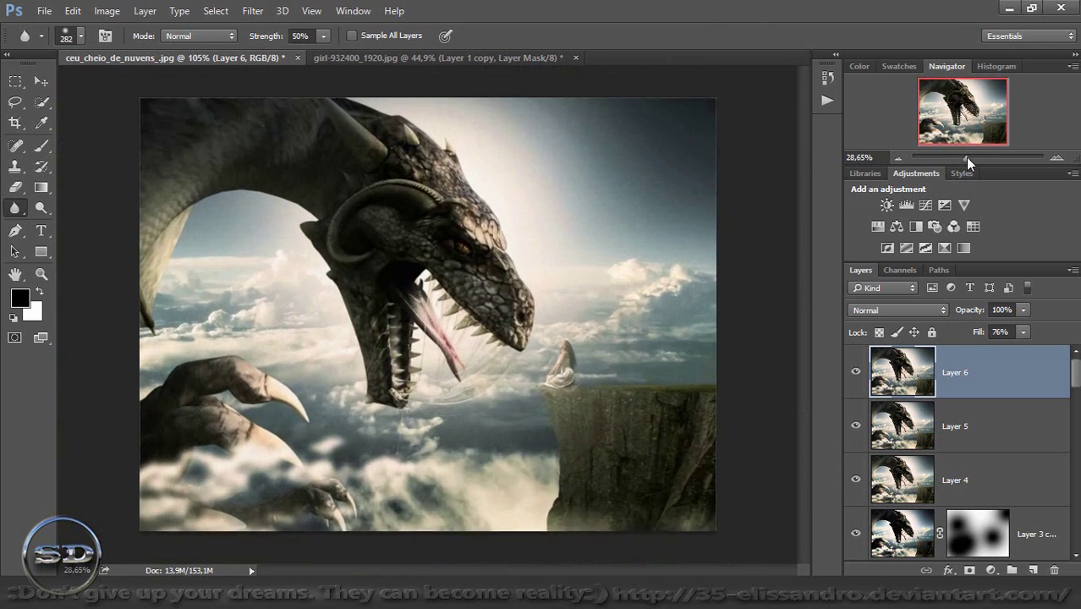
# Stamp the visible image into Layer 7 and start an Iris Blur on it
pyautogui.hotkey('ctrl', 'alt', 'shift', 'e')
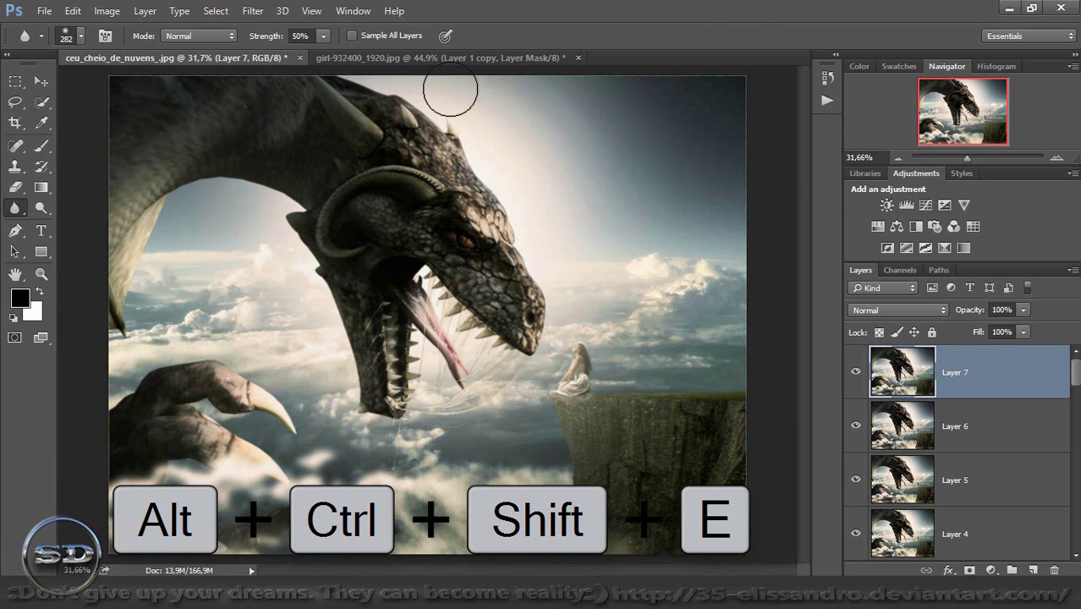
pyautogui.click(265, 12)
pyautogui.moveTo(310, 182)
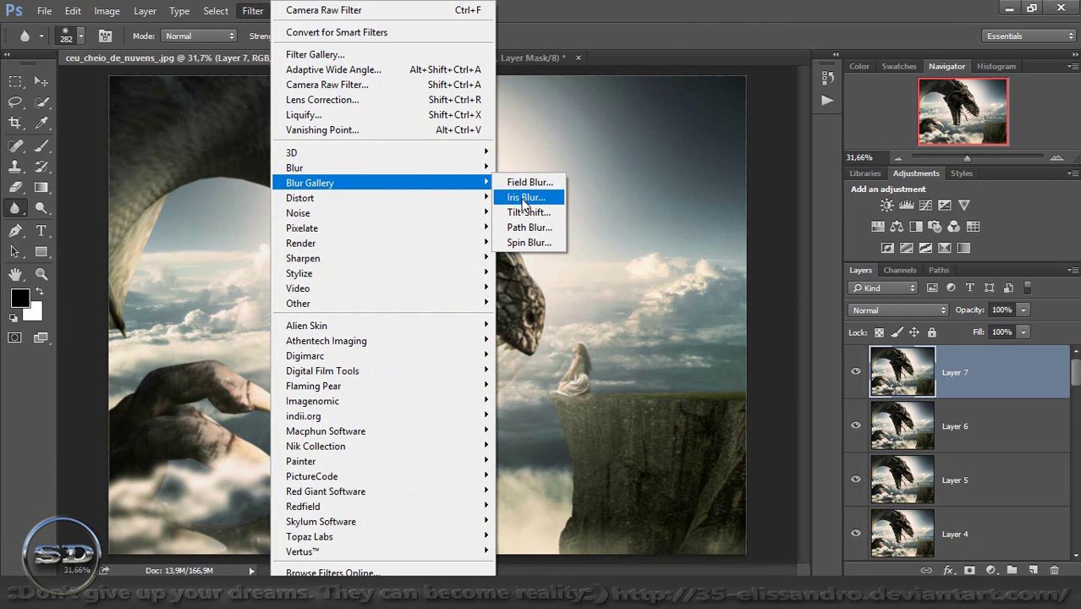
pyautogui.click(522, 198)
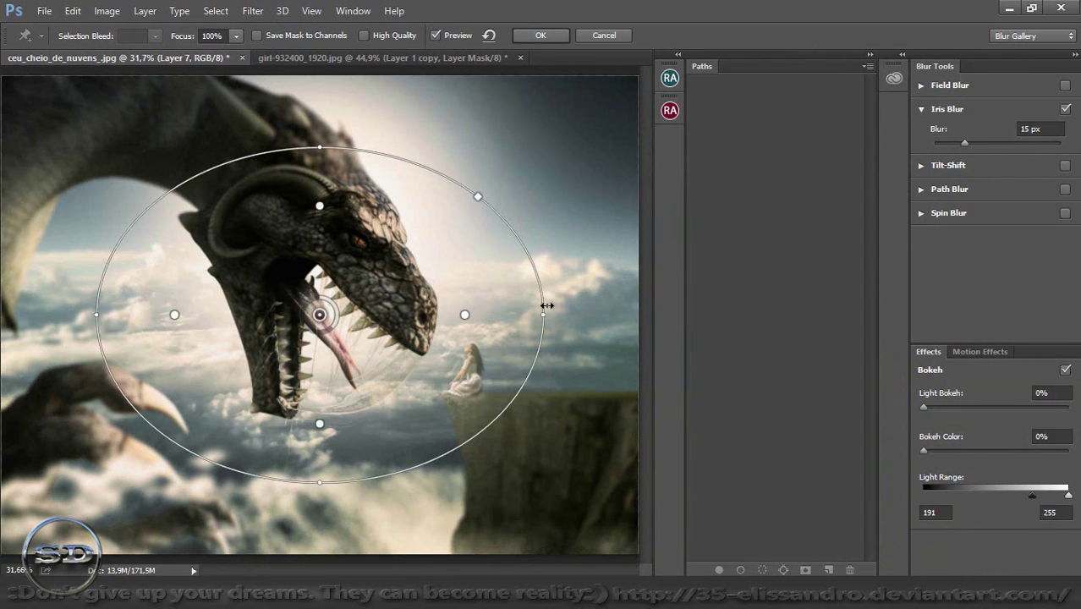
# Rotate and position the iris ellipse over the dragon's head, girl and cliff, and apply an 8 px blur
pyautogui.moveTo(550, 313)
pyautogui.mouseDown()
pyautogui.moveTo(512, 478)
pyautogui.moveTo(582, 527)
pyautogui.mouseUp()
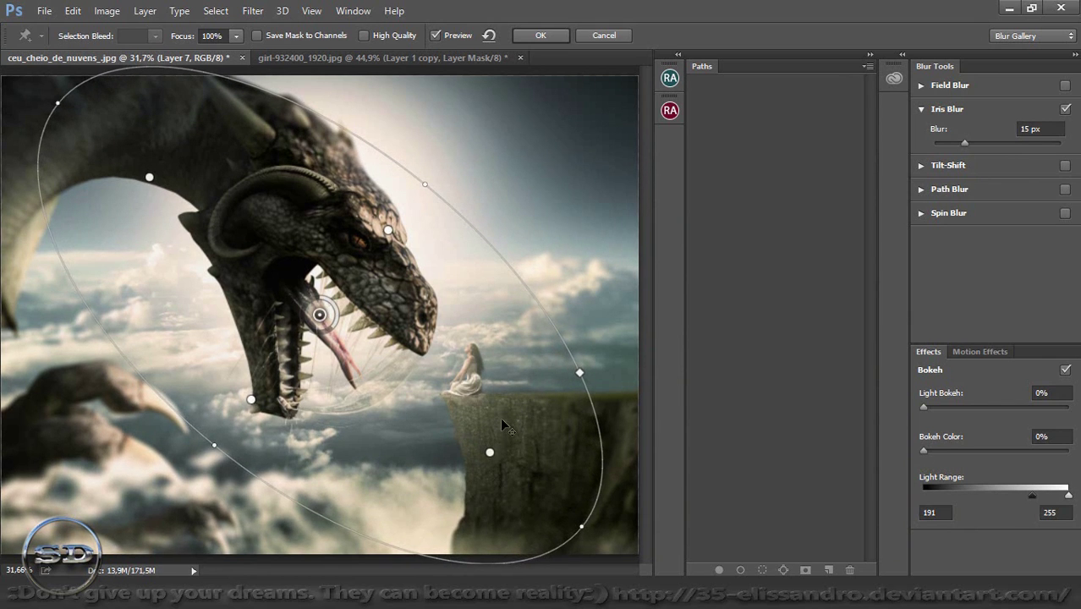
pyautogui.moveTo(500, 419); pyautogui.dragTo(515, 448)
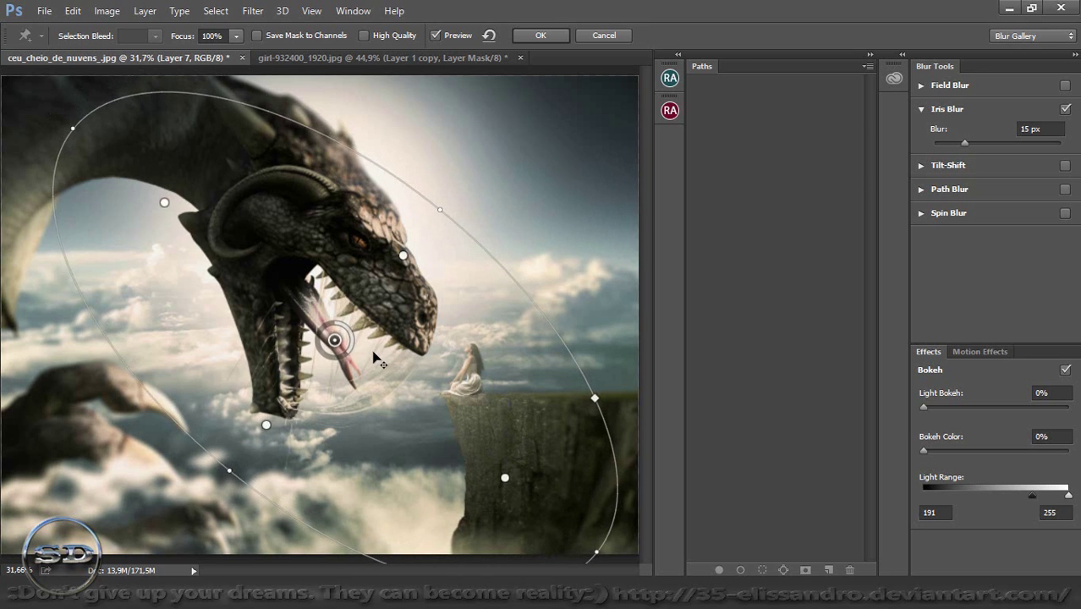
pyautogui.moveTo(352, 350); pyautogui.dragTo(353, 345)
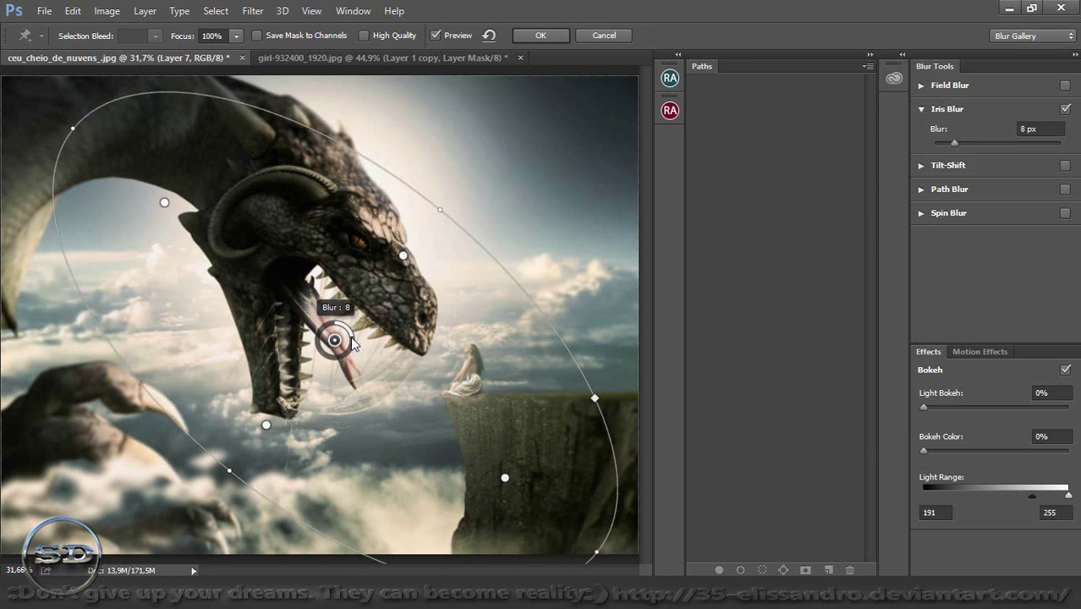
pyautogui.moveTo(333, 409)
pyautogui.mouseDown()
pyautogui.moveTo(350, 410)
pyautogui.moveTo(345, 360)
pyautogui.mouseUp()
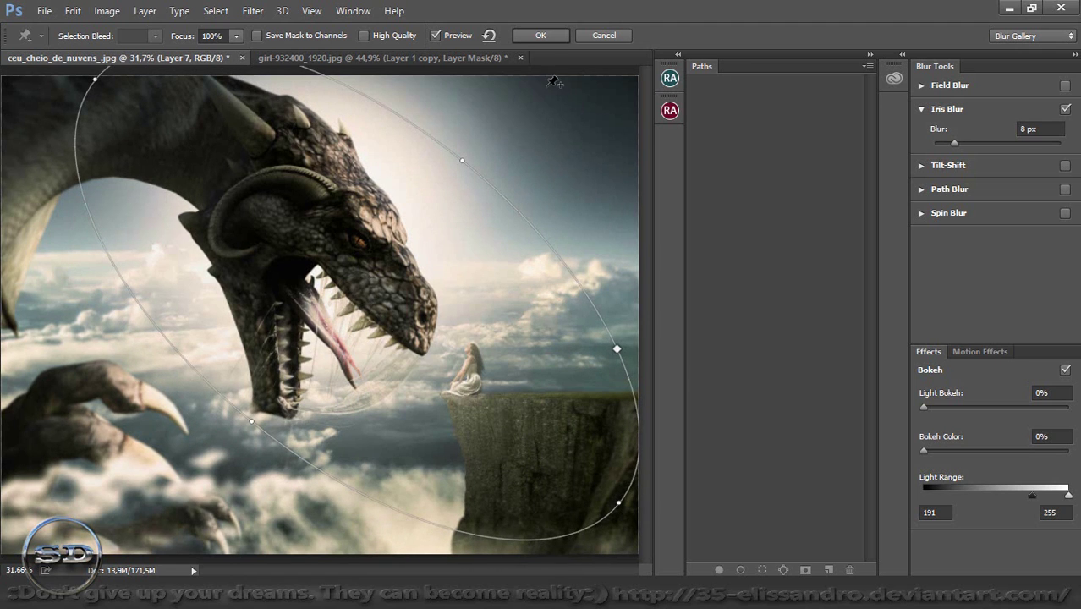
pyautogui.click(555, 32)
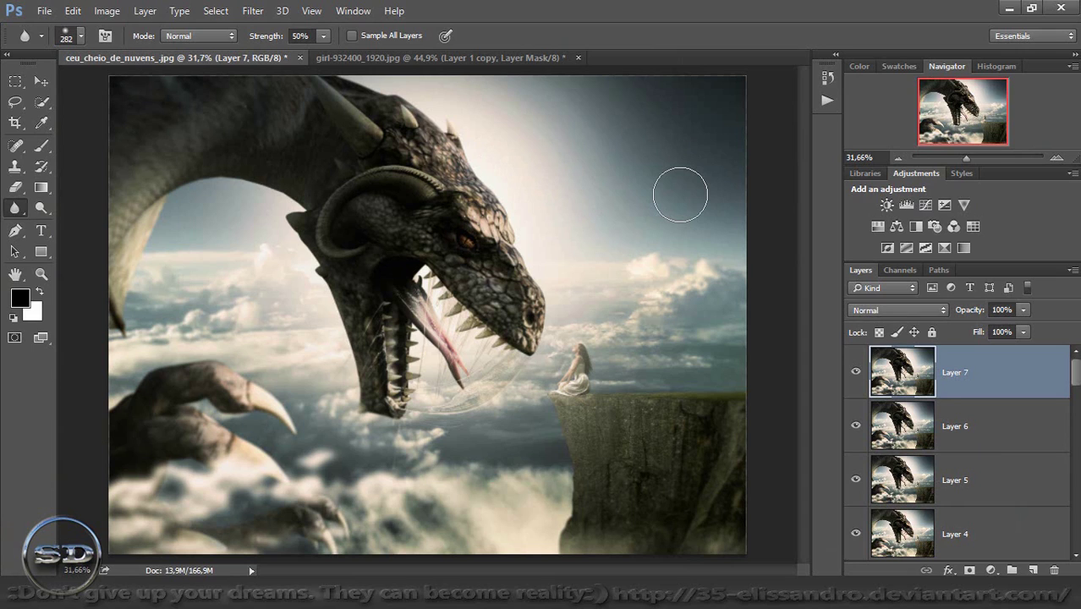
# Stamp the visible image into Layer 8 and apply a Color Efex Pro 4 Cross Balance filter
pyautogui.hotkey('ctrl', 'alt', 'shift', 'e')
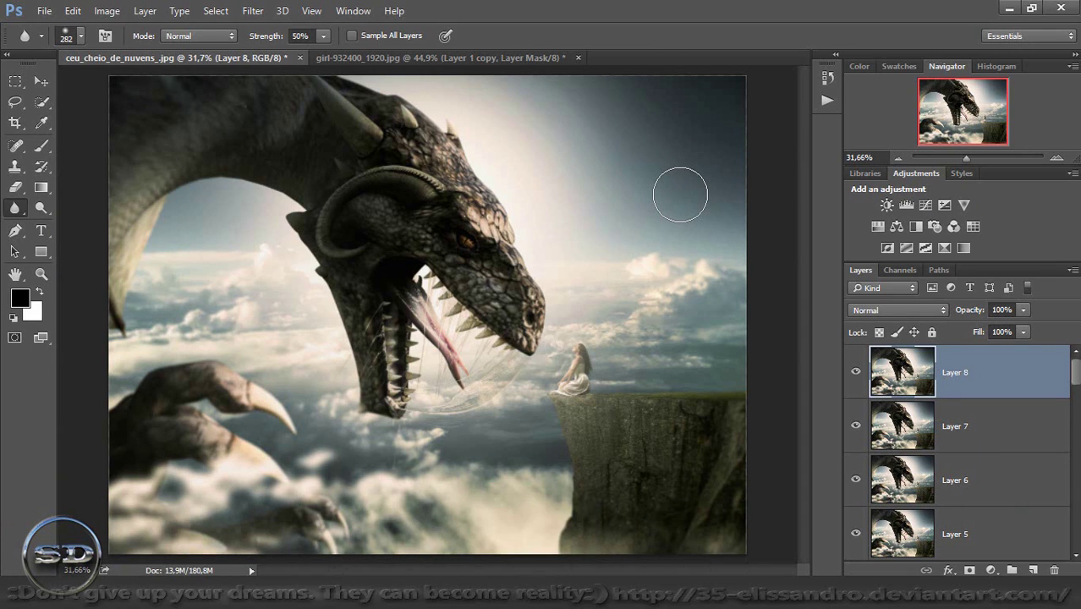
pyautogui.click(248, 12)
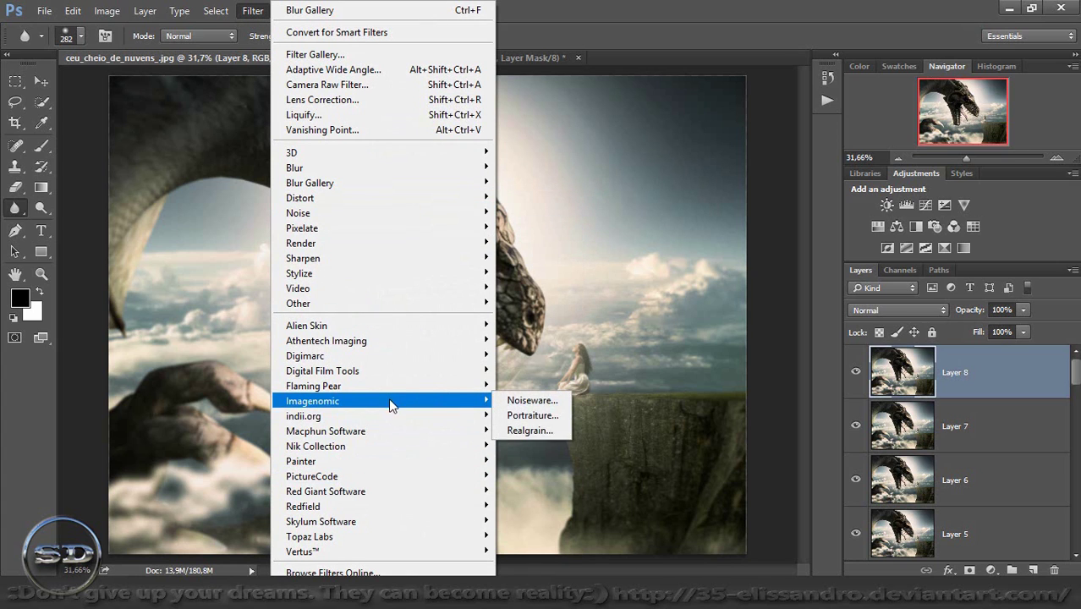
pyautogui.moveTo(315, 446)
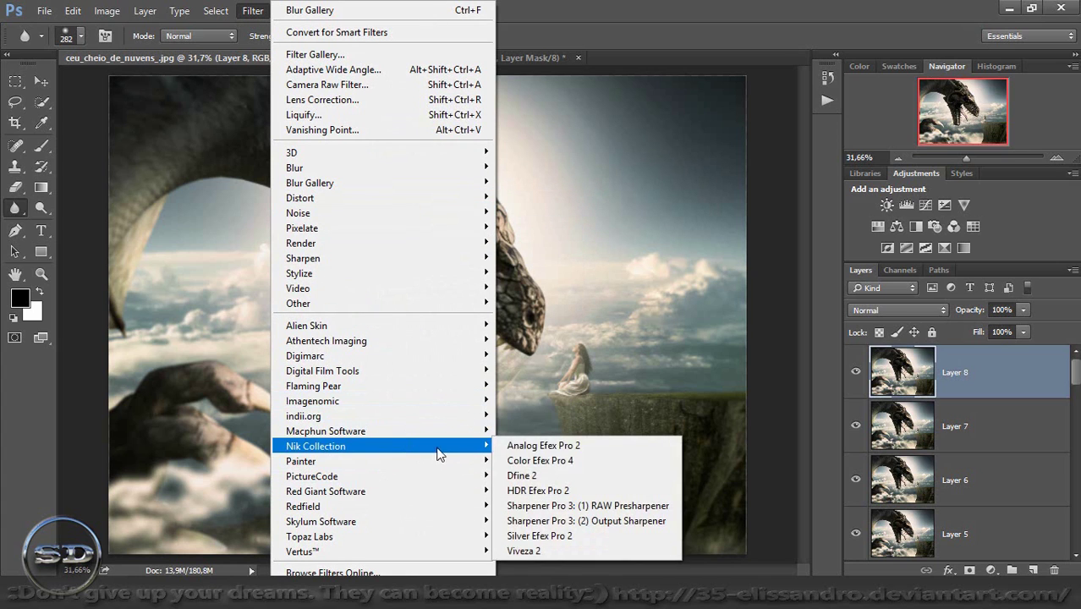
pyautogui.click(530, 458)
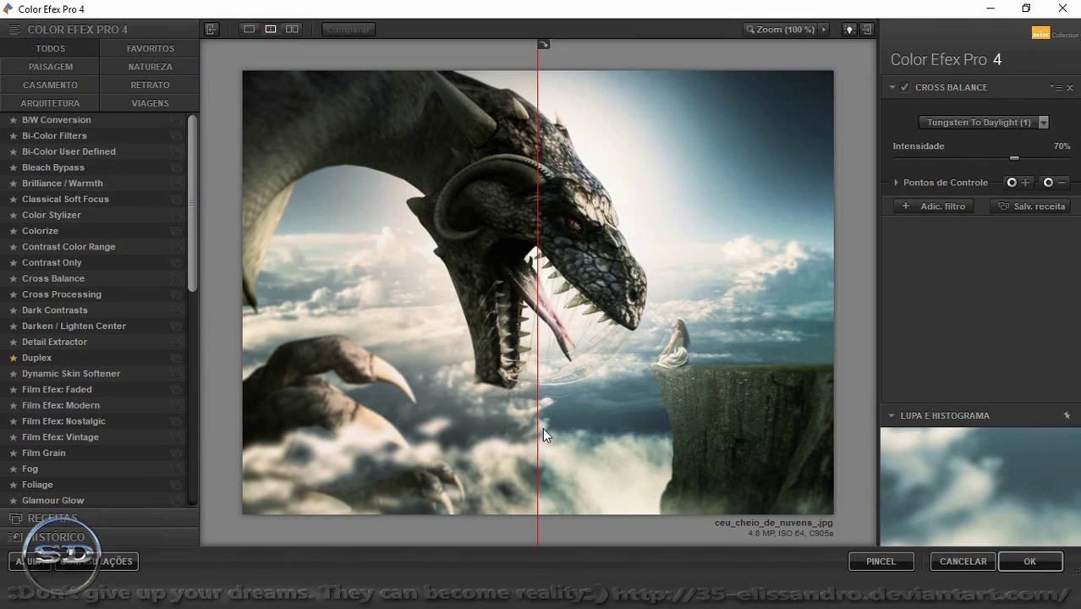
pyautogui.moveTo(539, 429); pyautogui.dragTo(202, 434)
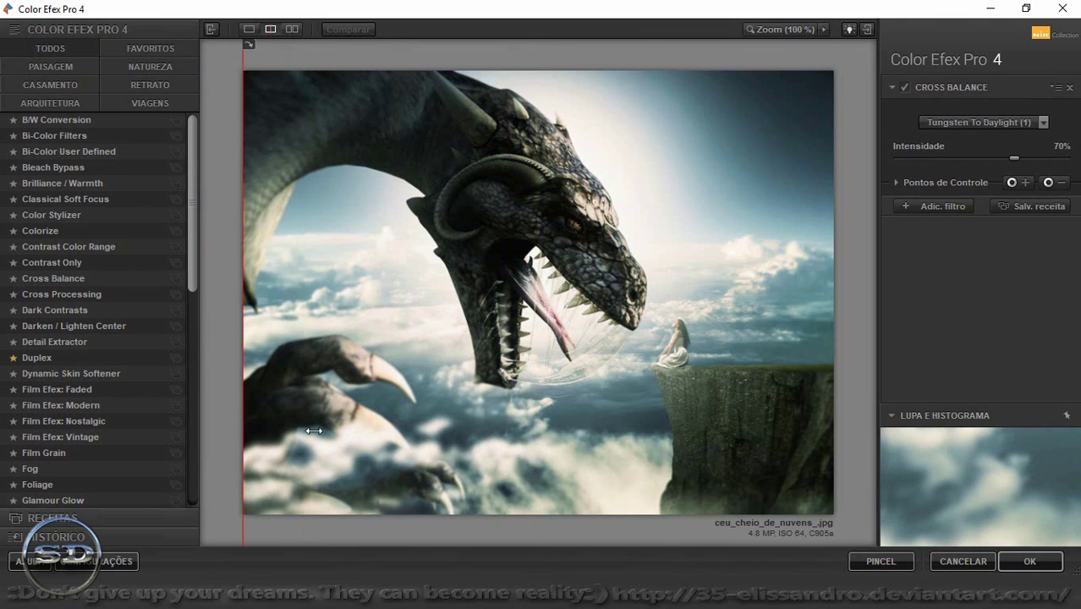
pyautogui.moveTo(314, 430)
pyautogui.mouseDown()
pyautogui.moveTo(756, 456)
pyautogui.moveTo(153, 495)
pyautogui.mouseUp()
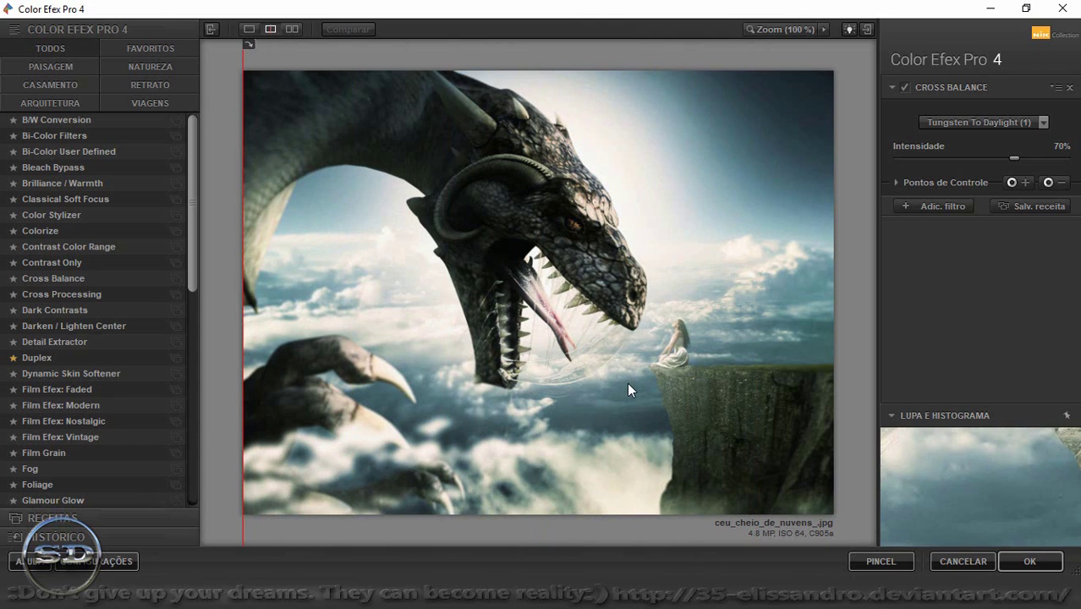
pyautogui.click(1028, 563)
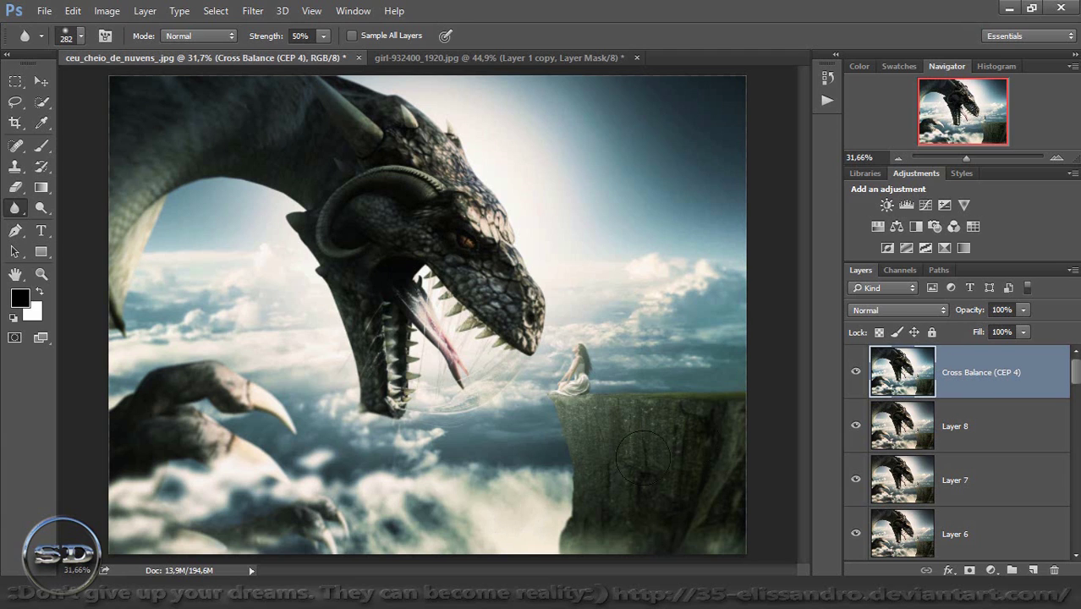
# Compare with the Cross Balance layer hidden, then lower its fill to 77%
pyautogui.click(855, 376)
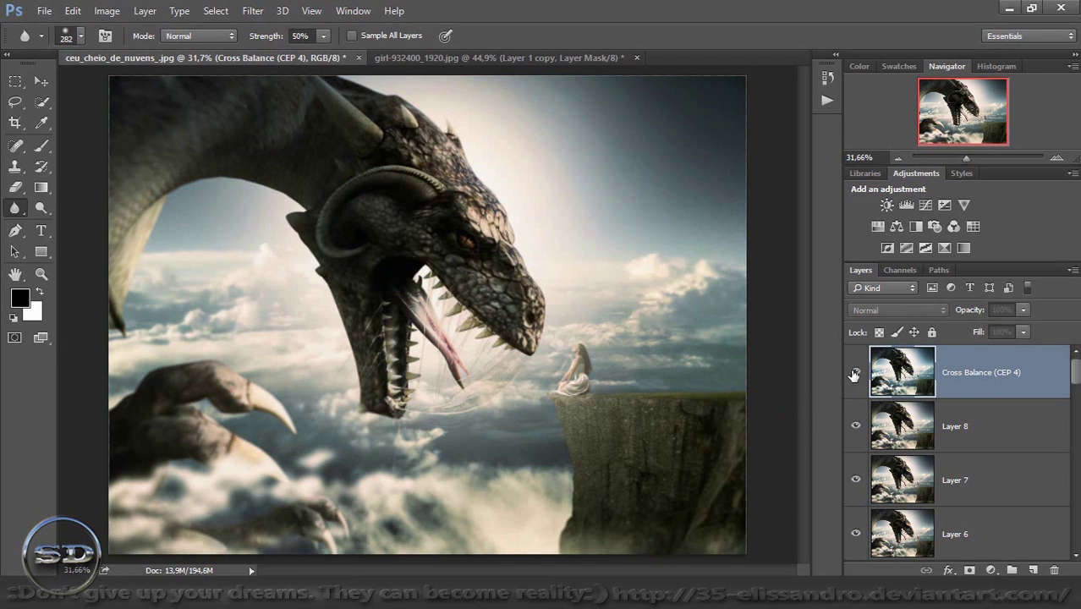
pyautogui.click(855, 375)
pyautogui.moveTo(979, 334)
pyautogui.mouseDown()
pyautogui.moveTo(962, 336)
pyautogui.moveTo(962, 314)
pyautogui.mouseUp()
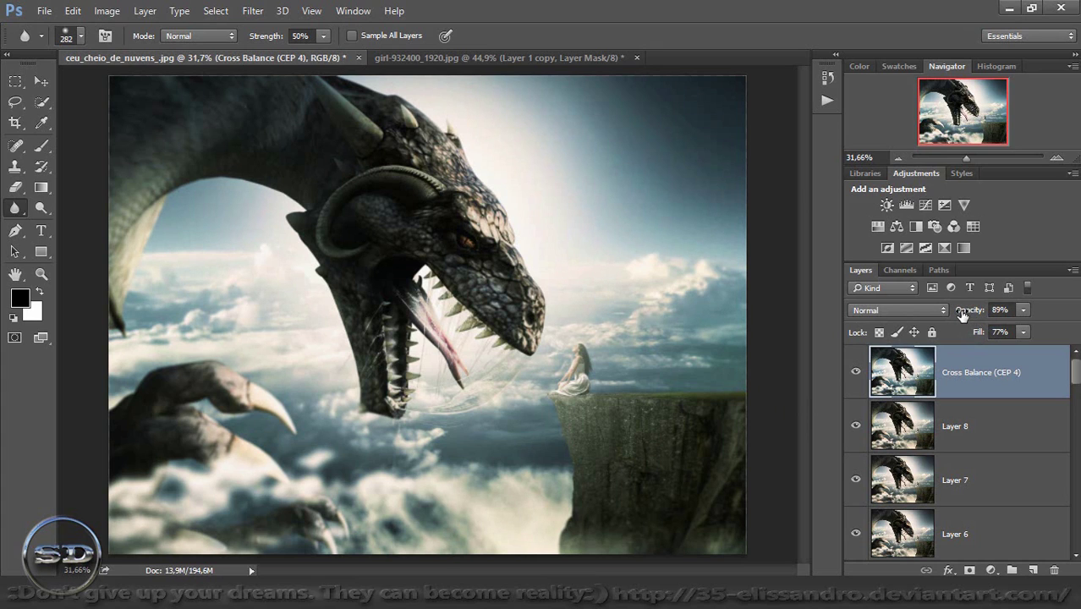
# Stamp visible into Layer 9, grade it with Cross Balance Tungsten To Daylight (1), and add a second filter slot
pyautogui.hotkey('ctrl', 'alt', 'shift', 'e')
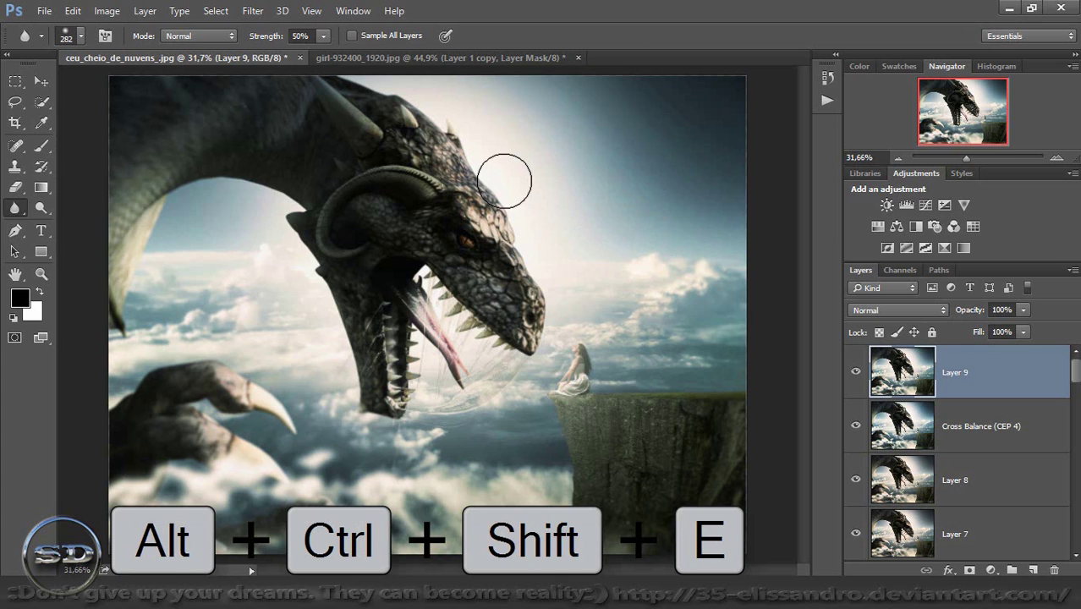
pyautogui.click(252, 11)
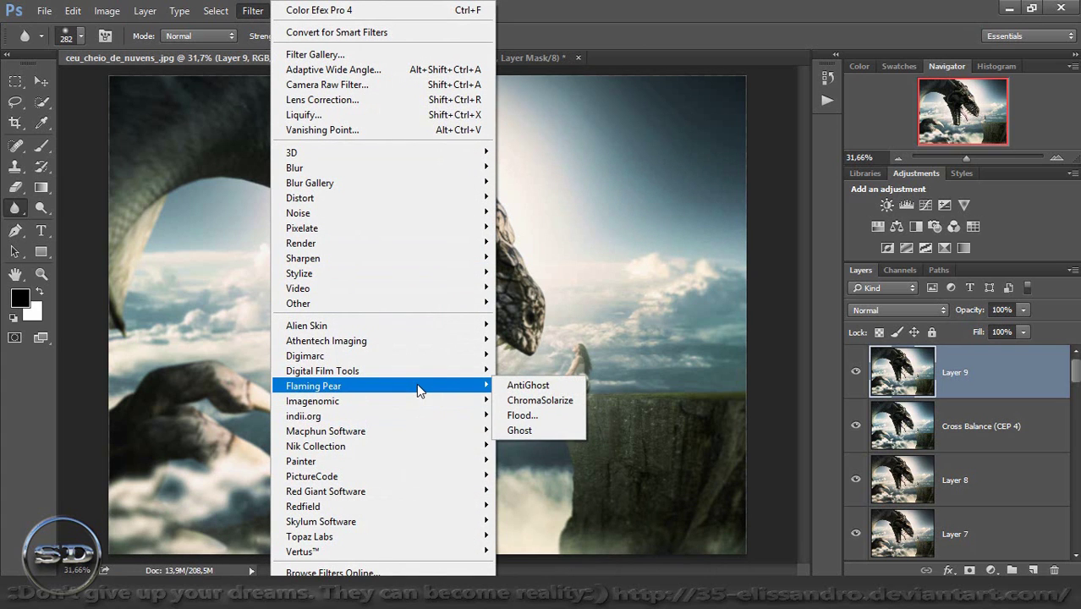
pyautogui.moveTo(315, 446)
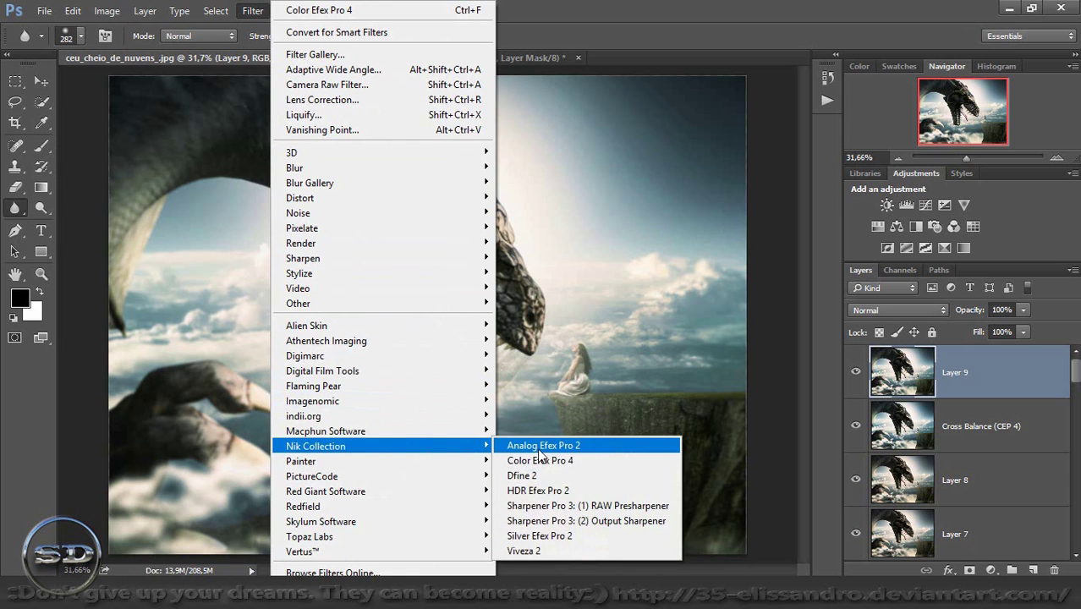
pyautogui.click(541, 460)
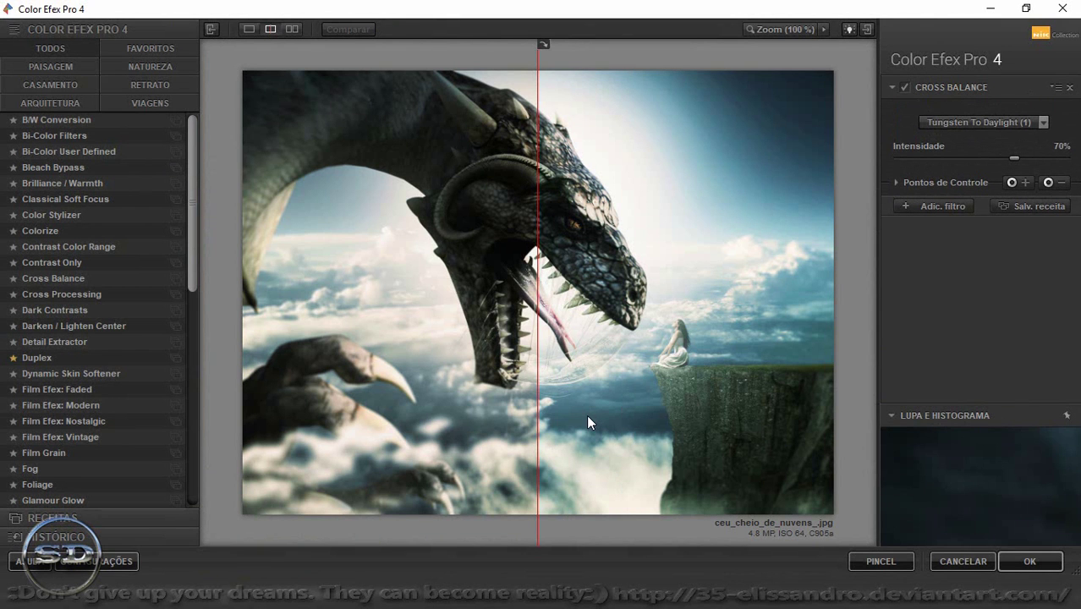
pyautogui.moveTo(539, 418); pyautogui.dragTo(144, 384)
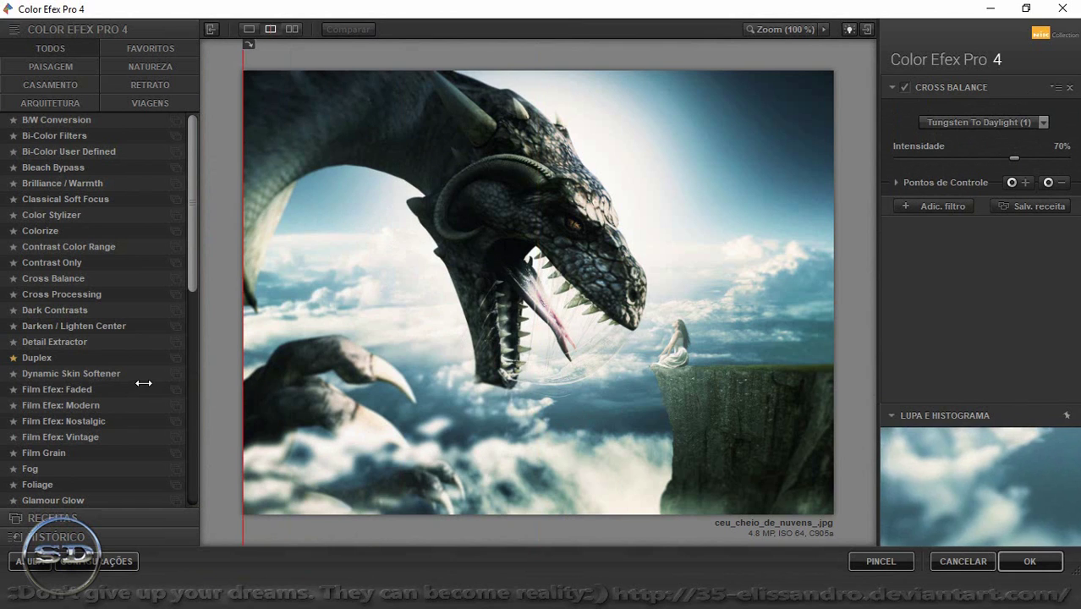
pyautogui.click(973, 123)
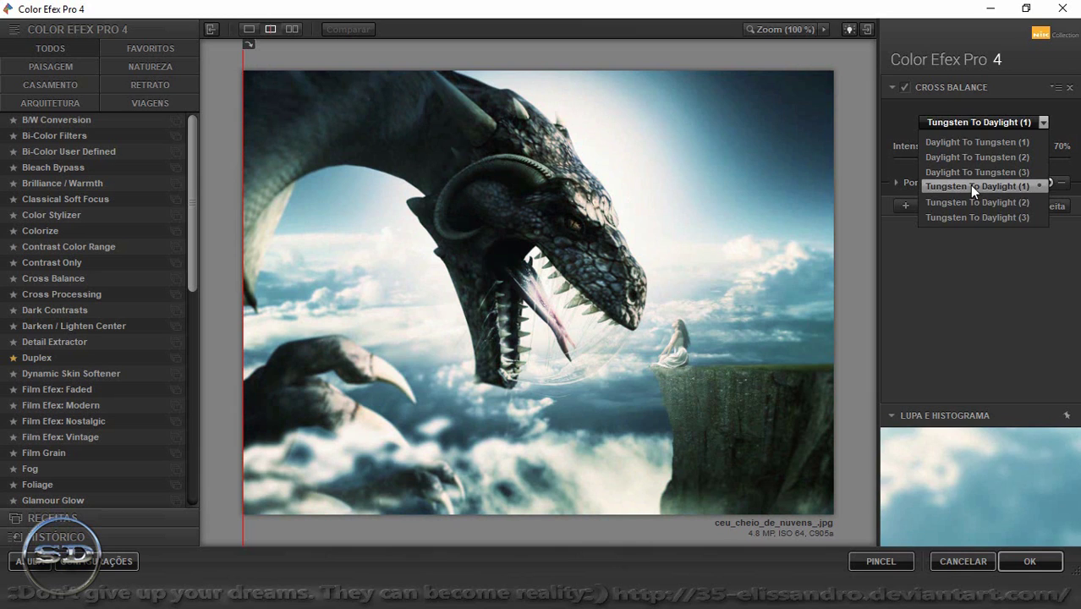
pyautogui.click(969, 185)
pyautogui.click(922, 211)
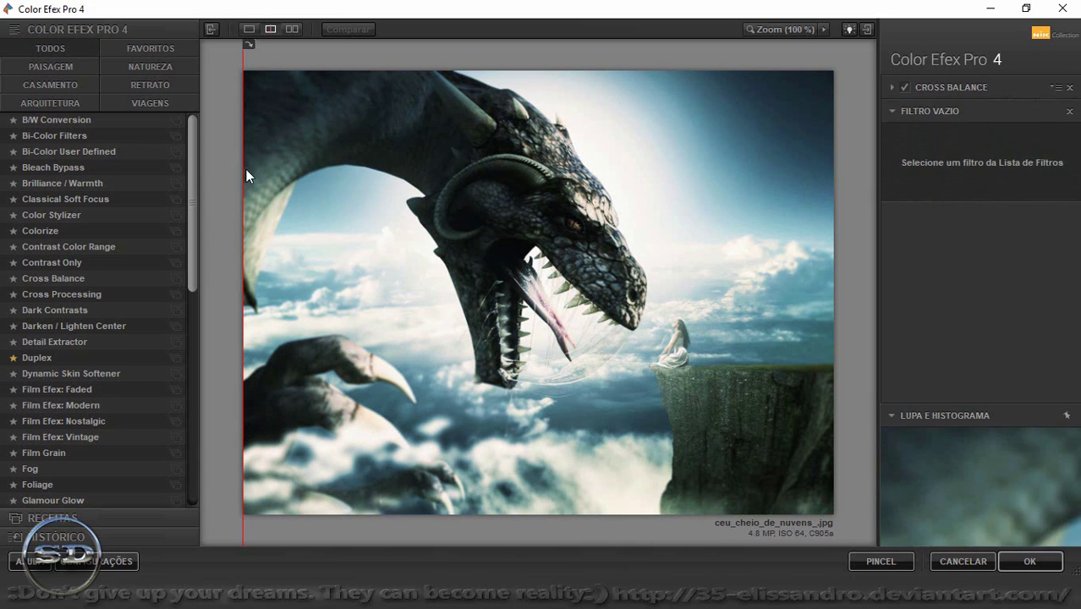
# Preview Bleach Bypass, Brilliance / Warmth, Classical Soft Focus, Color Stylizer, Colorize and Contrast filters
pyautogui.click(31, 167)
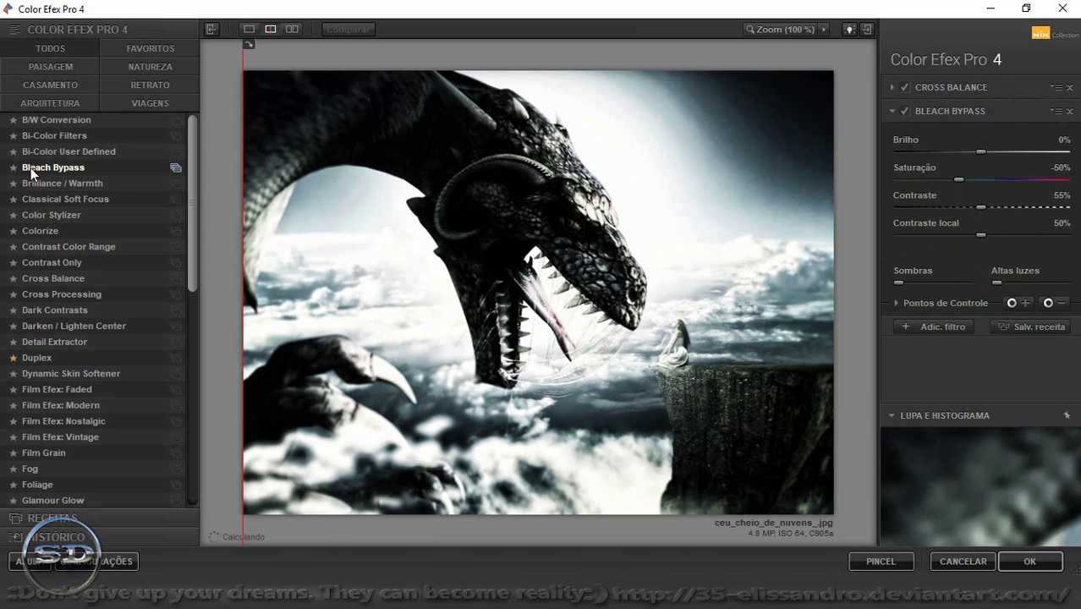
pyautogui.click(33, 185)
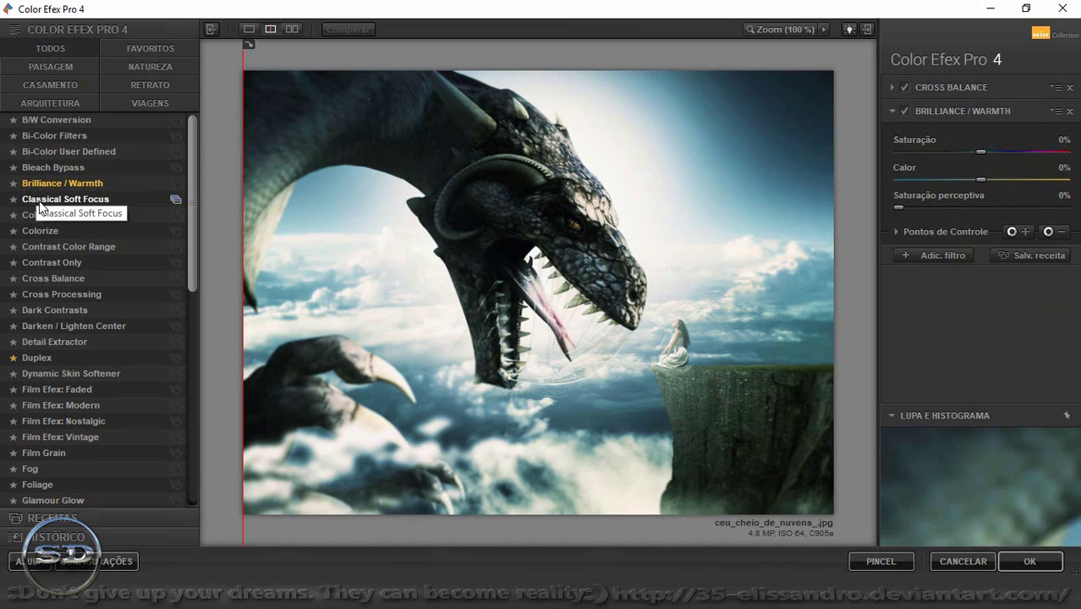
pyautogui.click(39, 202)
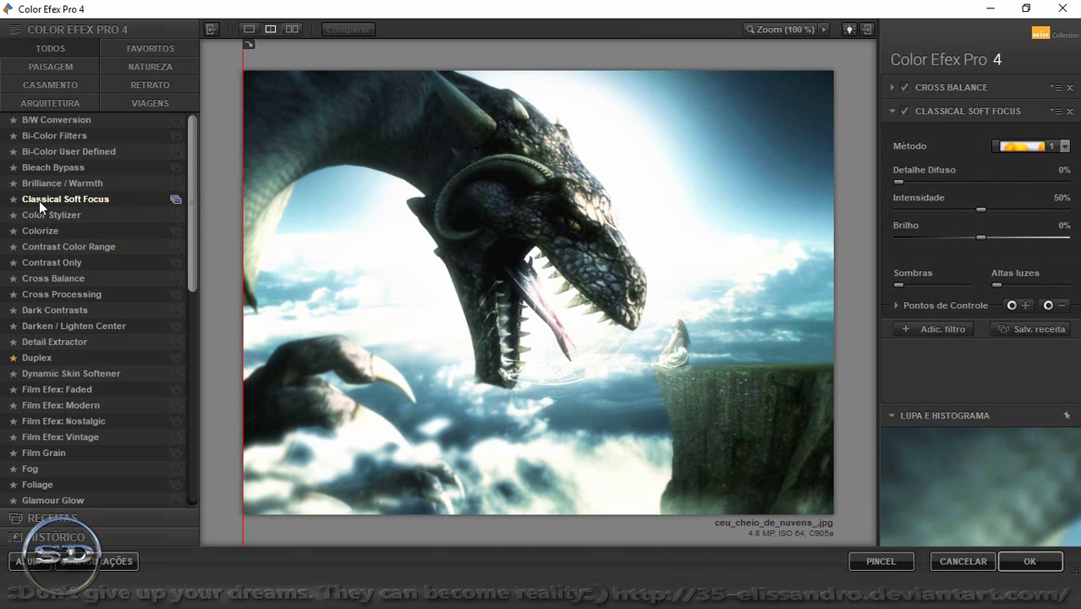
pyautogui.click(41, 212)
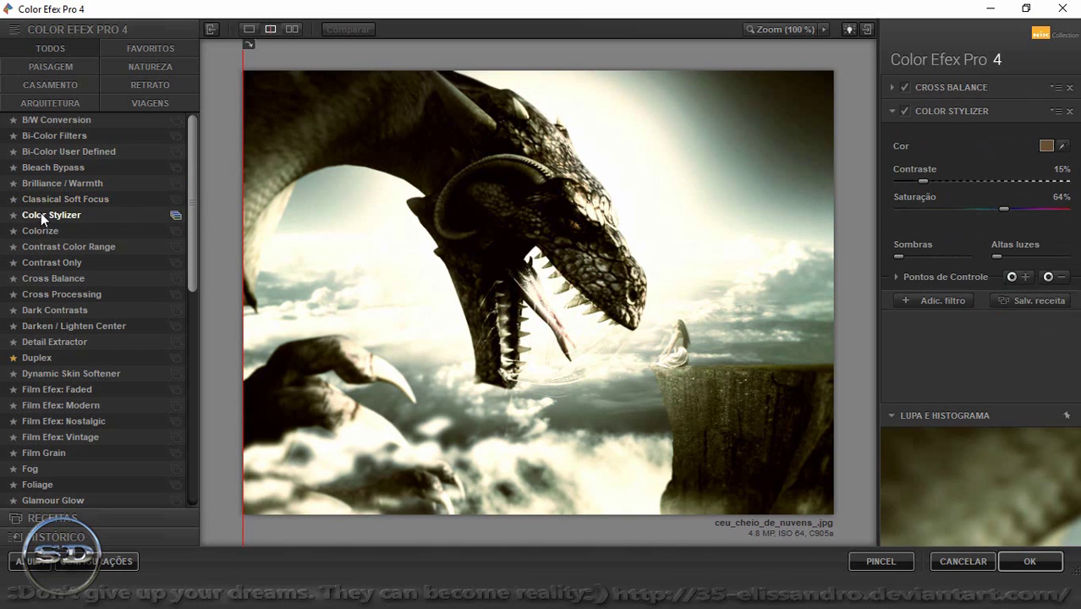
pyautogui.click(43, 229)
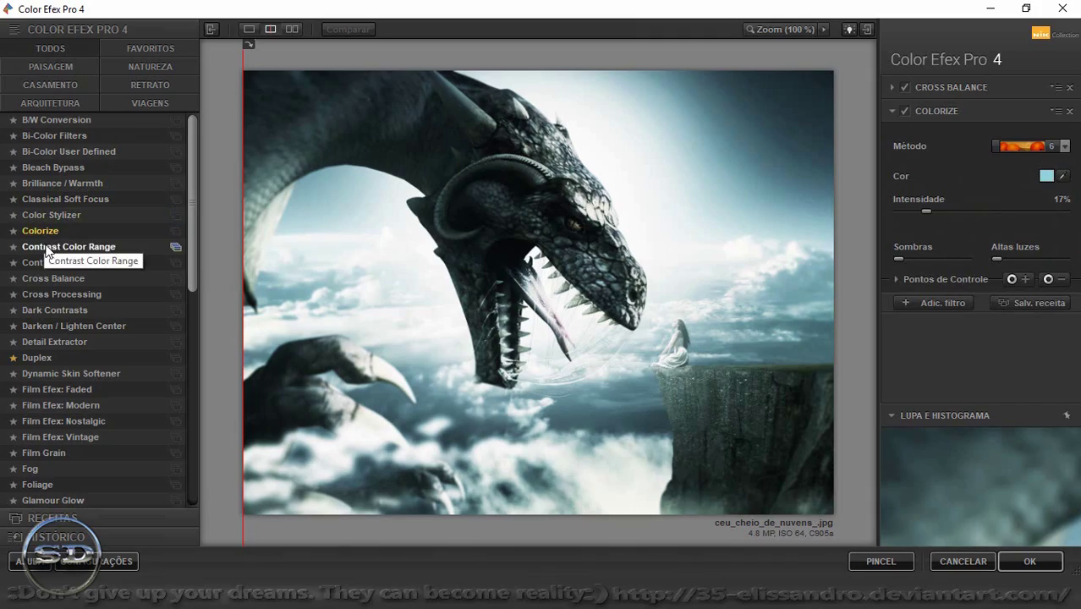
pyautogui.click(47, 250)
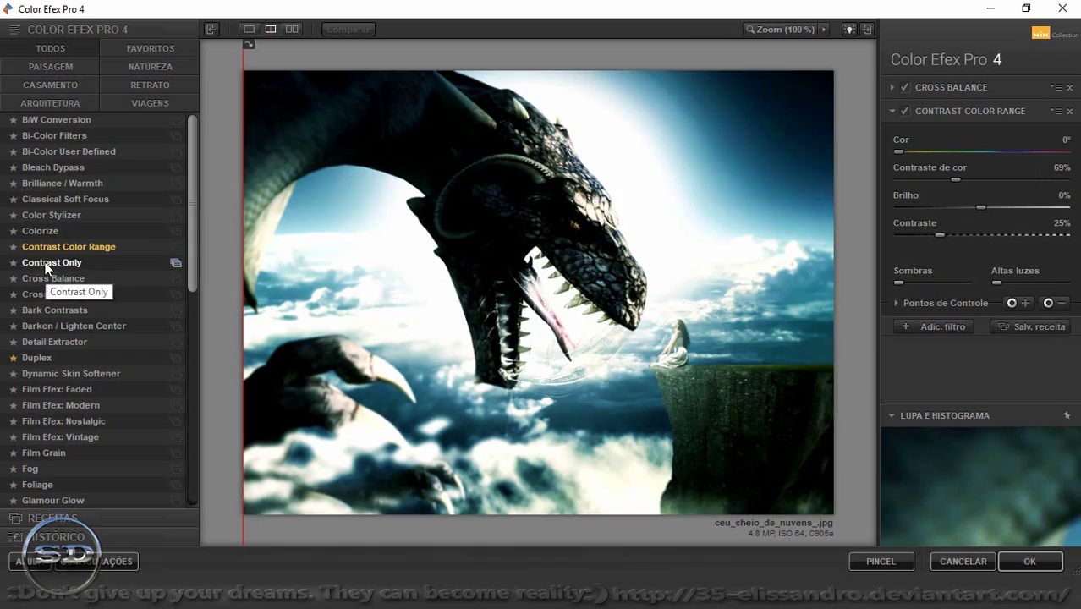
pyautogui.click(46, 264)
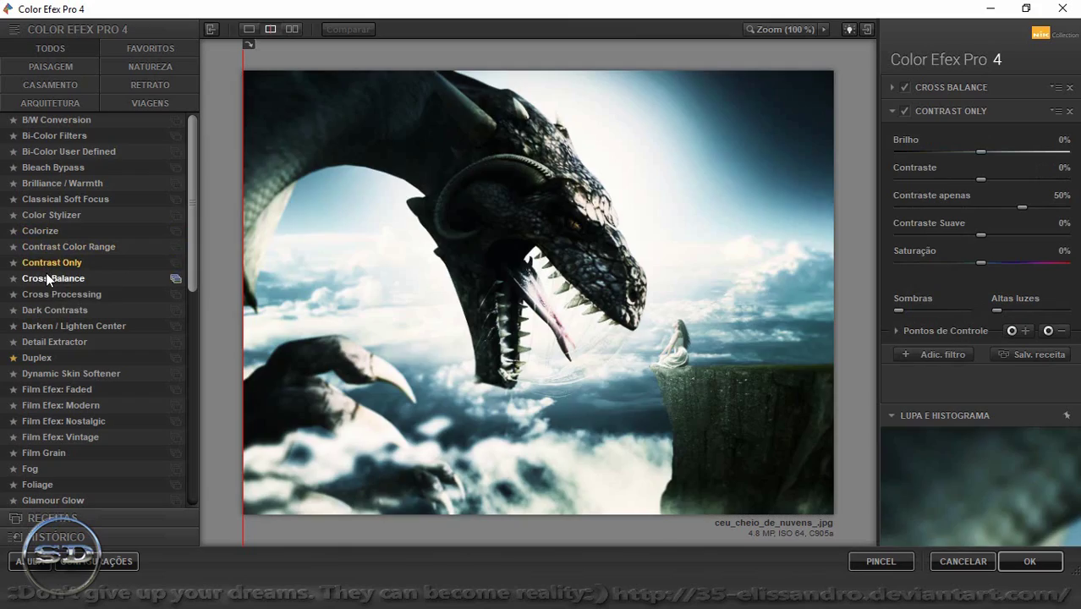
# Set the second filter to Cross Balance Tungsten To Daylight (1) and apply it
pyautogui.click(48, 279)
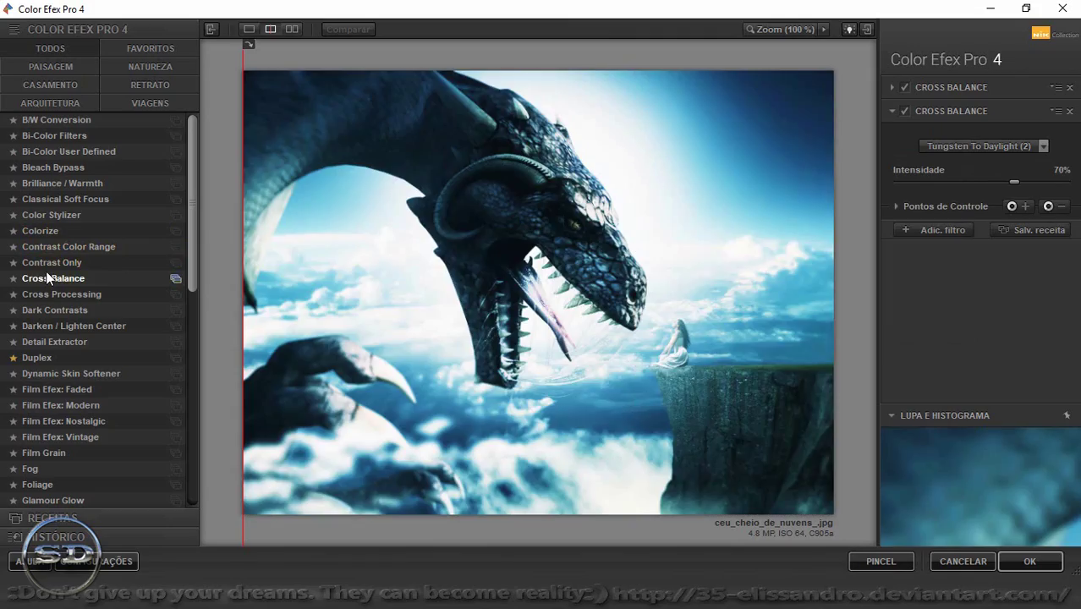
pyautogui.click(1005, 145)
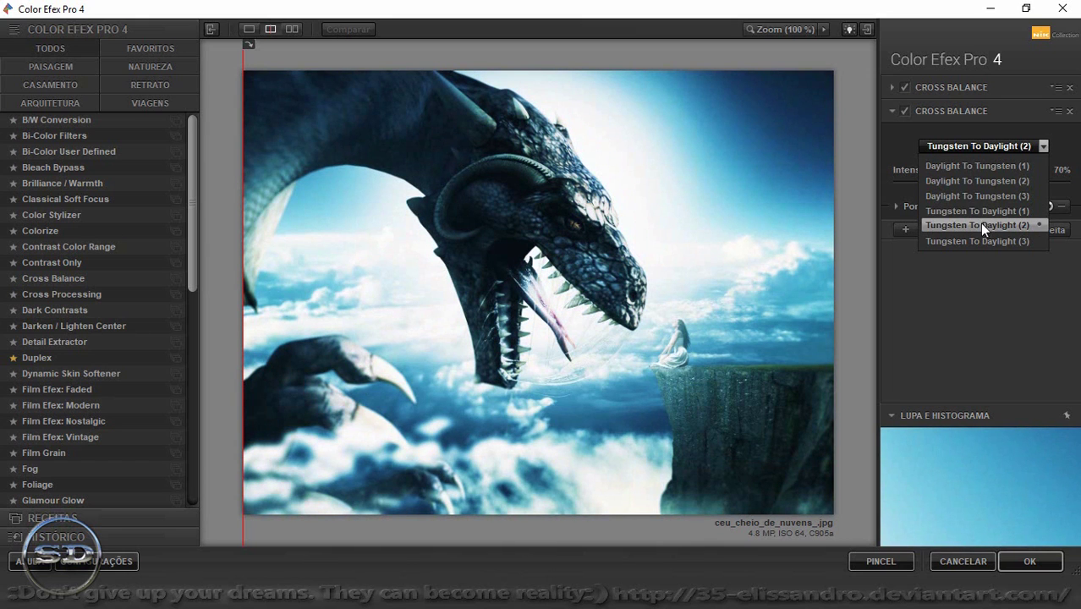
pyautogui.click(976, 208)
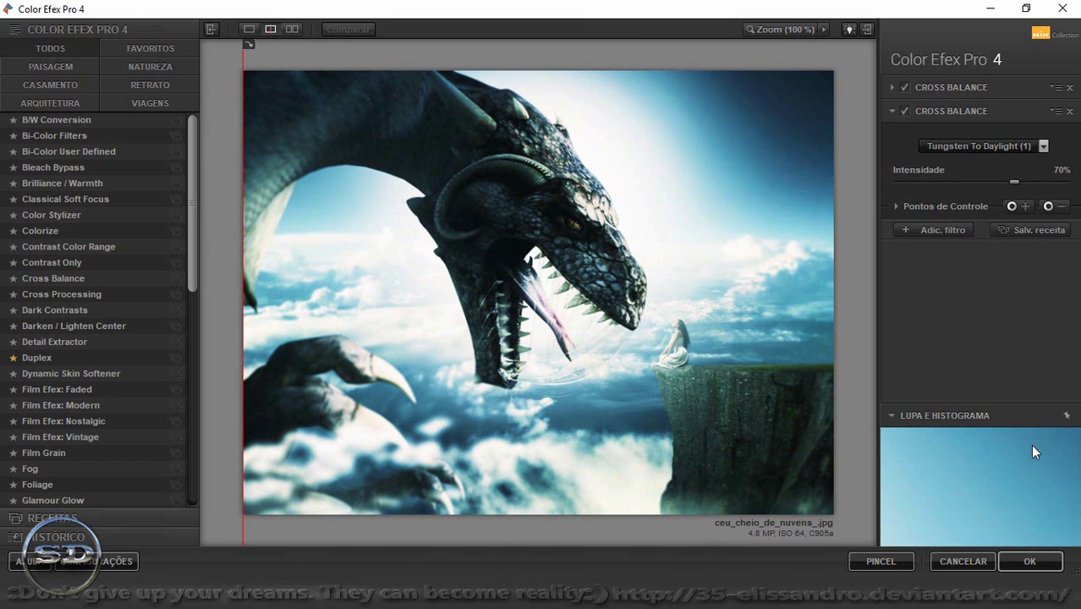
pyautogui.click(1027, 561)
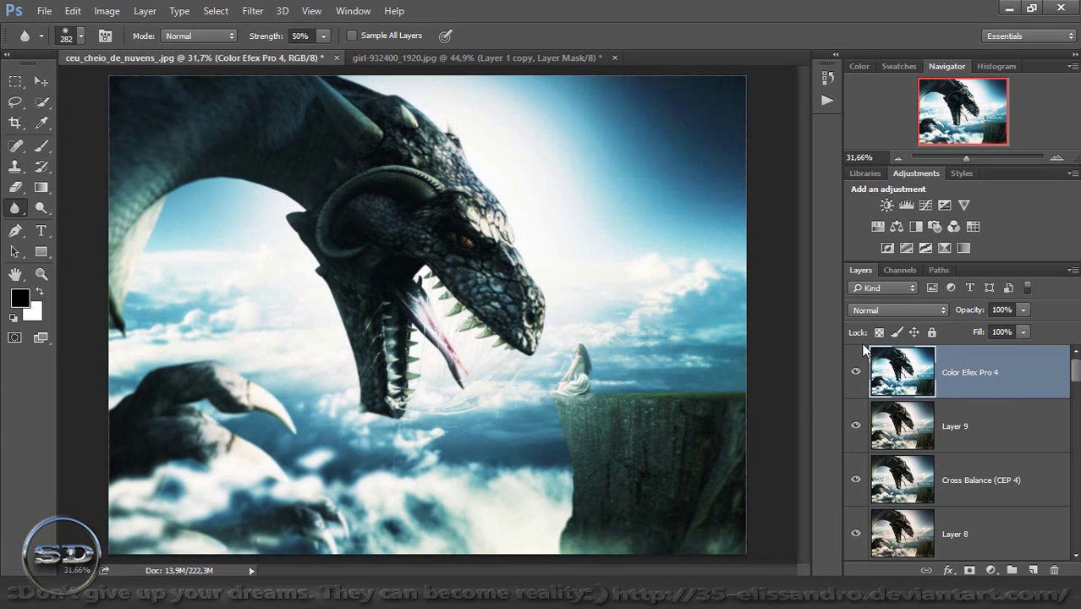
# Lower the Color Efex layer's fill to 78% and mask it out around the girl with an 884 px brush
pyautogui.moveTo(980, 336)
pyautogui.mouseDown()
pyautogui.moveTo(964, 337)
pyautogui.moveTo(948, 313)
pyautogui.mouseUp()
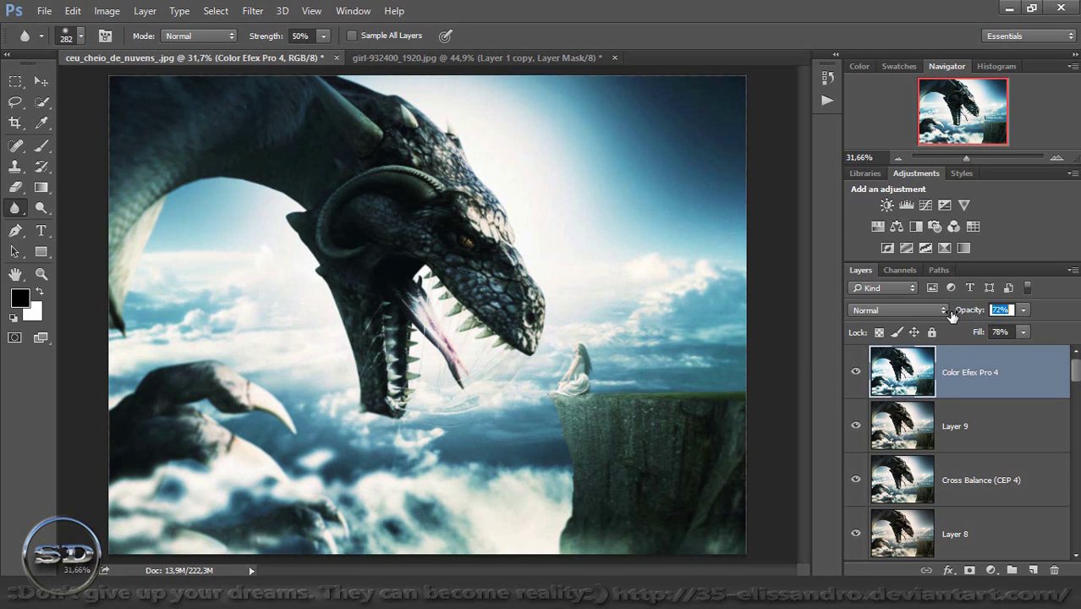
pyautogui.click(856, 373)
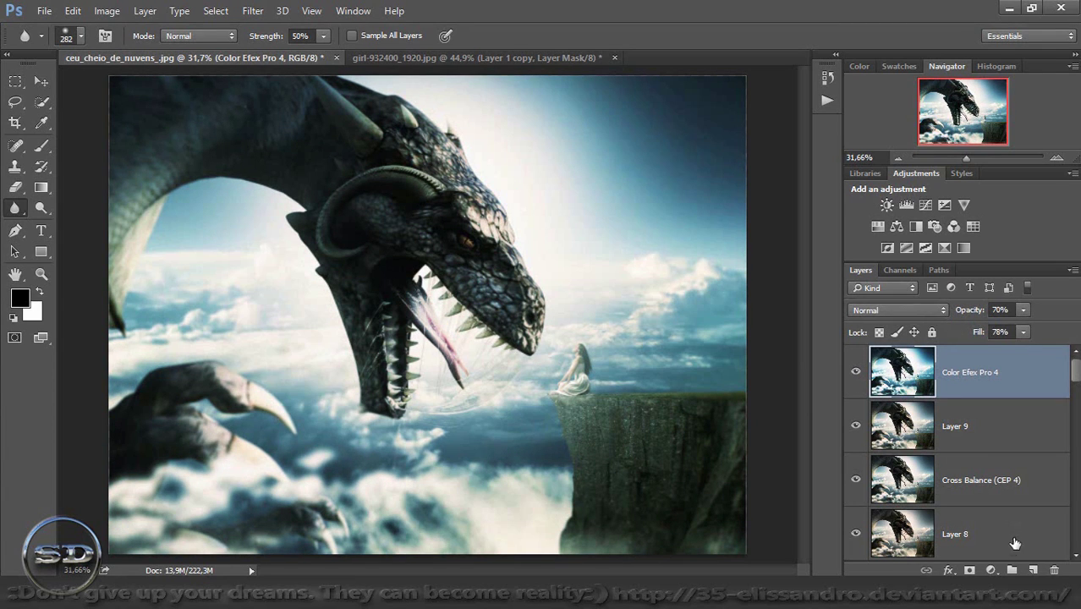
pyautogui.click(969, 570)
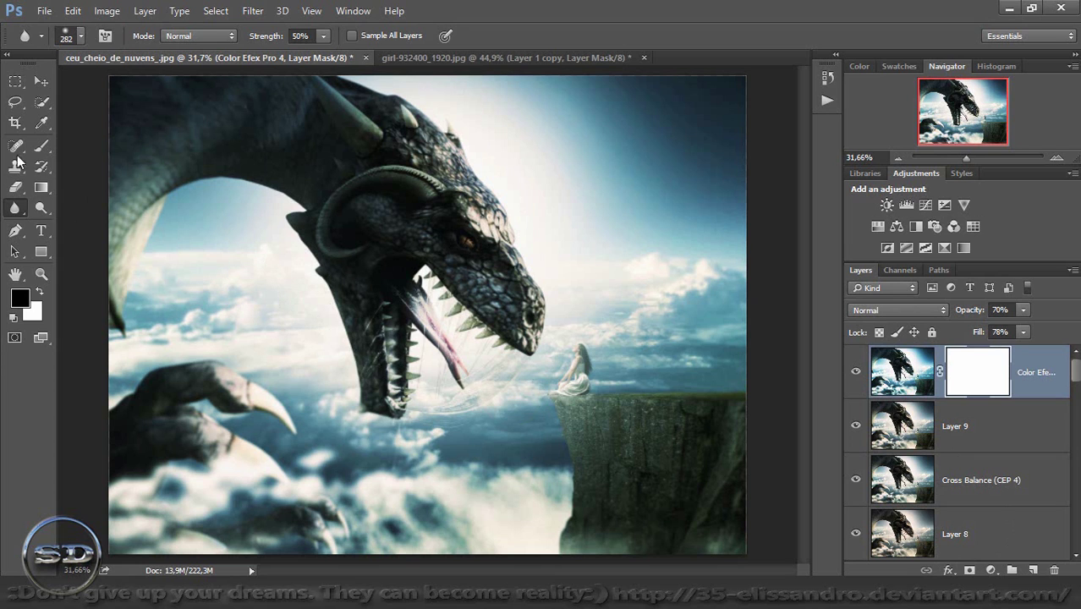
pyautogui.click(42, 146)
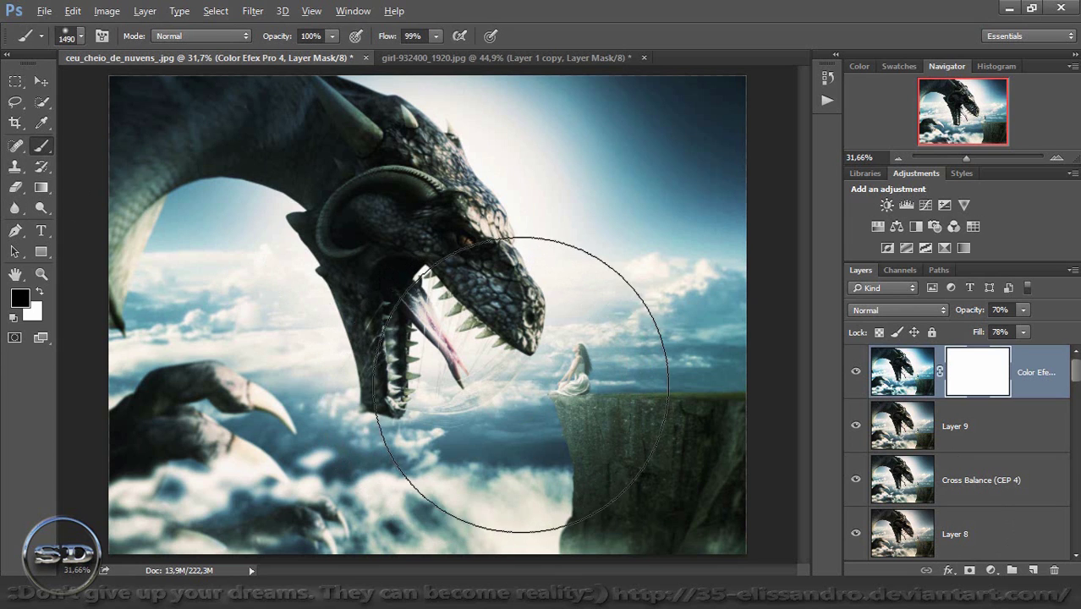
pyautogui.moveTo(521, 385); pyautogui.dragTo(447, 398)
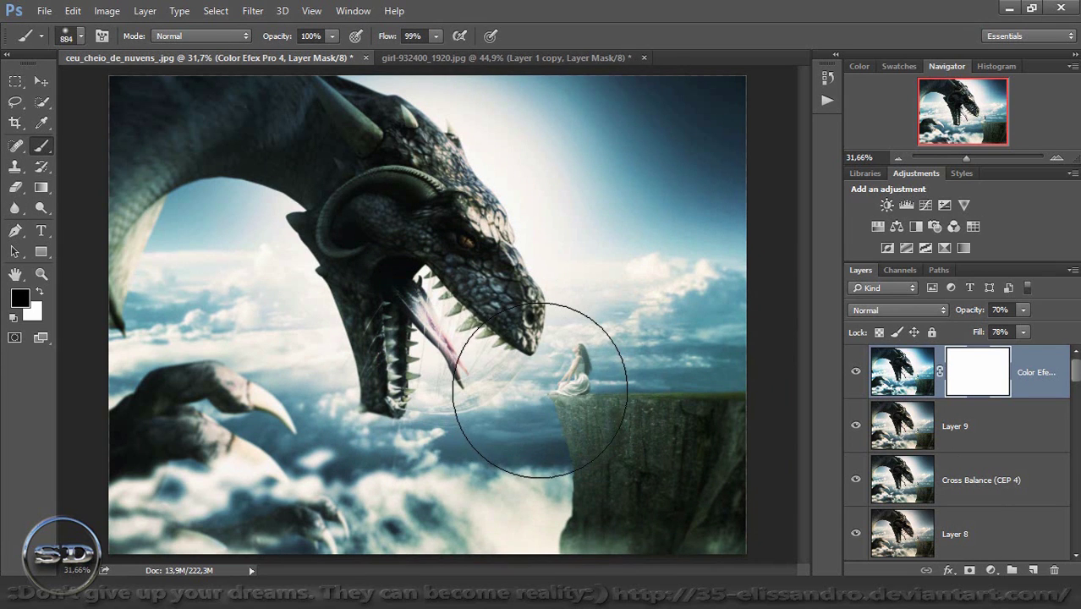
pyautogui.click(540, 390)
# Zoom in on the girl to check the mask, then stamp visible into Layer 10
pyautogui.moveTo(969, 158); pyautogui.dragTo(977, 158)
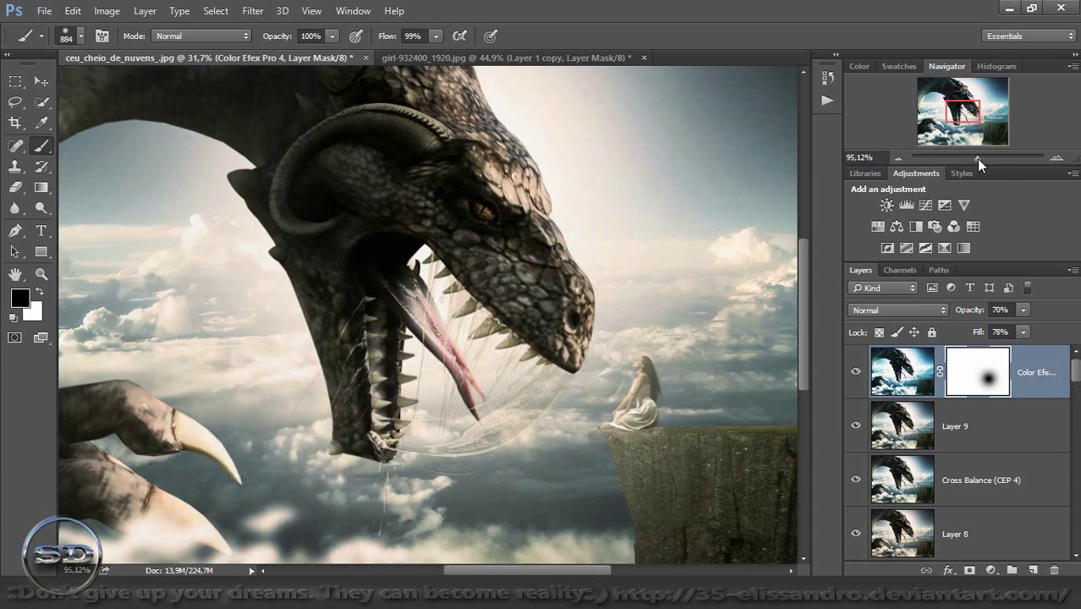
pyautogui.moveTo(965, 111); pyautogui.dragTo(990, 118)
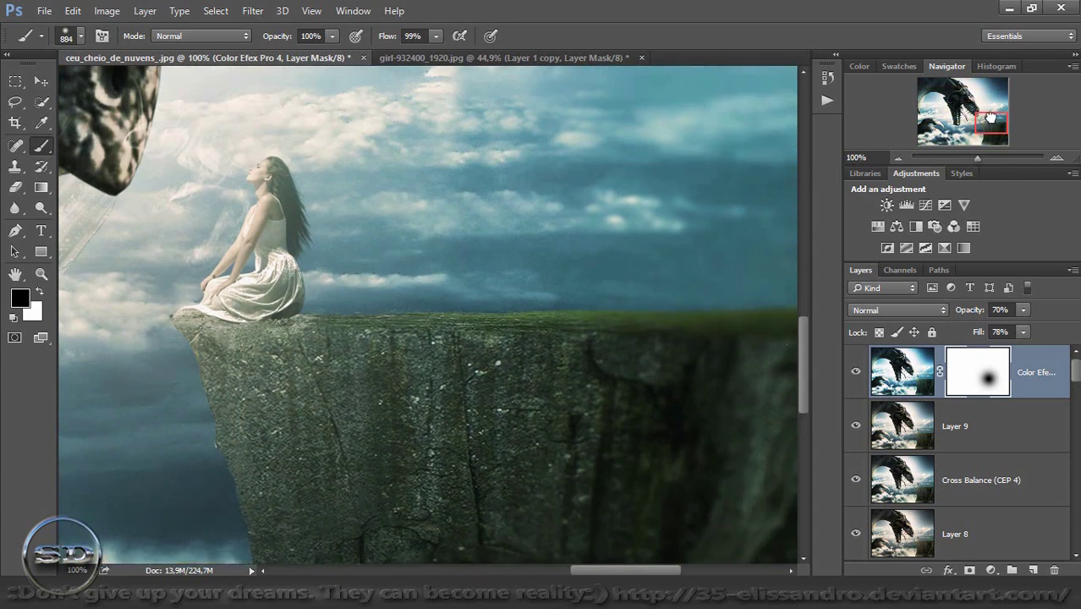
pyautogui.moveTo(983, 158)
pyautogui.mouseDown()
pyautogui.moveTo(996, 158)
pyautogui.moveTo(982, 123)
pyautogui.mouseUp()
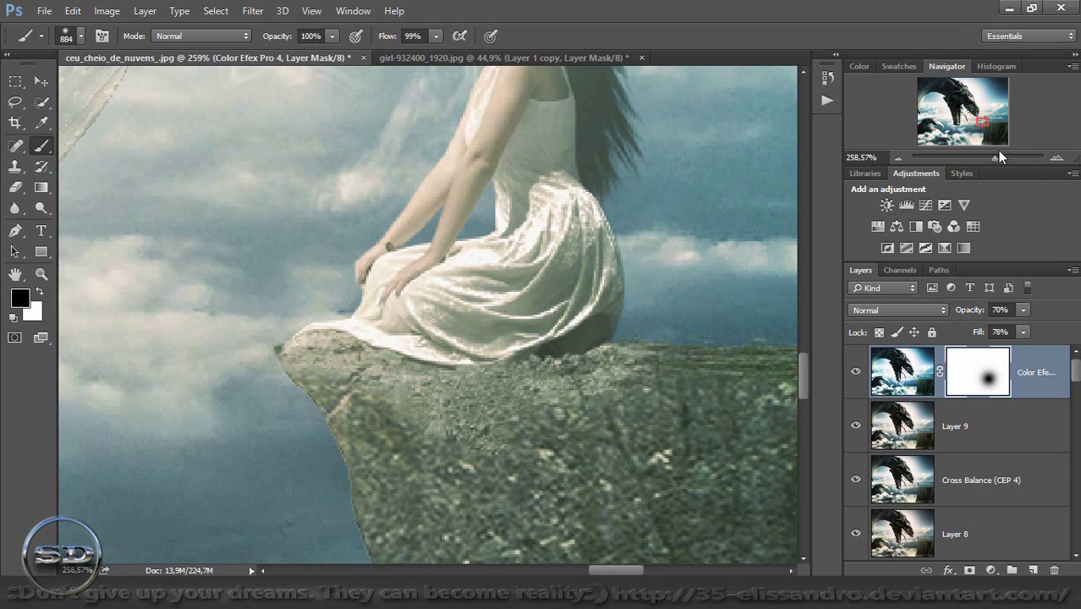
pyautogui.moveTo(998, 156); pyautogui.dragTo(969, 161)
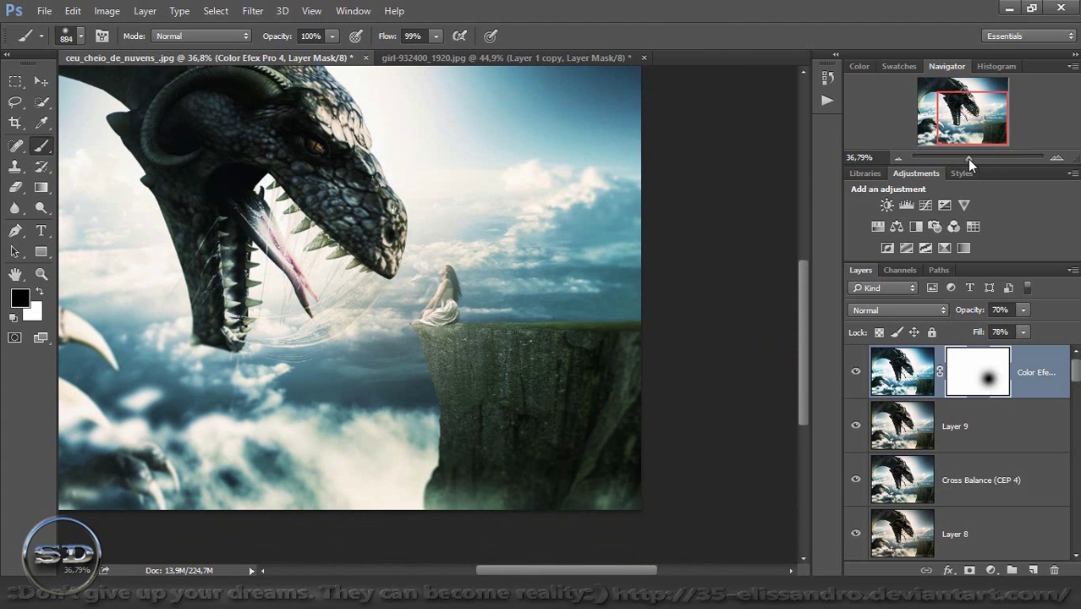
pyautogui.hotkey('ctrl', 'shift', 'alt', 'e')
# Pick a 157 px Blur brush and zoom in on the girl at the cliff edge
pyautogui.click(15, 210)
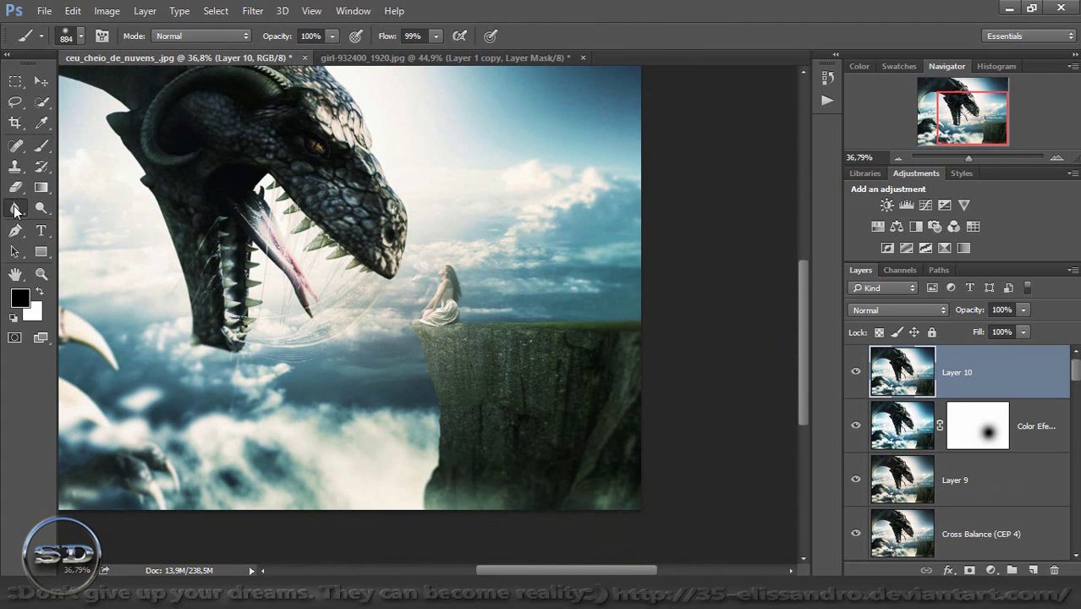
pyautogui.moveTo(973, 157); pyautogui.dragTo(993, 159)
pyautogui.moveTo(981, 121); pyautogui.dragTo(979, 128)
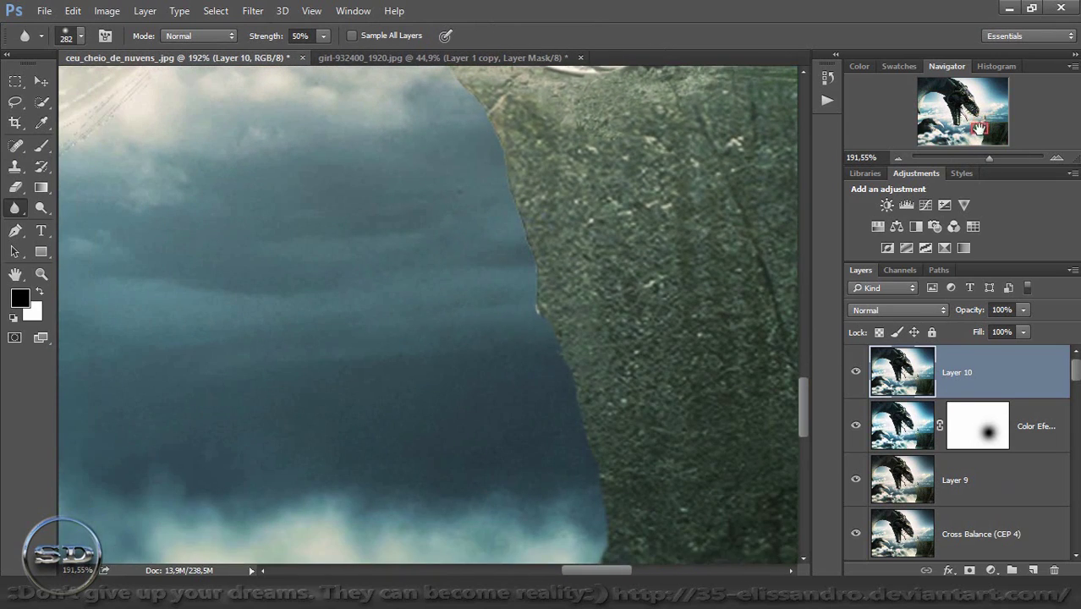
pyautogui.moveTo(539, 291); pyautogui.dragTo(426, 264)
pyautogui.moveTo(979, 129); pyautogui.dragTo(979, 123)
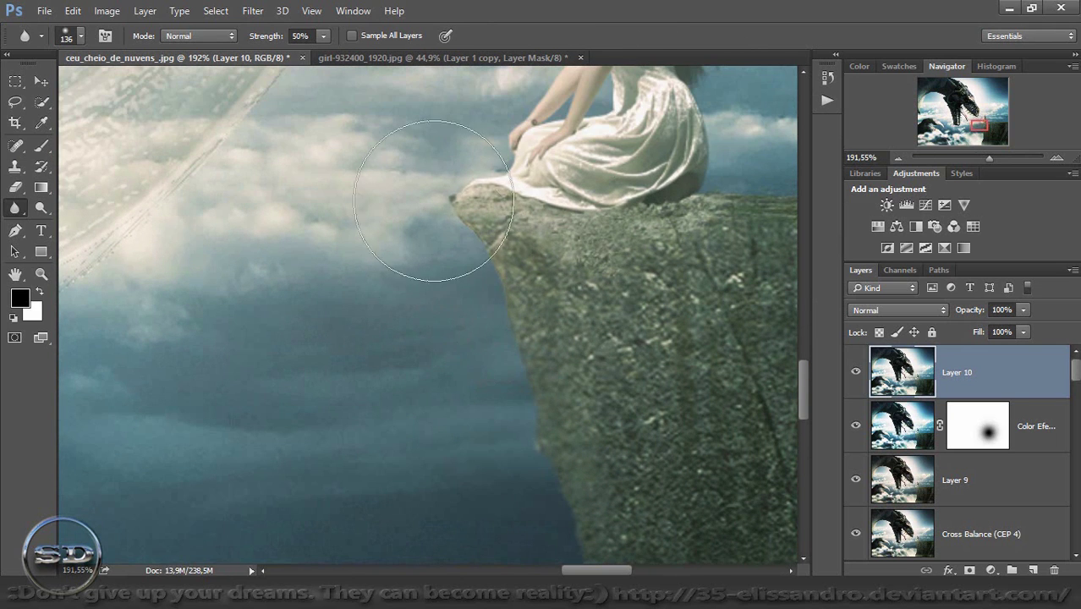
pyautogui.moveTo(979, 125)
pyautogui.mouseDown()
pyautogui.moveTo(977, 157)
pyautogui.moveTo(974, 122)
pyautogui.mouseUp()
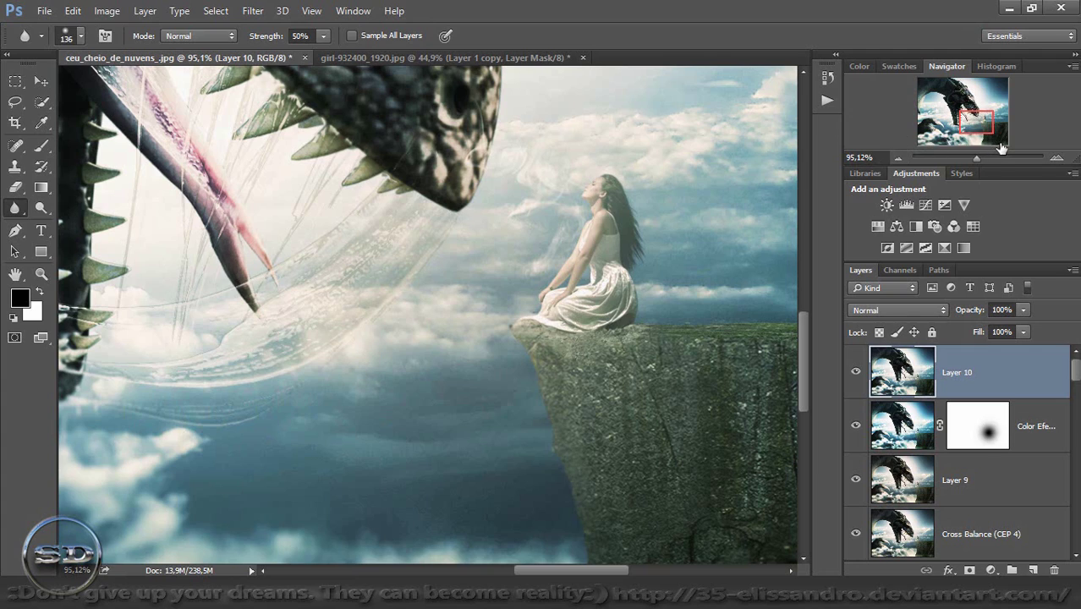
# Lower Layer 10's fill to 75% and return to the full composite view
pyautogui.moveTo(976, 158)
pyautogui.mouseDown()
pyautogui.moveTo(994, 157)
pyautogui.moveTo(971, 126)
pyautogui.moveTo(983, 148)
pyautogui.moveTo(988, 126)
pyautogui.mouseUp()
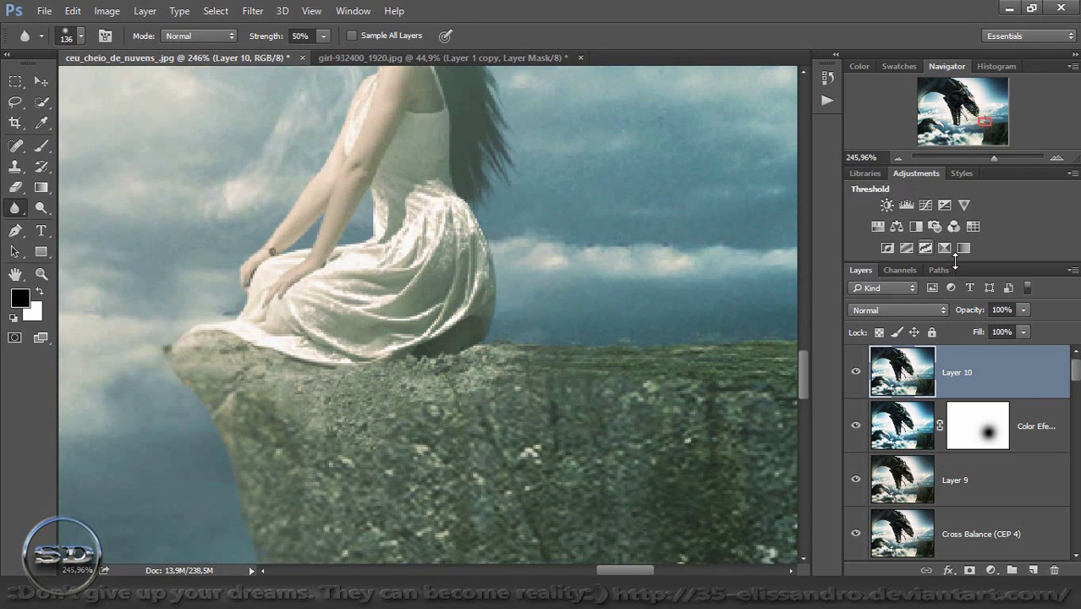
pyautogui.moveTo(977, 335)
pyautogui.mouseDown()
pyautogui.moveTo(959, 335)
pyautogui.moveTo(961, 316)
pyautogui.mouseUp()
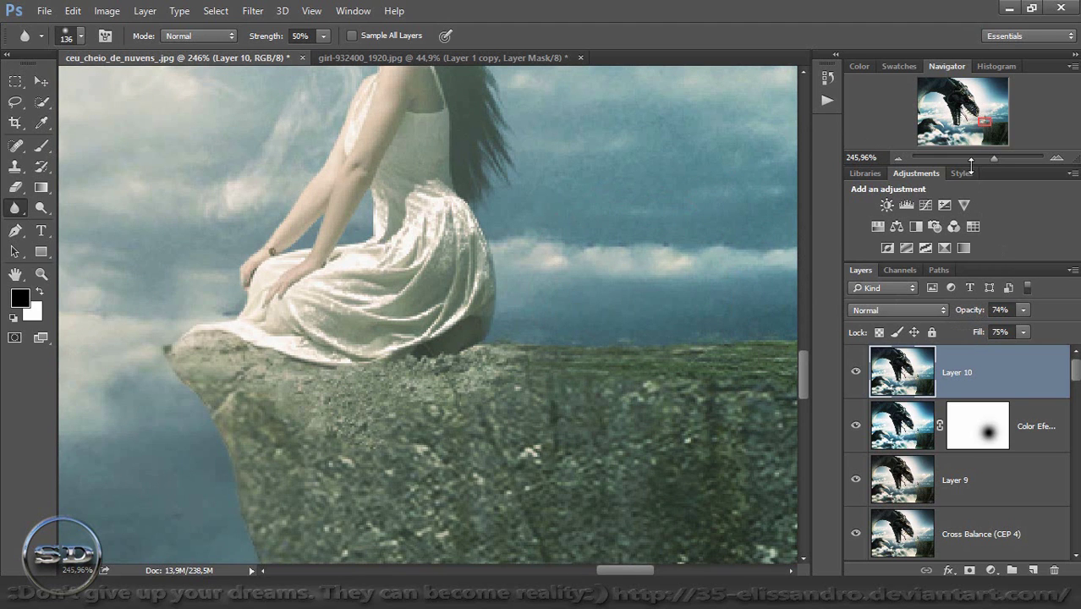
pyautogui.moveTo(993, 157); pyautogui.dragTo(965, 157)
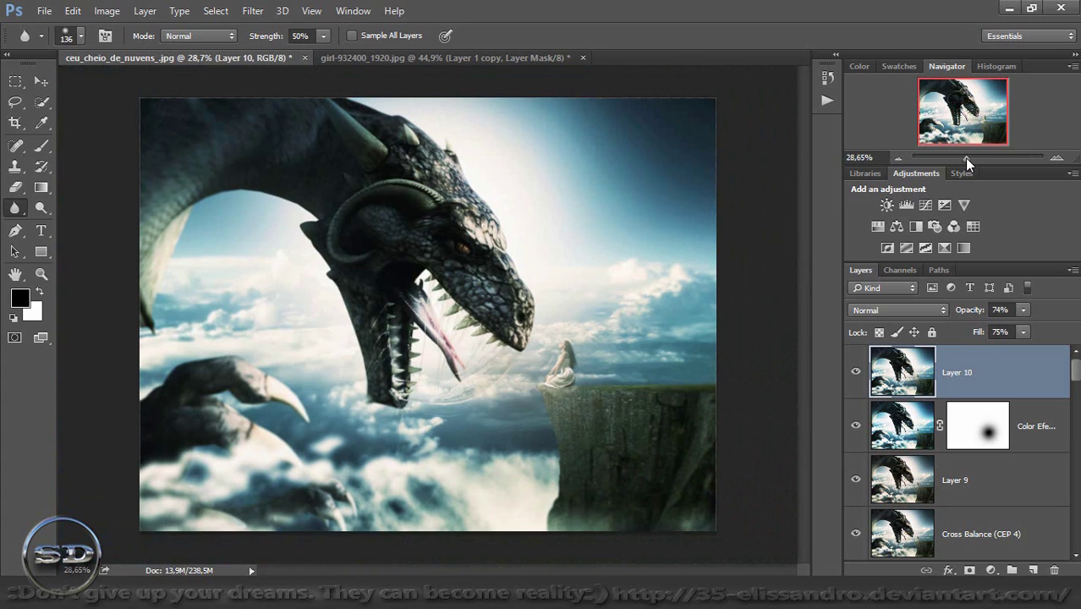
# Stamp visible into Layer 11 and apply Viveza 2 with Brightness 16% and Contrast -35%
pyautogui.hotkey('ctrl', 'alt', 'shift', 'e')
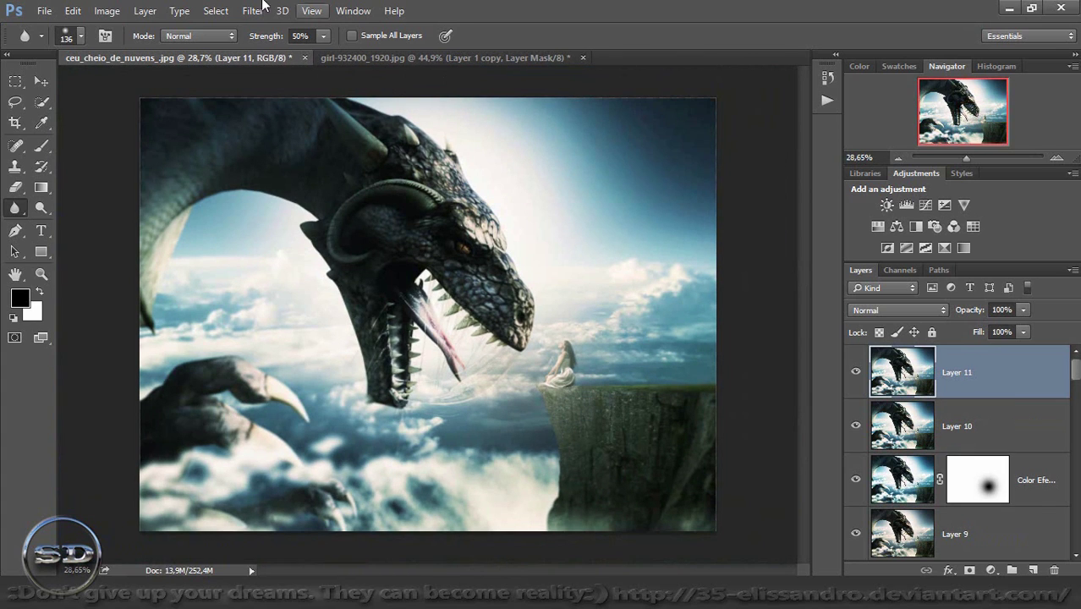
pyautogui.click(252, 12)
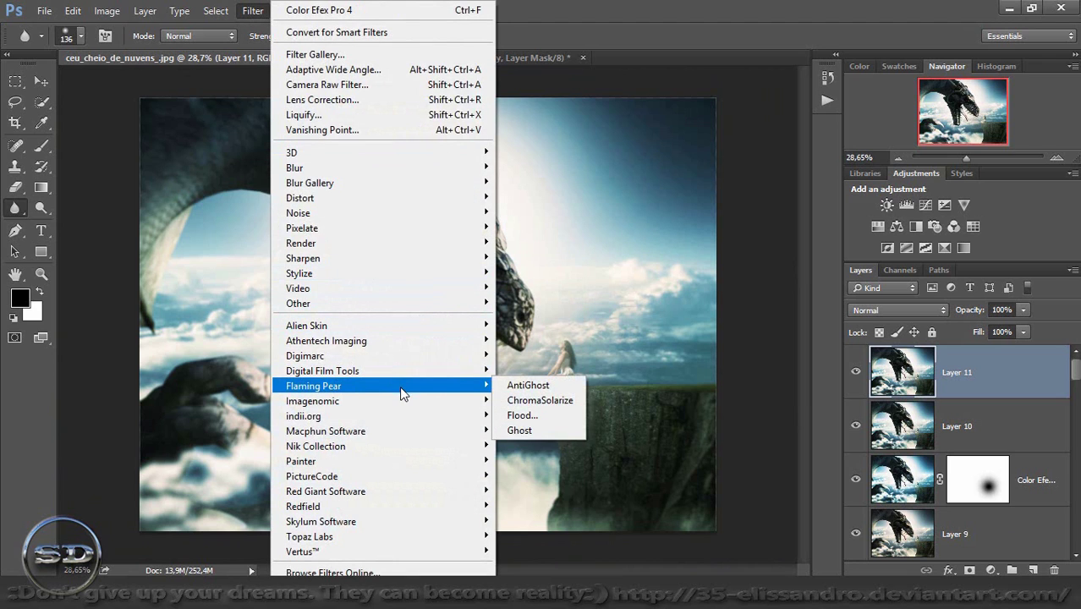
pyautogui.moveTo(316, 446)
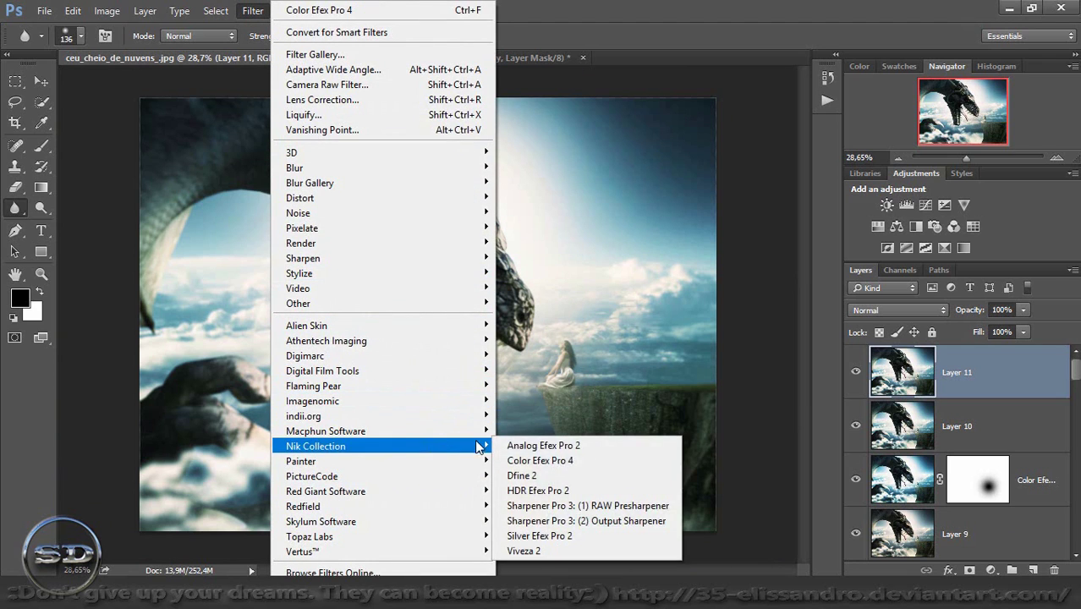
pyautogui.click(529, 551)
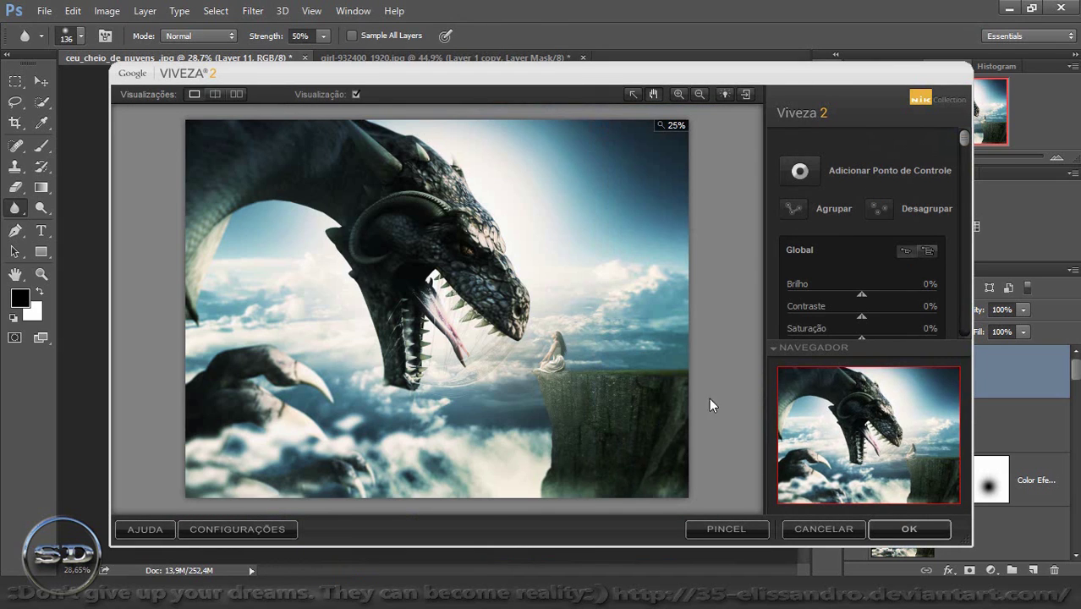
pyautogui.moveTo(863, 294); pyautogui.dragTo(876, 295)
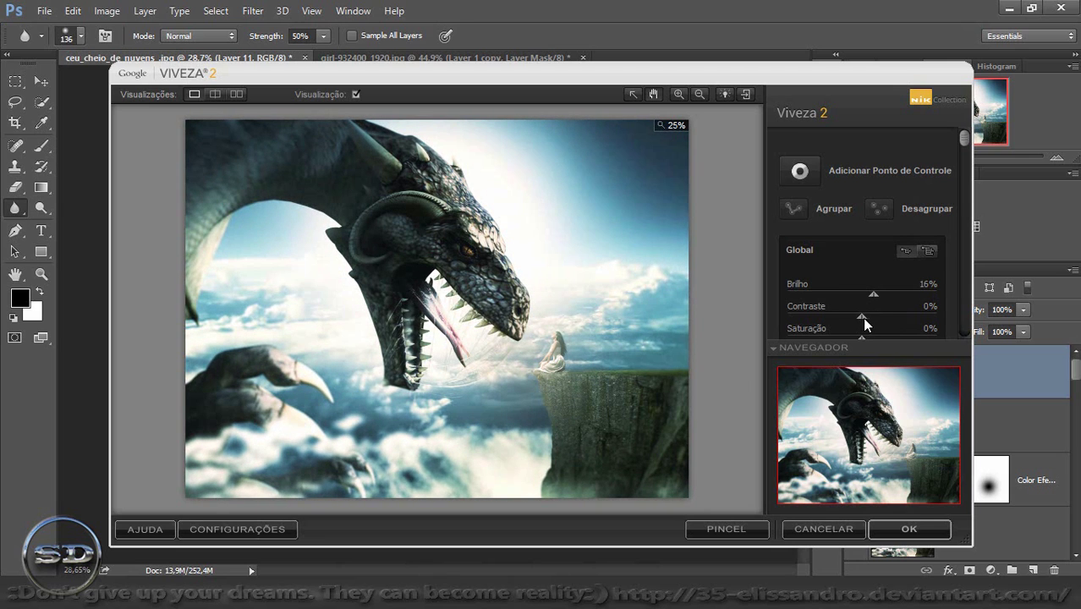
pyautogui.moveTo(852, 316); pyautogui.dragTo(835, 319)
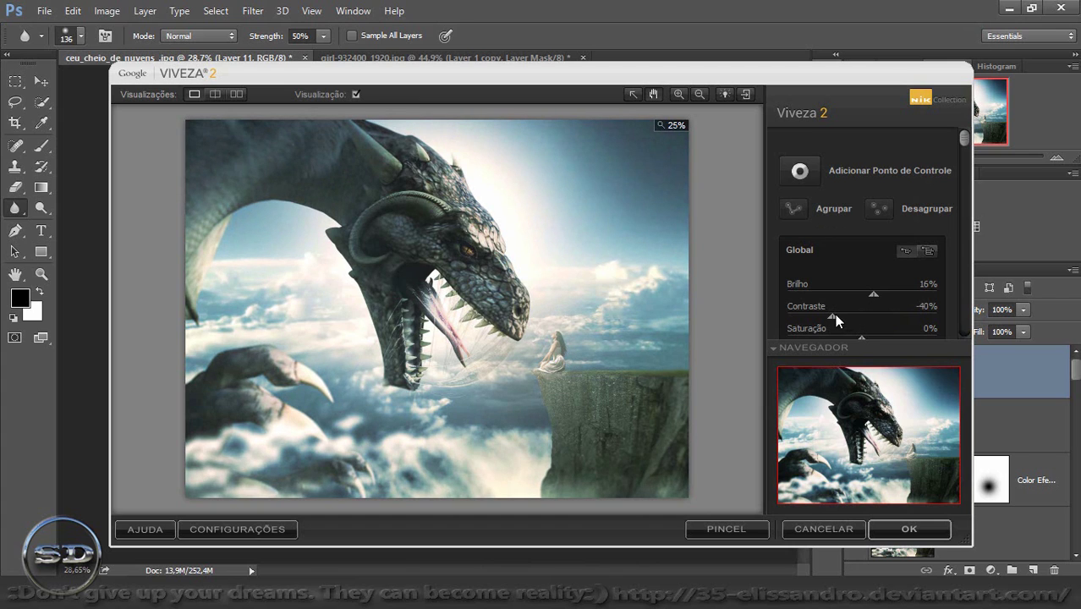
pyautogui.moveTo(852, 314)
pyautogui.mouseDown()
pyautogui.moveTo(862, 295)
pyautogui.moveTo(842, 295)
pyautogui.moveTo(876, 296)
pyautogui.moveTo(863, 321)
pyautogui.moveTo(835, 315)
pyautogui.moveTo(856, 342)
pyautogui.mouseUp()
pyautogui.click(913, 528)
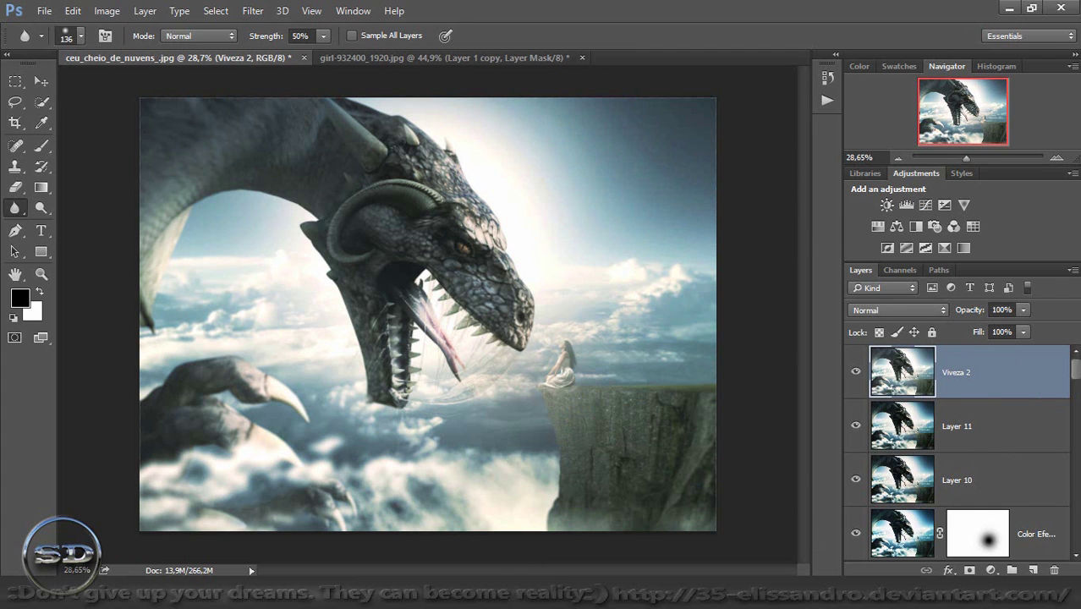
# Load the dragon's outline as a selection, invert it, and add it as a layer mask on Viveza 2
pyautogui.moveTo(1078, 382)
pyautogui.mouseDown()
pyautogui.moveTo(1065, 503)
pyautogui.moveTo(1042, 506)
pyautogui.mouseUp()
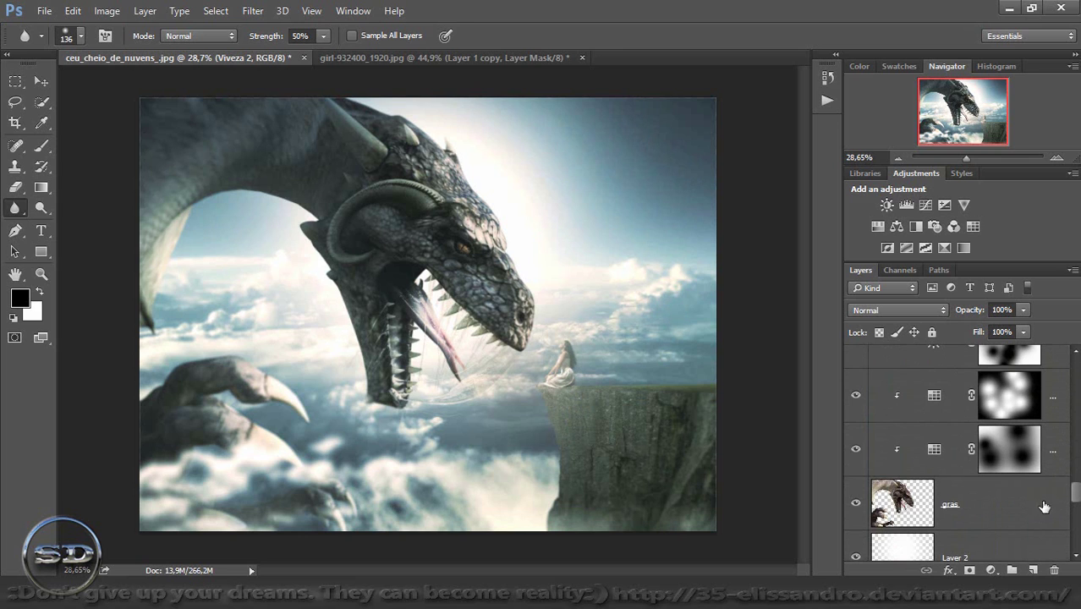
pyautogui.keyDown('ctrl'); pyautogui.click(919, 503); pyautogui.keyUp('ctrl')
pyautogui.scroll(10, 931, 473)
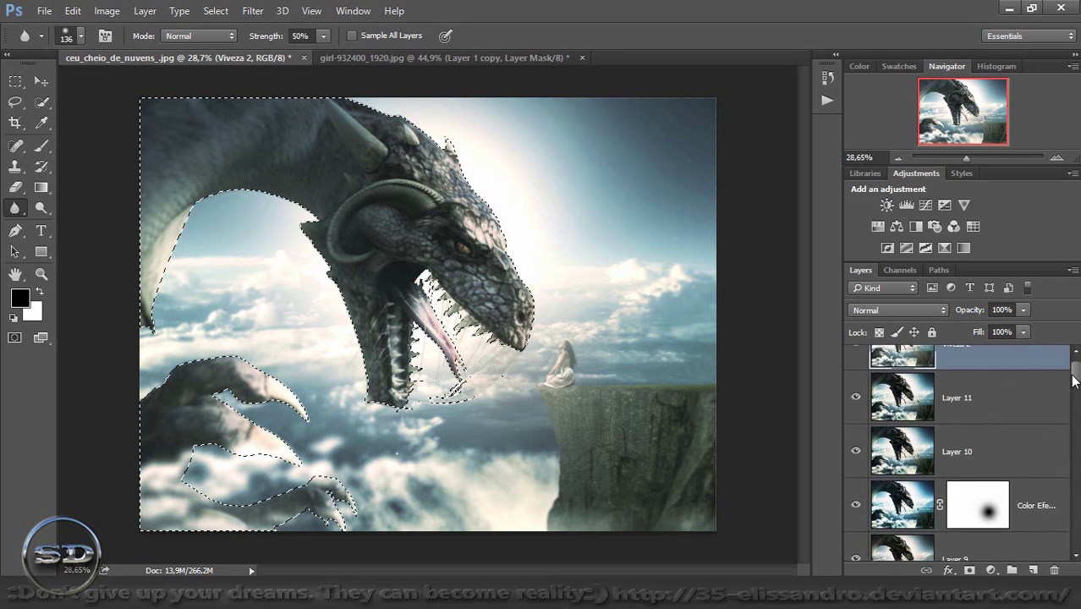
pyautogui.click(216, 10)
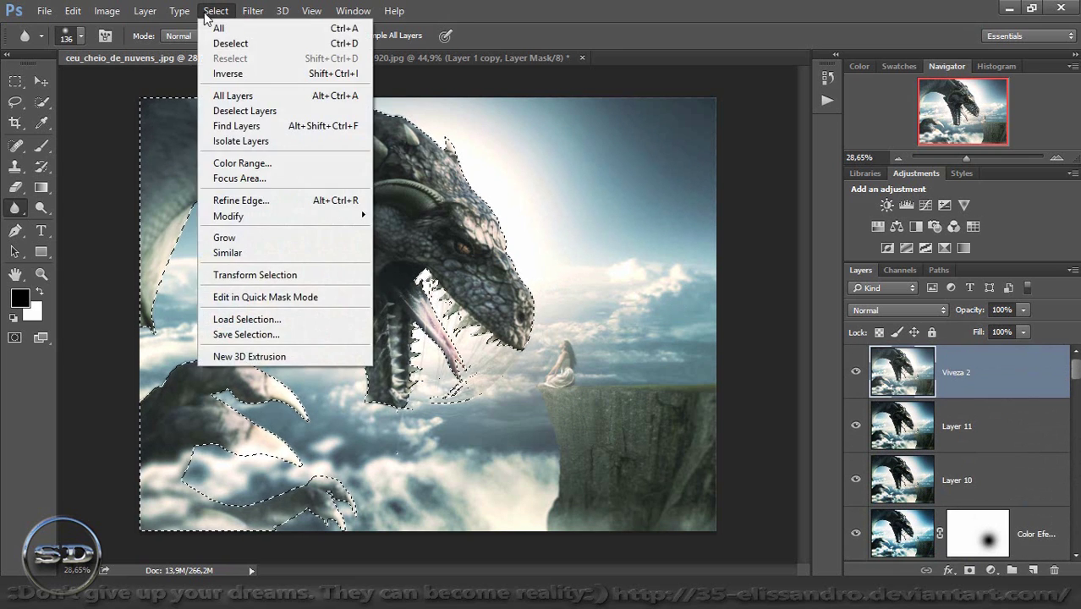
pyautogui.click(218, 72)
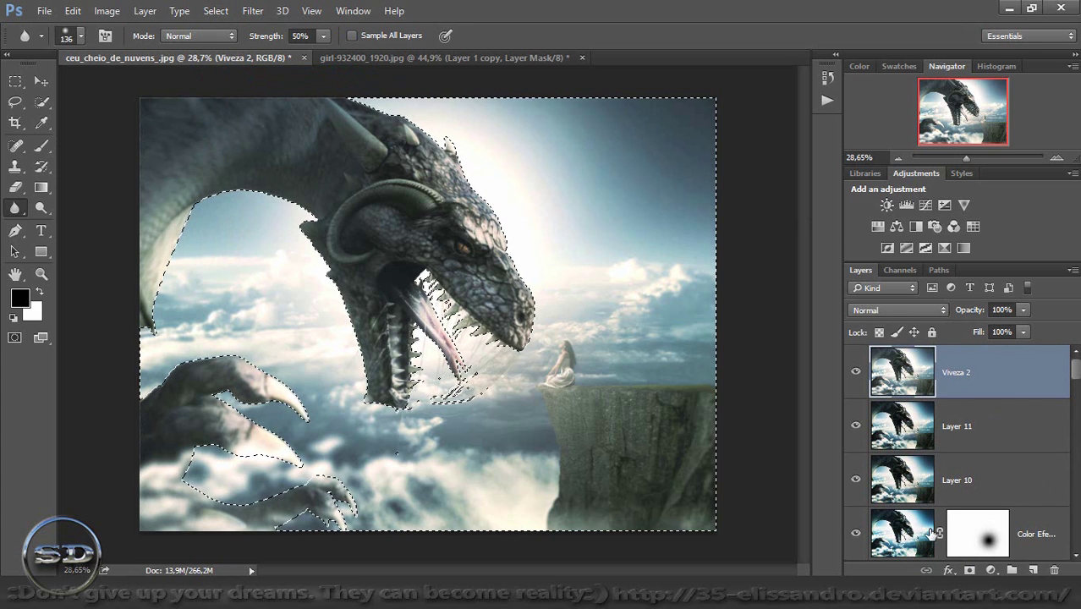
pyautogui.click(970, 572)
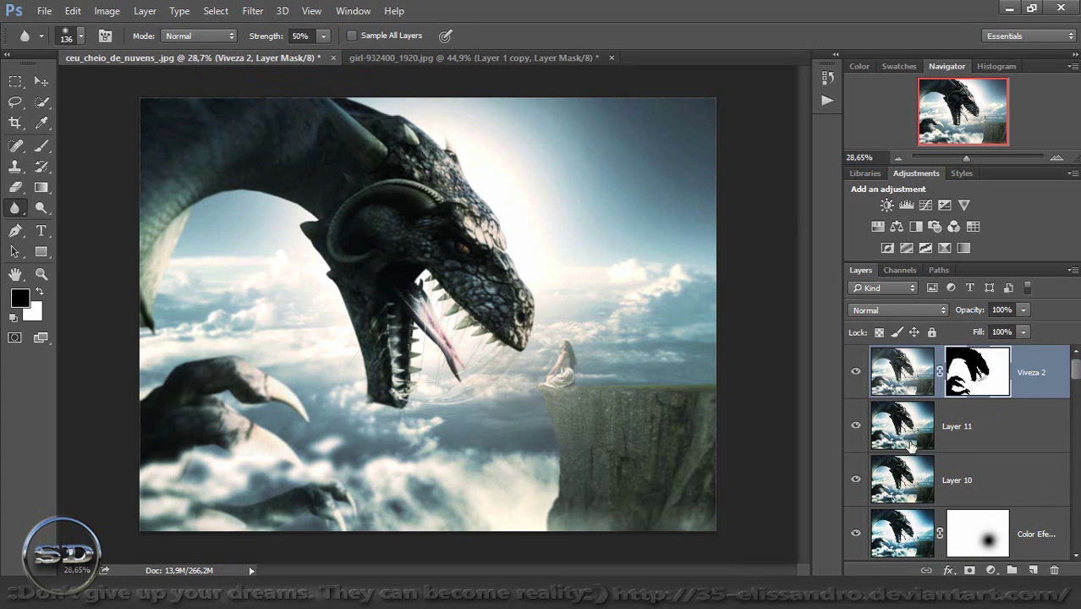
# Invert the Viveza 2 mask in Properties so only the dragon is brightened
pyautogui.click(855, 372)
pyautogui.doubleClick(977, 389)
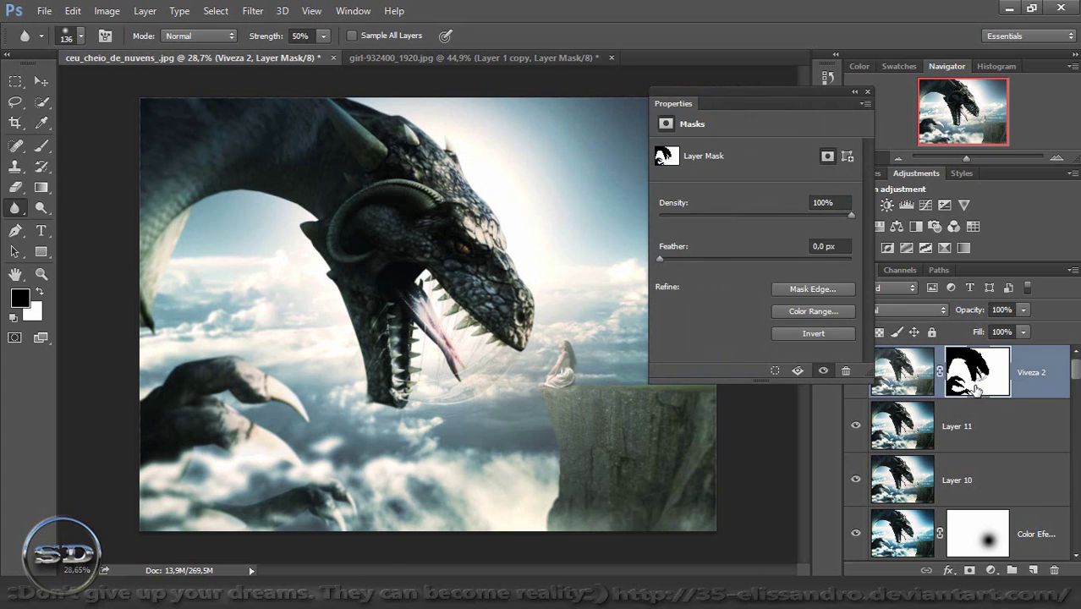
pyautogui.click(811, 335)
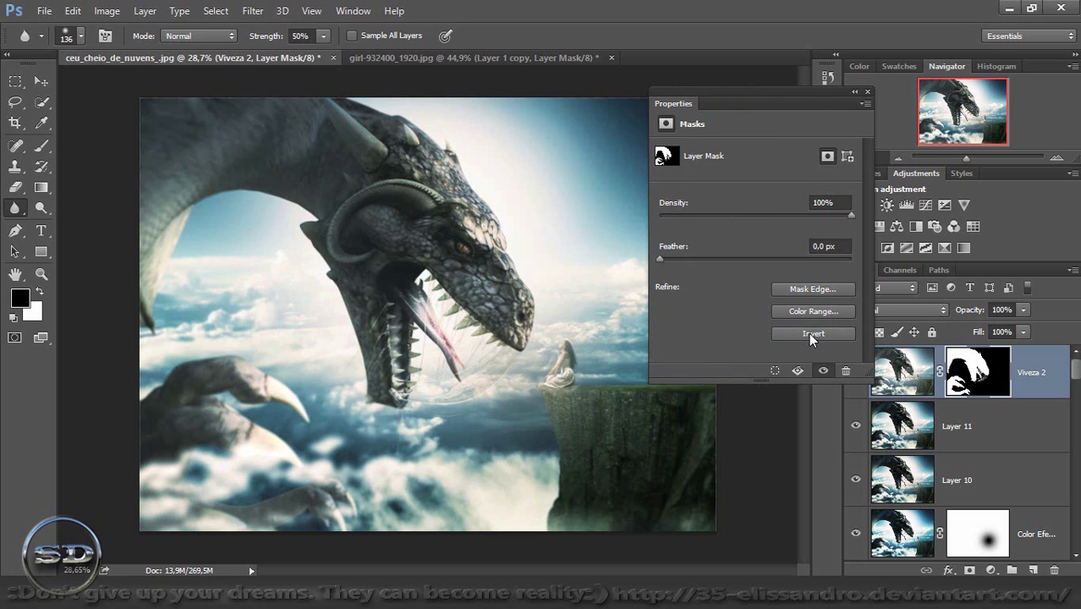
pyautogui.click(867, 91)
# Zoom to the dragon's head and set the Viveza 2 layer to 82% fill and 77% opacity
pyautogui.moveTo(966, 159); pyautogui.dragTo(975, 159)
pyautogui.moveTo(962, 112); pyautogui.dragTo(955, 107)
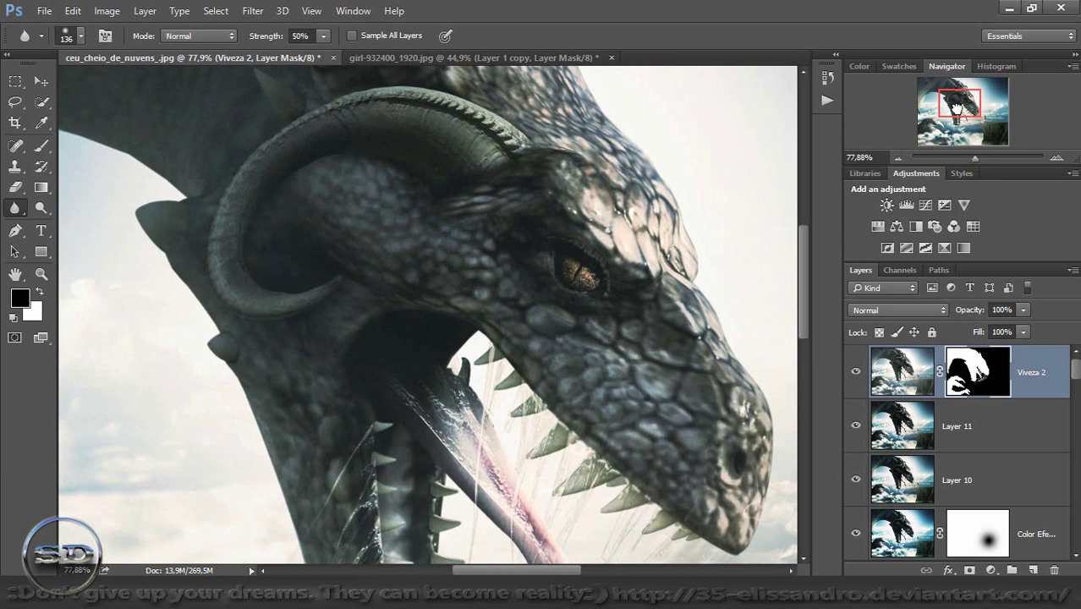
pyautogui.click(856, 372)
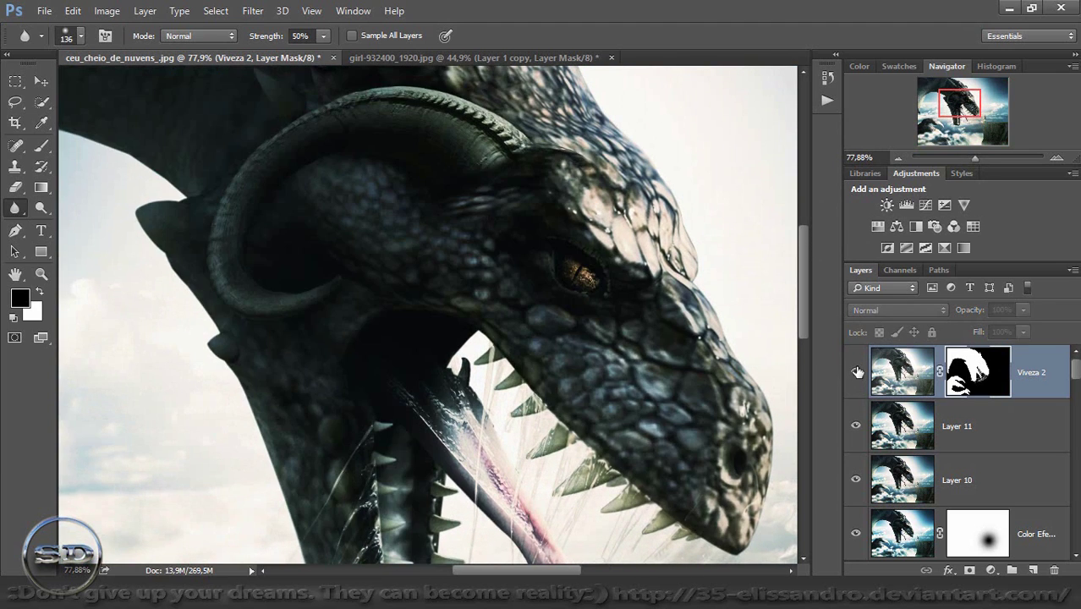
pyautogui.click(856, 373)
pyautogui.click(966, 334)
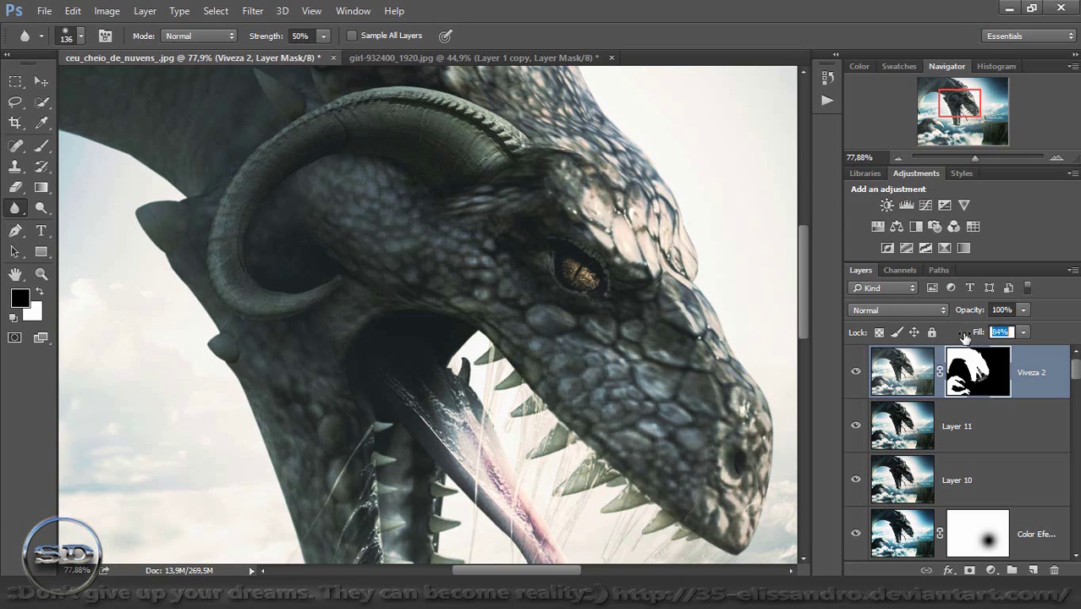
pyautogui.moveTo(965, 309); pyautogui.dragTo(952, 311)
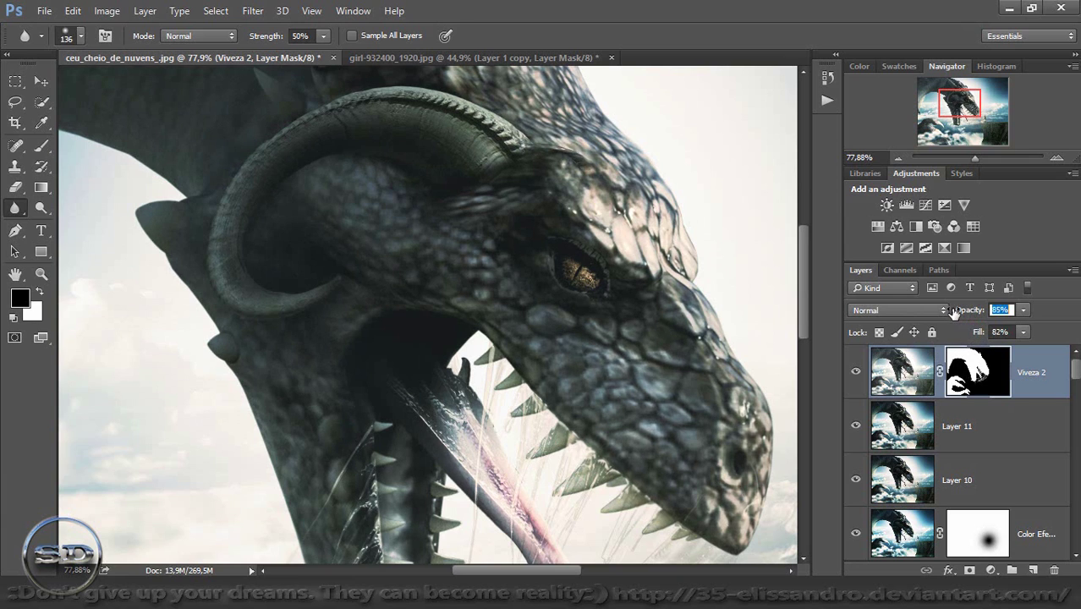
pyautogui.write('77')
pyautogui.press('Return')
pyautogui.click(856, 372)
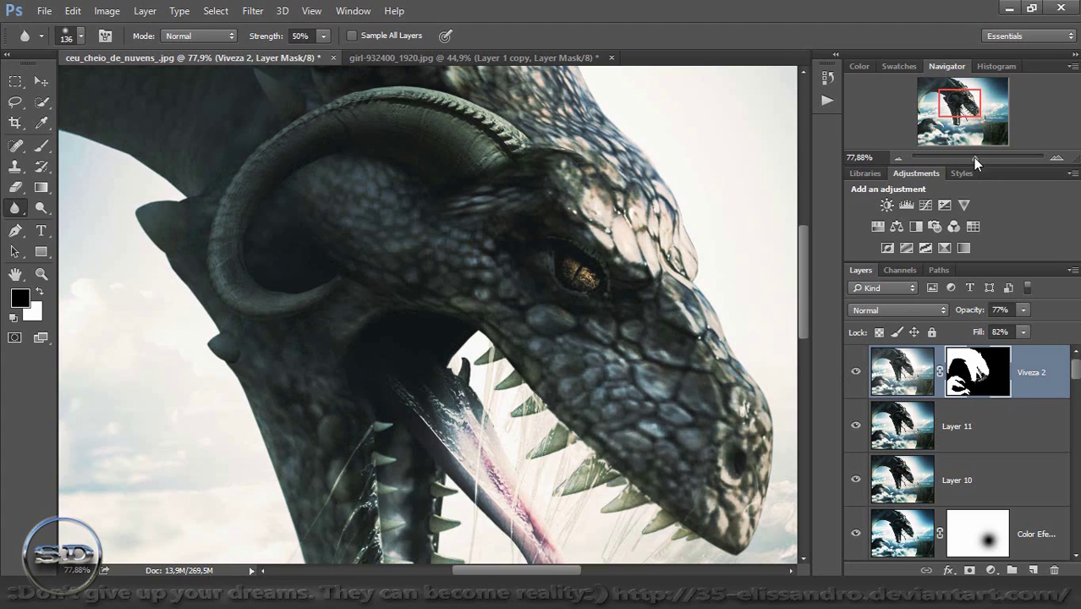
pyautogui.moveTo(973, 157); pyautogui.dragTo(966, 157)
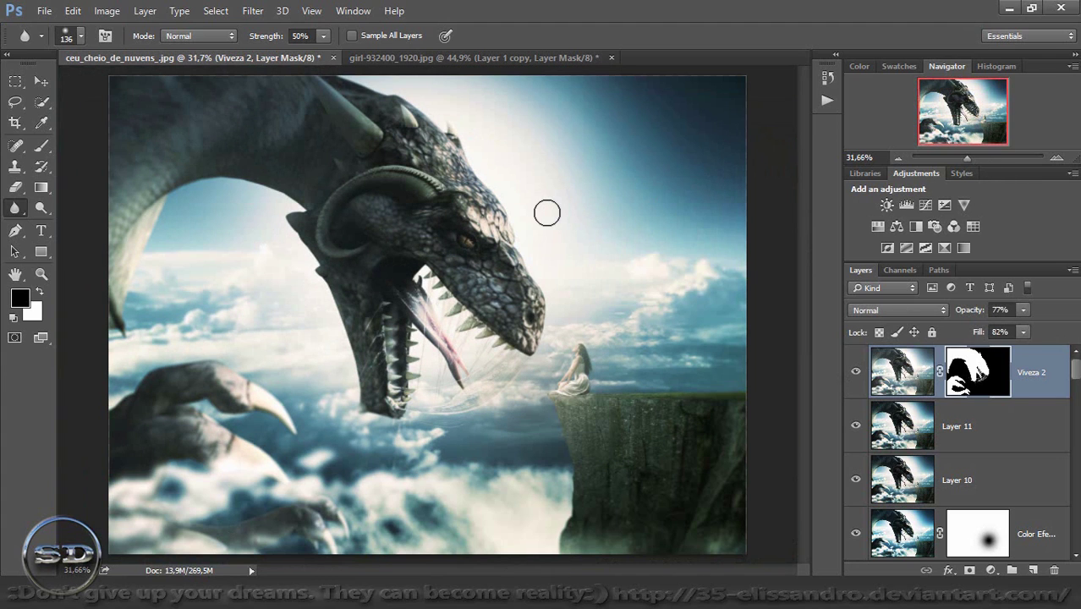
# Paint out the Viveza 2 effect on the horns and lower-left claw with a 928 px brush
pyautogui.click(41, 145)
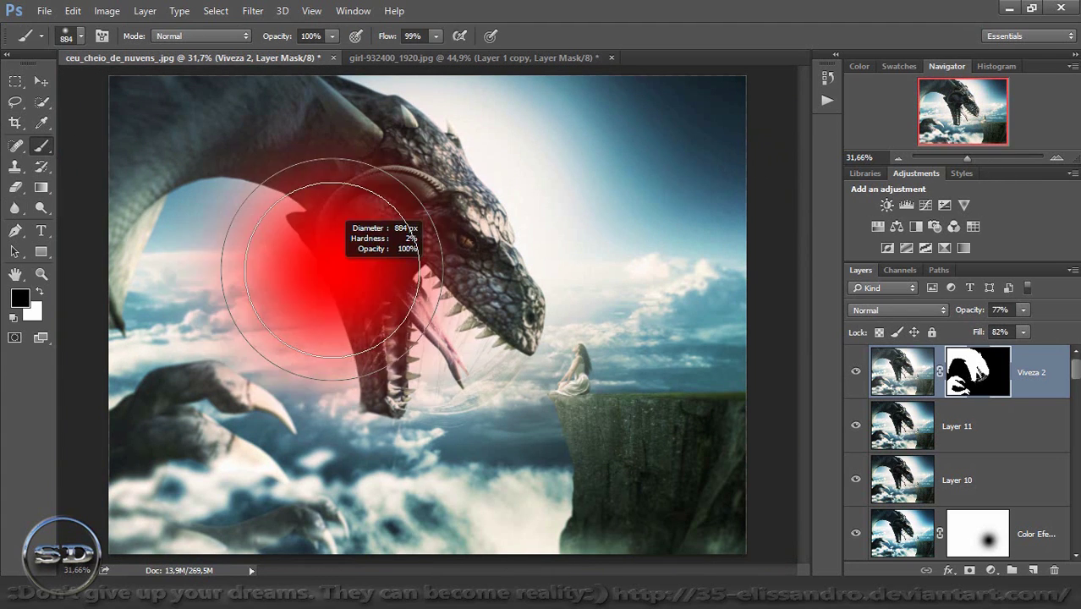
pyautogui.moveTo(332, 269)
pyautogui.mouseDown()
pyautogui.moveTo(369, 269)
pyautogui.moveTo(364, 287)
pyautogui.mouseUp()
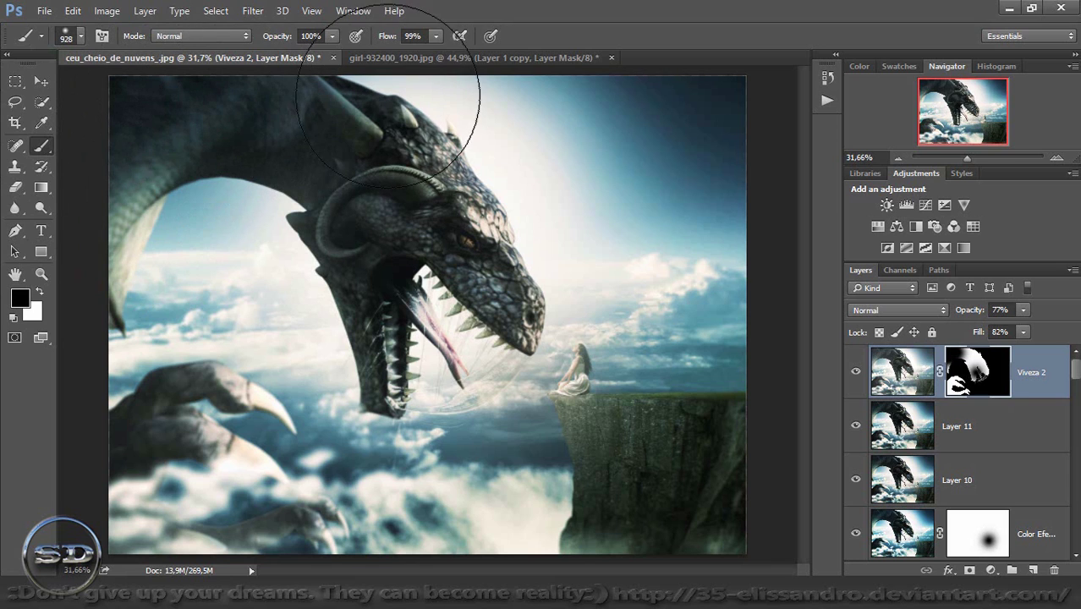
pyautogui.moveTo(388, 100); pyautogui.dragTo(525, 206)
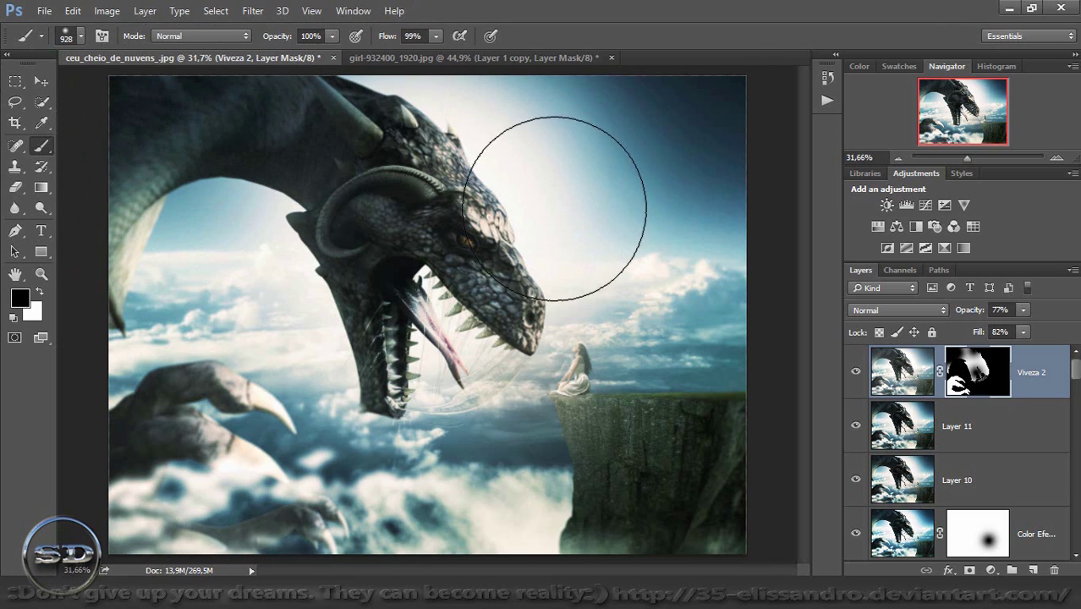
pyautogui.click(201, 436)
# Compare Viveza 2 on and off, then stamp visible into Layer 12
pyautogui.click(854, 373)
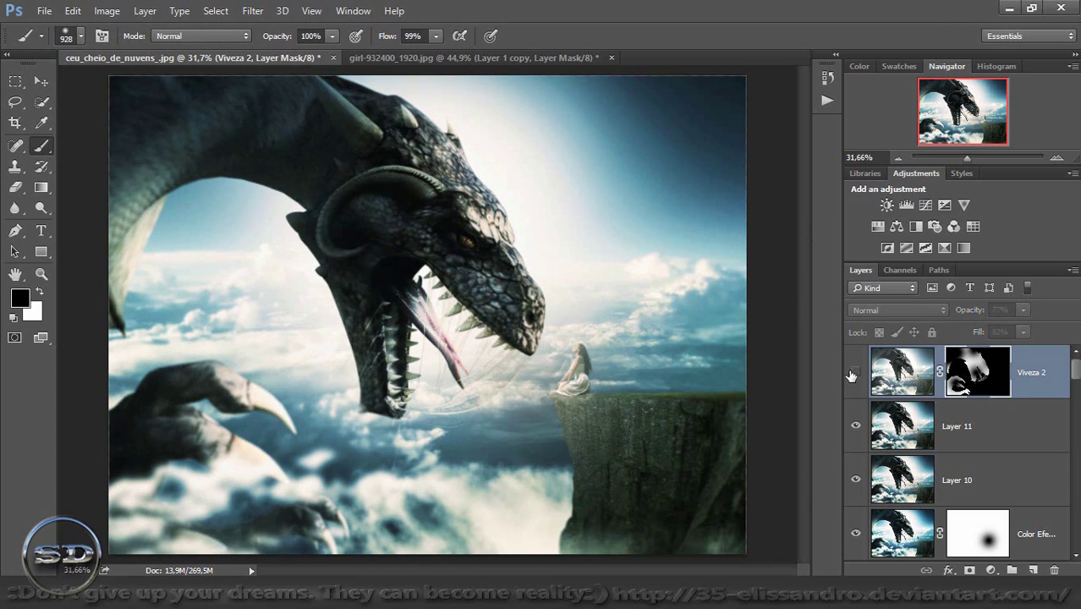
pyautogui.click(855, 373)
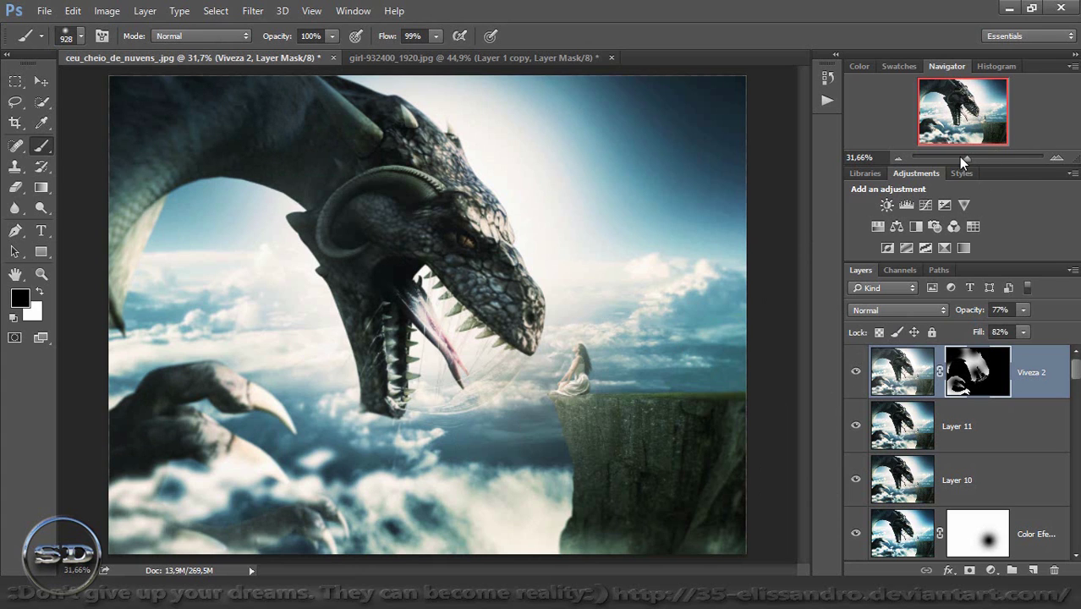
pyautogui.moveTo(960, 158); pyautogui.dragTo(964, 156)
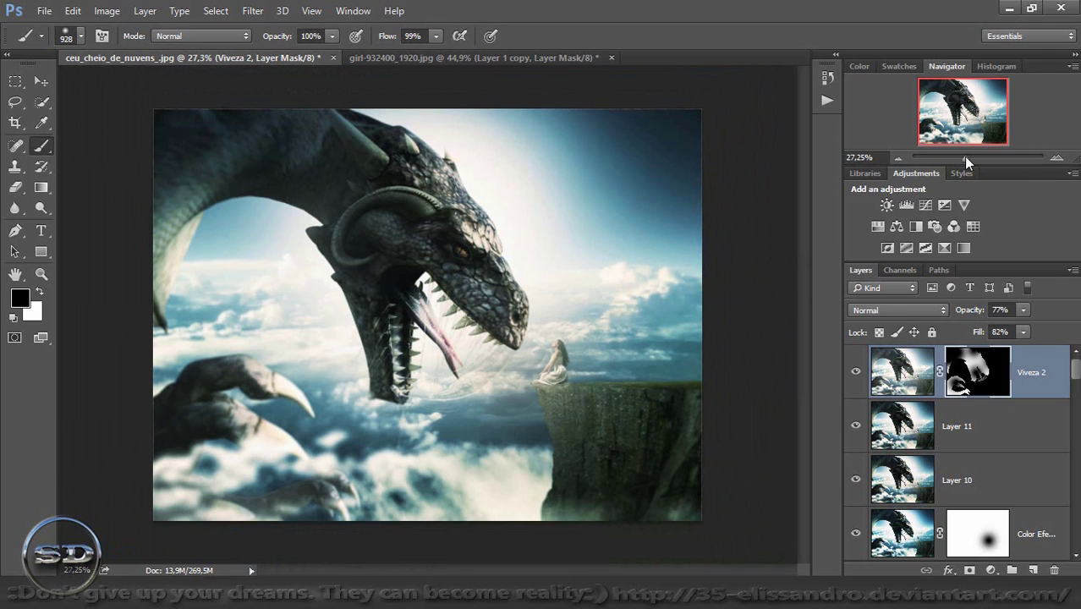
pyautogui.hotkey('ctrl', 'alt', 'shift', 'e')
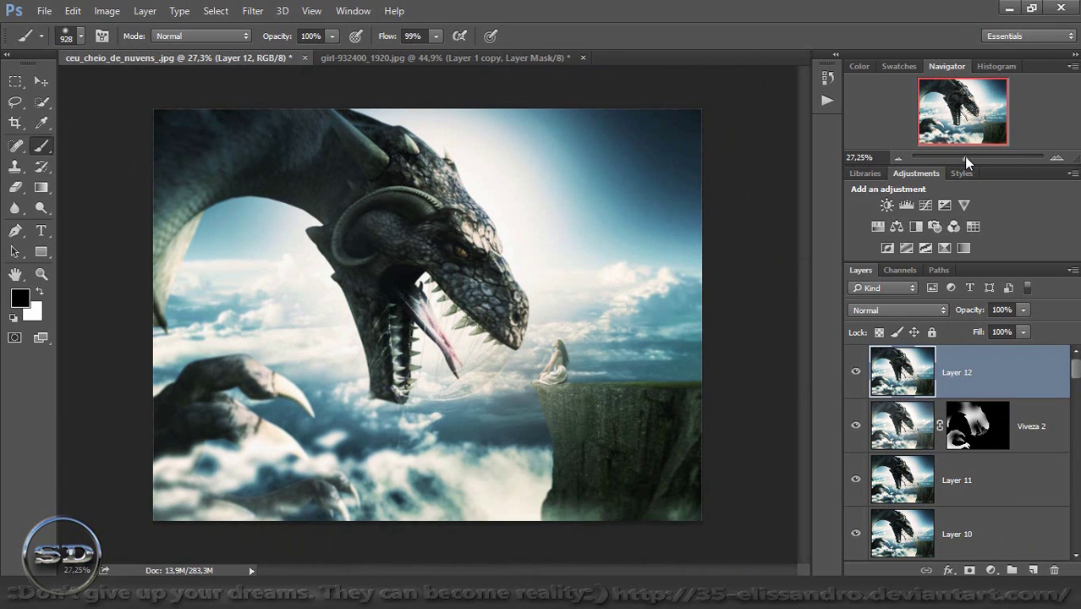